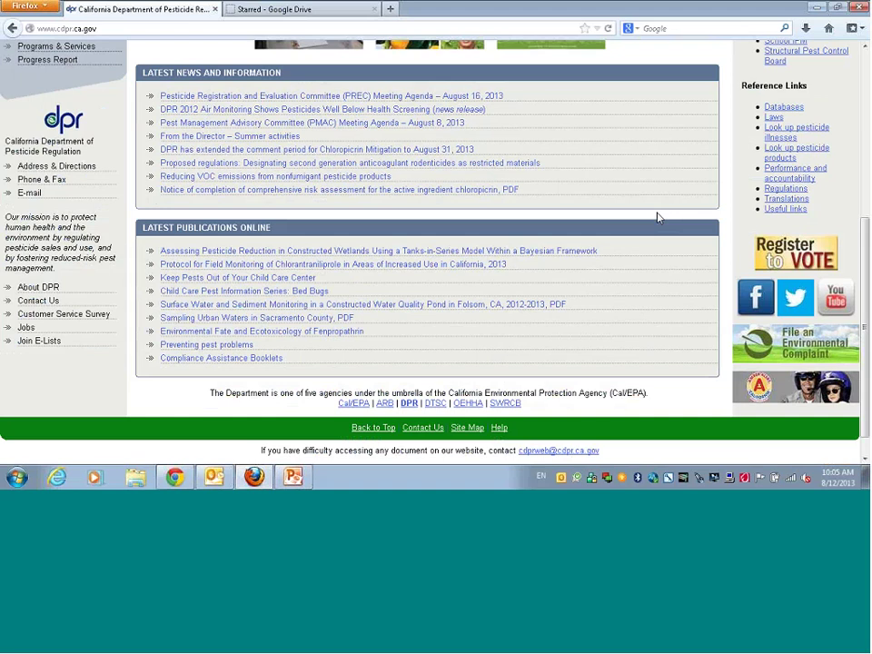
Go from the CDPR home page via the Databases list to the Surface Water database page
{"action": "scroll", "coordinate": [669, 209], "scroll_direction": "up", "scroll_amount": 4}
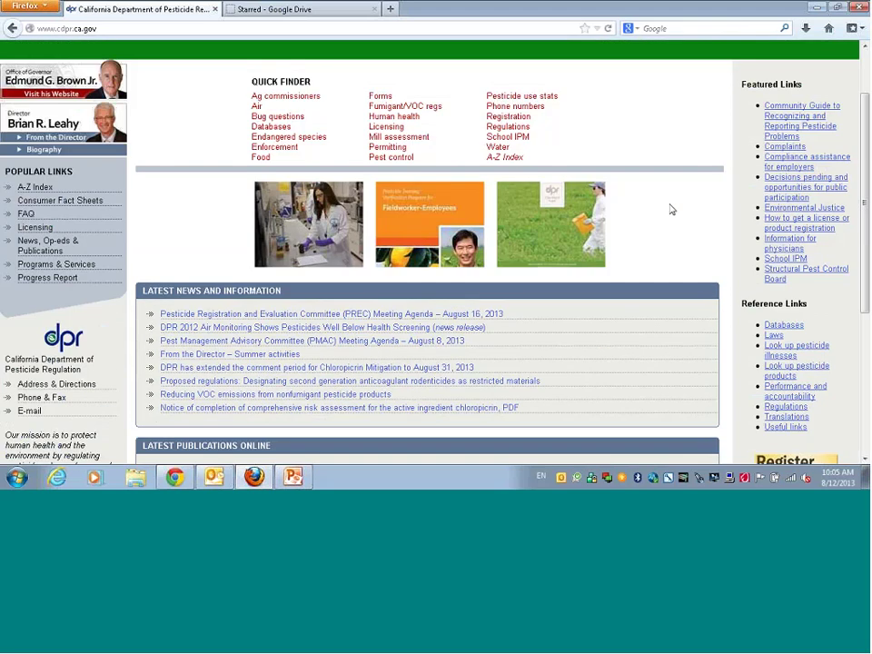
{"action": "scroll", "coordinate": [669, 210], "scroll_direction": "up", "scroll_amount": 2}
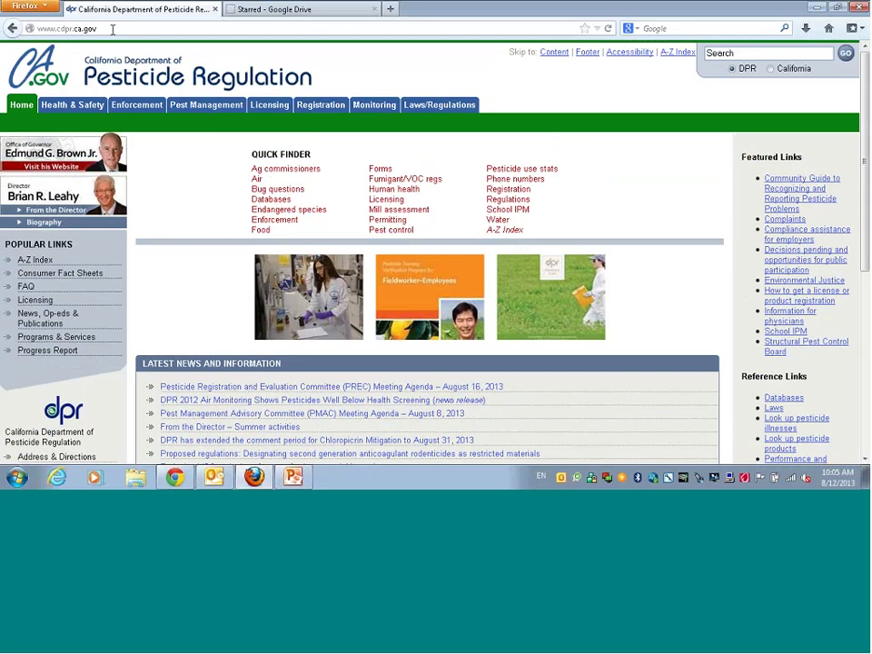
{"action": "scroll", "coordinate": [407, 170], "scroll_direction": "down", "scroll_amount": 1}
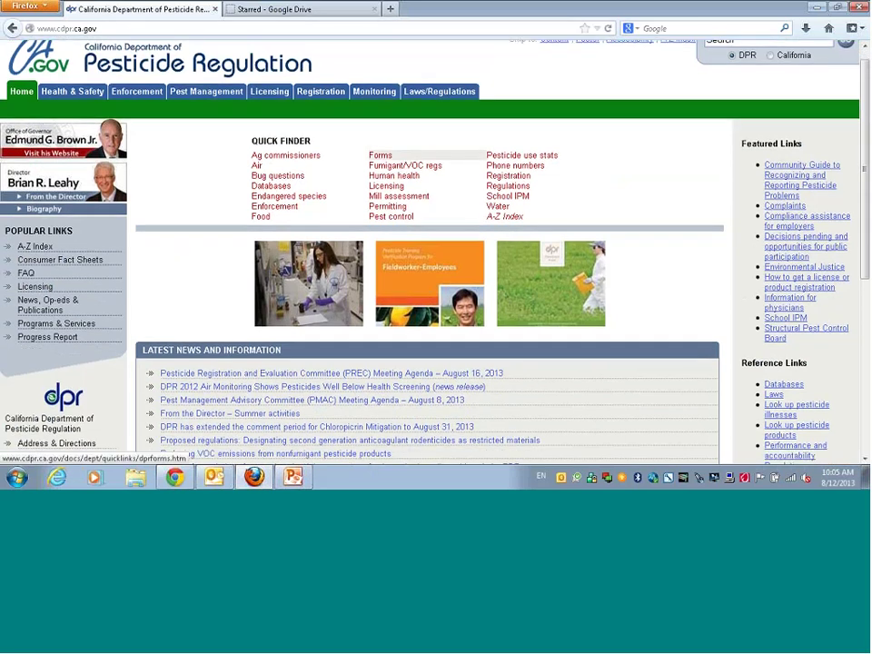
{"action": "scroll", "coordinate": [409, 170], "scroll_direction": "down", "scroll_amount": 3}
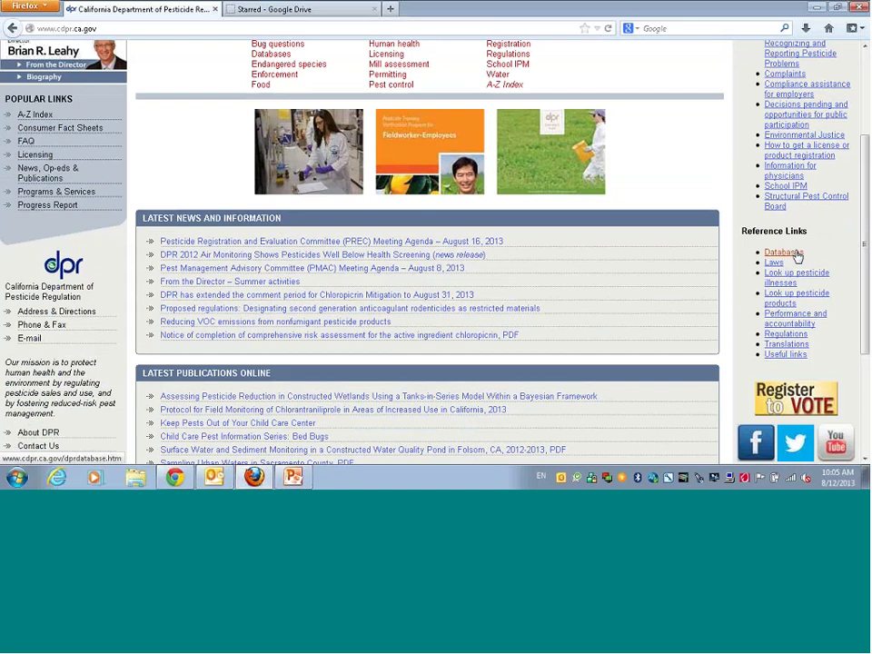
{"action": "left_click", "coordinate": [782, 252]}
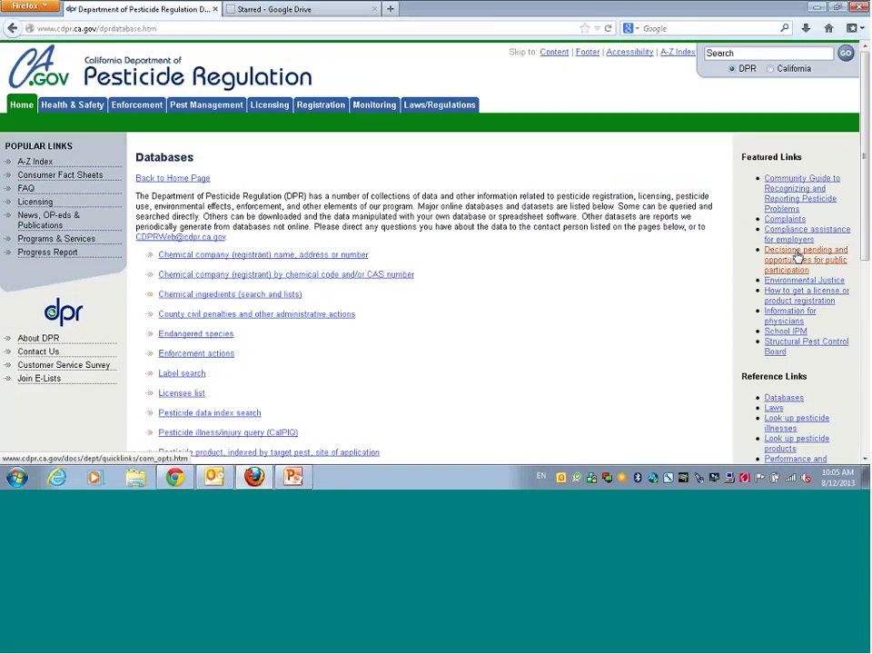
{"action": "scroll", "coordinate": [218, 312], "scroll_direction": "down", "scroll_amount": 8}
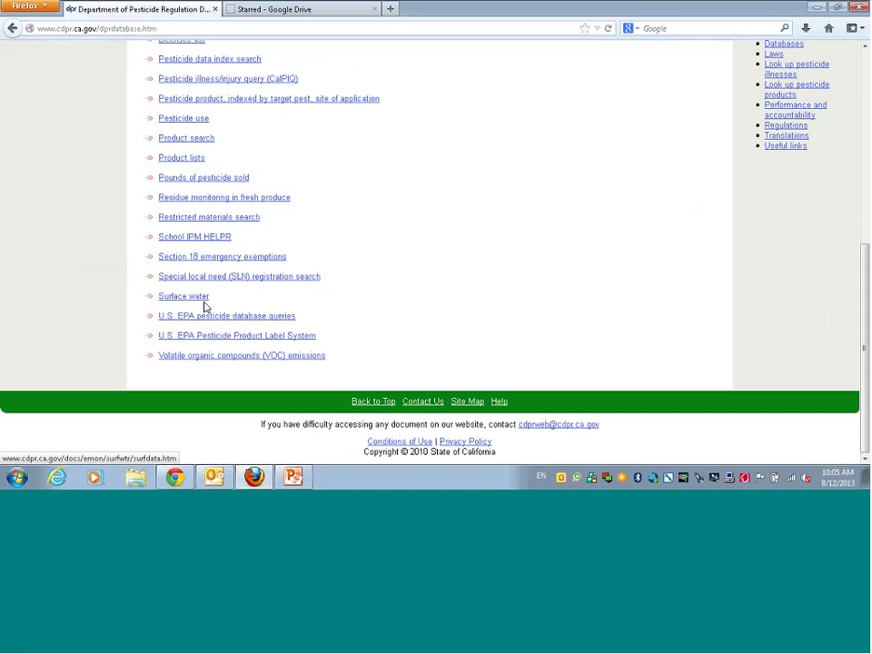
{"action": "left_click", "coordinate": [196, 300]}
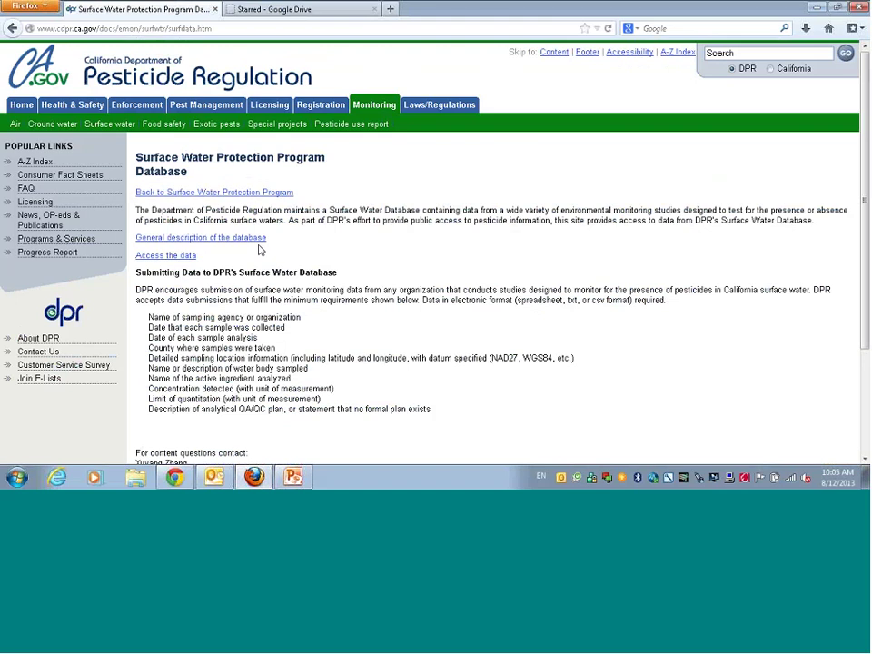
Open the 'Access the data' page, then open the studies metadata PDF in a new tab
{"action": "left_click", "coordinate": [185, 260]}
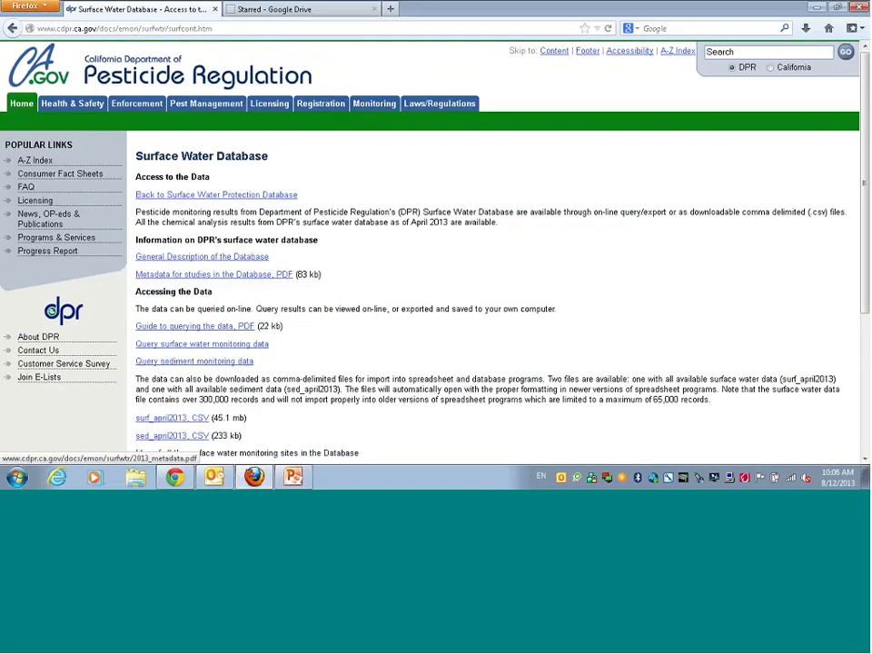
{"action": "scroll", "coordinate": [426, 196], "scroll_direction": "down", "scroll_amount": 1}
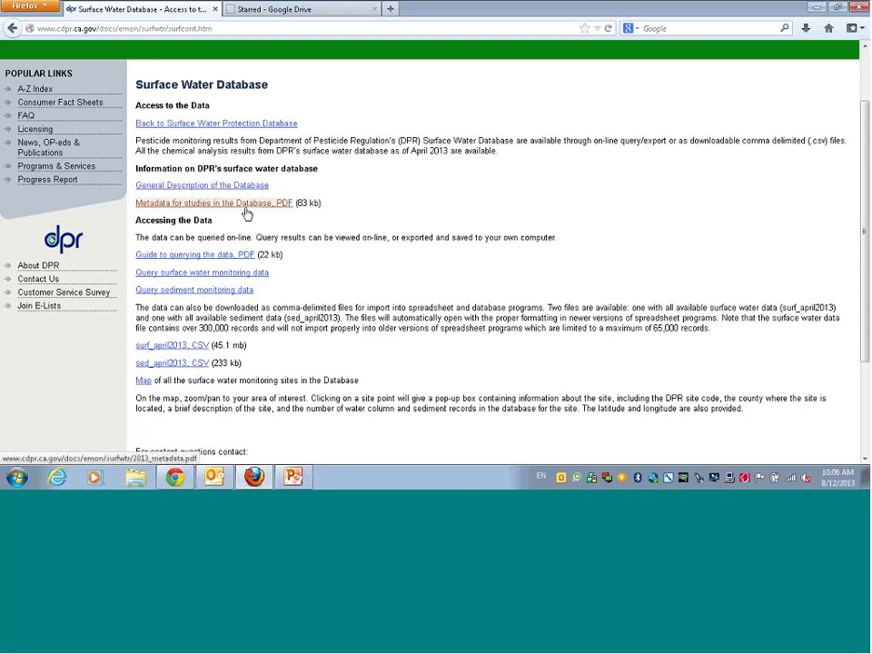
{"action": "right_click", "coordinate": [246, 212]}
{"action": "left_click", "coordinate": [277, 218]}
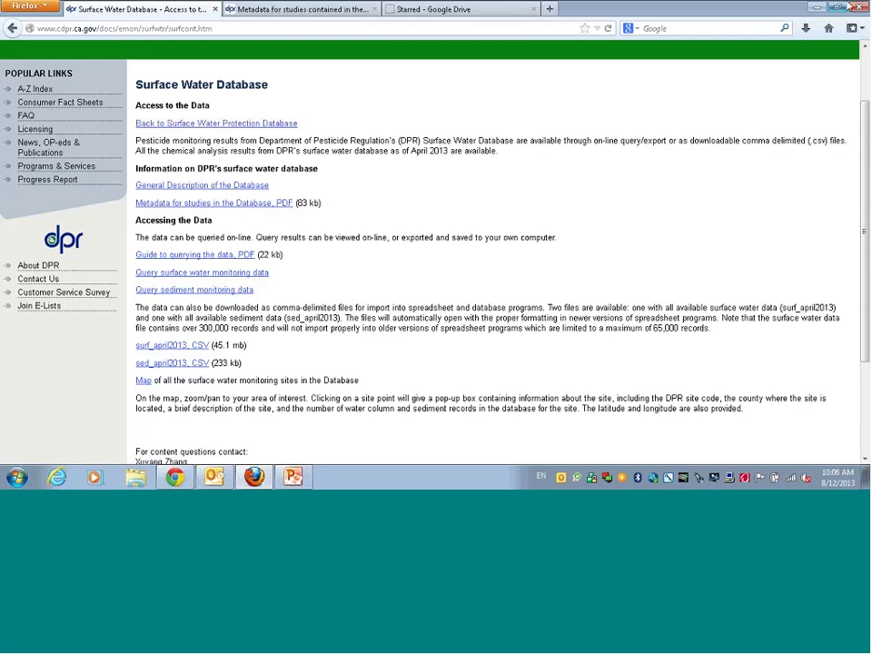
Read the studies metadata PDF at 121% zoom, then return to the Surface Water Database tab
{"action": "left_click", "coordinate": [281, 13]}
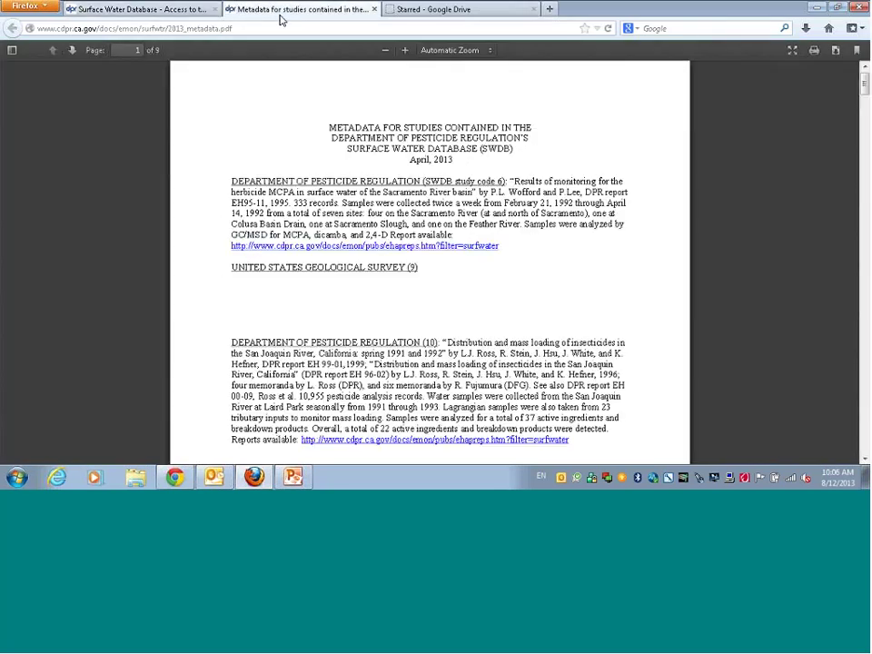
{"action": "left_click", "coordinate": [405, 51]}
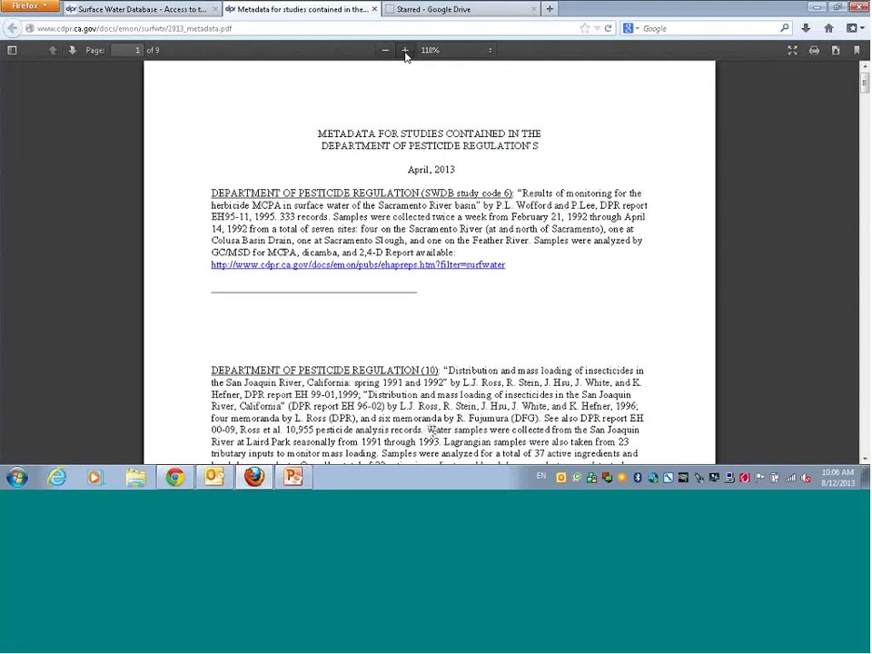
{"action": "left_click", "coordinate": [405, 51]}
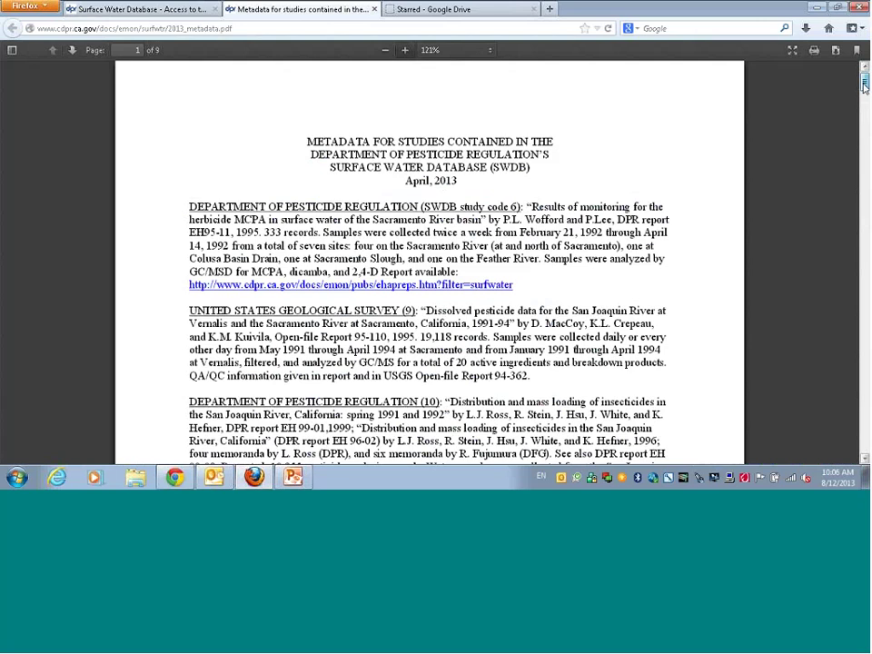
{"action": "scroll", "coordinate": [388, 247], "scroll_direction": "down", "scroll_amount": 3}
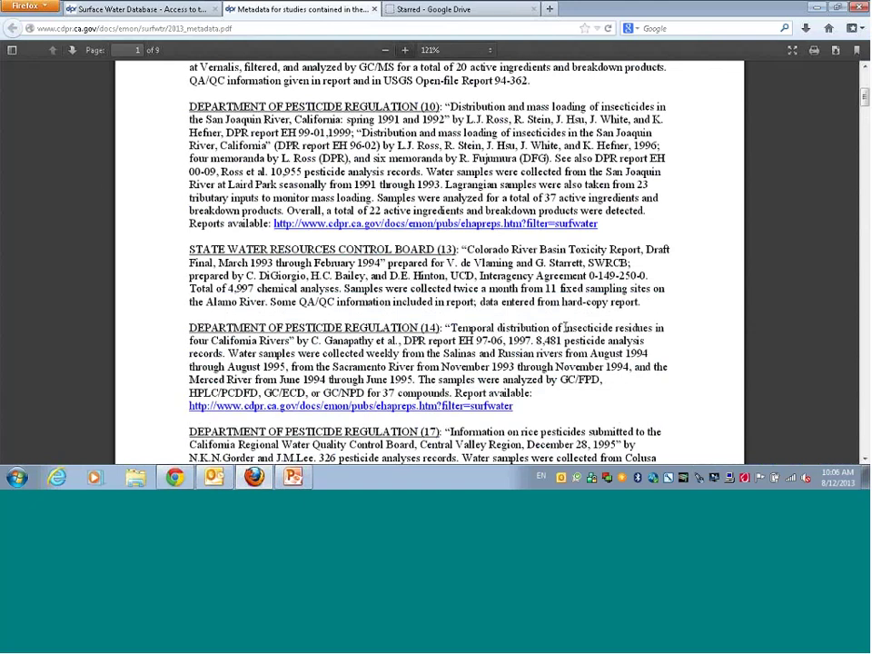
{"action": "left_click", "coordinate": [183, 10]}
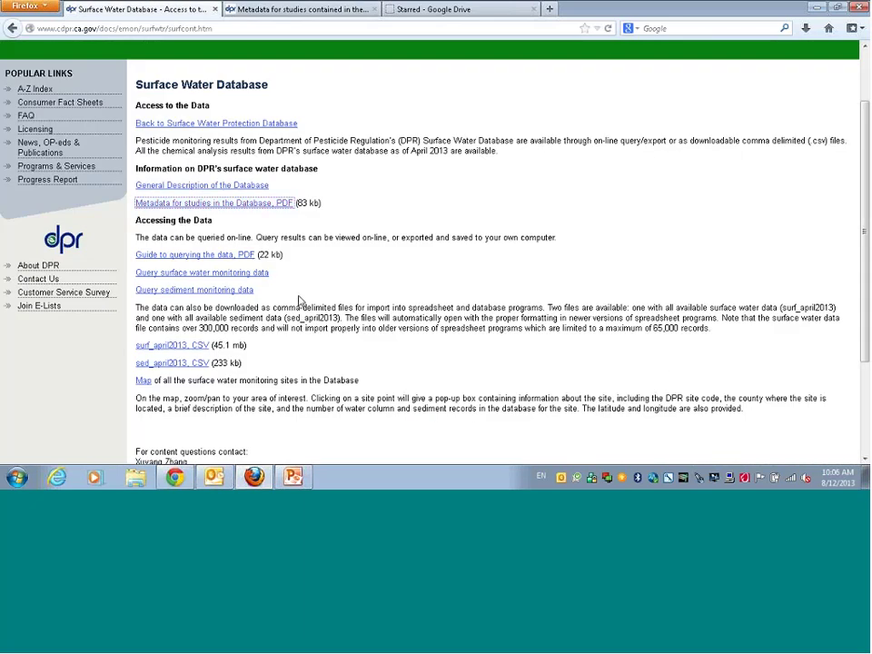
Open the 'Guide to querying the data' PDF in a new tab, then return to the database page
{"action": "right_click", "coordinate": [222, 260]}
{"action": "key", "text": "Escape"}
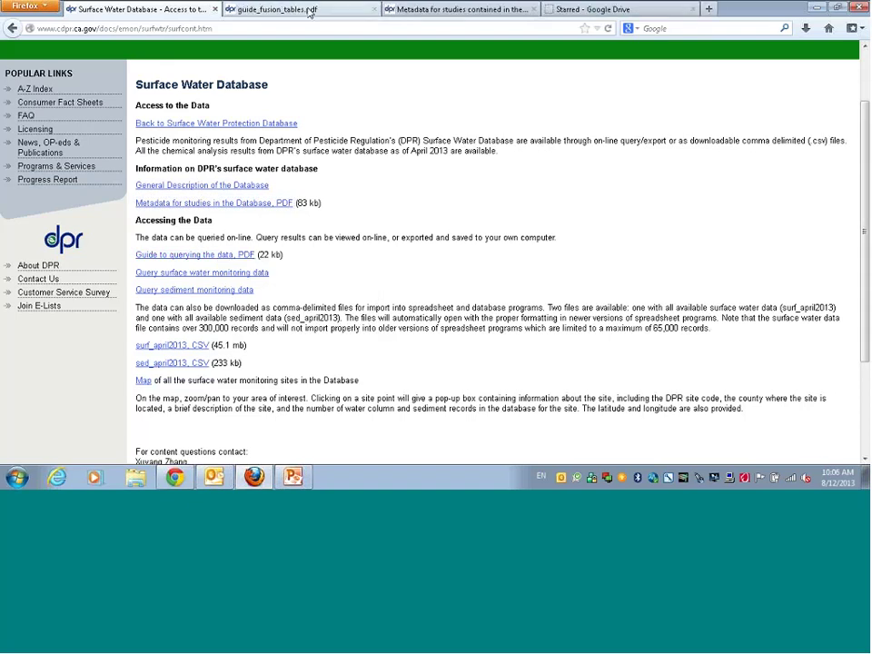
{"action": "left_click", "coordinate": [309, 10]}
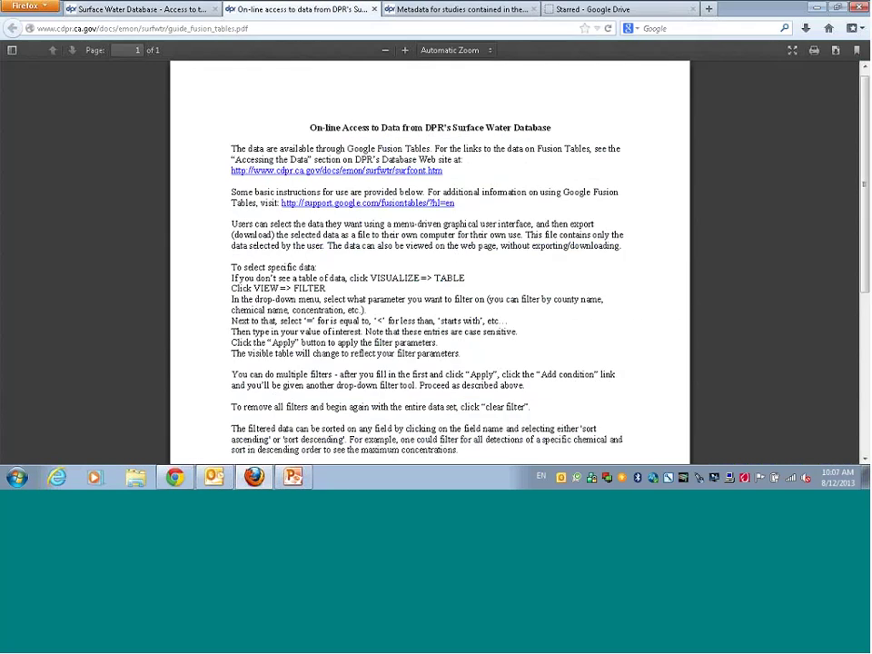
{"action": "left_click", "coordinate": [166, 11]}
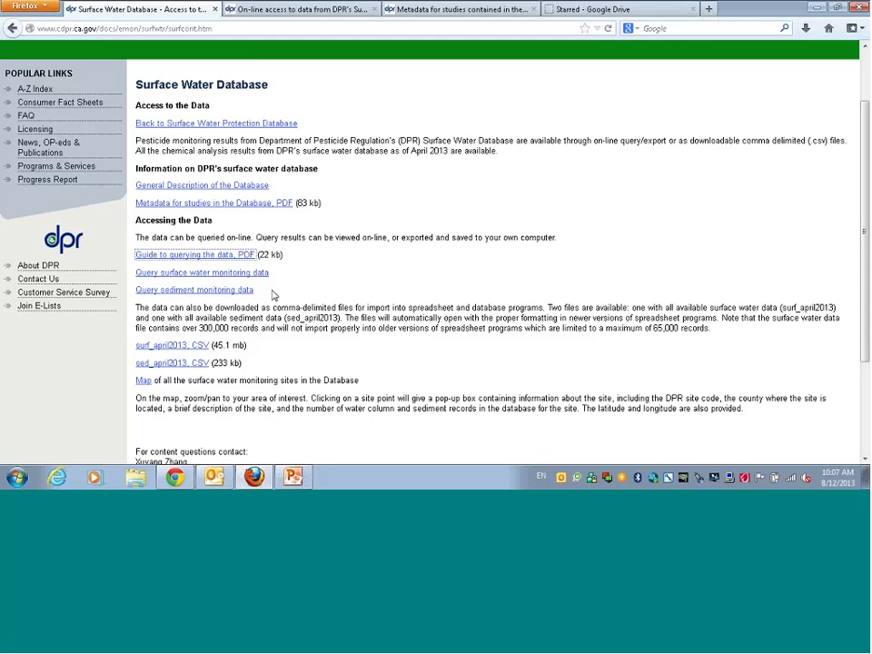
Download surf_april2013.CSV and open the monitoring sites Map in a new ArcGIS tab
{"action": "scroll", "coordinate": [284, 339], "scroll_direction": "down", "scroll_amount": 2}
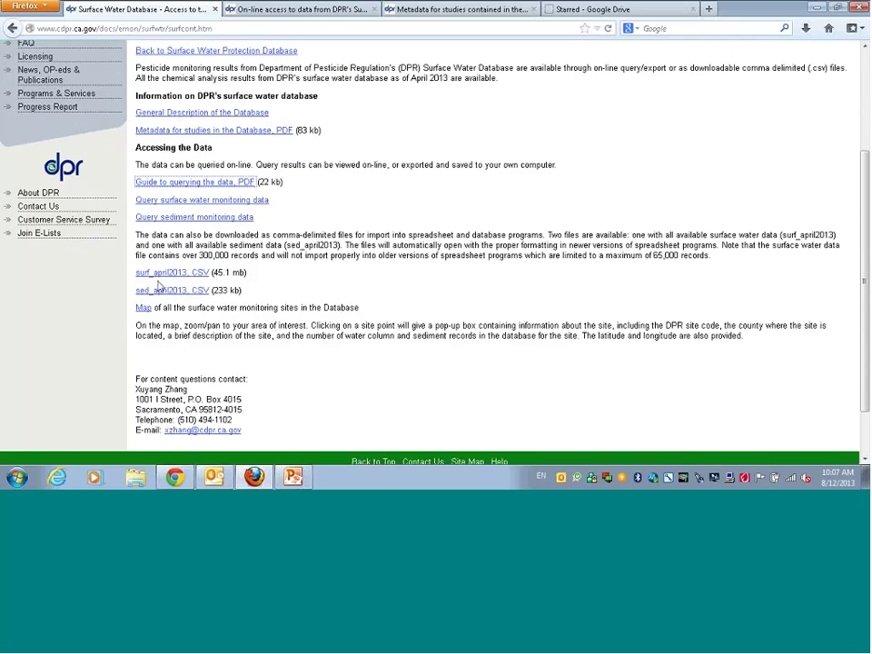
{"action": "left_click", "coordinate": [186, 276]}
{"action": "right_click", "coordinate": [144, 308]}
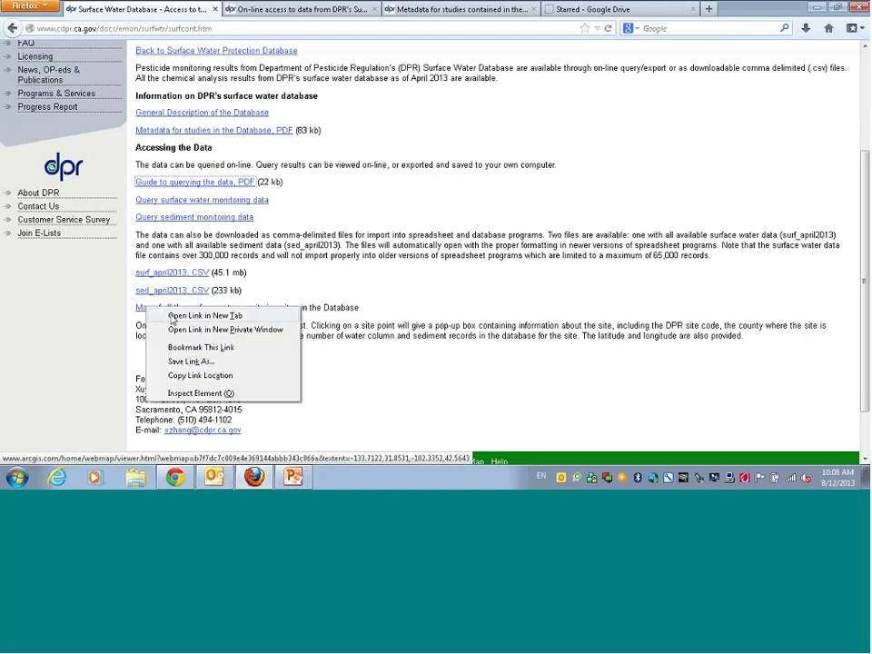
{"action": "key", "text": "Escape"}
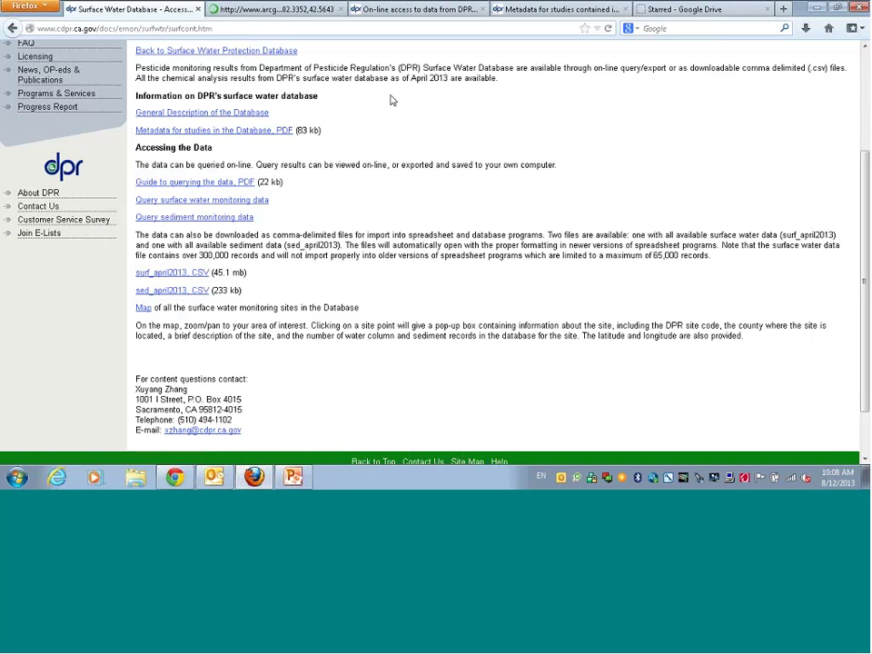
Zoom the ArcGIS map around Sacramento and show the popup for site 34_7, Sump 104
{"action": "left_click", "coordinate": [309, 16]}
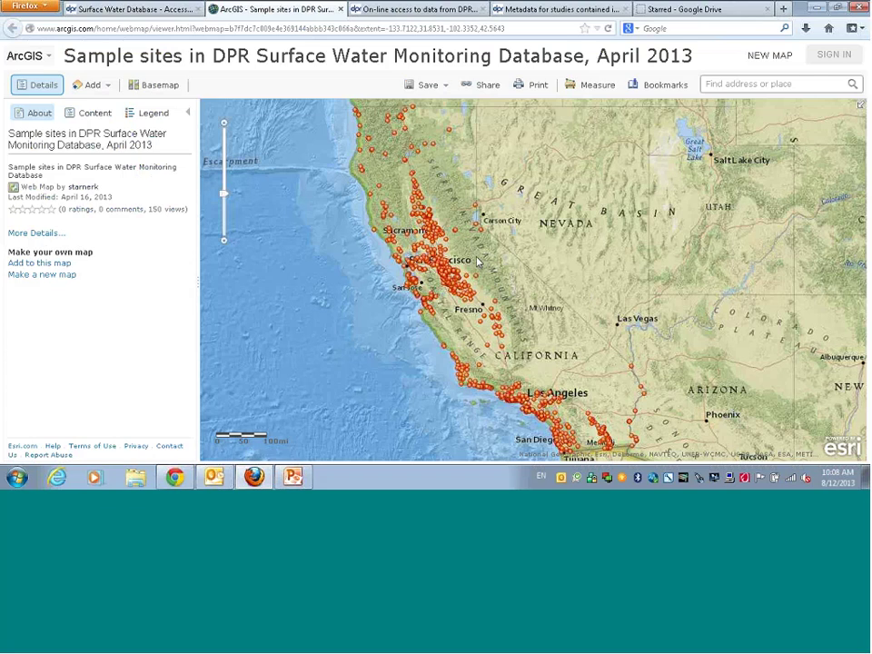
{"action": "scroll", "coordinate": [479, 261], "scroll_direction": "up", "scroll_amount": 1}
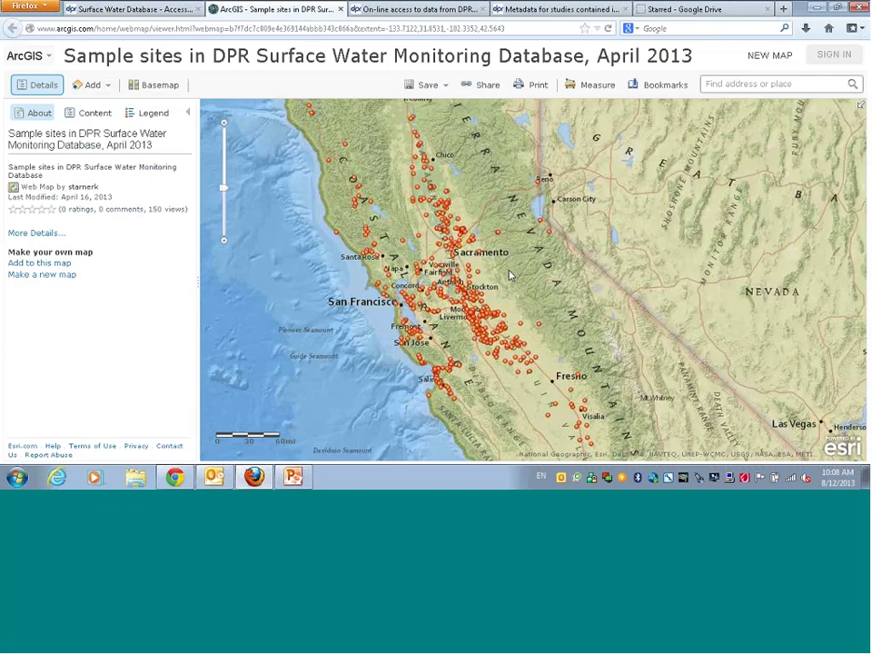
{"action": "scroll", "coordinate": [509, 275], "scroll_direction": "up", "scroll_amount": 1}
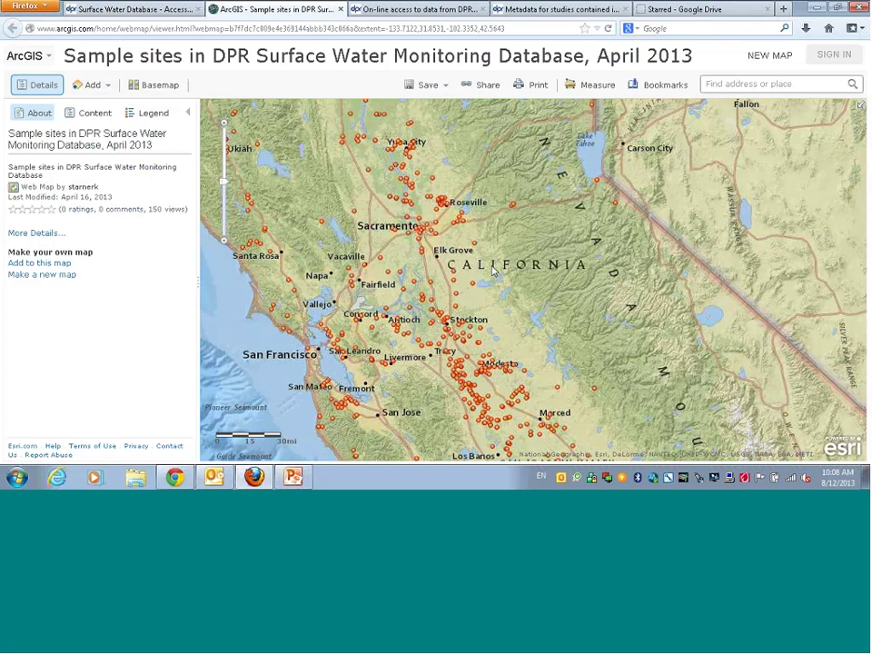
{"action": "scroll", "coordinate": [440, 256], "scroll_direction": "up", "scroll_amount": 1}
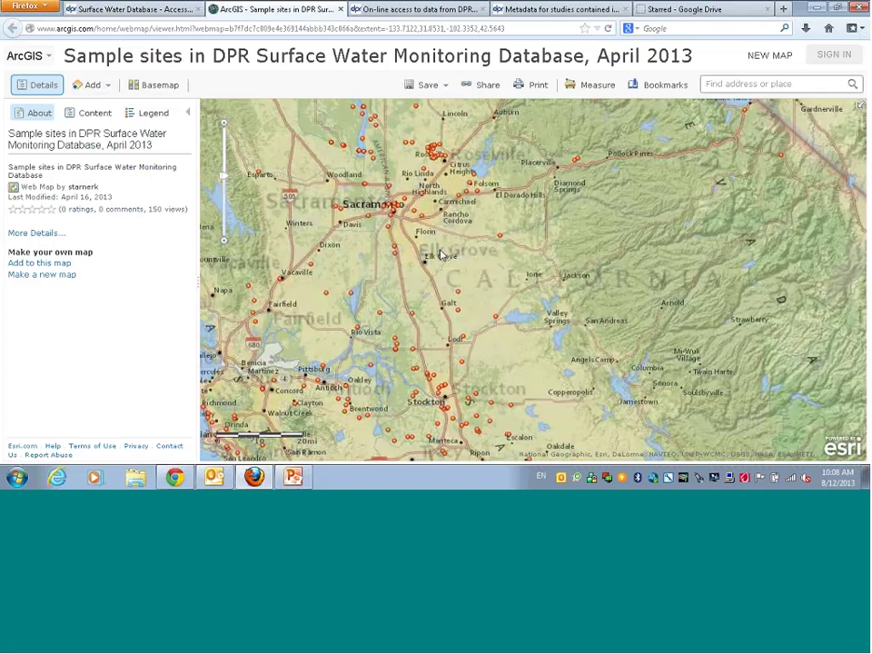
{"action": "left_click_drag", "start_coordinate": [452, 257], "coordinate": [541, 272]}
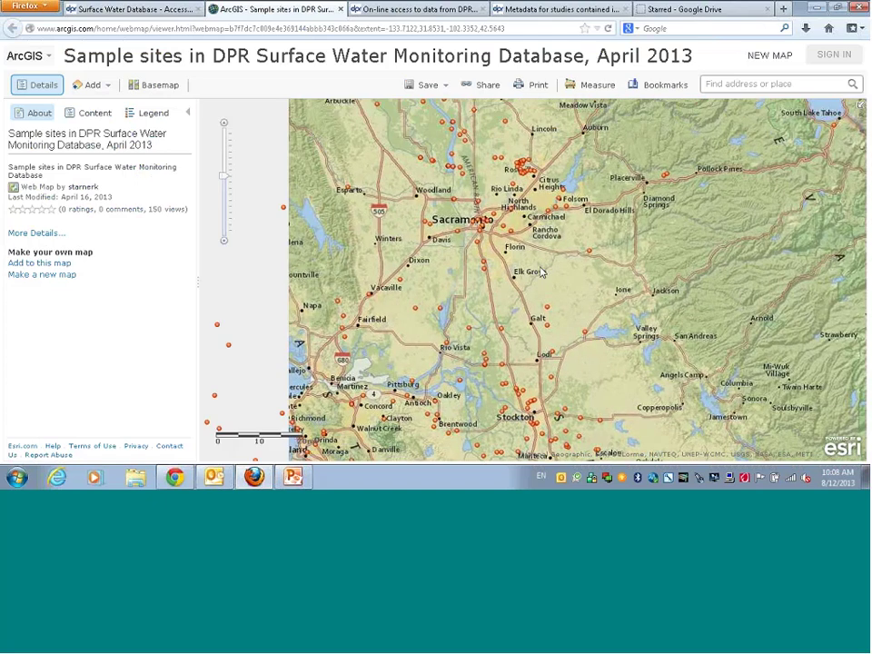
{"action": "scroll", "coordinate": [541, 272], "scroll_direction": "up", "scroll_amount": 1}
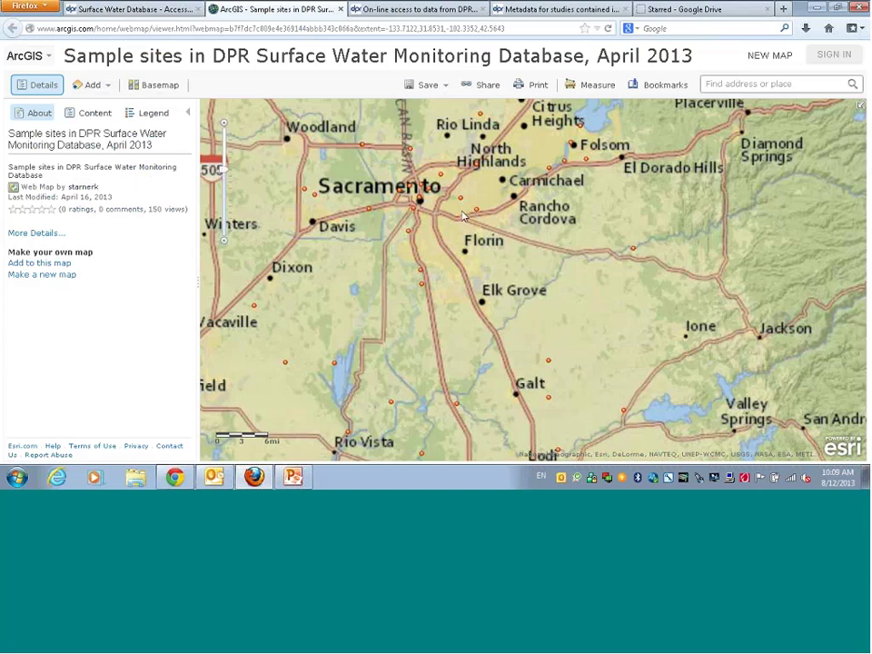
{"action": "left_click", "coordinate": [409, 232]}
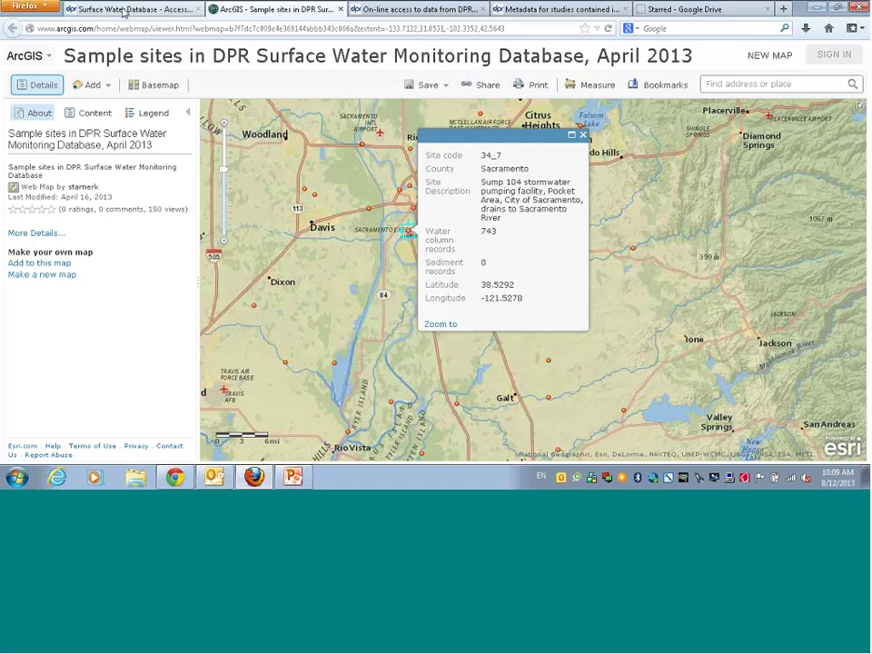
Open the surface water and sediment data query links each in a new tab
{"action": "left_click", "coordinate": [124, 10]}
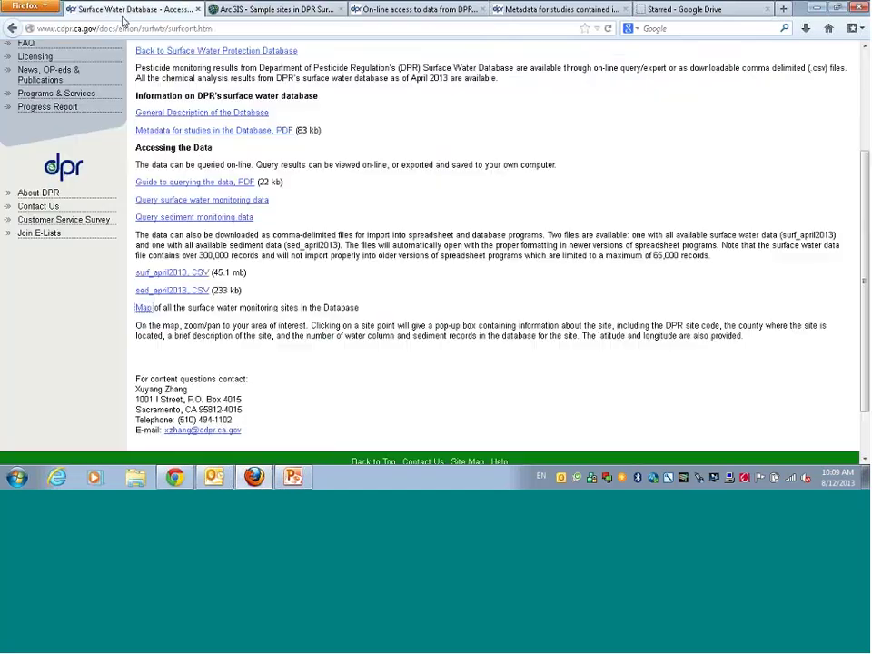
{"action": "right_click", "coordinate": [255, 207]}
{"action": "left_click", "coordinate": [295, 212]}
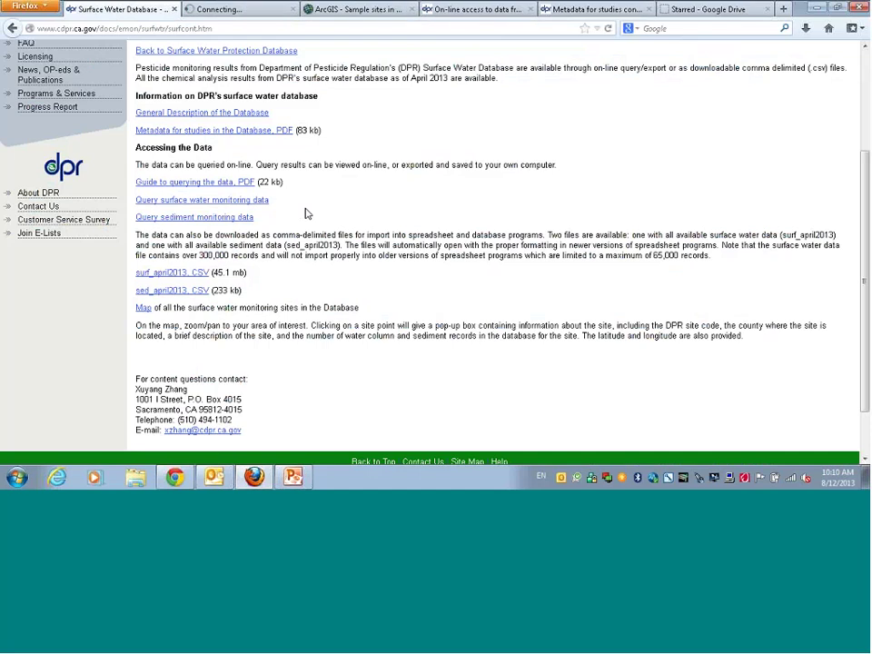
{"action": "right_click", "coordinate": [240, 220]}
{"action": "left_click", "coordinate": [298, 227]}
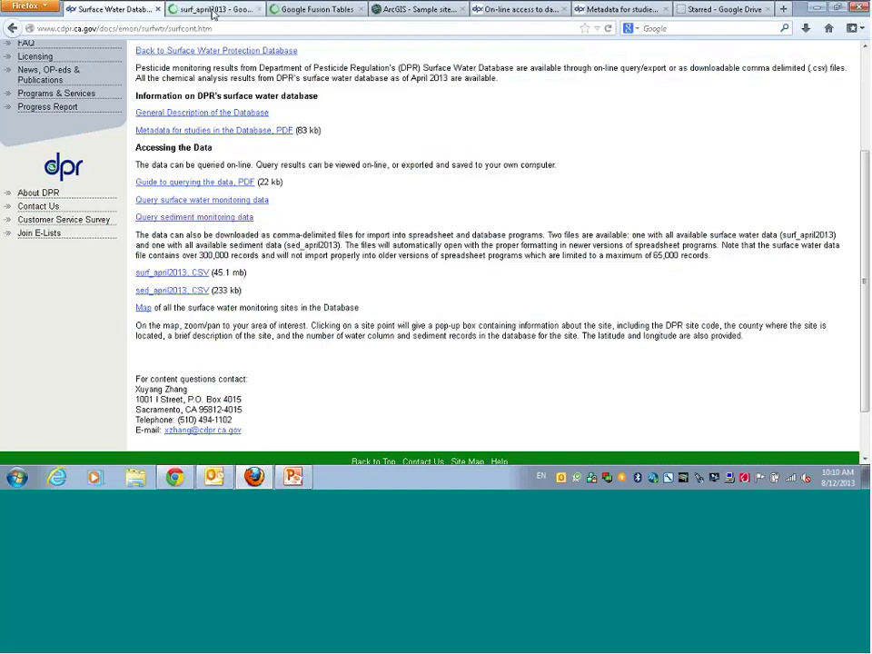
Compare the surf_april2013 and sed_april2013 tables, ending on surf_april2013 with 384137 rows
{"action": "left_click", "coordinate": [213, 13]}
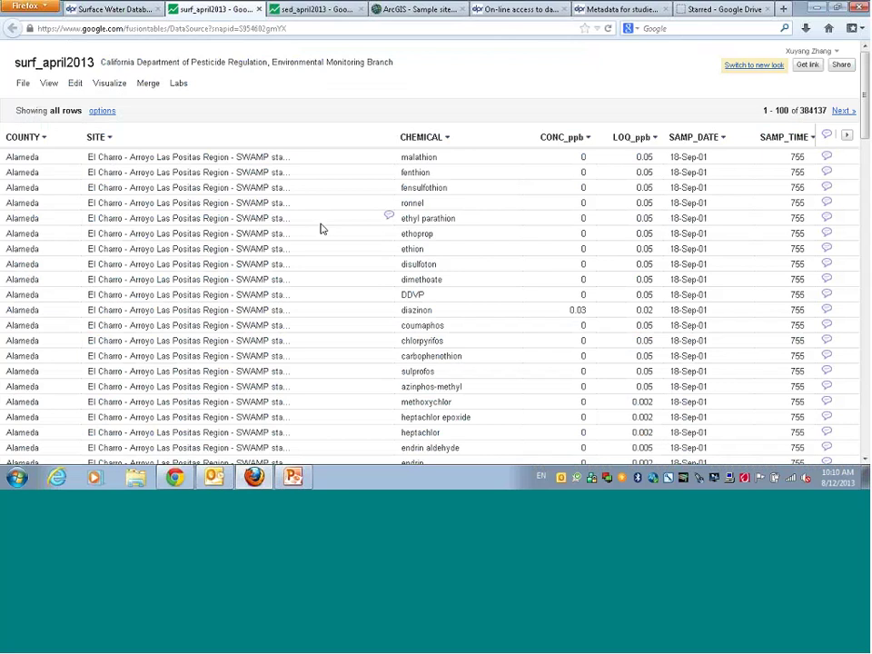
{"action": "left_click", "coordinate": [312, 11]}
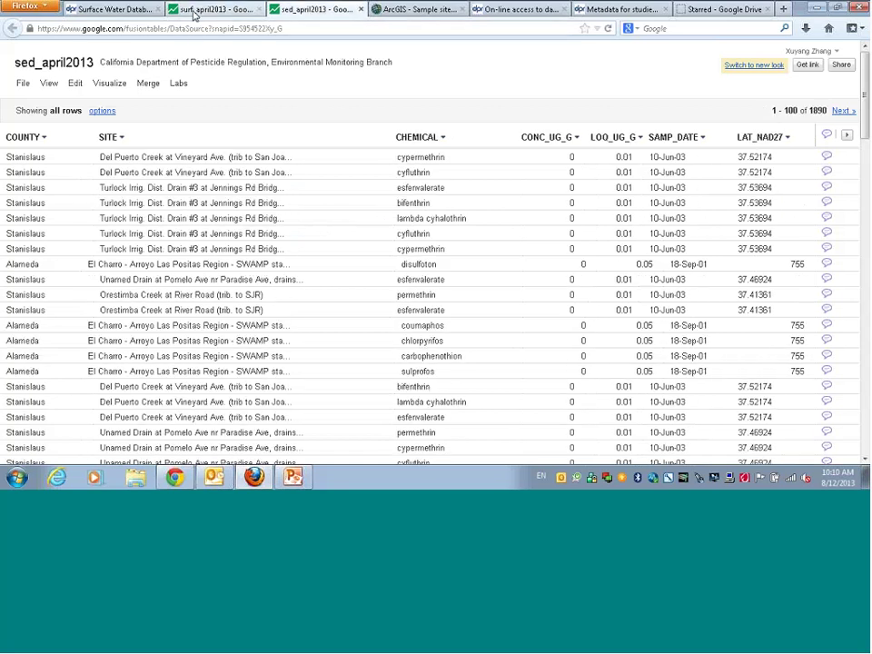
{"action": "left_click", "coordinate": [193, 11]}
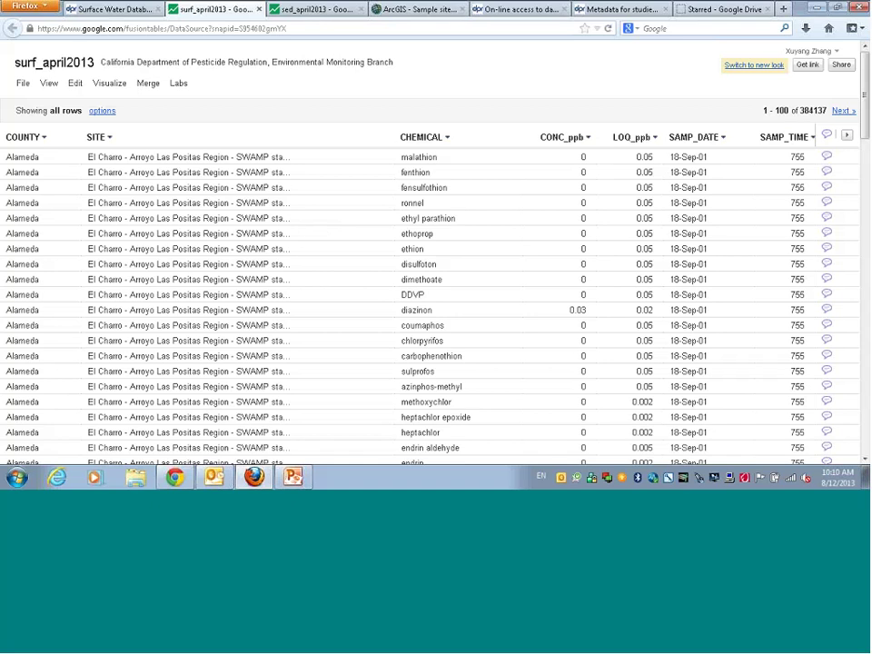
{"action": "left_click", "coordinate": [295, 11]}
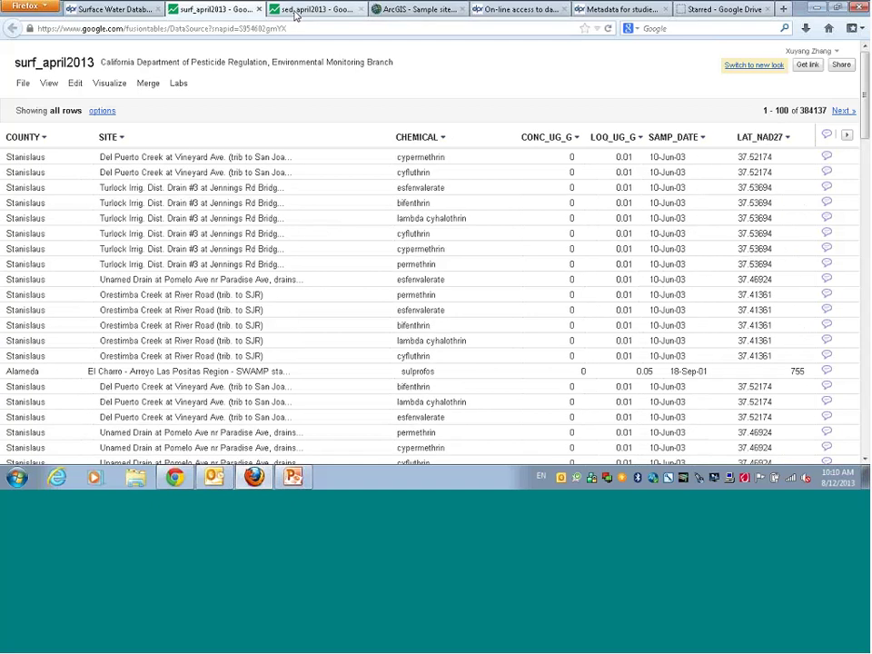
{"action": "left_click", "coordinate": [295, 11]}
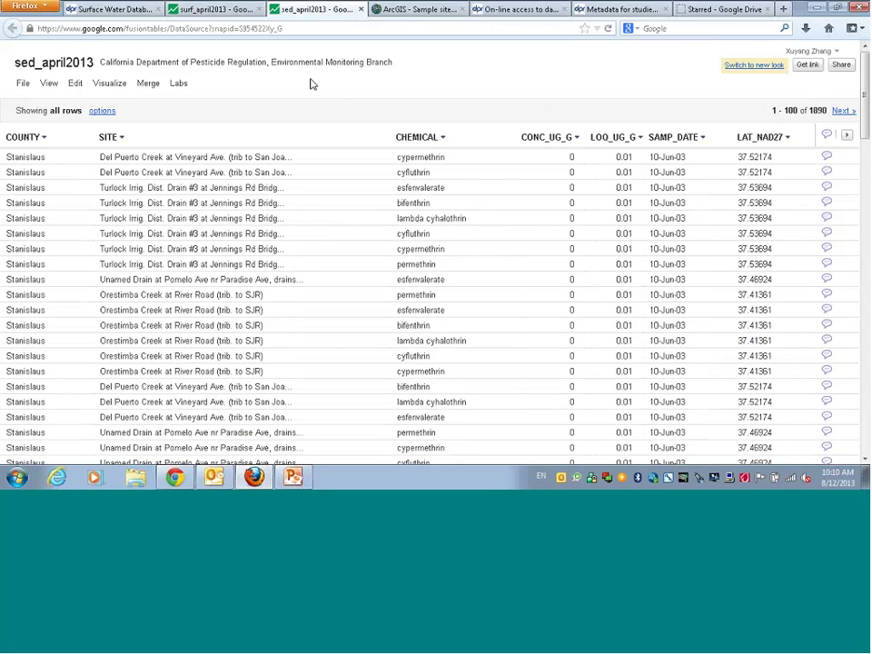
{"action": "left_click", "coordinate": [194, 12]}
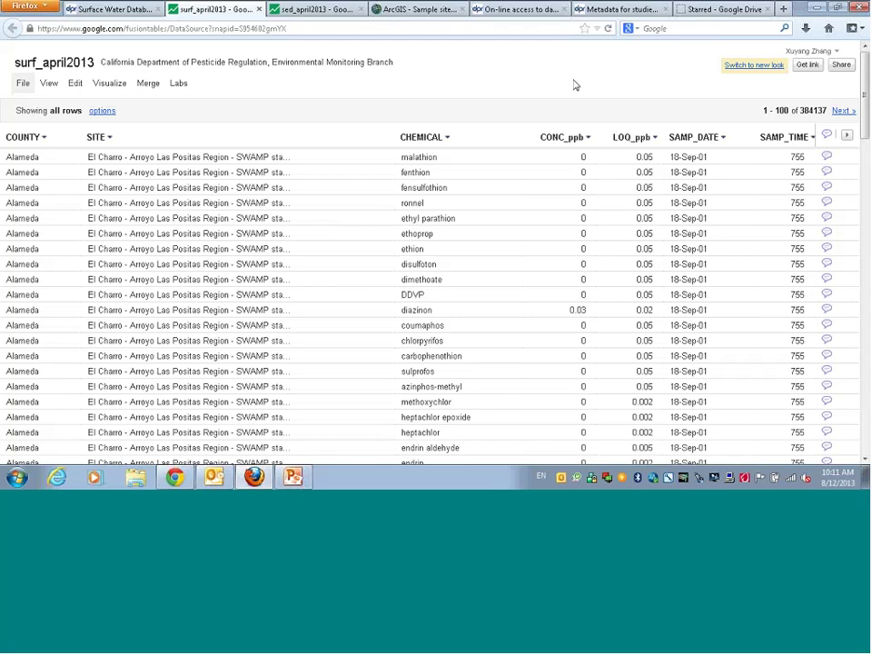
Switch surf_april2013 to the new look and show its File menu options
{"action": "left_click", "coordinate": [763, 67]}
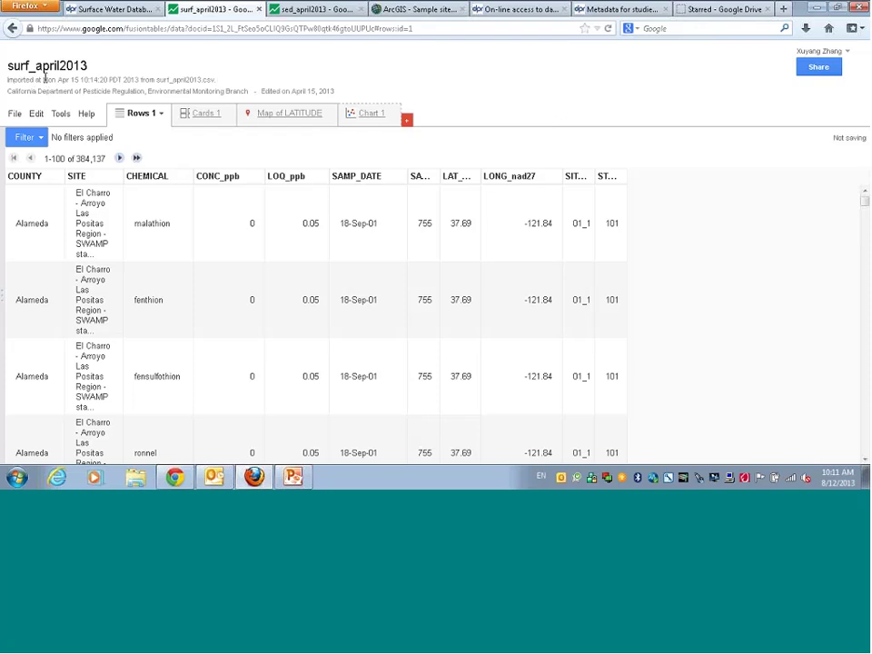
{"action": "left_click_drag", "start_coordinate": [89, 65], "coordinate": [6, 67]}
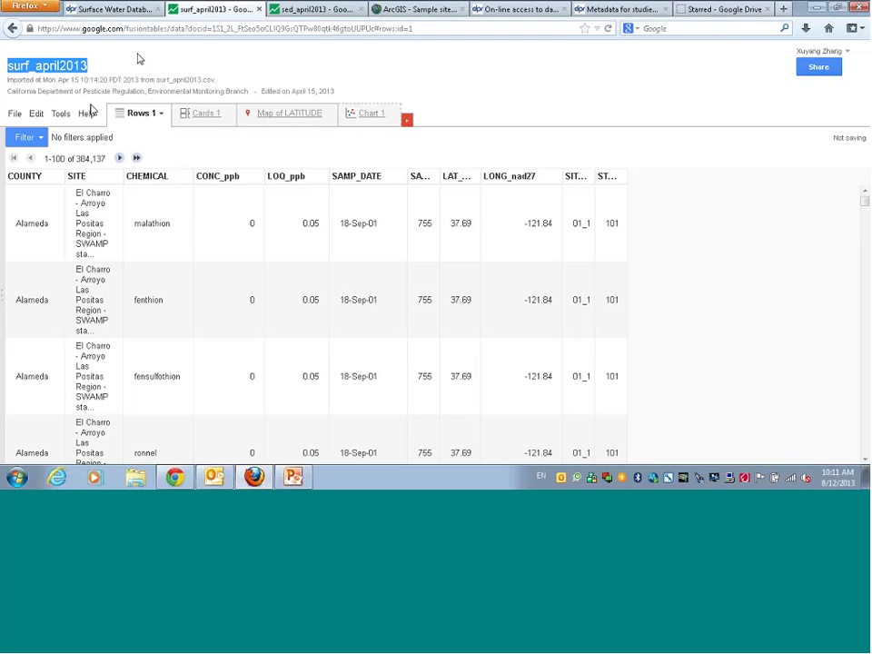
{"action": "left_click", "coordinate": [54, 85]}
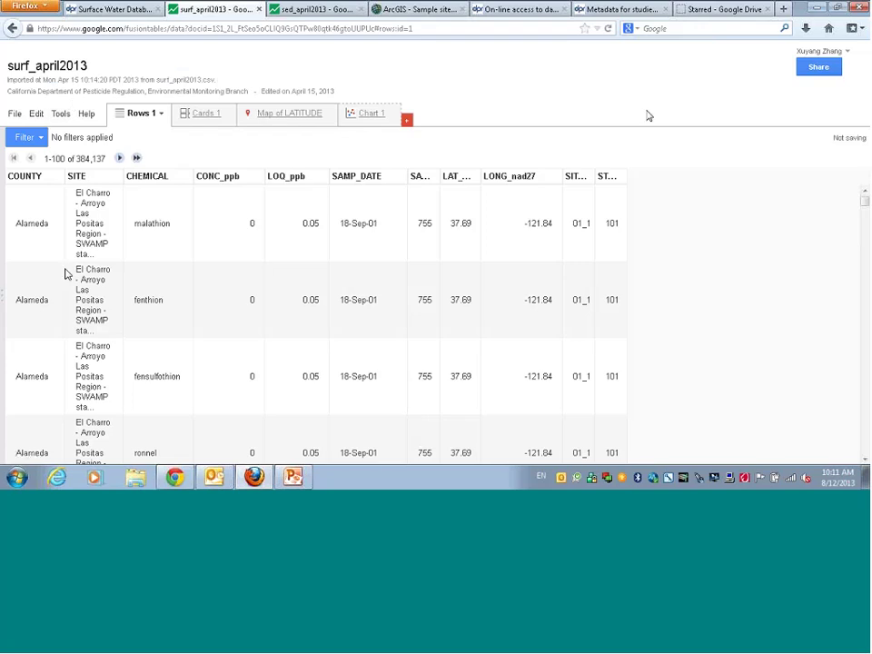
{"action": "left_click", "coordinate": [16, 115]}
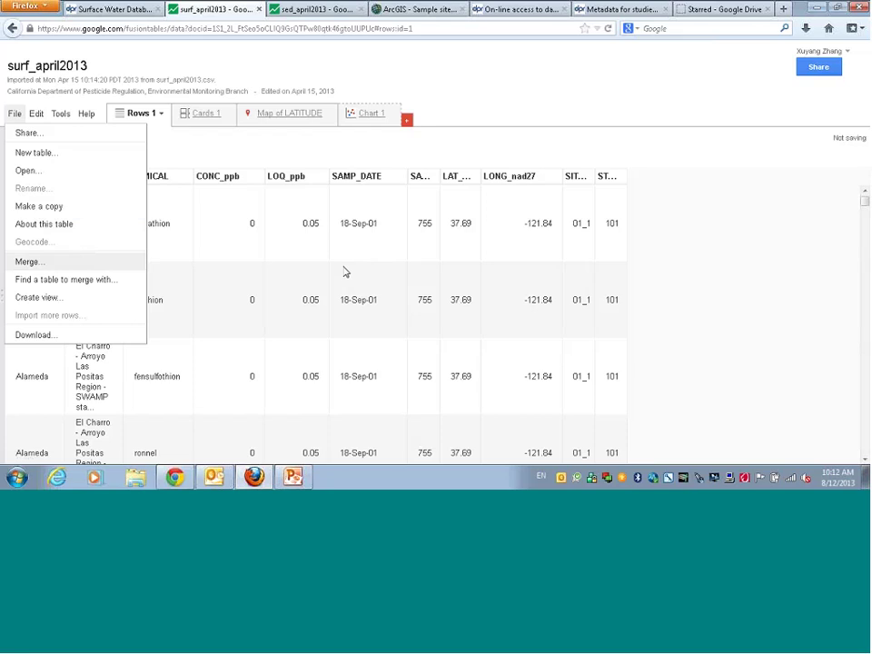
Widen the STUDY_CODE, SAMP_TIME and SITE_CODE columns so their headers show in full
{"action": "left_click", "coordinate": [268, 140]}
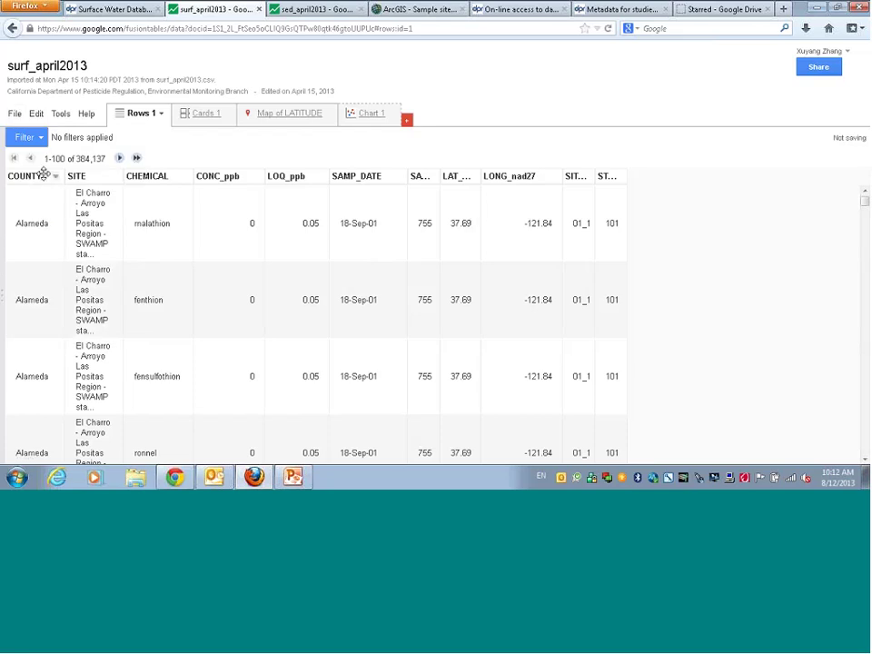
{"action": "left_click", "coordinate": [11, 116]}
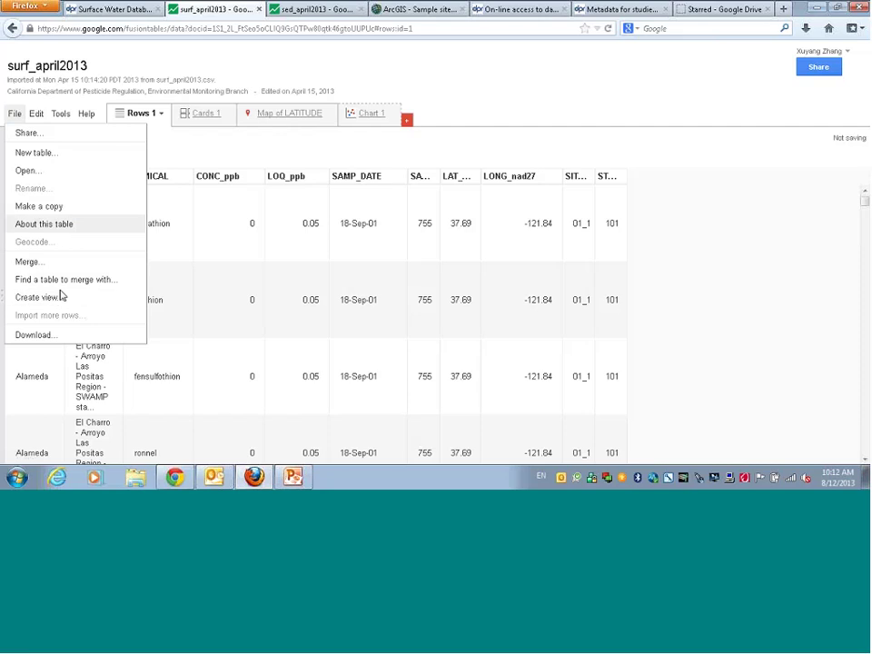
{"action": "left_click", "coordinate": [175, 200]}
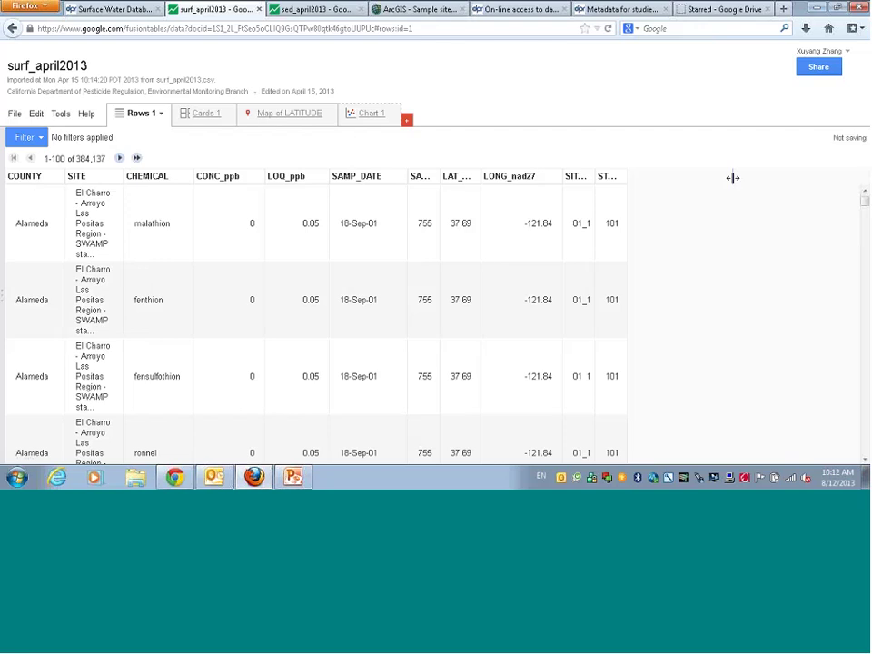
{"action": "left_click_drag", "start_coordinate": [732, 178], "coordinate": [732, 178]}
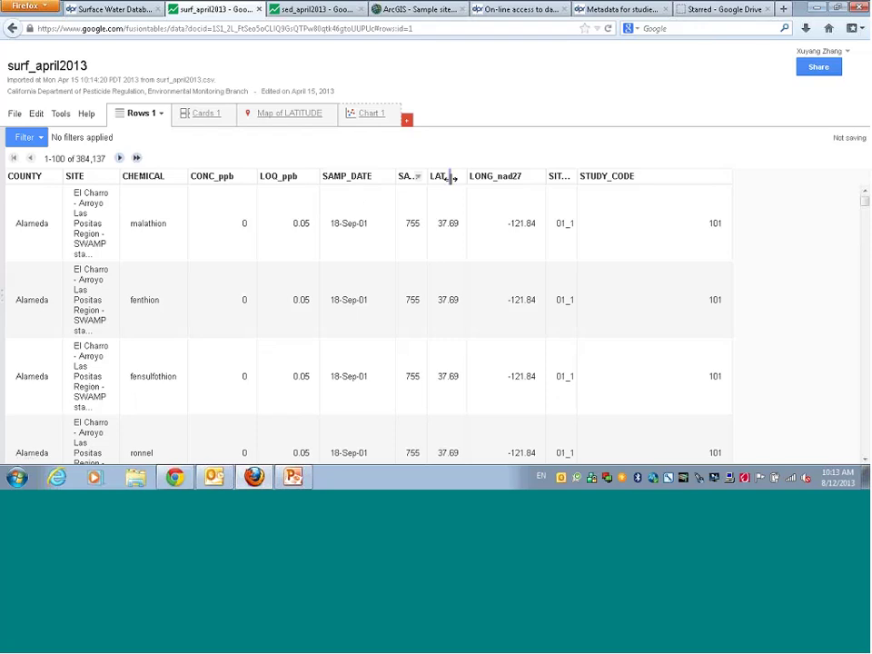
{"action": "left_click_drag", "start_coordinate": [449, 177], "coordinate": [499, 183]}
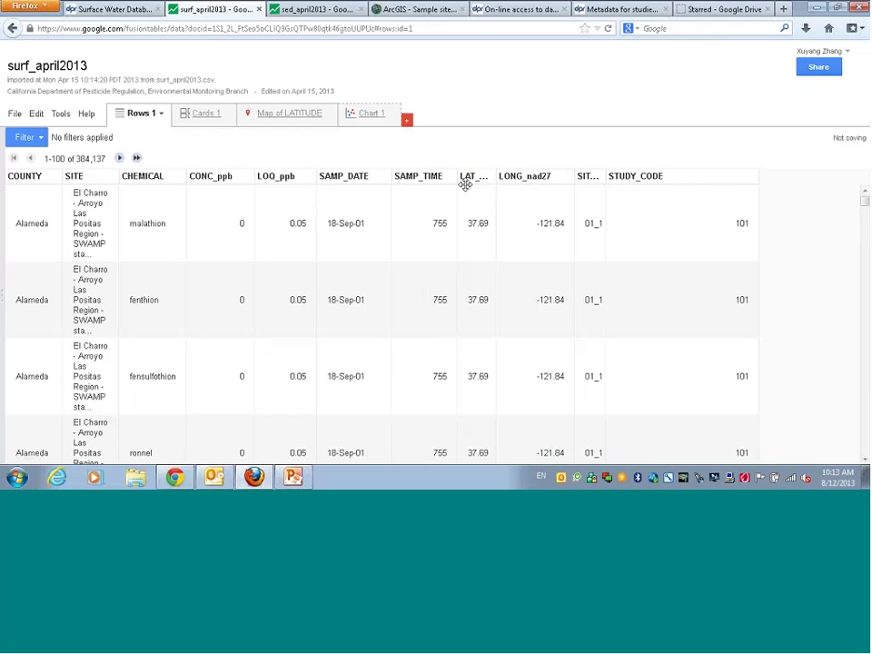
{"action": "left_click_drag", "start_coordinate": [606, 177], "coordinate": [644, 187]}
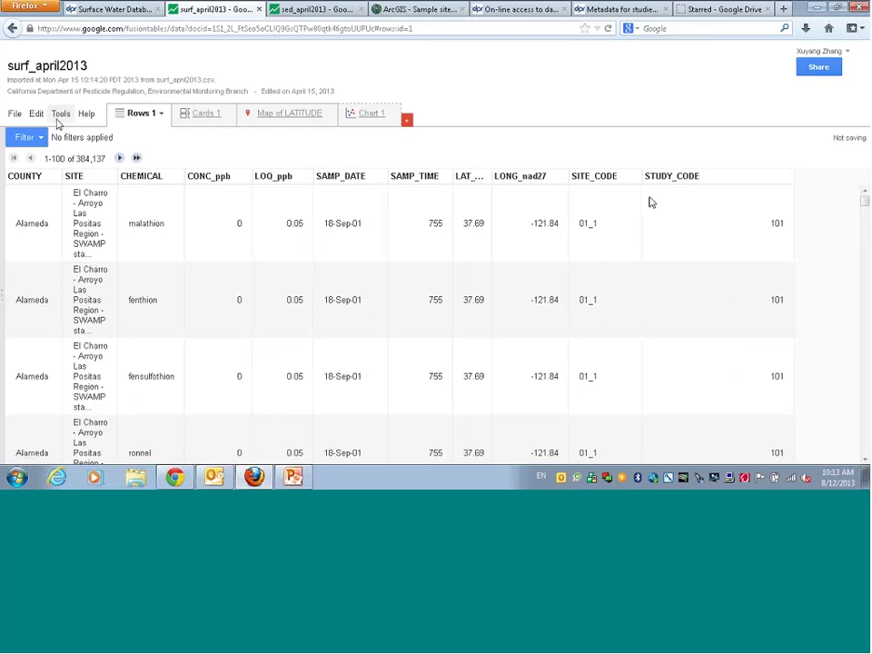
{"action": "left_click", "coordinate": [15, 113]}
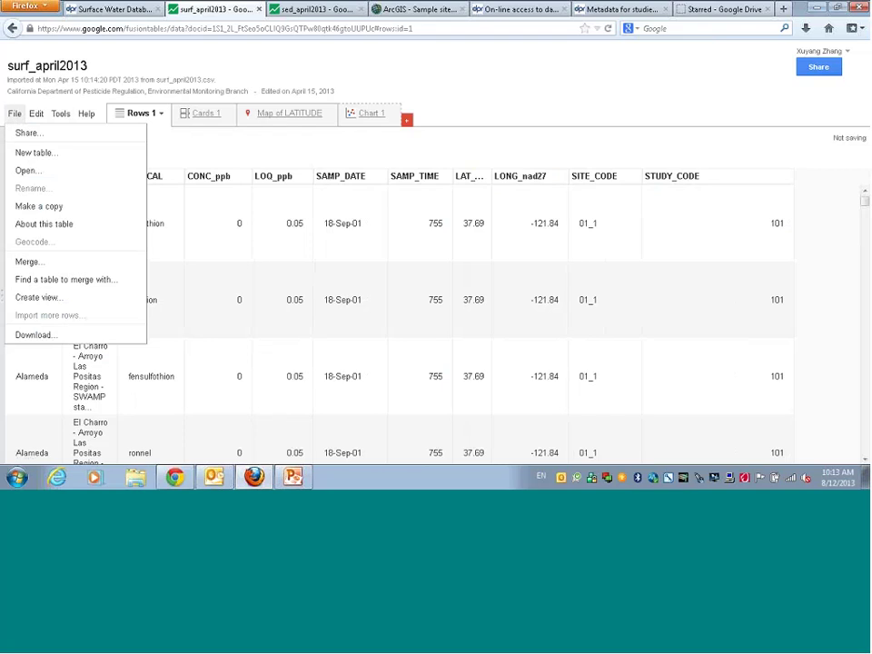
Start a new view and uncheck the LOQ_ppb, SAMP_TIME, SITE_CODE and STUDY_CODE columns
{"action": "left_click", "coordinate": [33, 299]}
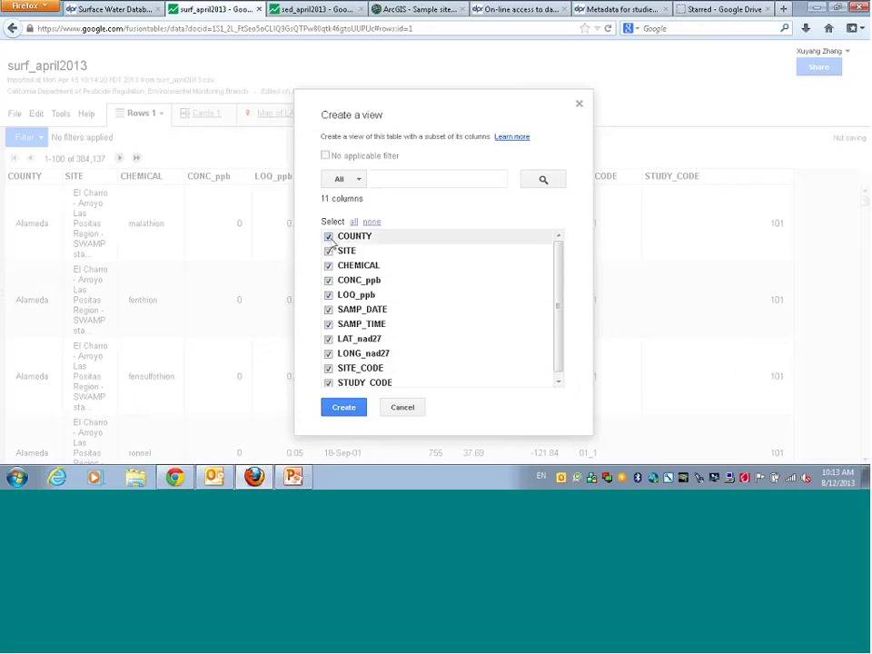
{"action": "left_click", "coordinate": [329, 296]}
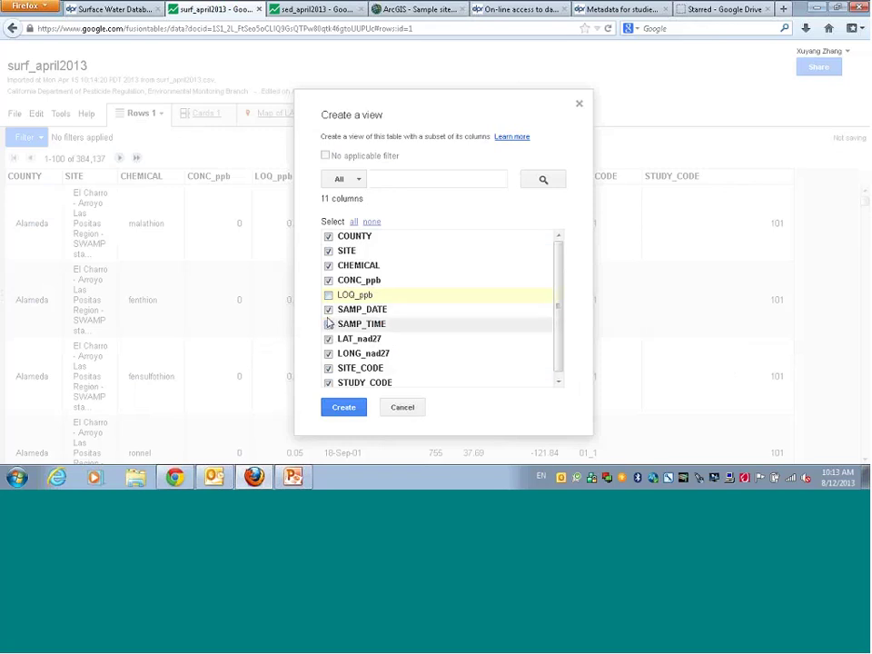
{"action": "left_click", "coordinate": [329, 324]}
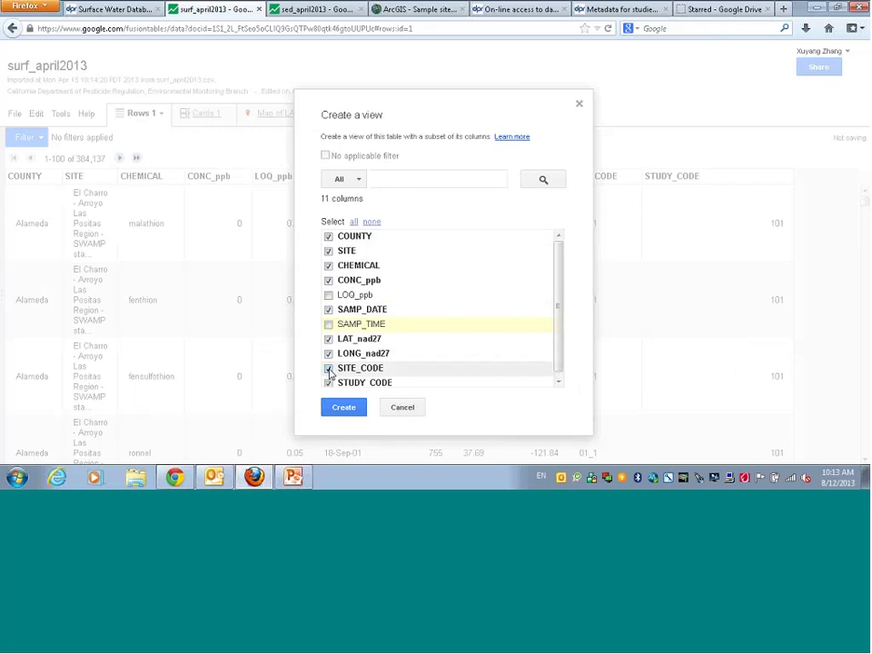
{"action": "left_click", "coordinate": [328, 368]}
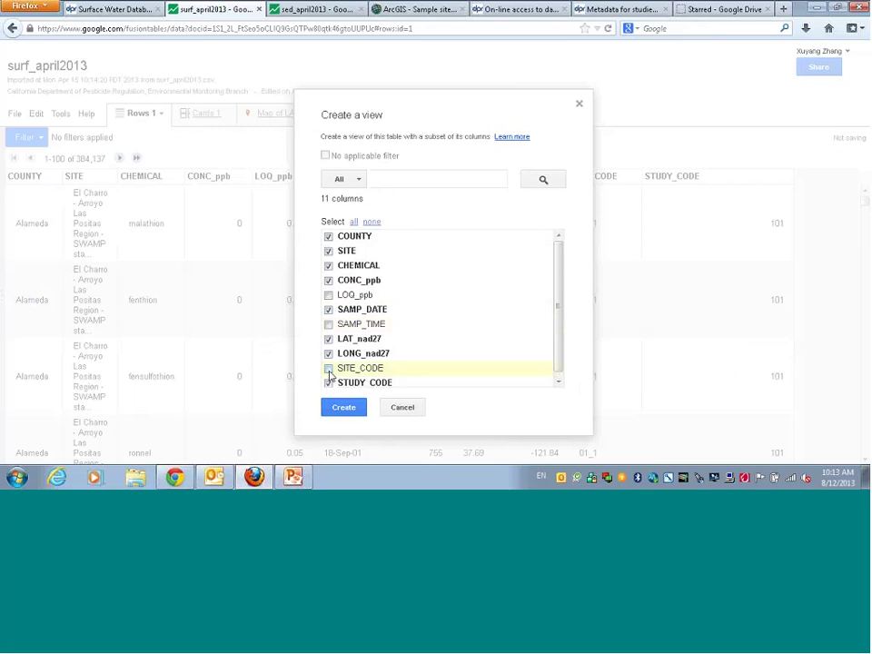
{"action": "left_click", "coordinate": [329, 381]}
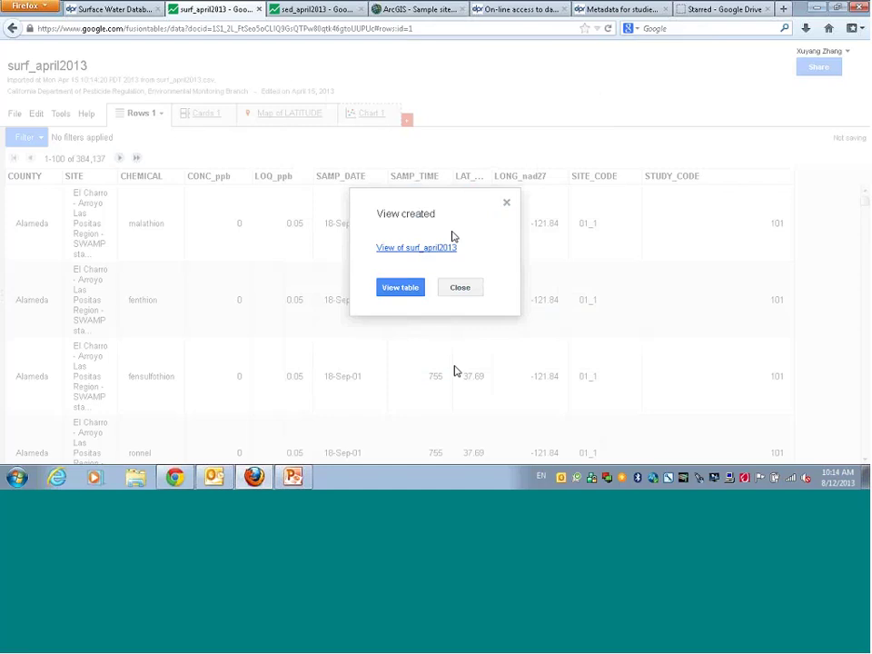
Open the new view, widen the LAT_nad27 column, then close the view and its confirmation
{"action": "left_click", "coordinate": [405, 290]}
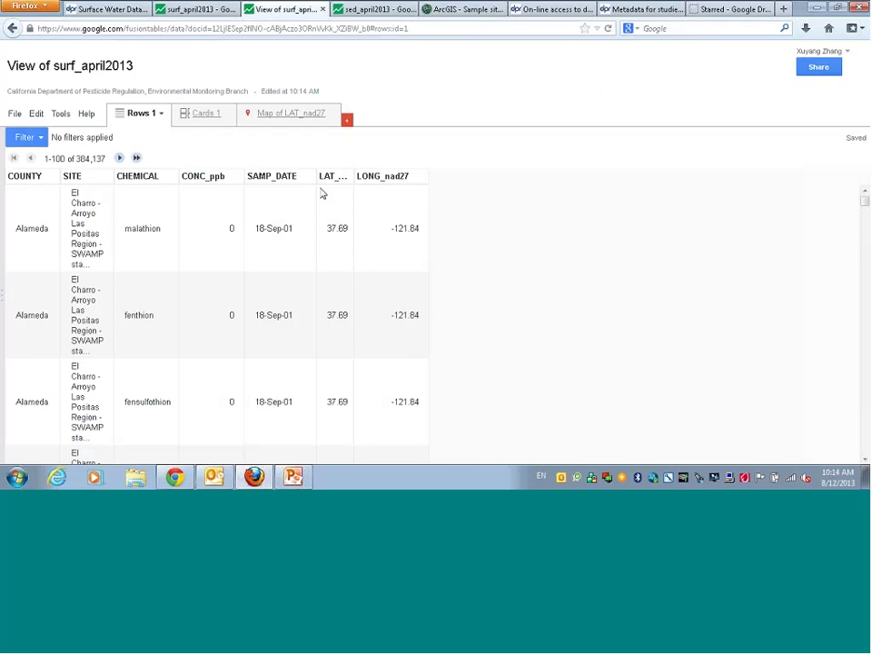
{"action": "left_click_drag", "start_coordinate": [352, 175], "coordinate": [371, 188]}
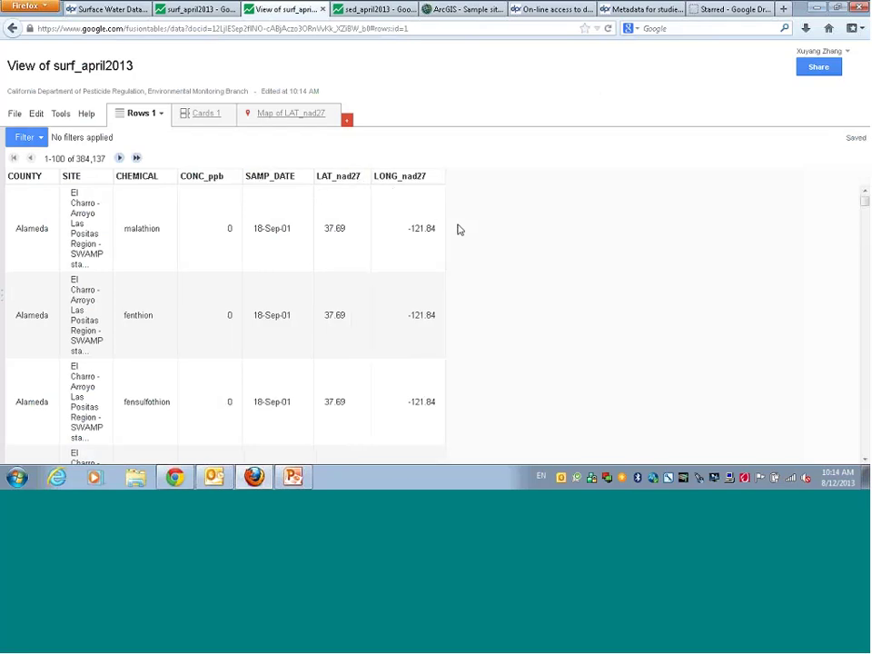
{"action": "left_click", "coordinate": [324, 11]}
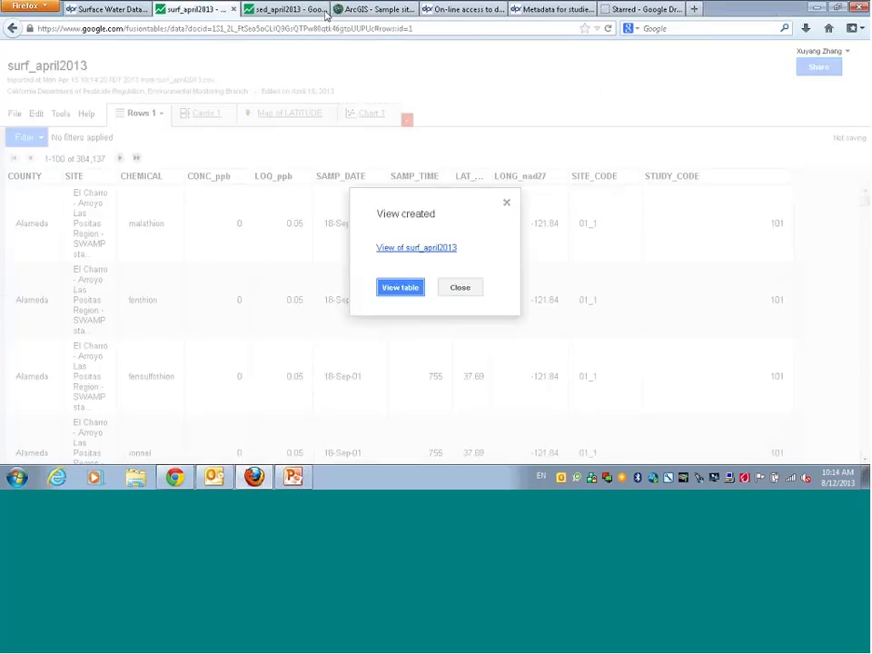
{"action": "left_click", "coordinate": [460, 288]}
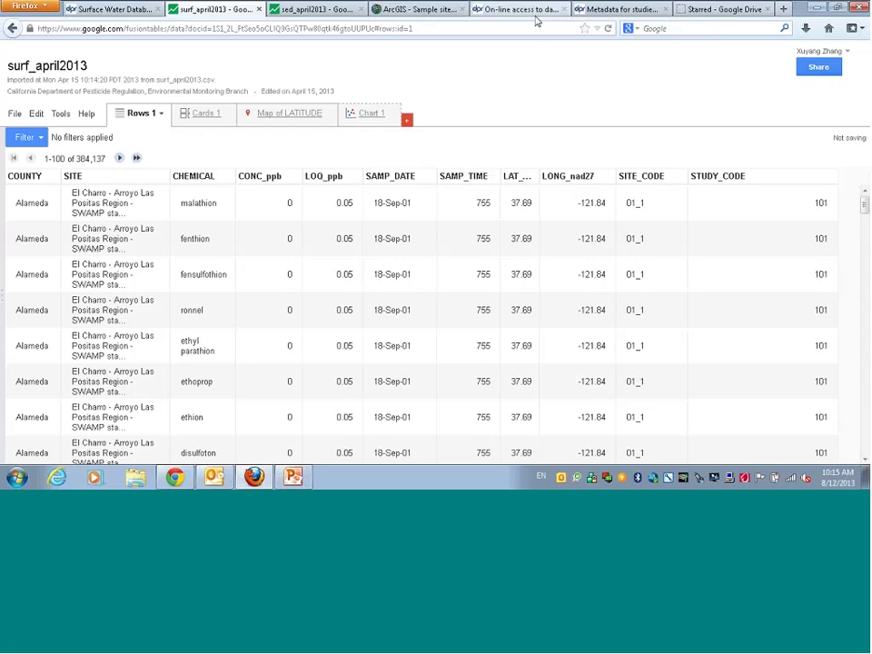
{"action": "left_click", "coordinate": [836, 8]}
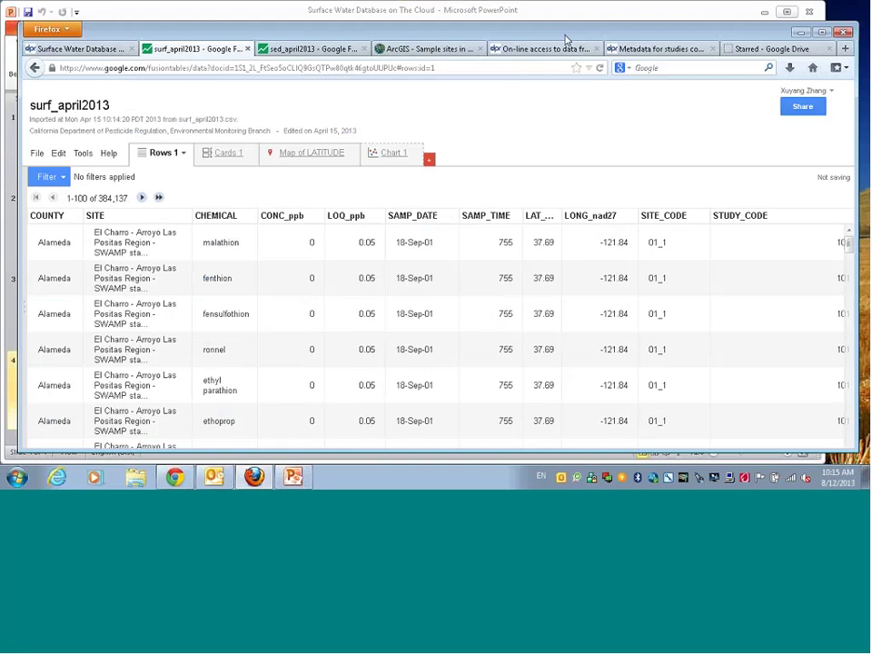
{"action": "left_click", "coordinate": [425, 49]}
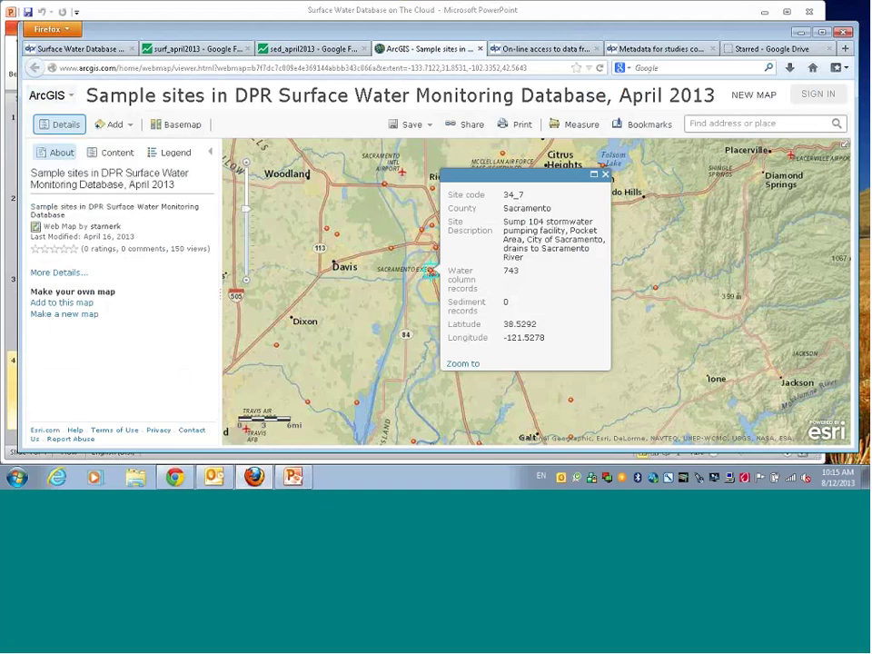
{"action": "left_click", "coordinate": [177, 50]}
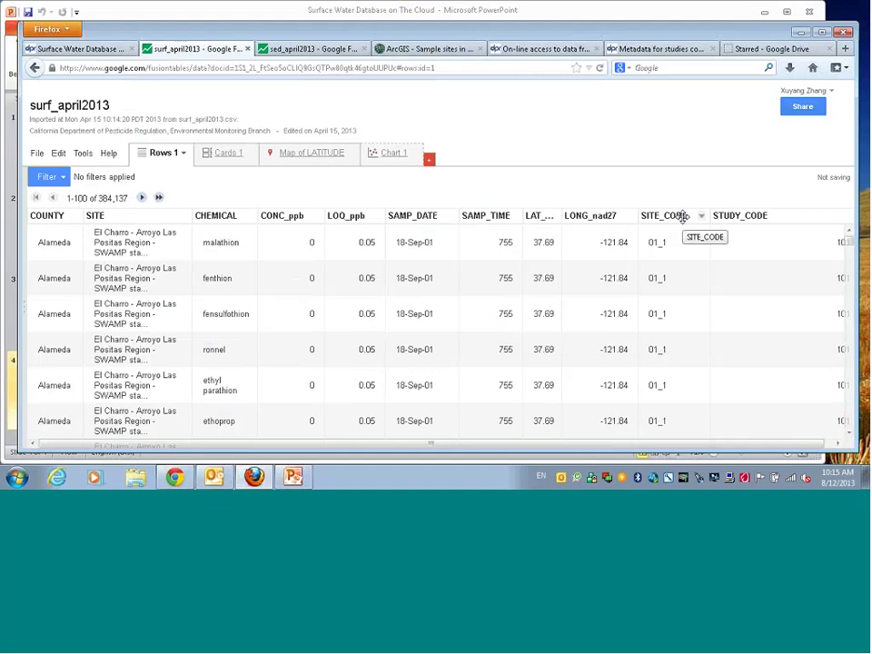
{"action": "left_click", "coordinate": [60, 155]}
{"action": "left_click", "coordinate": [66, 162]}
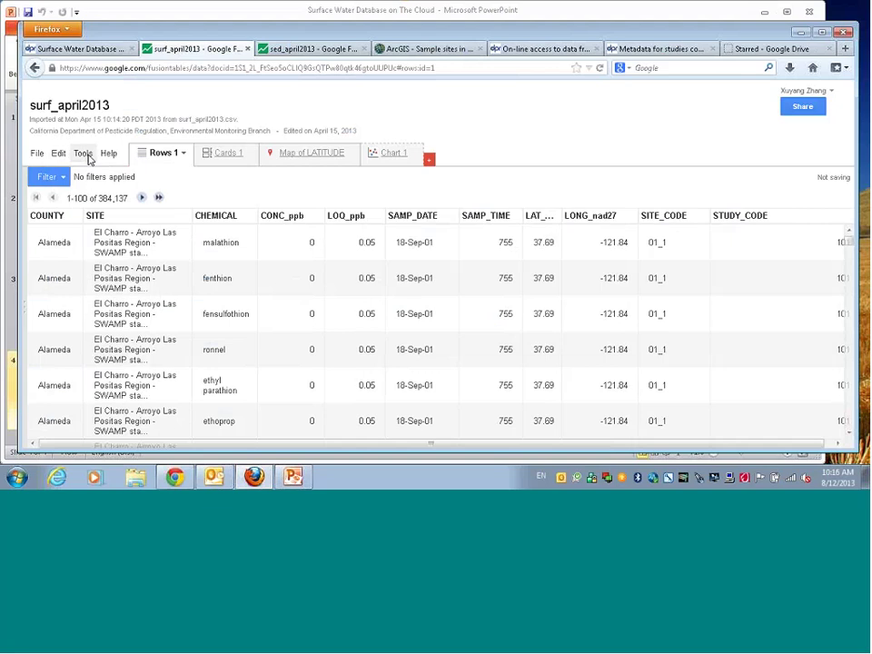
{"action": "left_click", "coordinate": [59, 154]}
{"action": "left_click", "coordinate": [82, 155]}
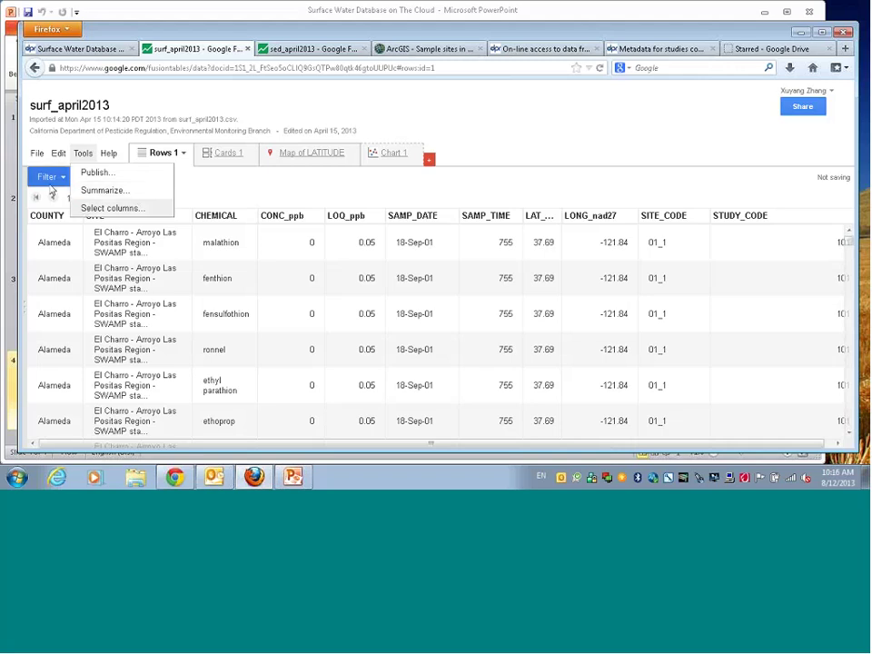
{"action": "left_click", "coordinate": [243, 190]}
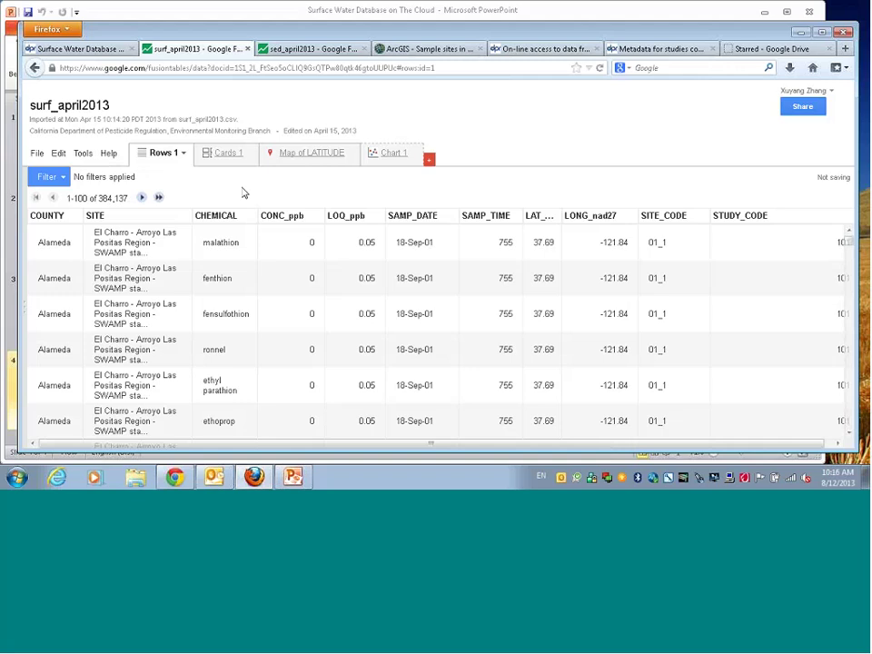
Show the Filter list of columns, COUNTY through STUDY_CODE
{"action": "left_click", "coordinate": [64, 179]}
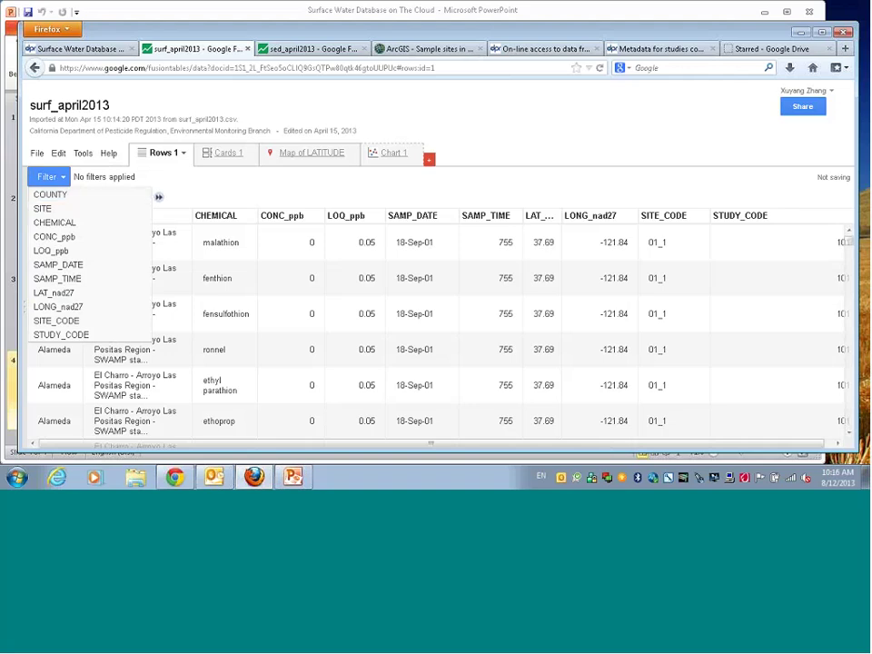
Add a SITE_CODE filter and use its search box to restrict rows to site 34_7
{"action": "left_click", "coordinate": [68, 322]}
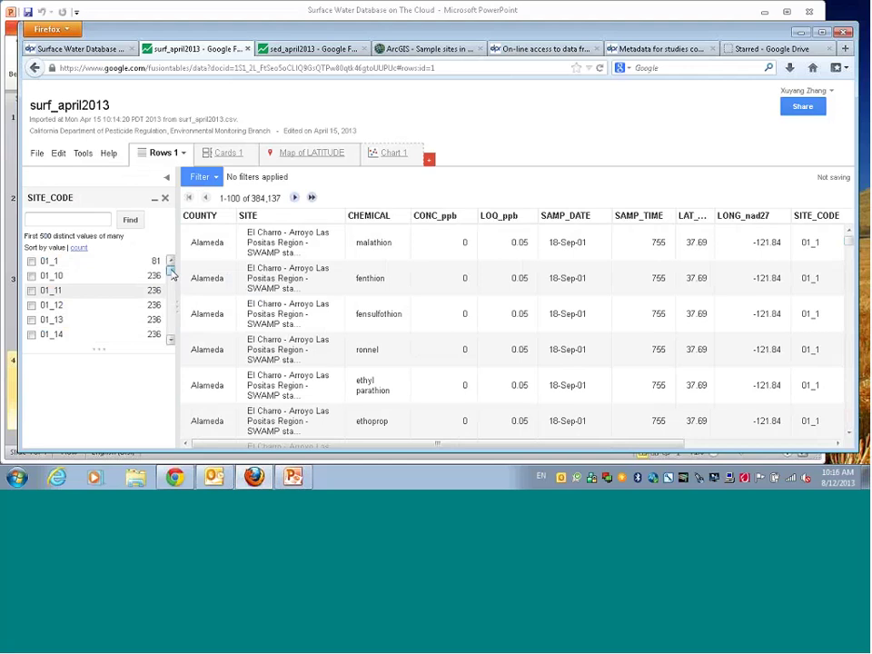
{"action": "mouse_move", "coordinate": [171, 272]}
{"action": "left_mouse_down"}
{"action": "mouse_move", "coordinate": [172, 311]}
{"action": "mouse_move", "coordinate": [172, 263]}
{"action": "left_mouse_up"}
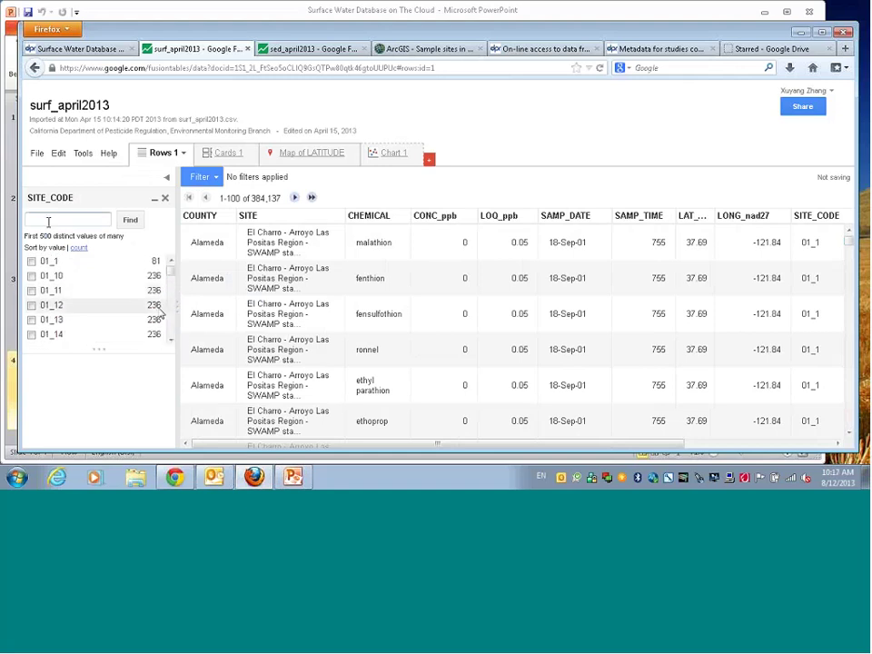
{"action": "left_click", "coordinate": [32, 277]}
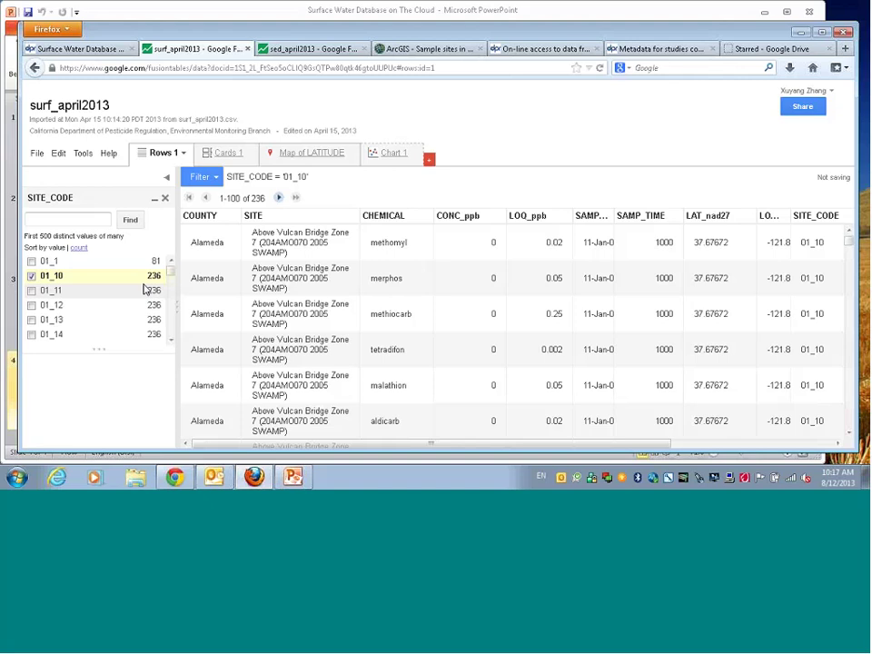
{"action": "left_click", "coordinate": [32, 275]}
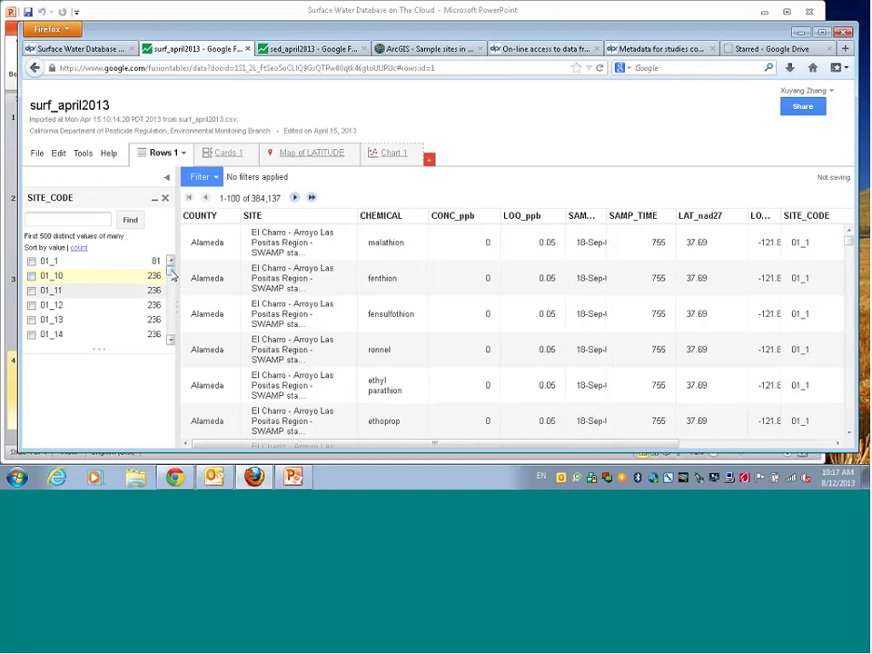
{"action": "mouse_move", "coordinate": [172, 275]}
{"action": "left_mouse_down"}
{"action": "mouse_move", "coordinate": [172, 323]}
{"action": "mouse_move", "coordinate": [169, 270]}
{"action": "left_mouse_up"}
{"action": "left_click", "coordinate": [64, 219]}
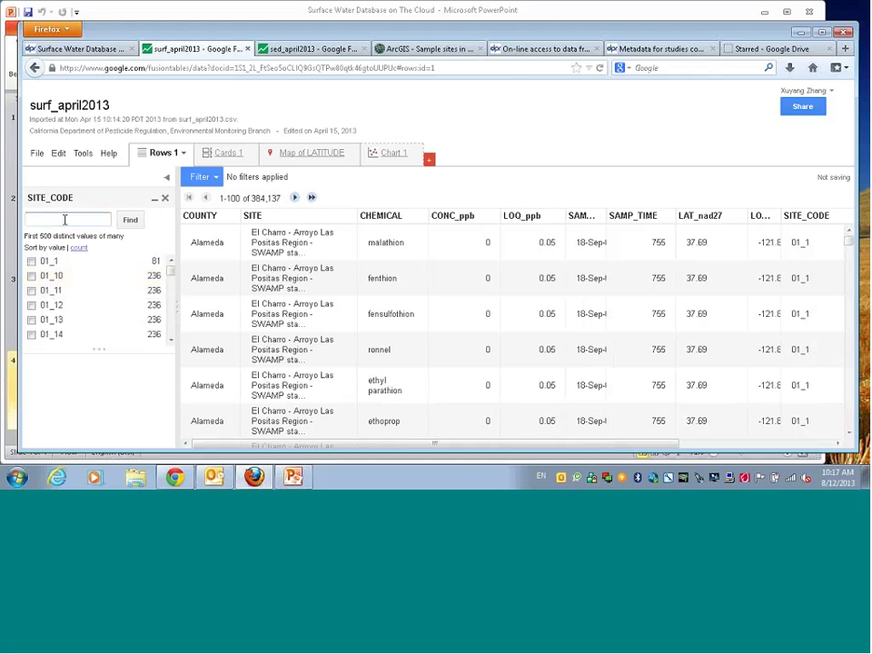
{"action": "type", "text": "34"}
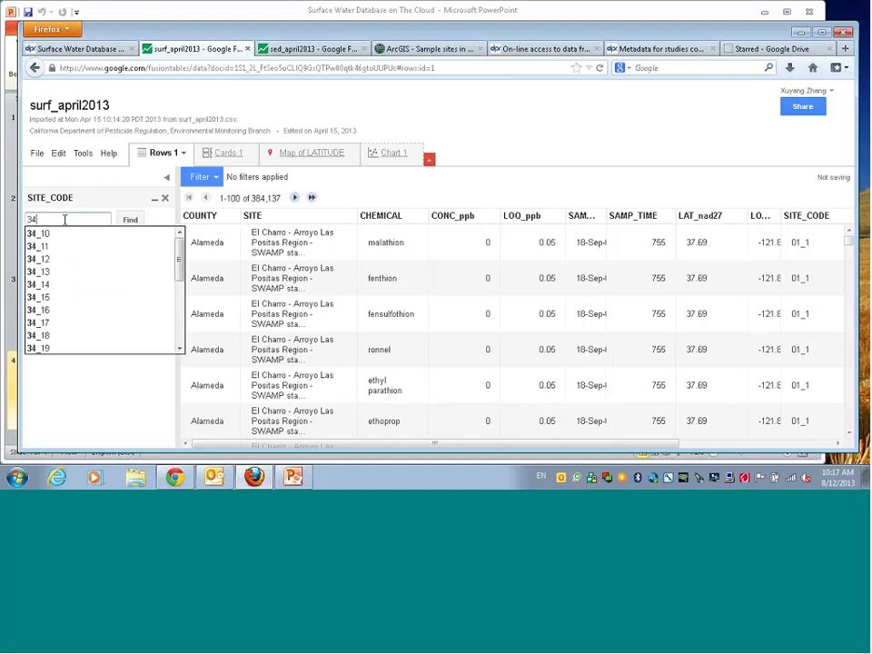
{"action": "type", "text": "_7"}
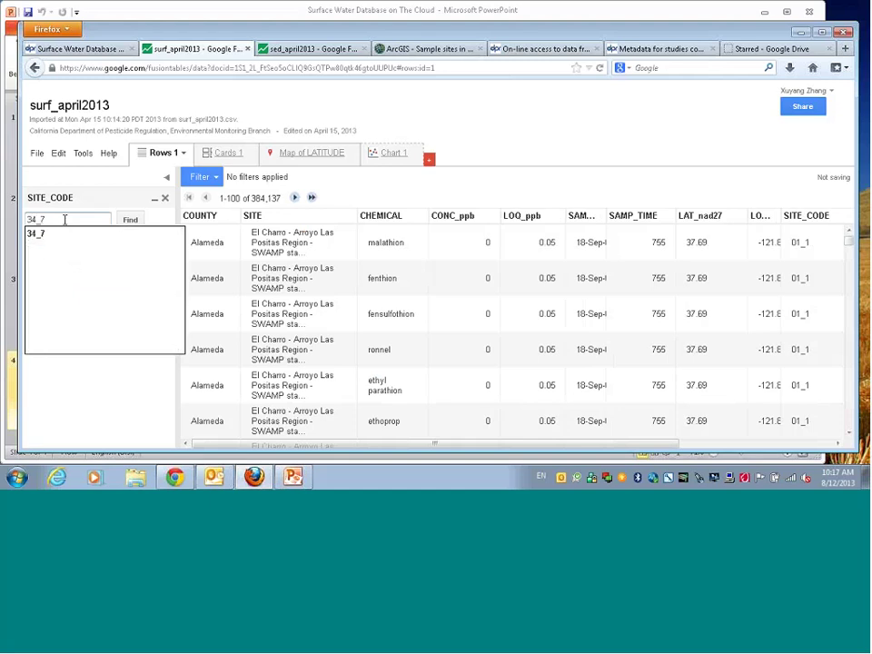
{"action": "left_click", "coordinate": [130, 220]}
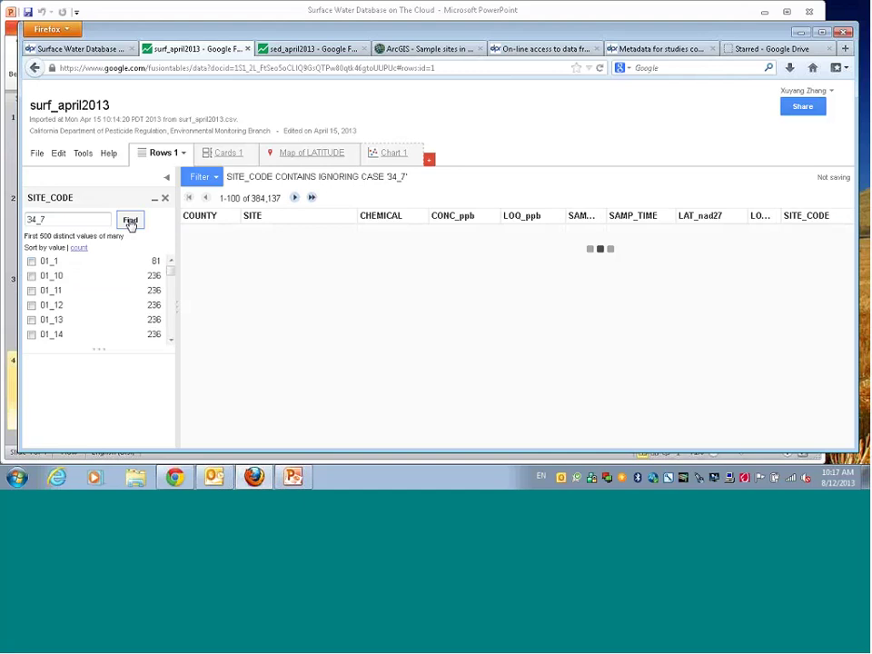
{"action": "left_click", "coordinate": [432, 53]}
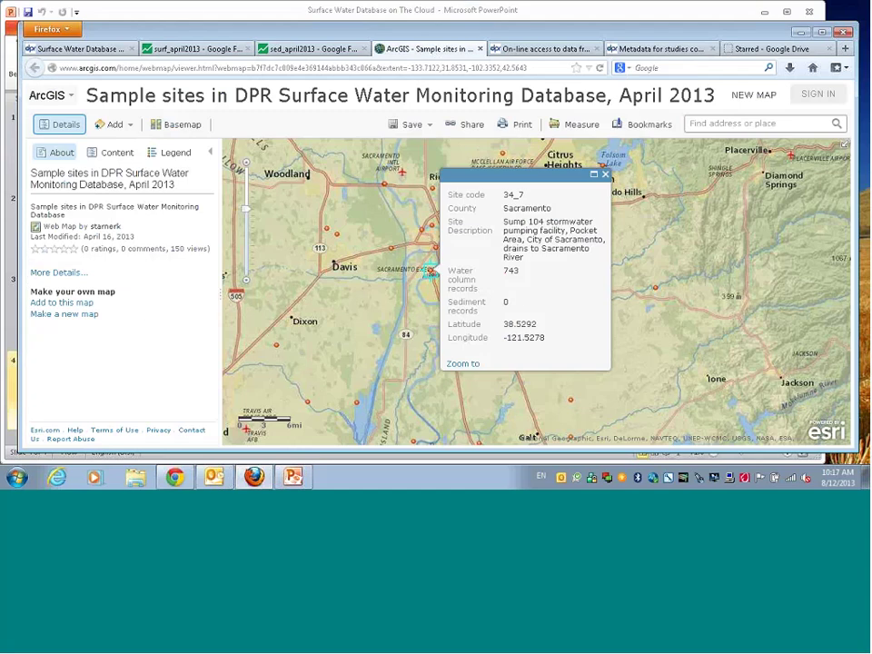
{"action": "left_click", "coordinate": [190, 49]}
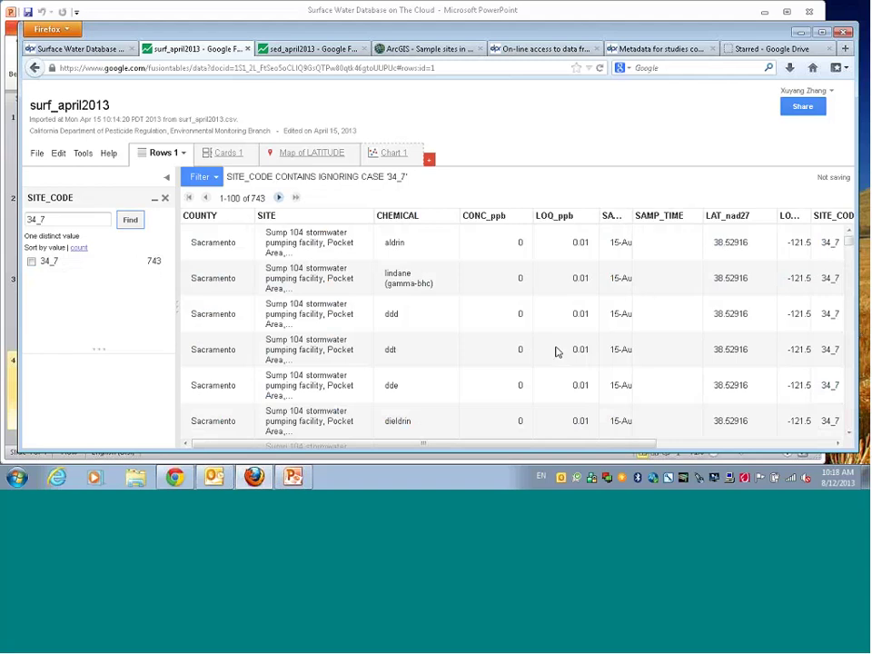
Add a CHEMICAL filter beside the 34_7 site filter and focus its search box
{"action": "left_click", "coordinate": [215, 178]}
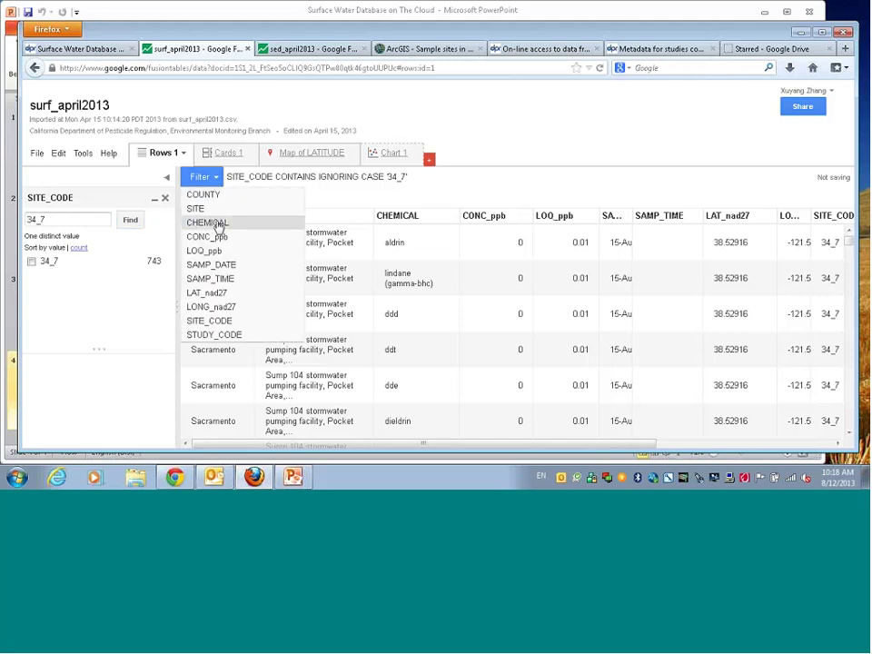
{"action": "left_click", "coordinate": [217, 224]}
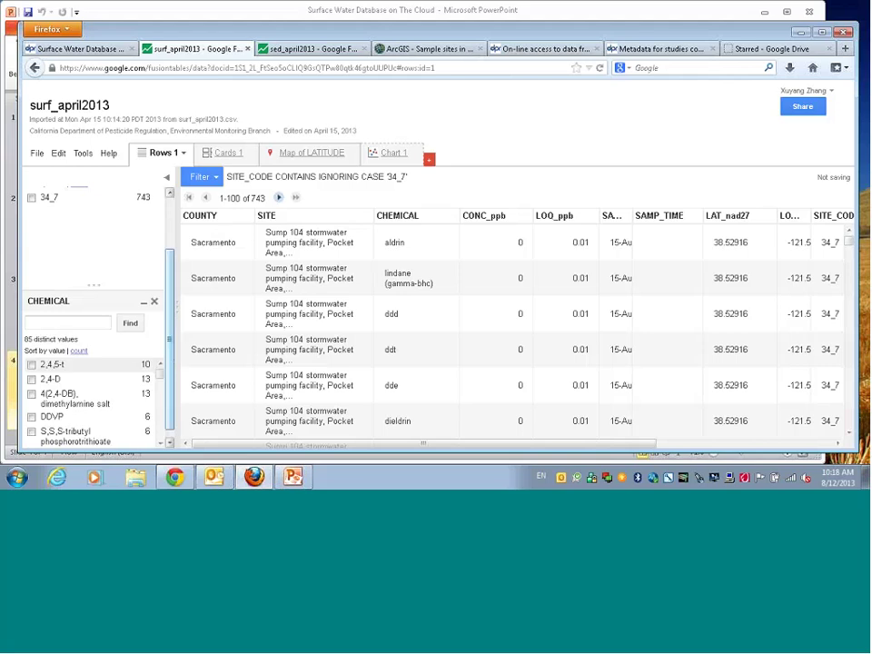
{"action": "scroll", "coordinate": [171, 361], "scroll_direction": "down", "scroll_amount": 1}
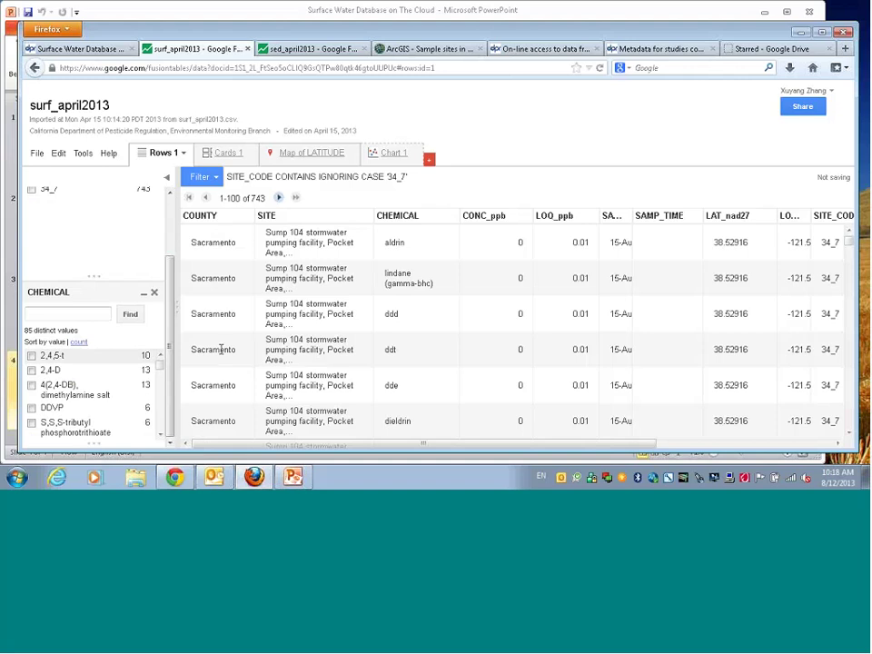
{"action": "scroll", "coordinate": [151, 259], "scroll_direction": "up", "scroll_amount": 4}
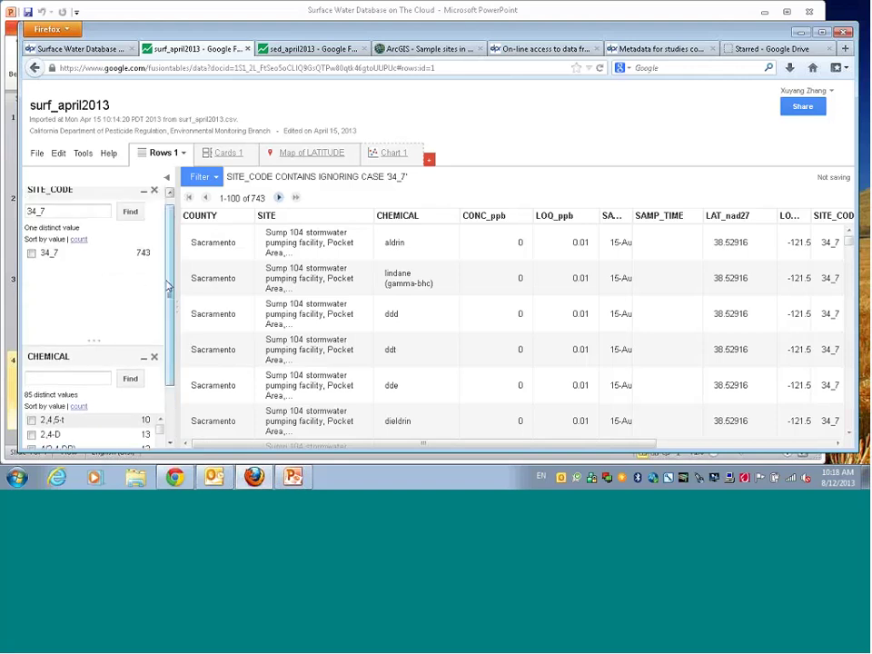
{"action": "left_click_drag", "start_coordinate": [172, 266], "coordinate": [172, 346]}
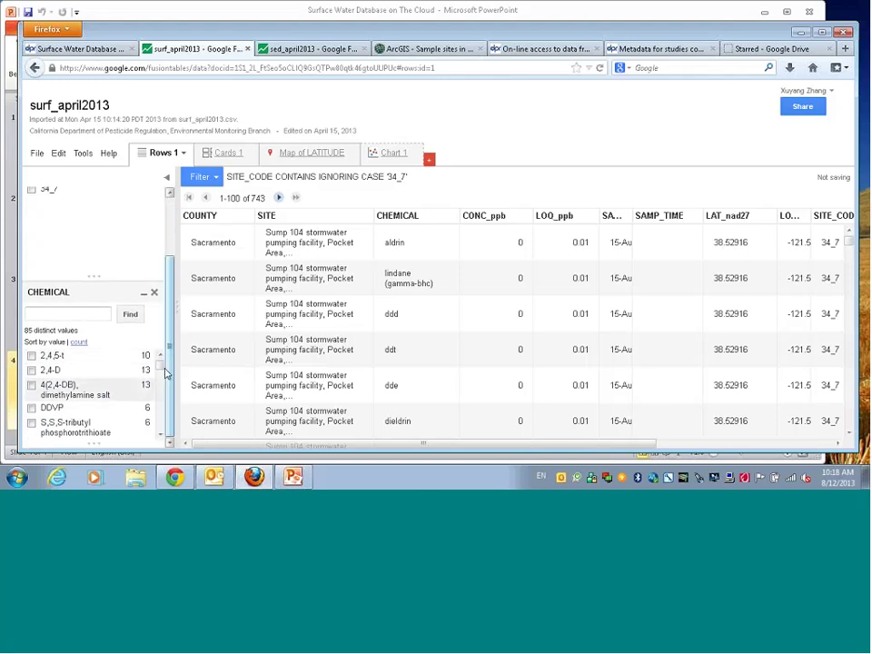
{"action": "left_click_drag", "start_coordinate": [161, 367], "coordinate": [159, 433]}
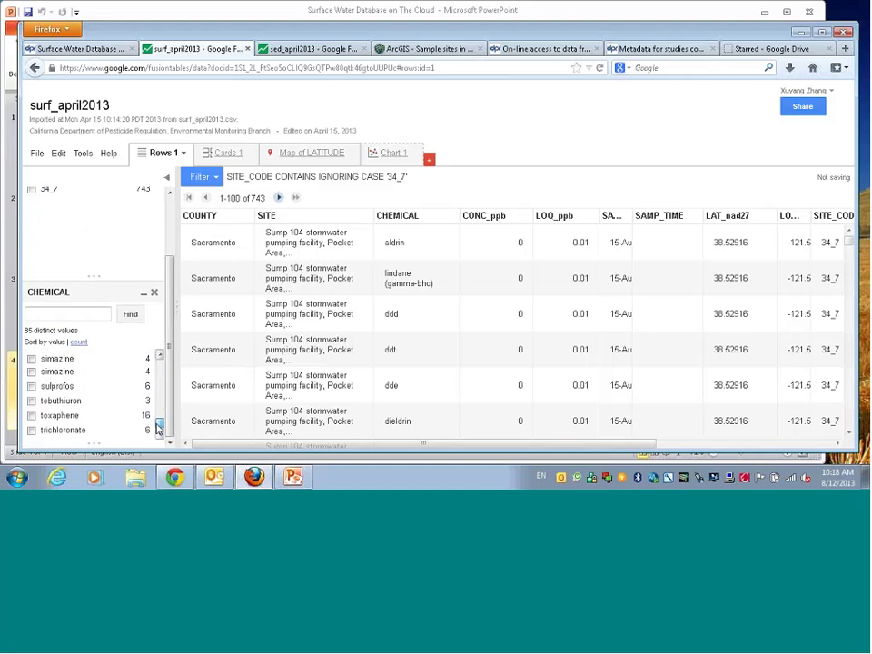
{"action": "left_click_drag", "start_coordinate": [159, 428], "coordinate": [164, 361]}
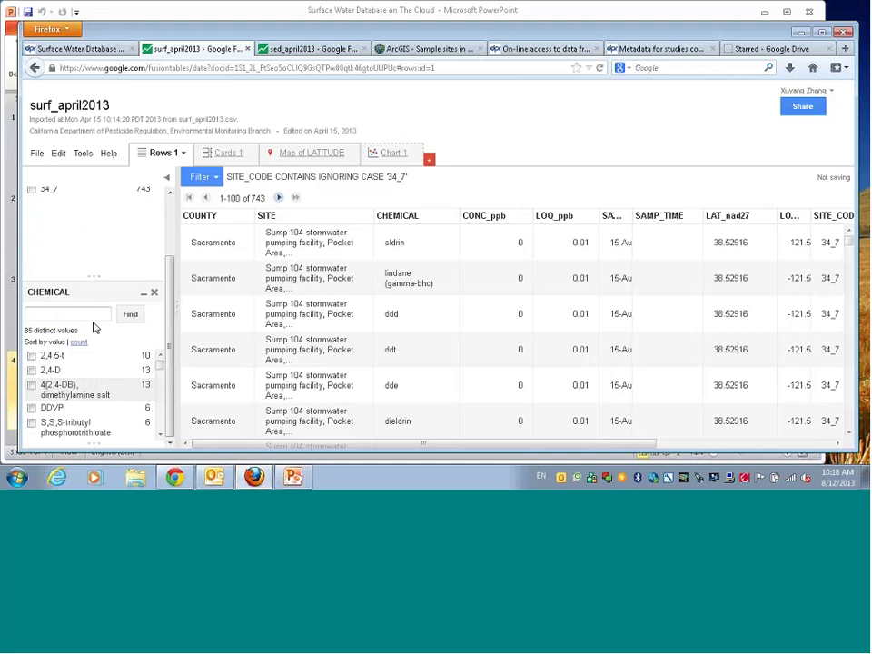
{"action": "left_click", "coordinate": [90, 316]}
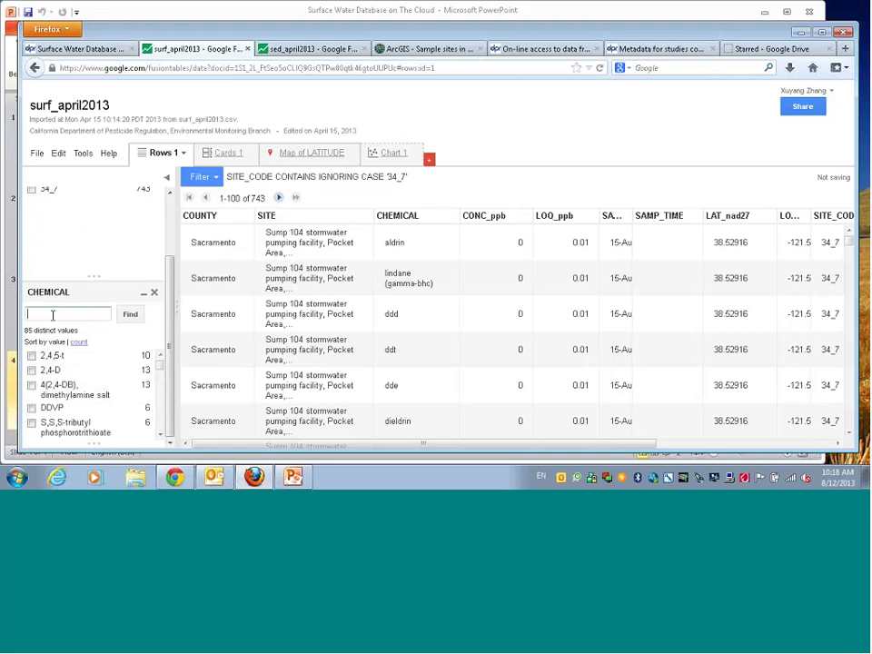
Filter site 34_7 to simazine (4 rows), then search the chemical list for 'atrazine'
{"action": "type", "text": "sima"}
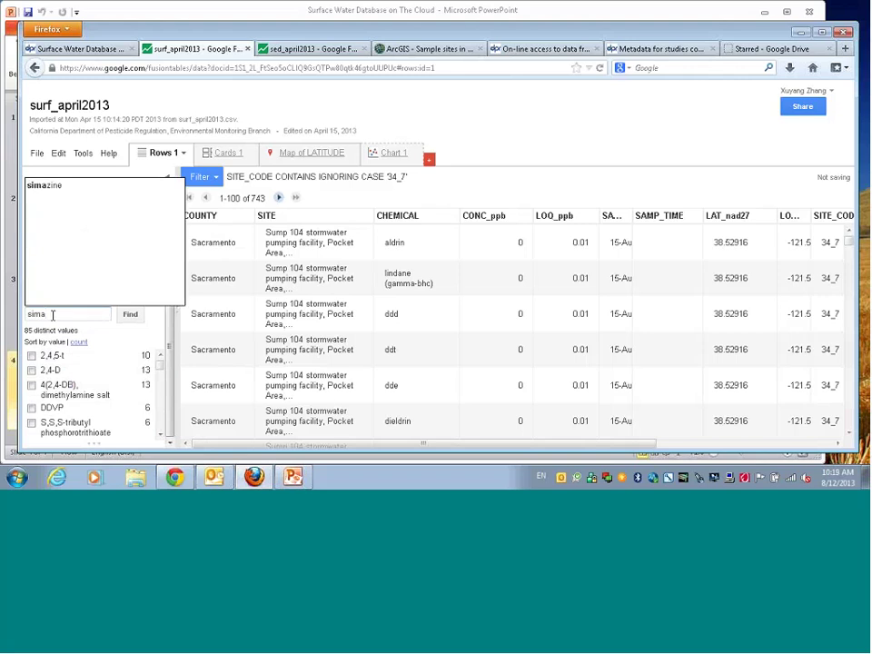
{"action": "left_click", "coordinate": [52, 192]}
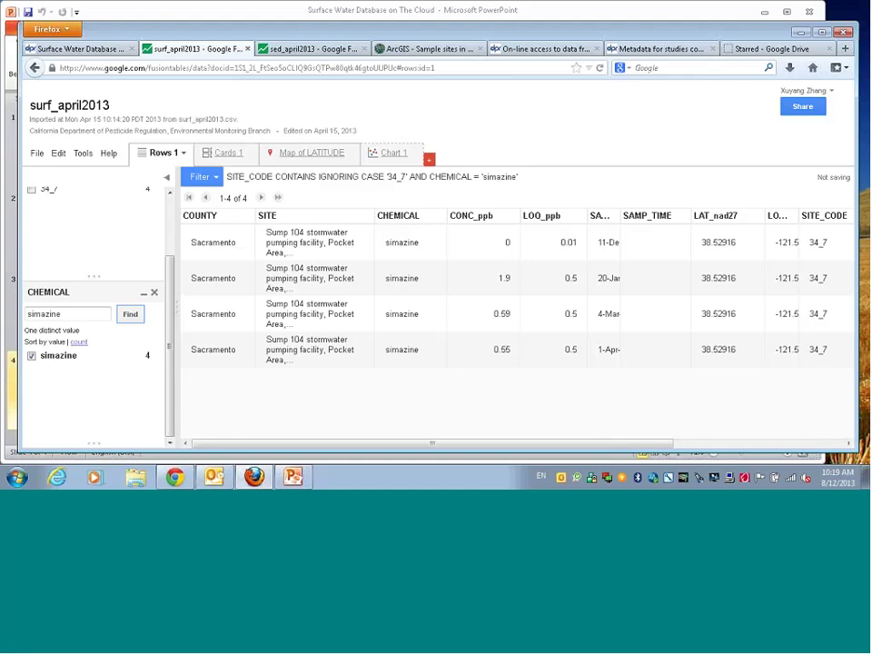
{"action": "left_click", "coordinate": [81, 313]}
{"action": "left_click_drag", "start_coordinate": [63, 315], "coordinate": [36, 329]}
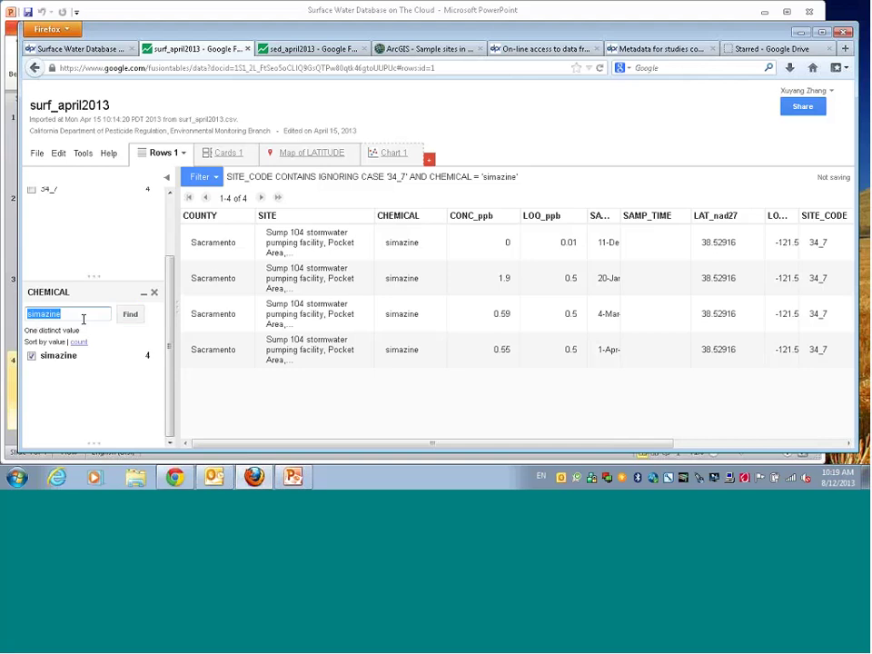
{"action": "type", "text": "atrazine"}
{"action": "left_click", "coordinate": [129, 315]}
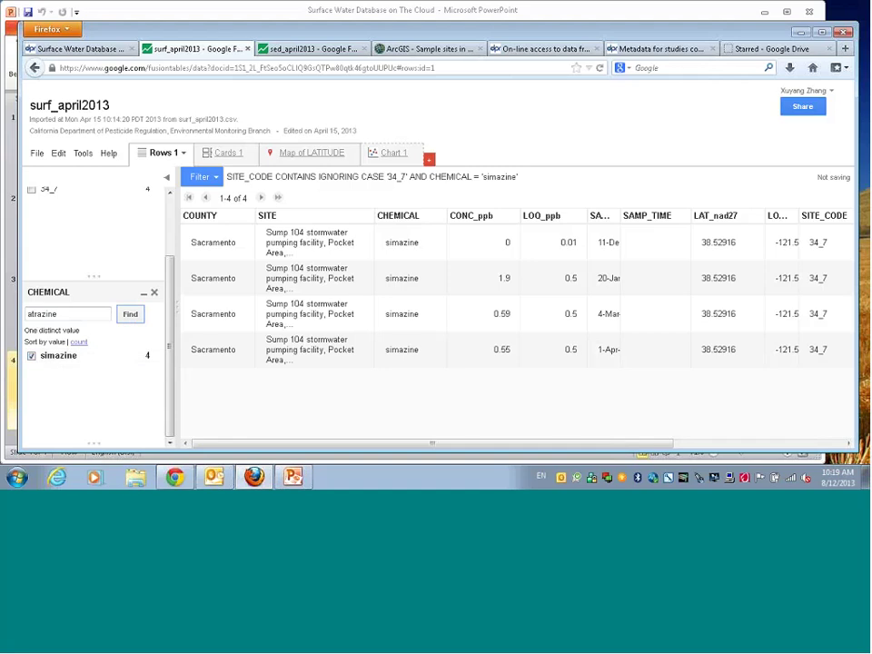
{"action": "double_click", "coordinate": [43, 314]}
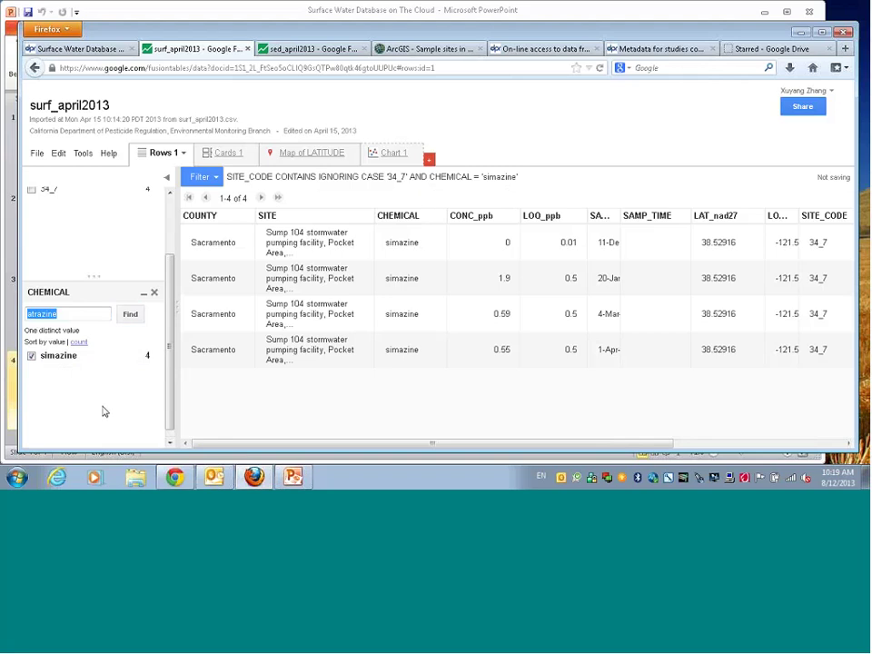
{"action": "left_click", "coordinate": [130, 313]}
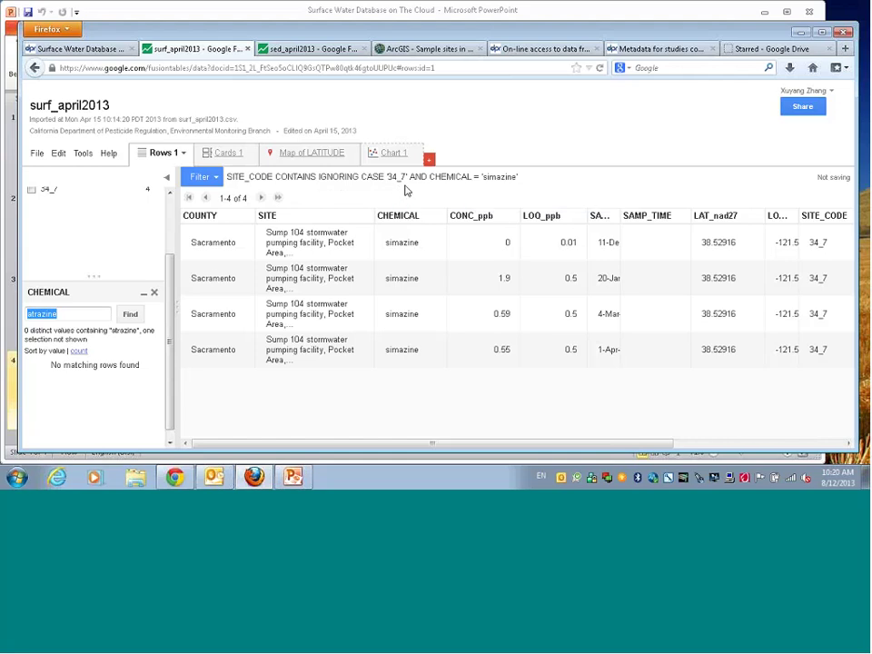
Remove the CHEMICAL filter and then the SITE_CODE filter
{"action": "left_click", "coordinate": [155, 295]}
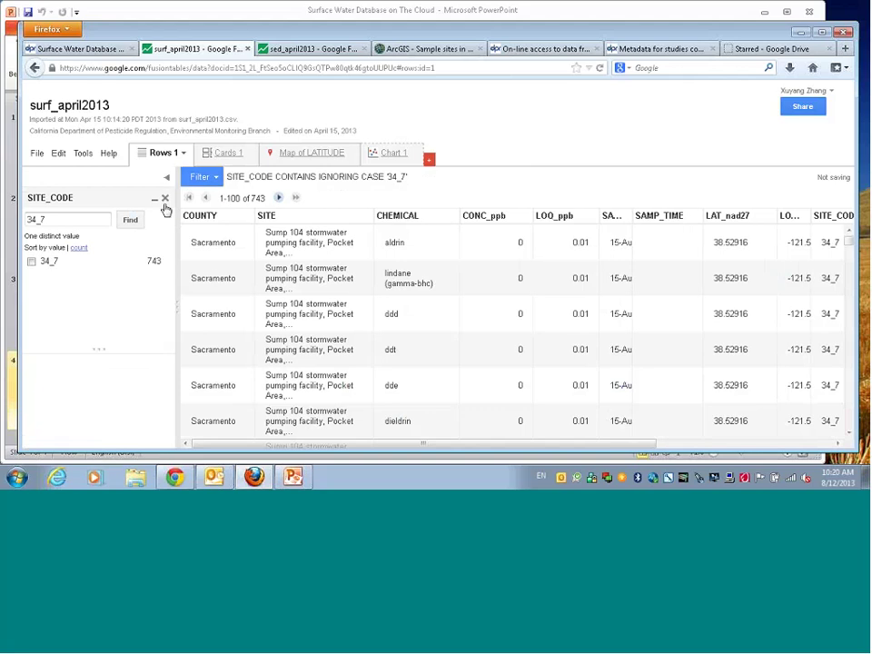
{"action": "left_click", "coordinate": [164, 206]}
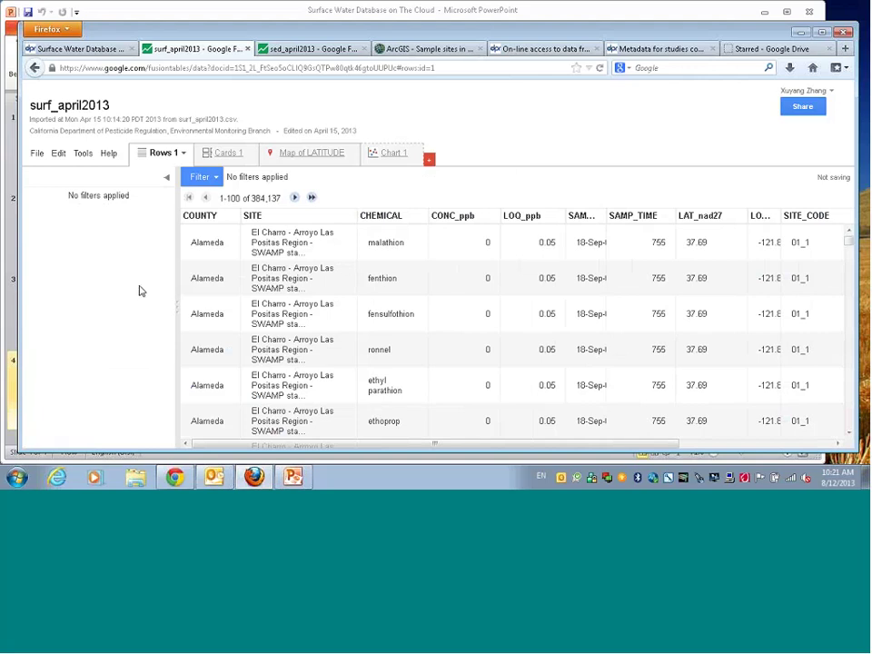
Add a CHEMICAL filter set to chlorpyrifos via a 'chlorpyr' search, leaving 11,301 rows
{"action": "left_click", "coordinate": [215, 178]}
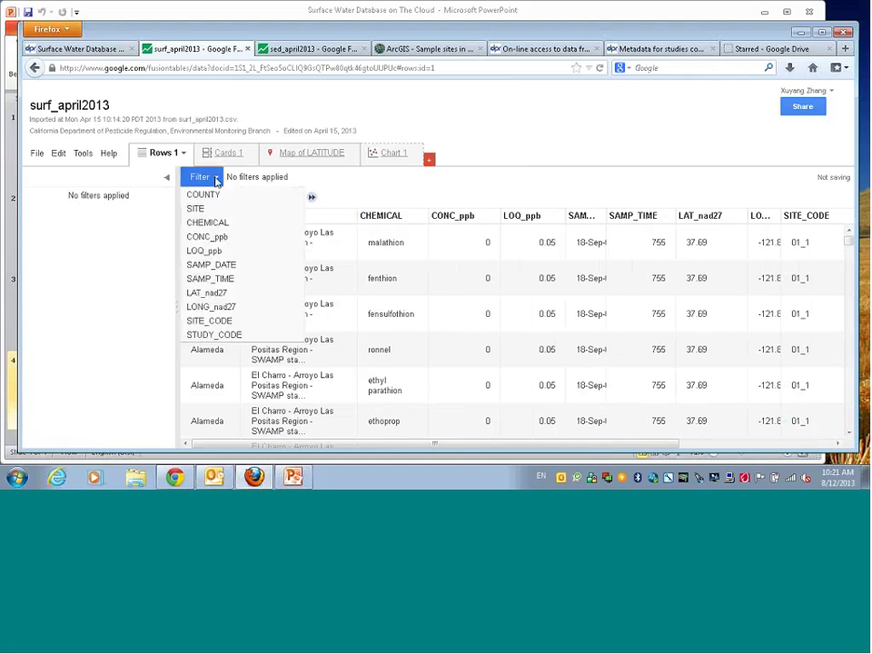
{"action": "left_click", "coordinate": [212, 223]}
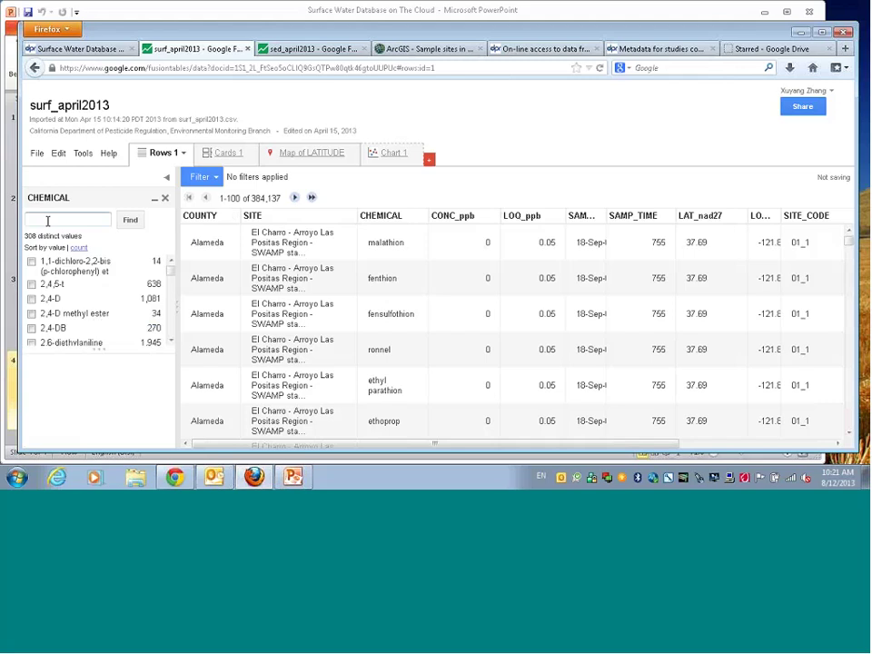
{"action": "type", "text": "ch"}
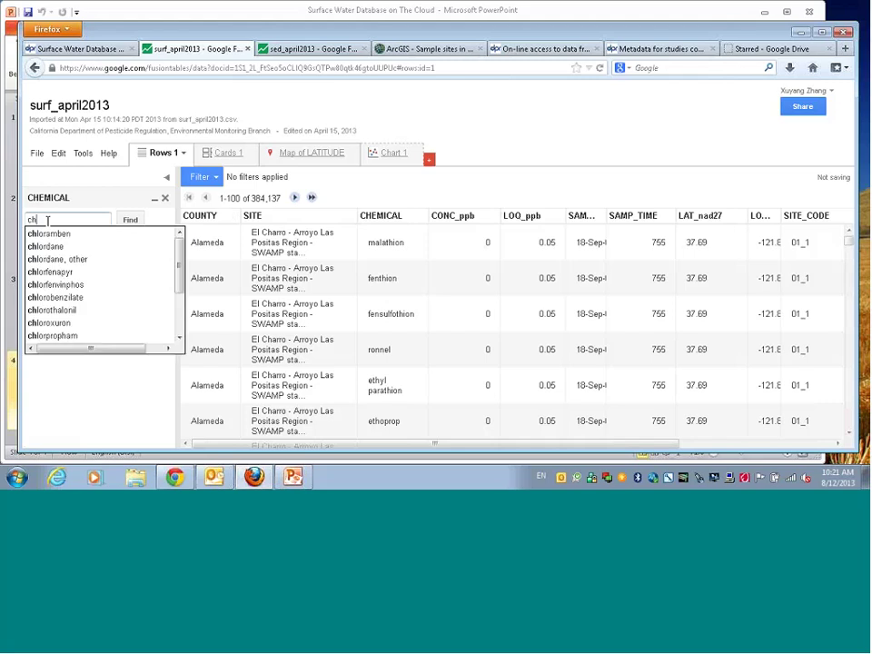
{"action": "type", "text": "lorpyr"}
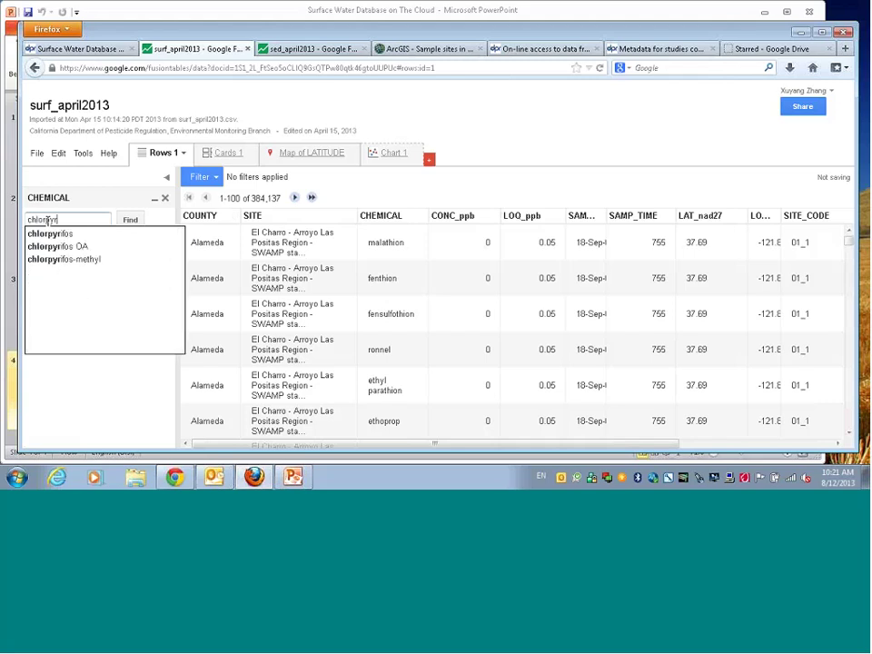
{"action": "left_click", "coordinate": [55, 234]}
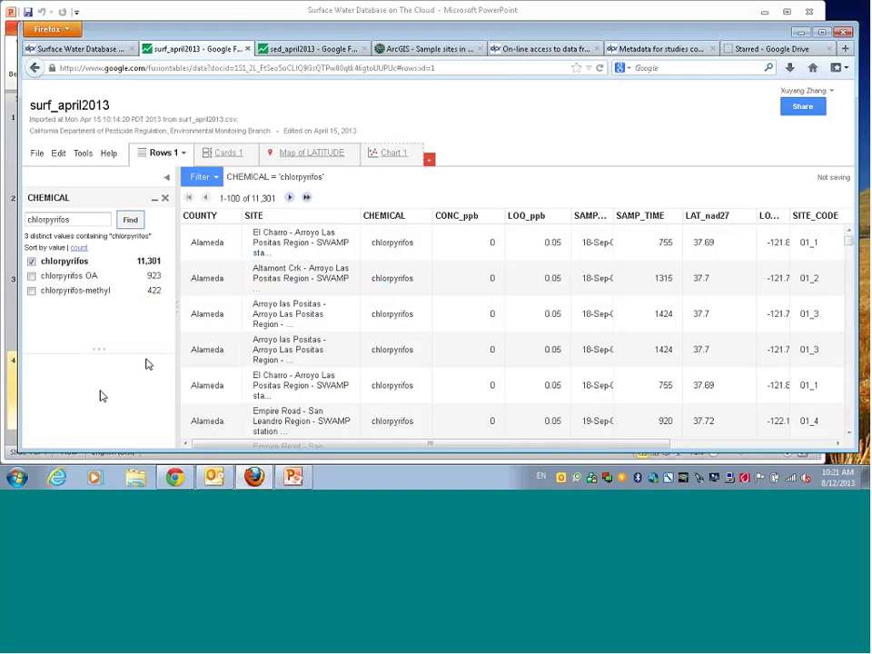
{"action": "left_click", "coordinate": [214, 178]}
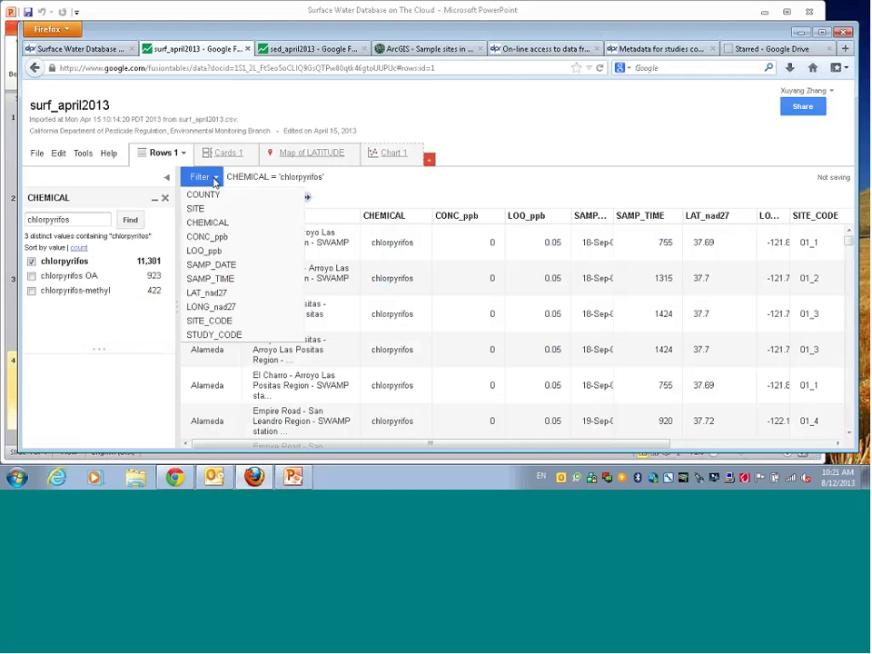
Add a CONC_ppb range filter with a minimum of 0.00001, leaving 2,413 rows
{"action": "left_click", "coordinate": [219, 237]}
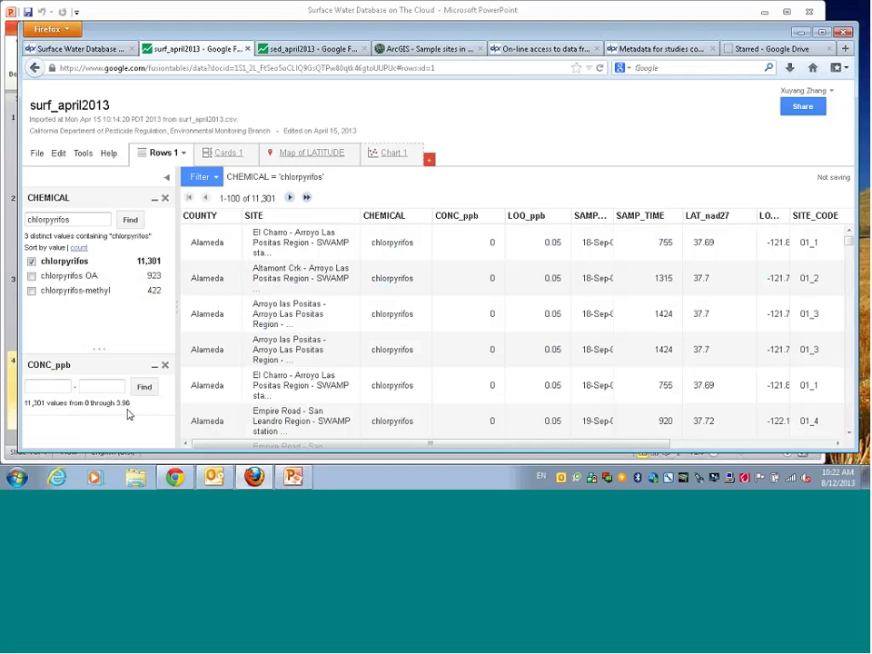
{"action": "left_click", "coordinate": [51, 386]}
{"action": "type", "text": "0.00001"}
{"action": "left_click", "coordinate": [144, 388]}
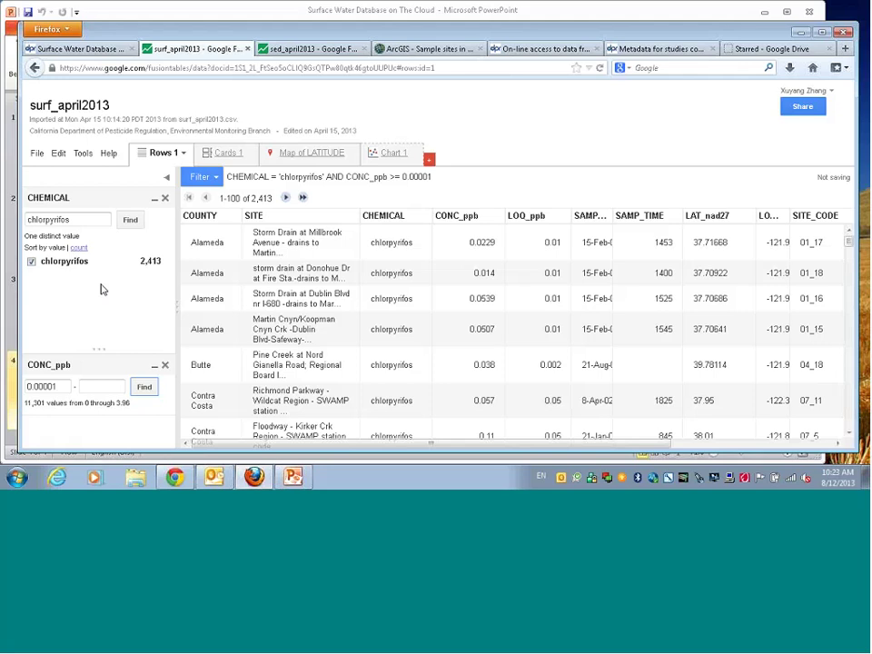
Raise the CONC_ppb minimum to 3 and widen SAMP_DATE to read the two remaining rows
{"action": "left_click_drag", "start_coordinate": [58, 386], "coordinate": [8, 399]}
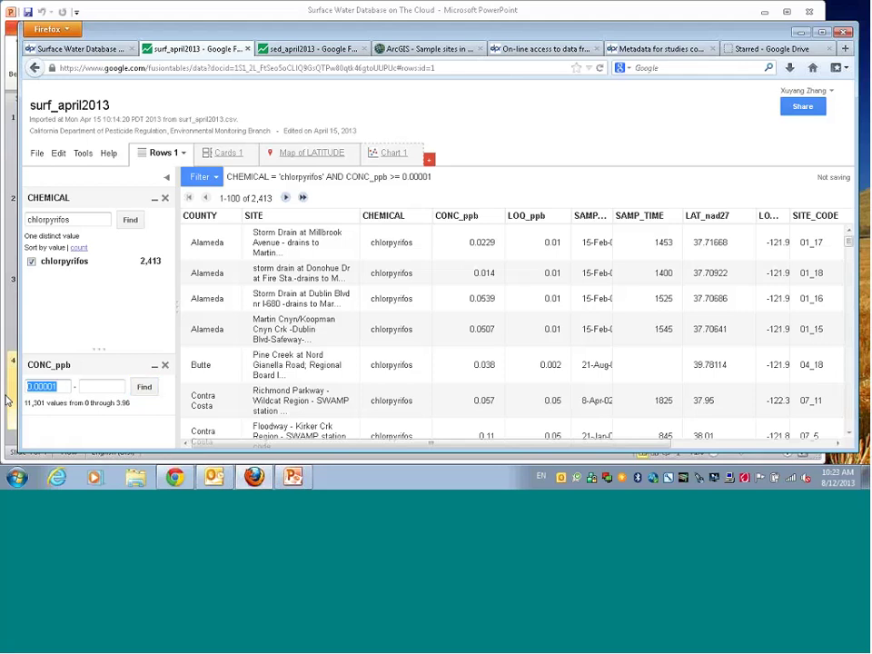
{"action": "type", "text": "3"}
{"action": "left_click", "coordinate": [141, 387]}
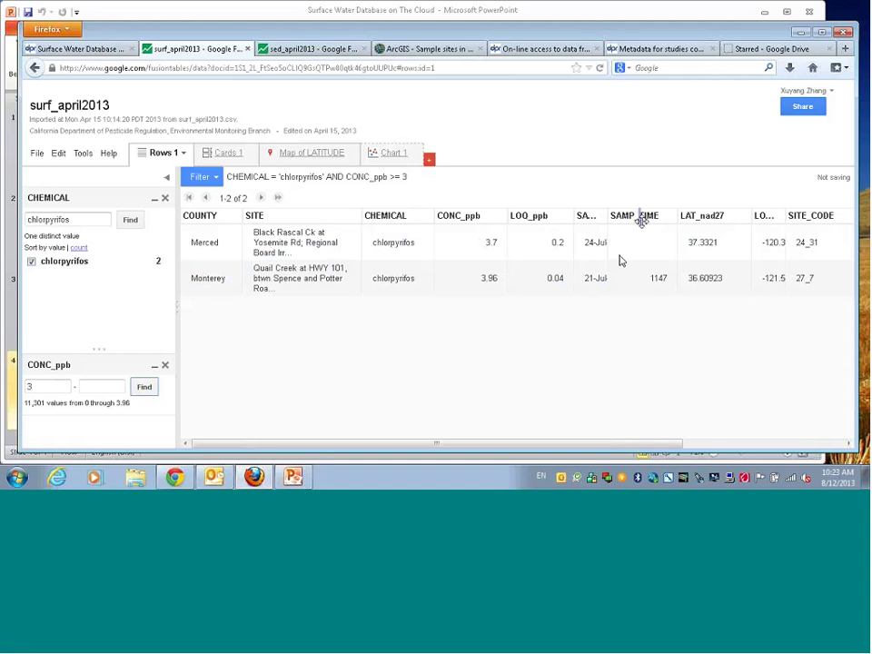
{"action": "left_click_drag", "start_coordinate": [608, 216], "coordinate": [657, 217]}
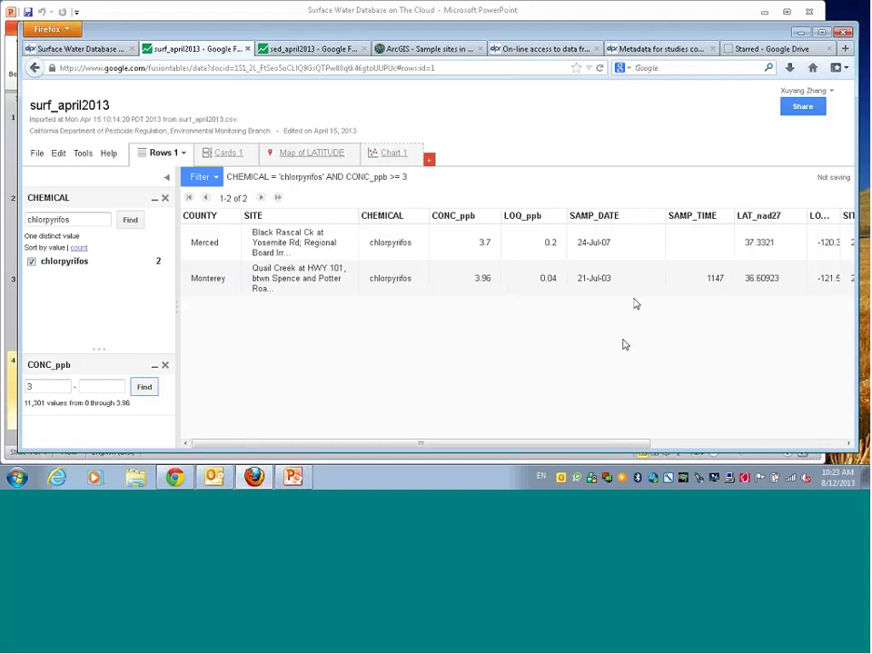
{"action": "left_click_drag", "start_coordinate": [500, 446], "coordinate": [360, 358]}
{"action": "left_click", "coordinate": [216, 178]}
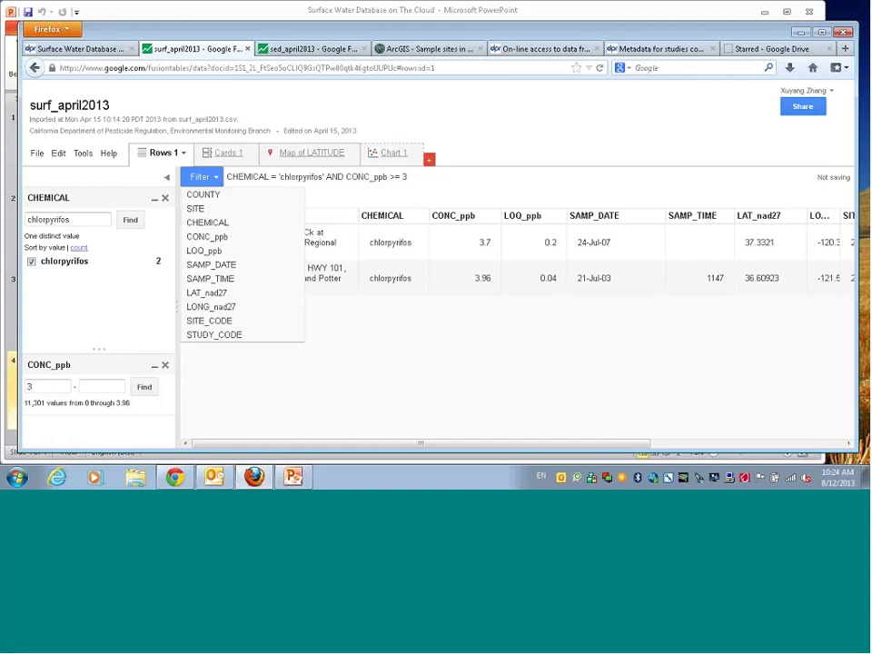
Add a COUNTY filter and remove the CONC_ppb filter, returning 11,301 chlorpyrifos rows across 50 counties
{"action": "left_click", "coordinate": [378, 388]}
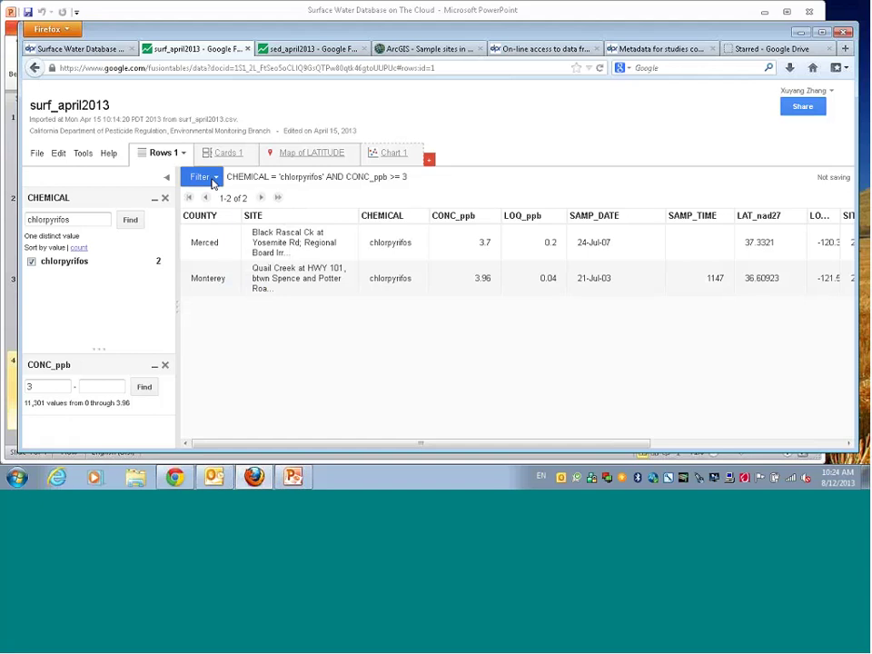
{"action": "left_click", "coordinate": [213, 182]}
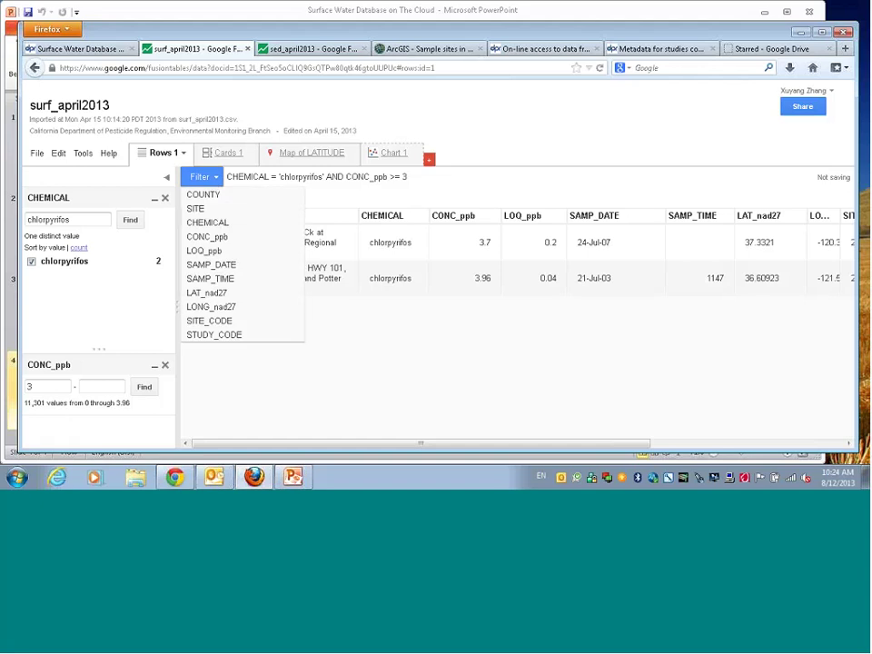
{"action": "left_click", "coordinate": [202, 195]}
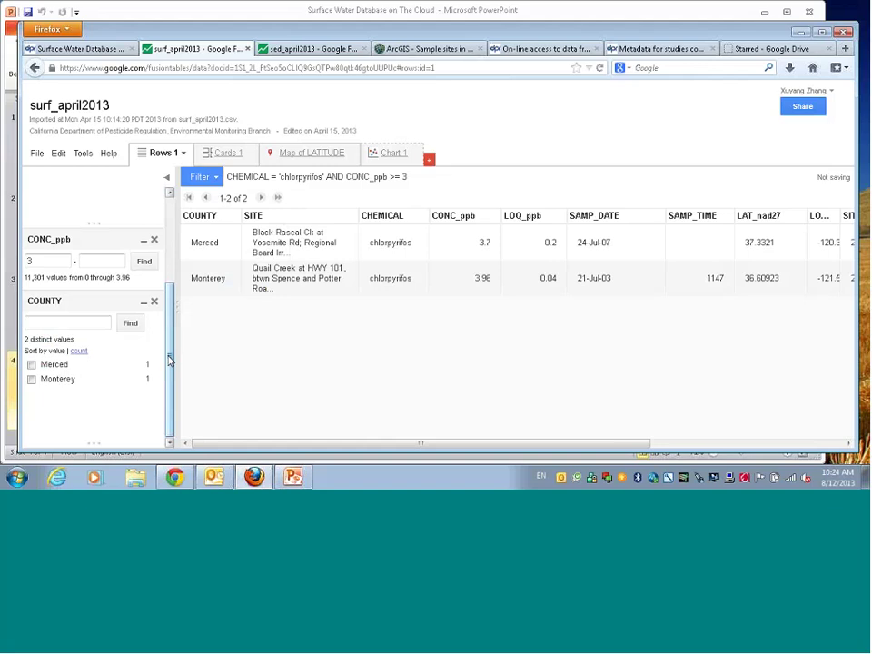
{"action": "scroll", "coordinate": [168, 359], "scroll_direction": "down", "scroll_amount": 1}
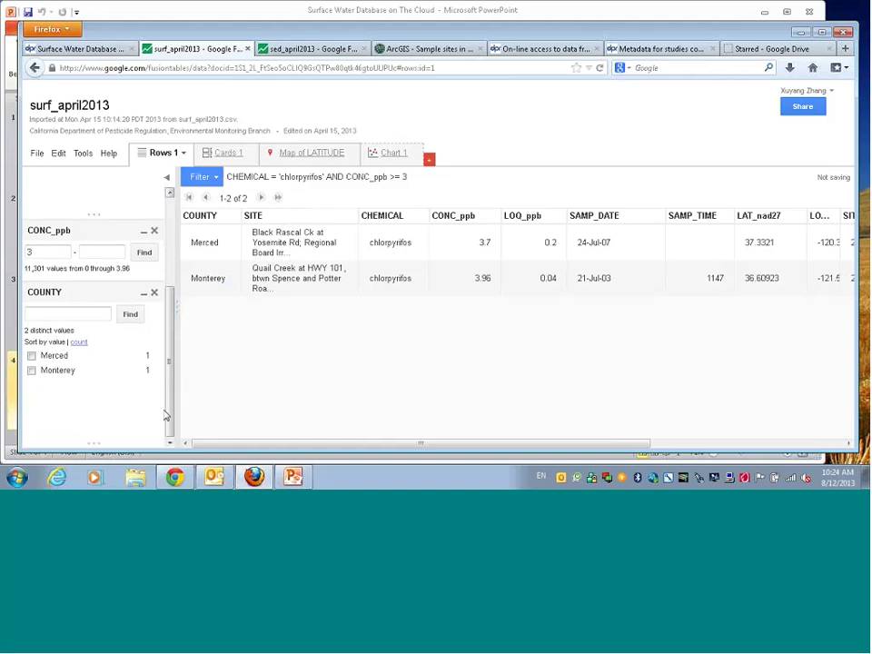
{"action": "left_click", "coordinate": [154, 231]}
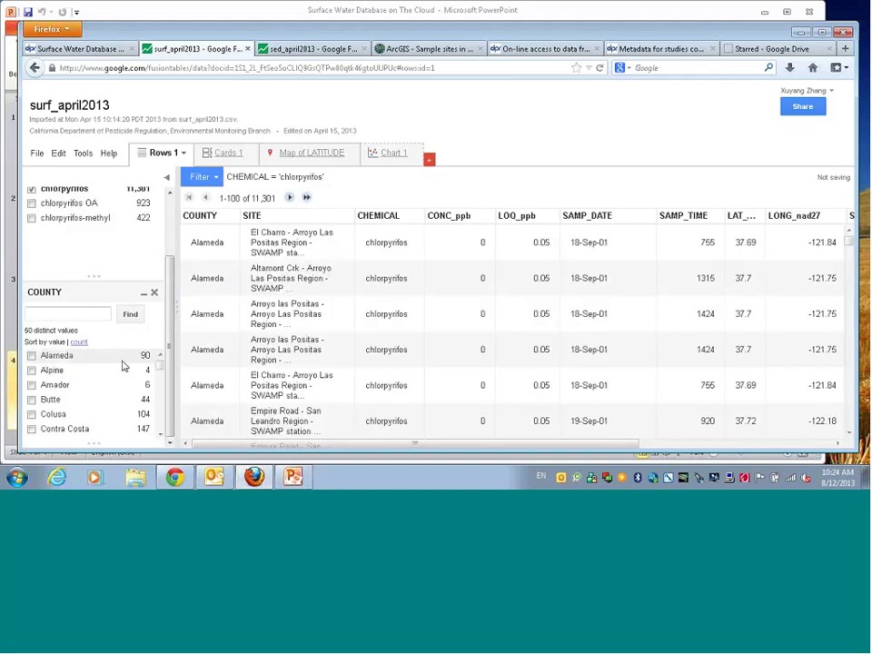
{"action": "left_click", "coordinate": [53, 317]}
{"action": "type", "text": "Mo"}
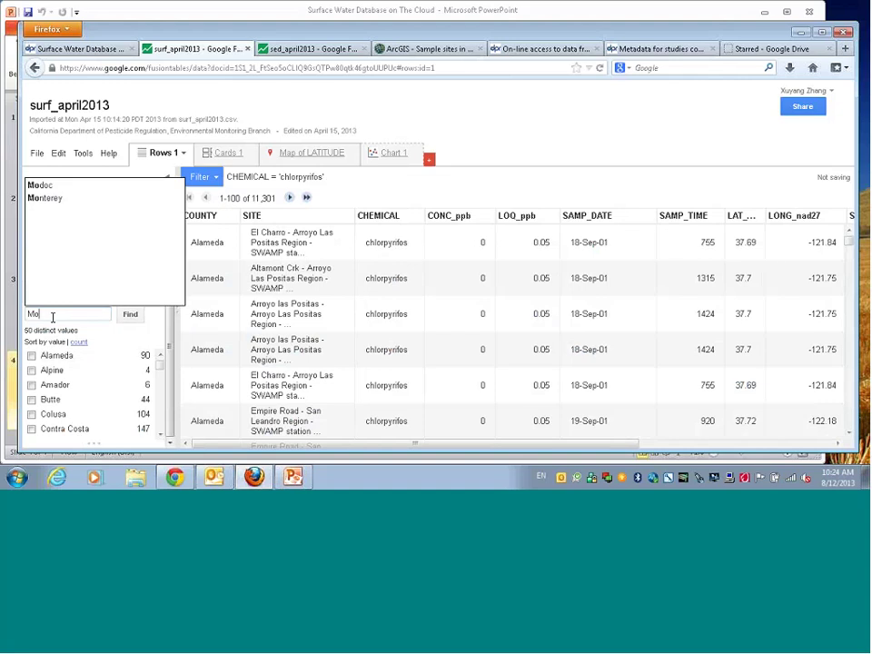
{"action": "type", "text": "n"}
{"action": "left_click", "coordinate": [64, 188]}
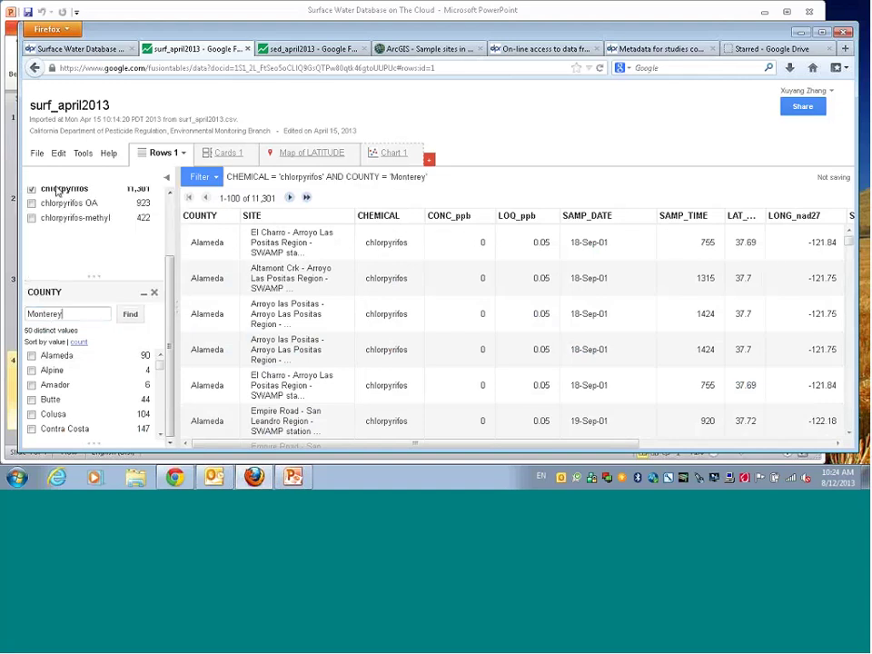
{"action": "left_click", "coordinate": [130, 314]}
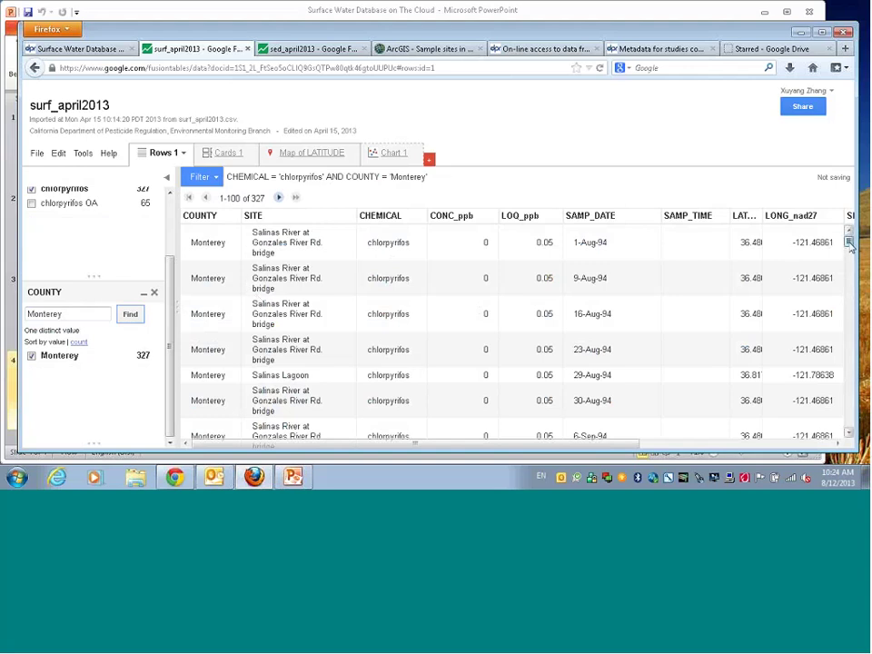
{"action": "mouse_move", "coordinate": [849, 243]}
{"action": "left_mouse_down"}
{"action": "mouse_move", "coordinate": [820, 383]}
{"action": "mouse_move", "coordinate": [825, 405]}
{"action": "mouse_move", "coordinate": [841, 233]}
{"action": "left_mouse_up"}
Remove the COUNTY filter and switch the CHEMICAL search from chlorpyrifos to malathion, leaving 9,761 rows
{"action": "left_click", "coordinate": [155, 296]}
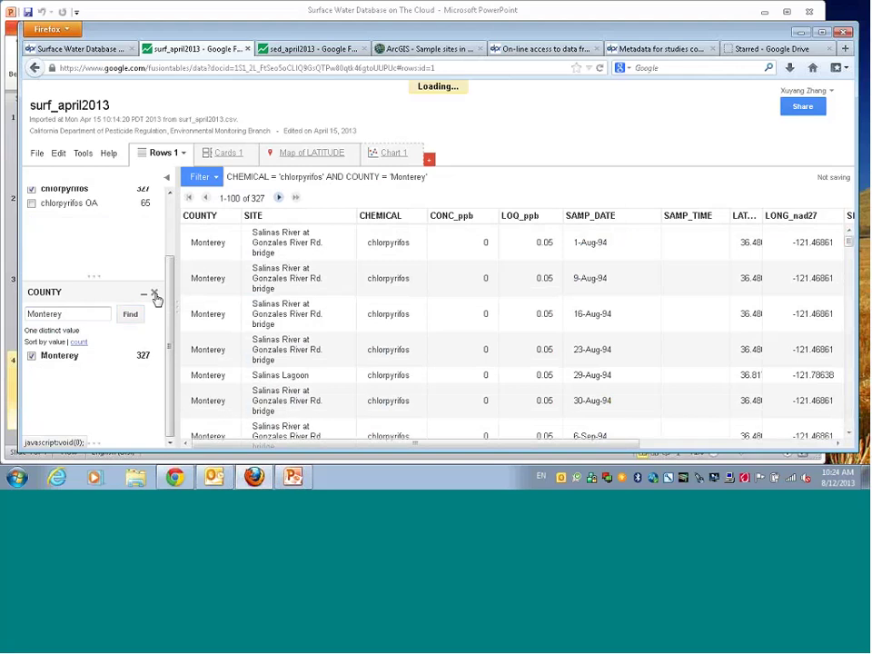
{"action": "left_click_drag", "start_coordinate": [98, 220], "coordinate": [9, 218]}
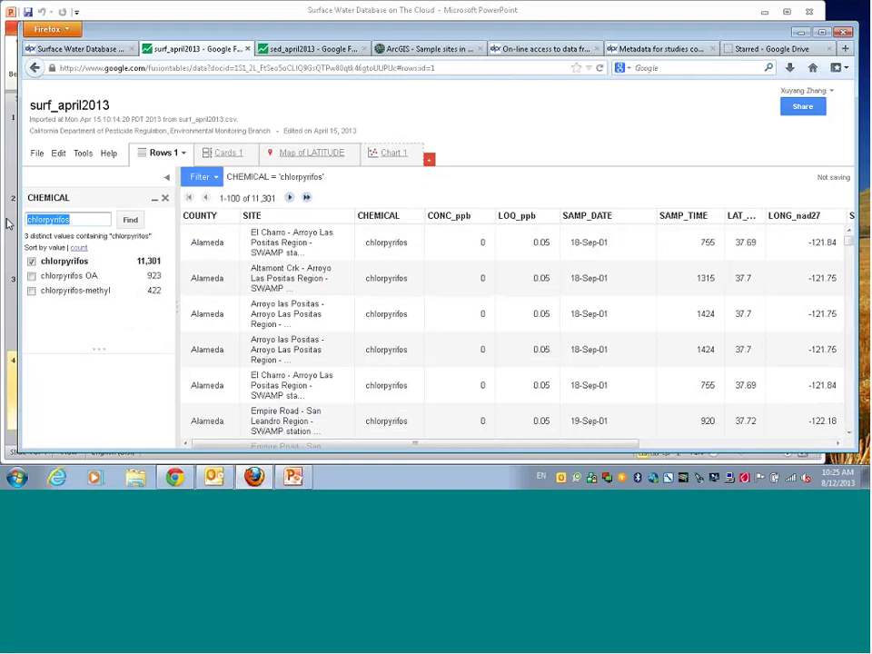
{"action": "type", "text": "malathion"}
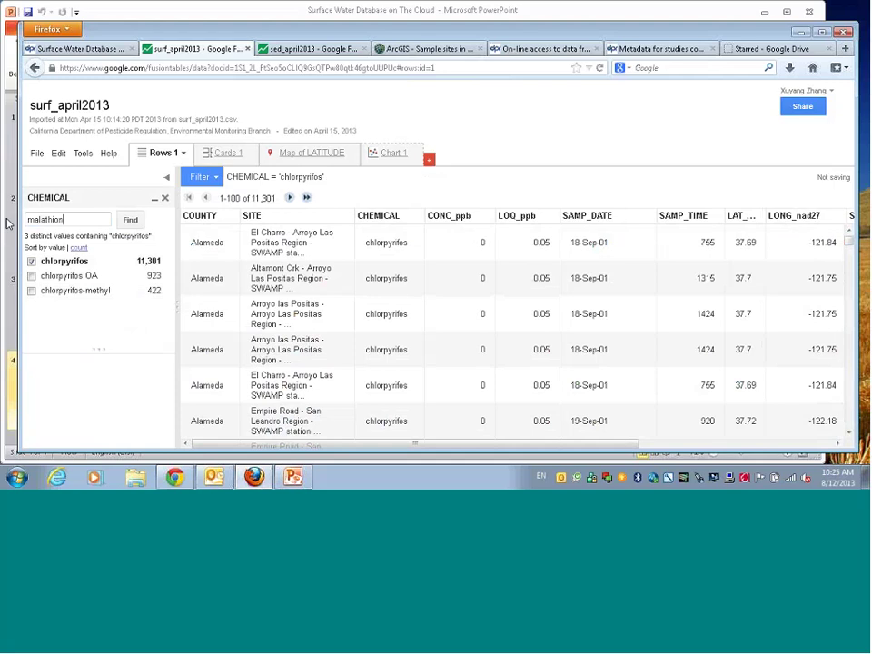
{"action": "left_click", "coordinate": [131, 220]}
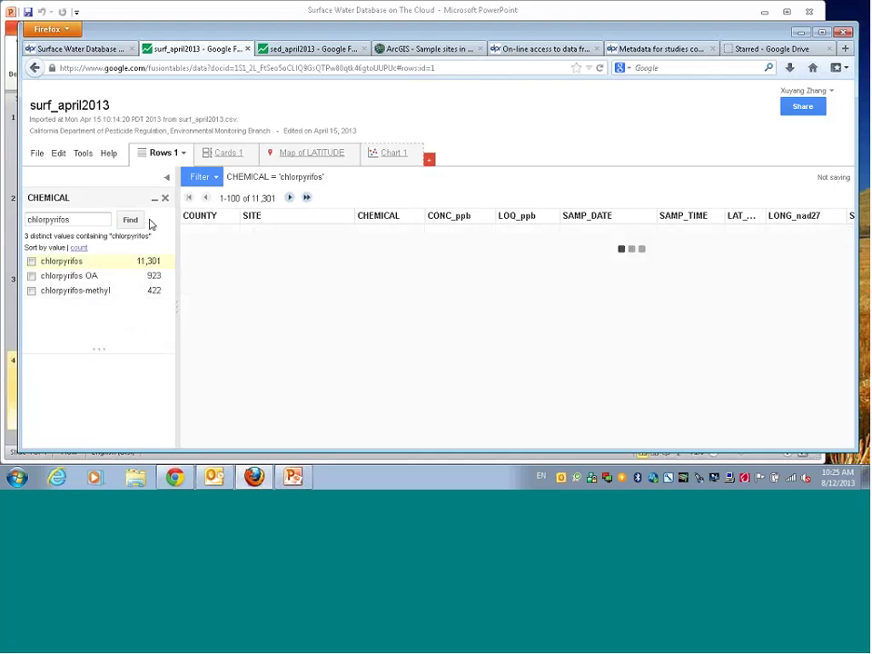
{"action": "left_click", "coordinate": [133, 220]}
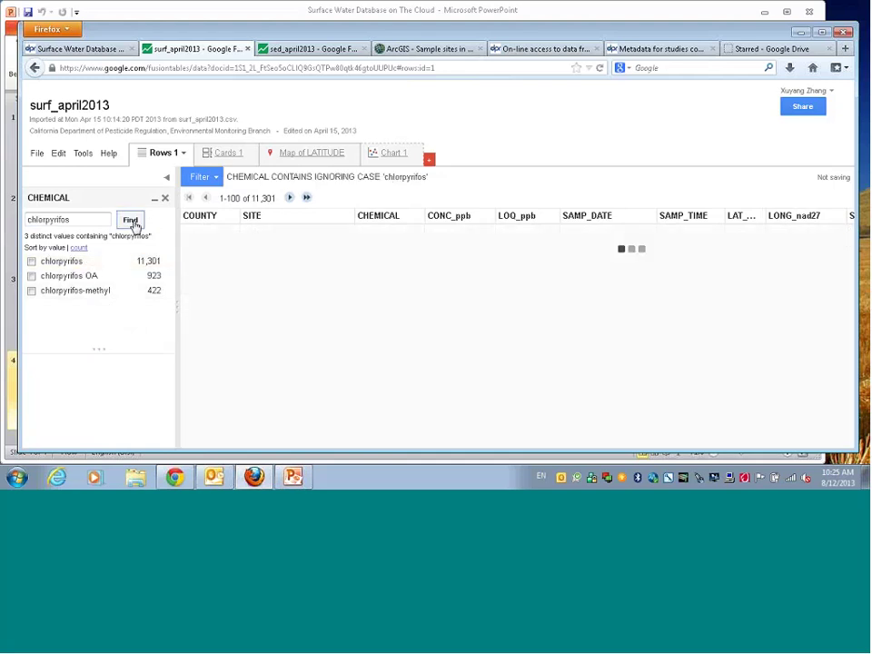
{"action": "double_click", "coordinate": [87, 220]}
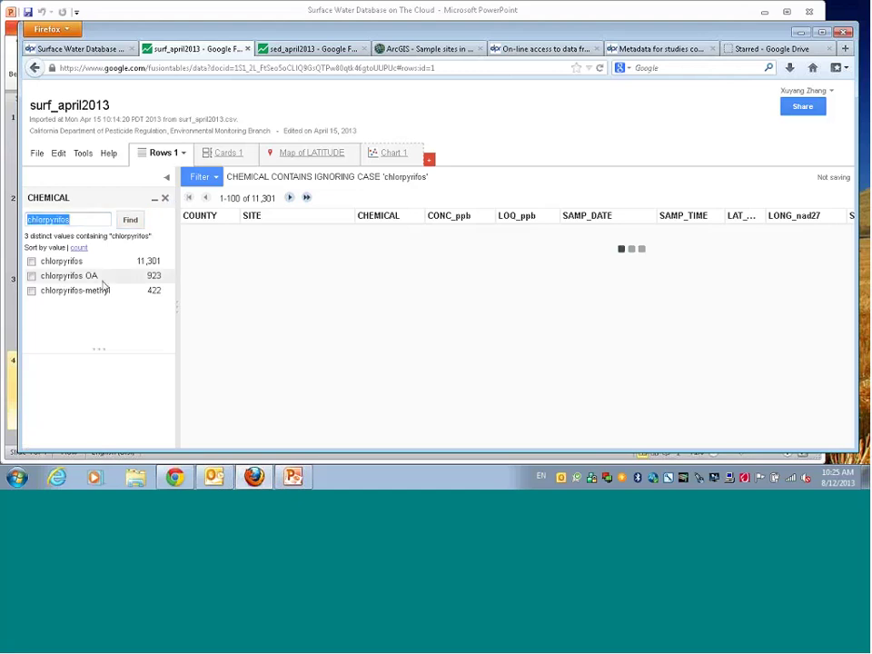
{"action": "type", "text": "malathion"}
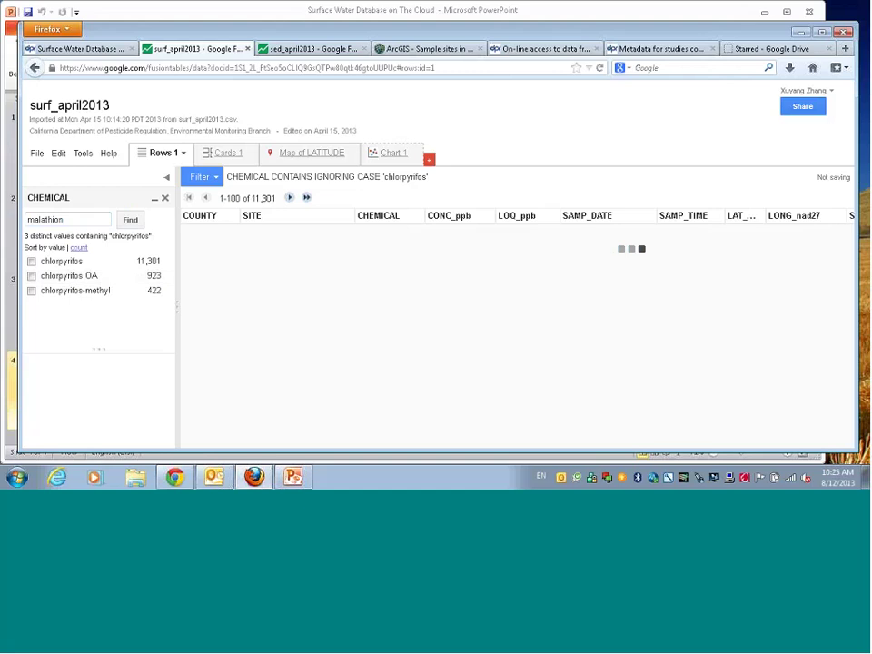
{"action": "left_click", "coordinate": [131, 221]}
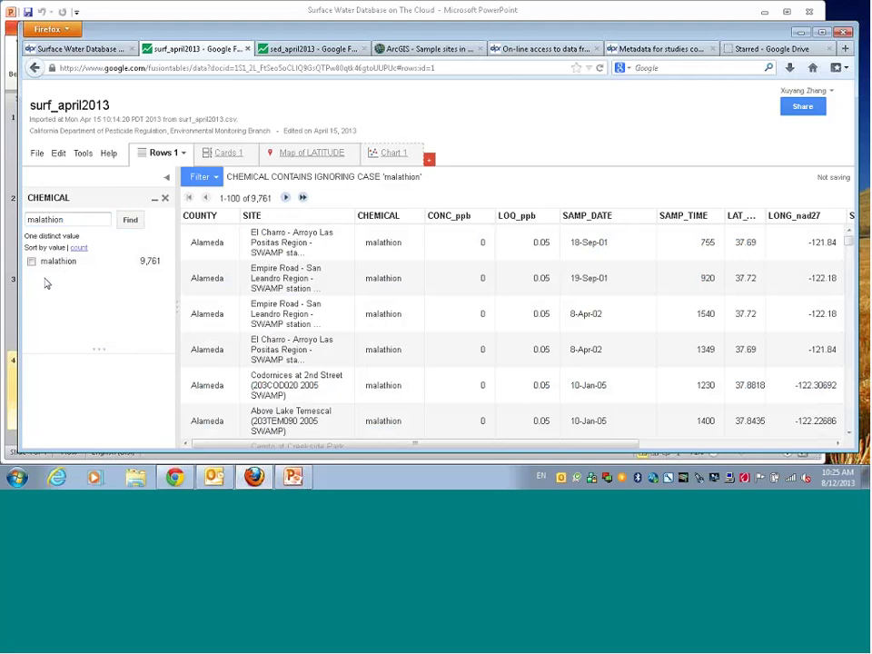
{"action": "left_click", "coordinate": [37, 154]}
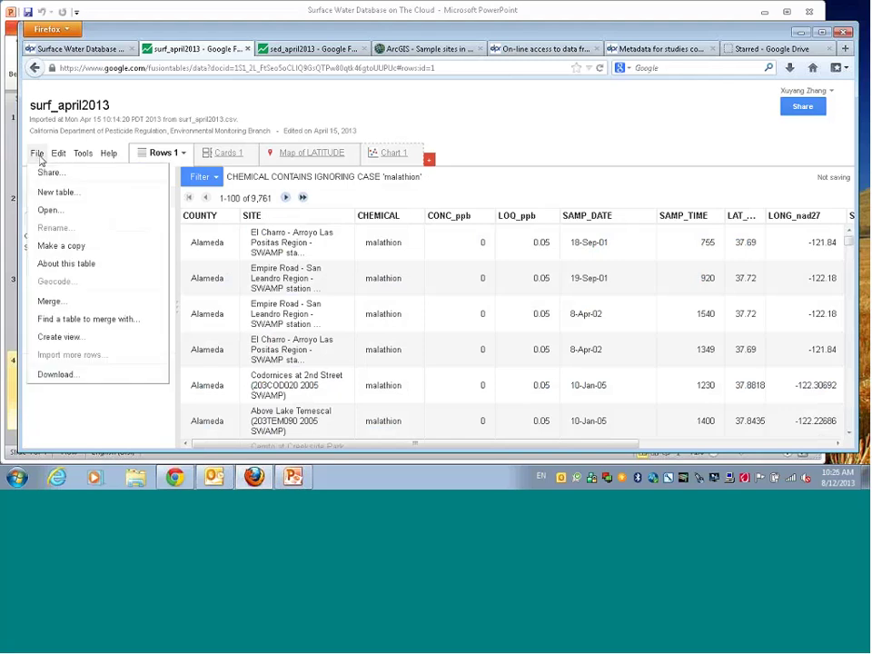
Download the filtered malathion rows as CSV, saving surf_april2013-filtered.csv to disk
{"action": "left_click", "coordinate": [55, 374]}
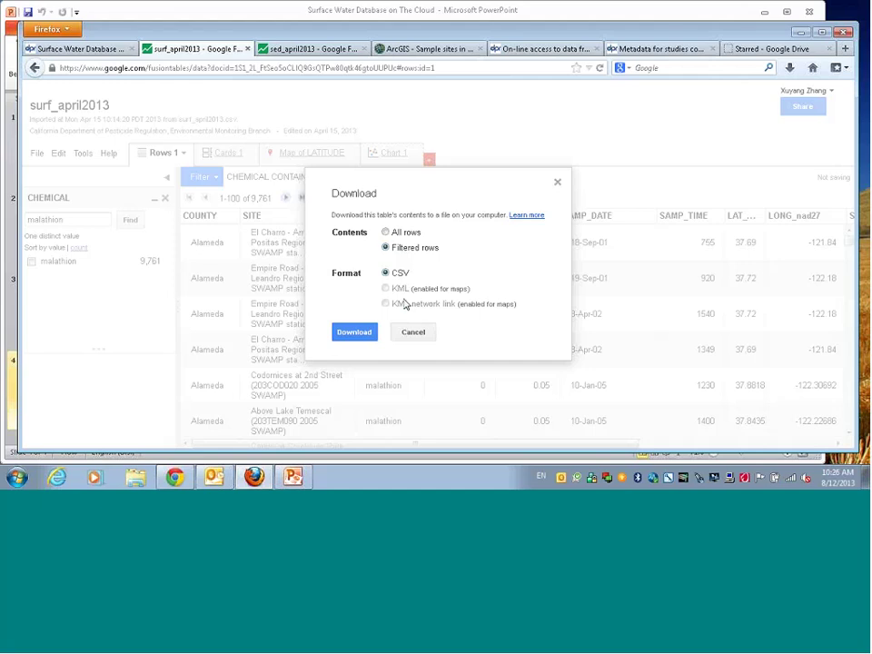
{"action": "left_click", "coordinate": [359, 332]}
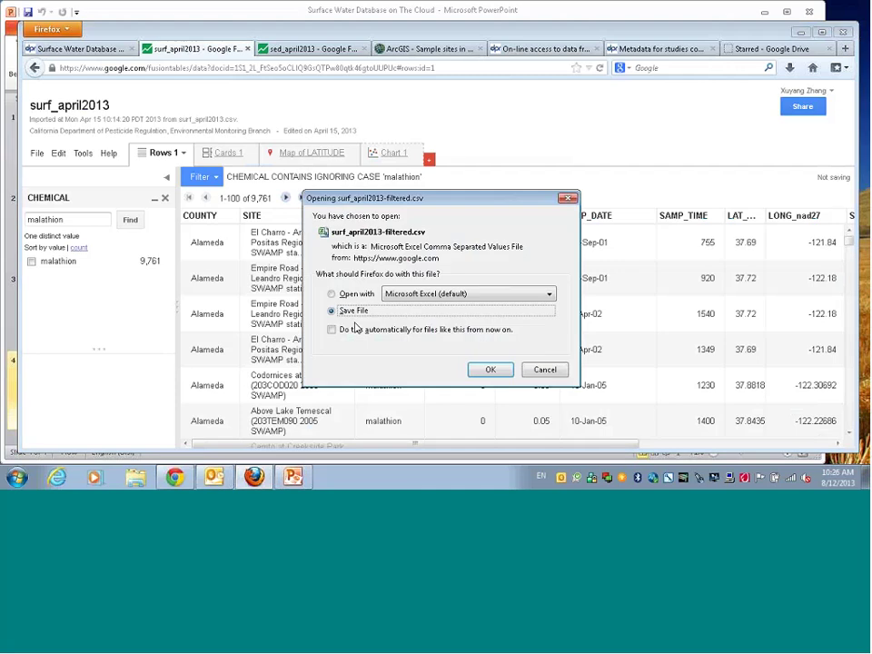
{"action": "left_click", "coordinate": [491, 369]}
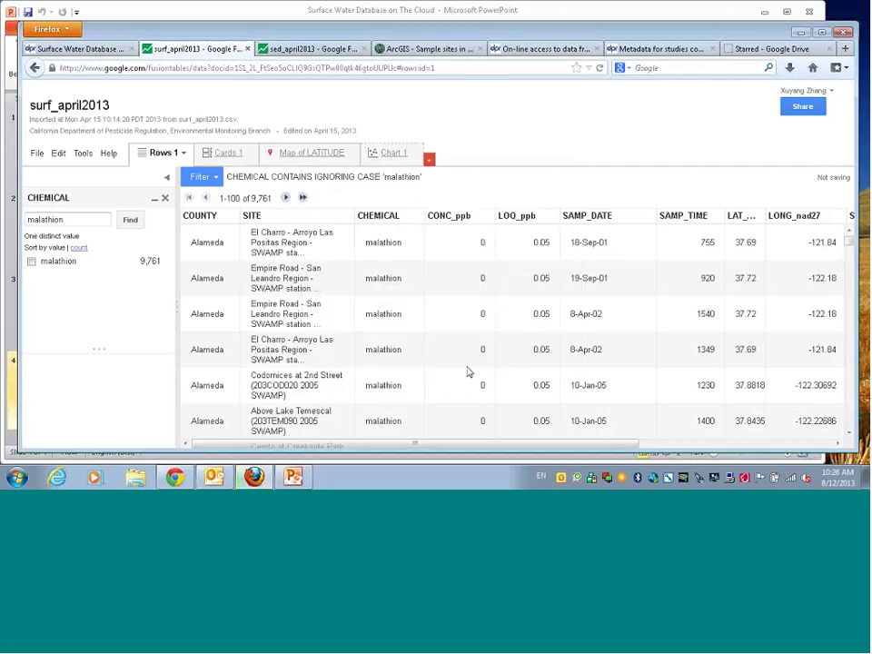
Minimize Firefox and PowerPoint, then rename the downloaded filtered CSV on the desktop to malathion
{"action": "left_click", "coordinate": [799, 33]}
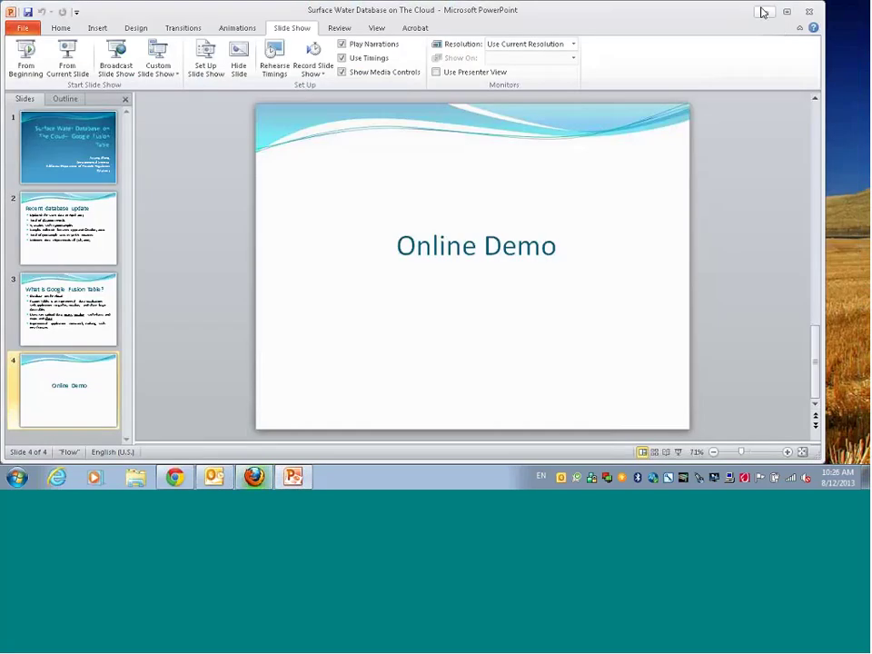
{"action": "left_click", "coordinate": [766, 14]}
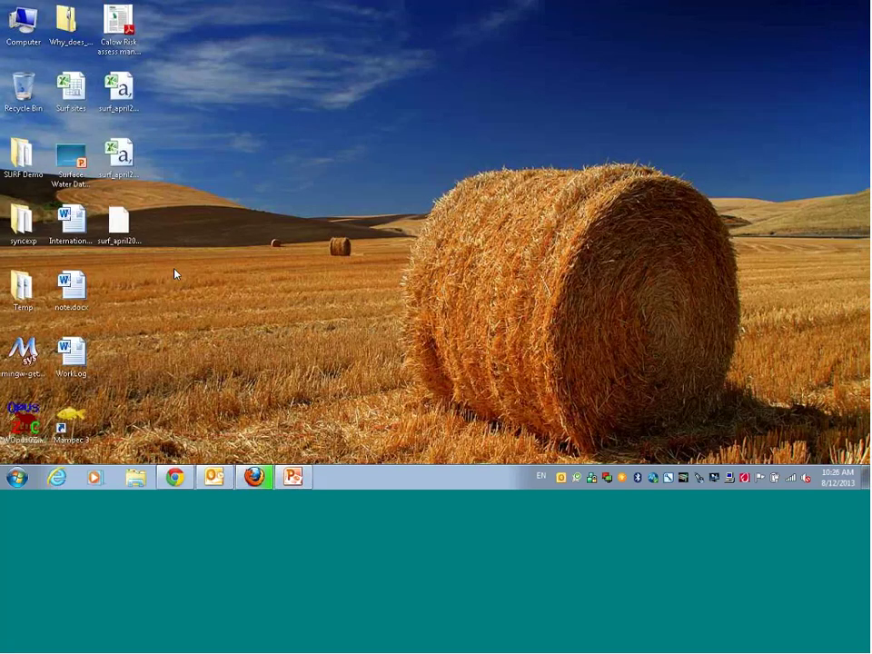
{"action": "left_click", "coordinate": [128, 240]}
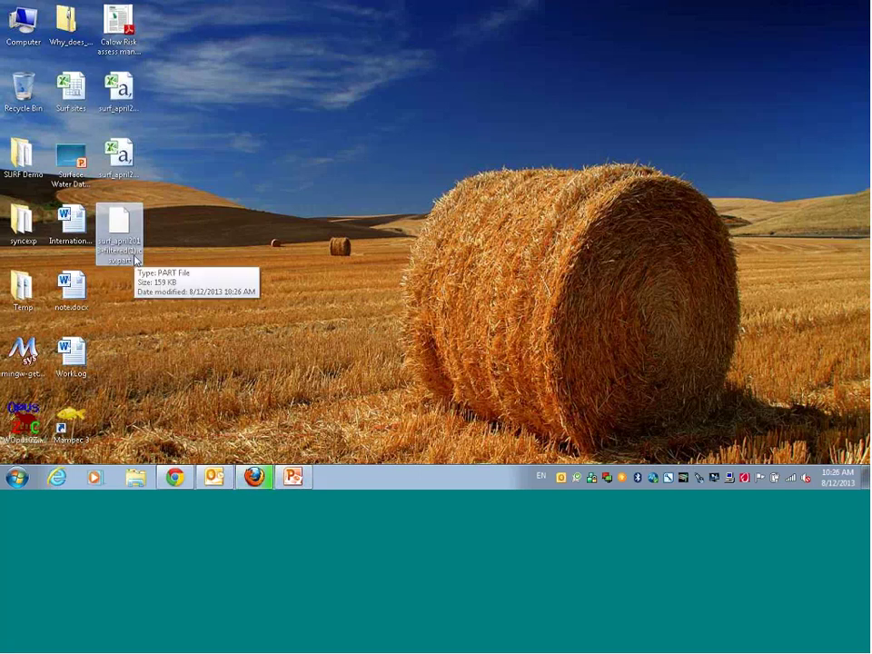
{"action": "left_click", "coordinate": [126, 177]}
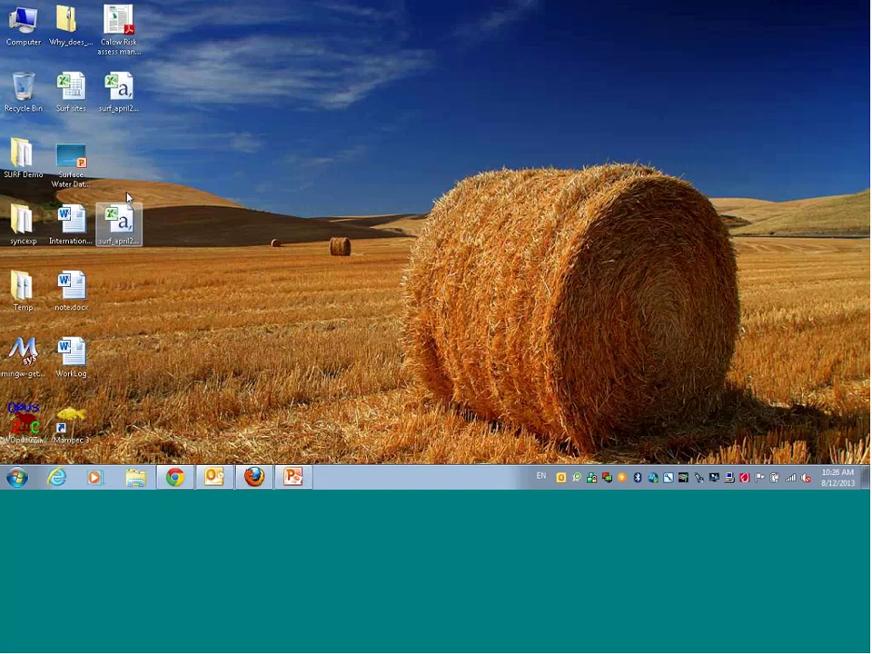
{"action": "left_click", "coordinate": [150, 218]}
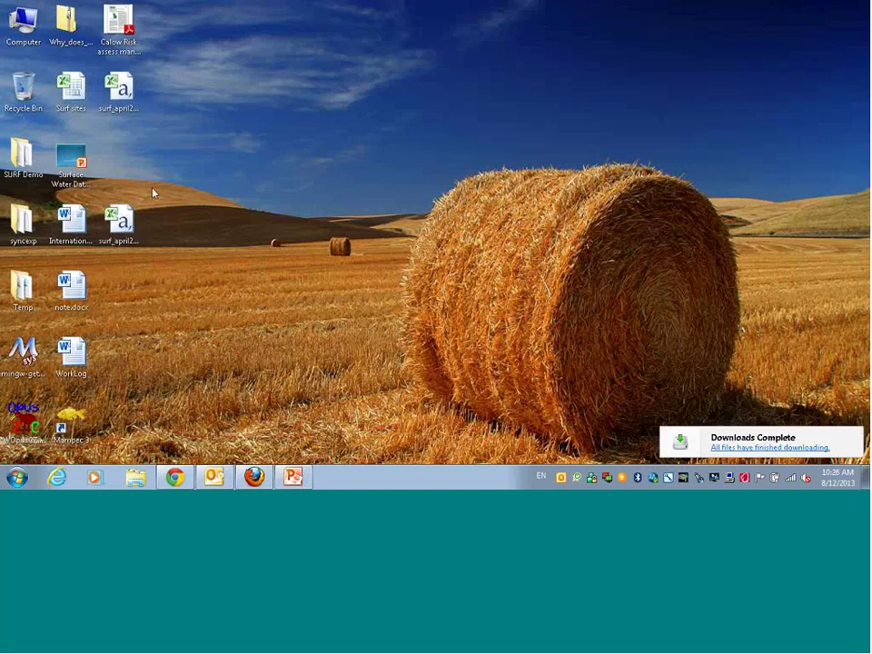
{"action": "left_click", "coordinate": [130, 246]}
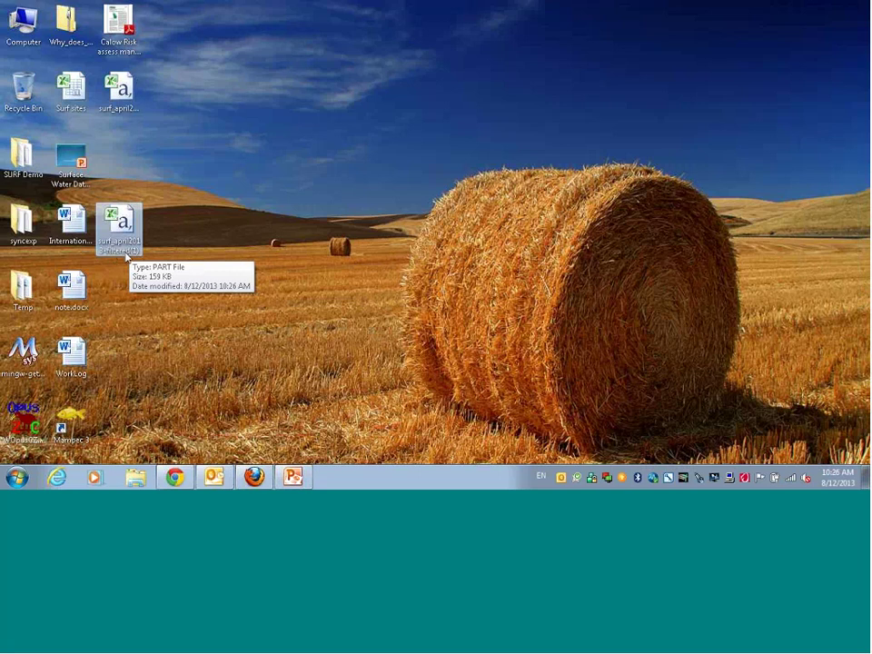
{"action": "key", "text": "F2"}
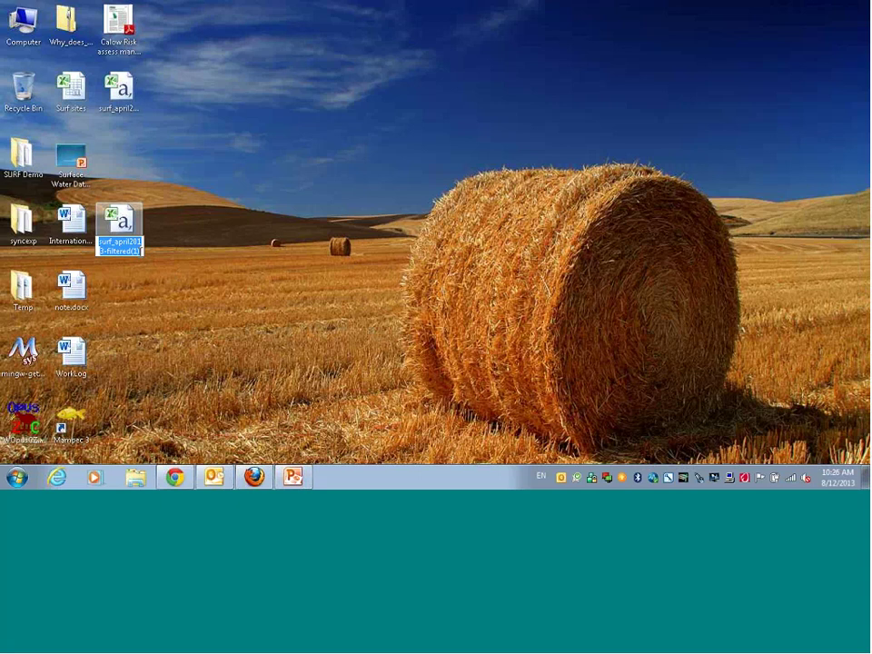
{"action": "type", "text": "m"}
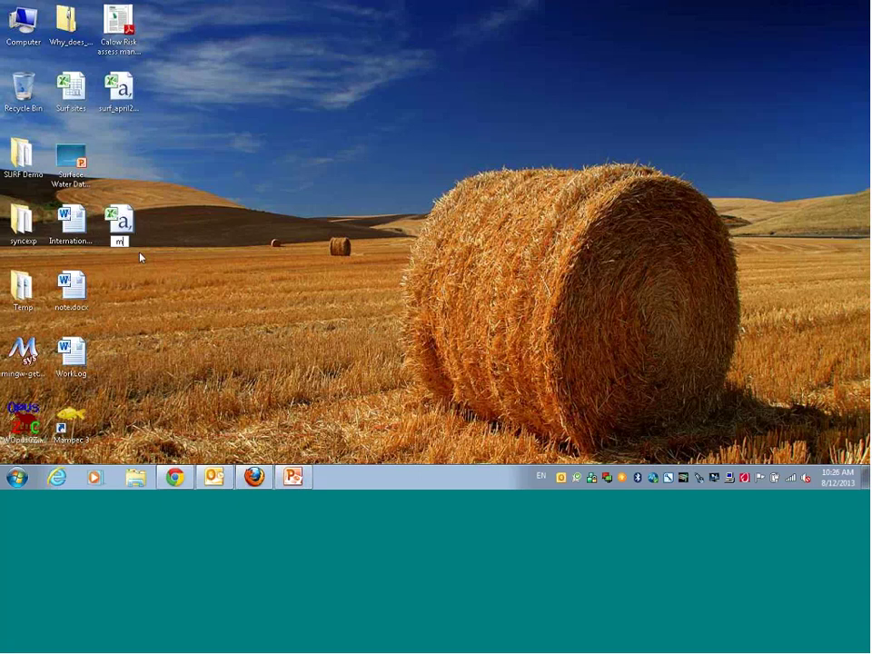
{"action": "type", "text": "alathion"}
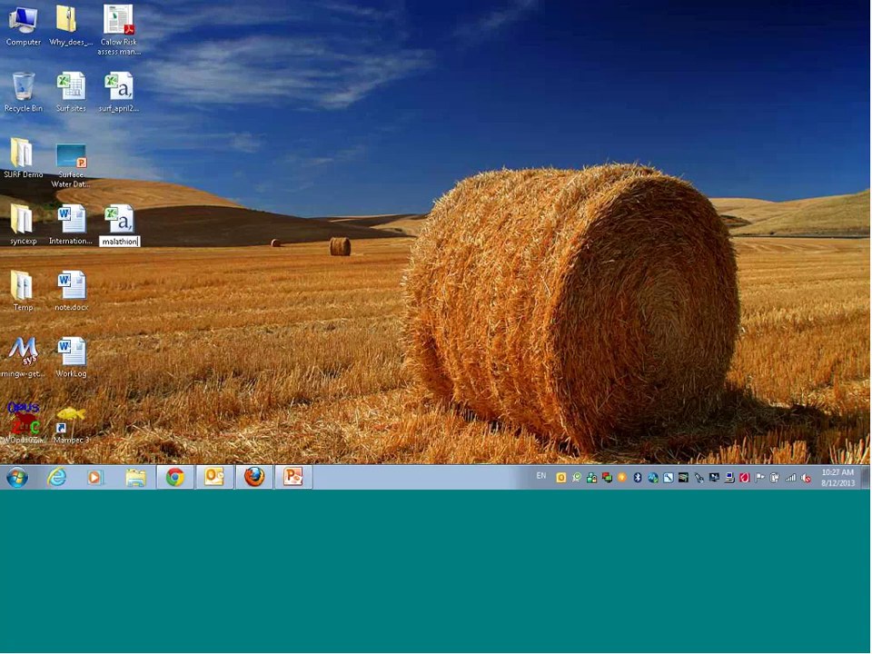
{"action": "key", "text": "Return"}
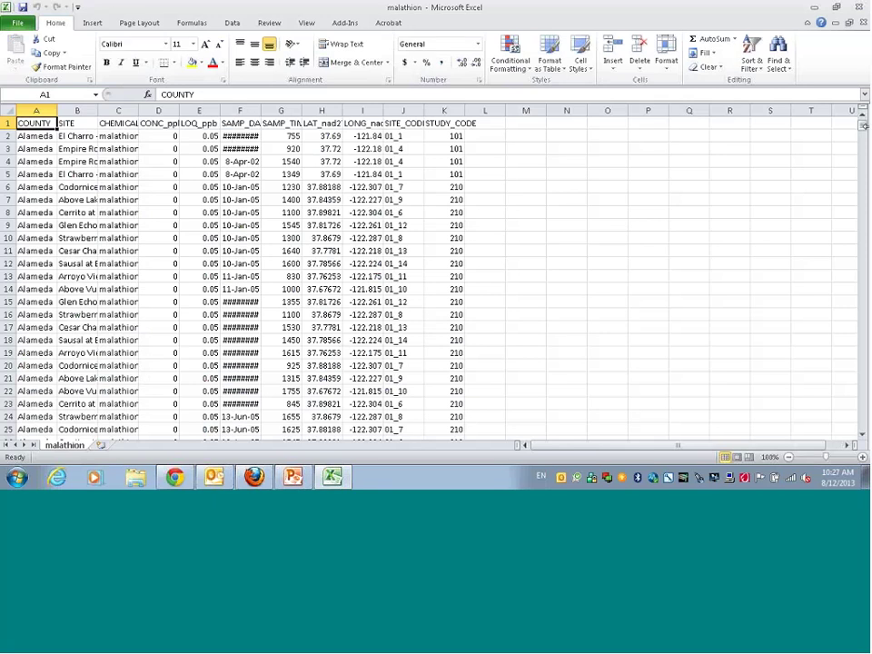
Scroll through the malathion sheet, then widen the SAMP_DATE column so full dates show
{"action": "left_click_drag", "start_coordinate": [862, 126], "coordinate": [848, 419]}
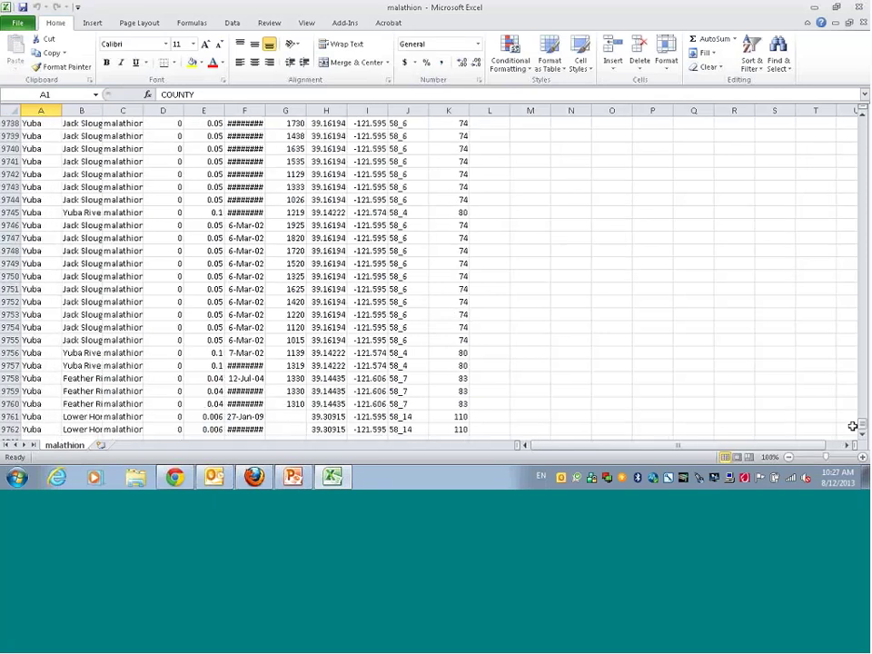
{"action": "scroll", "coordinate": [263, 432], "scroll_direction": "down", "scroll_amount": 2}
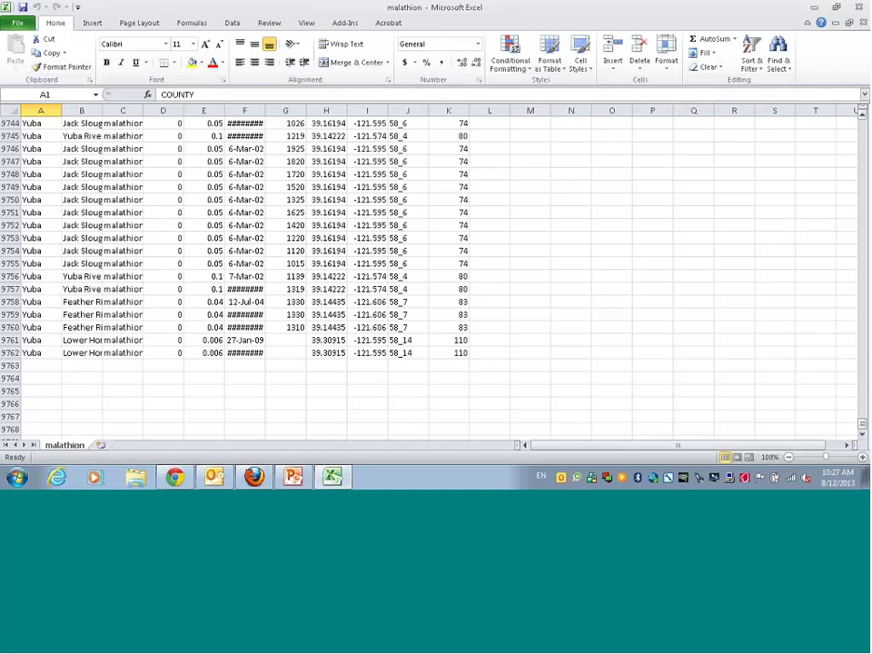
{"action": "left_click_drag", "start_coordinate": [861, 424], "coordinate": [861, 125]}
{"action": "left_click_drag", "start_coordinate": [261, 110], "coordinate": [410, 110]}
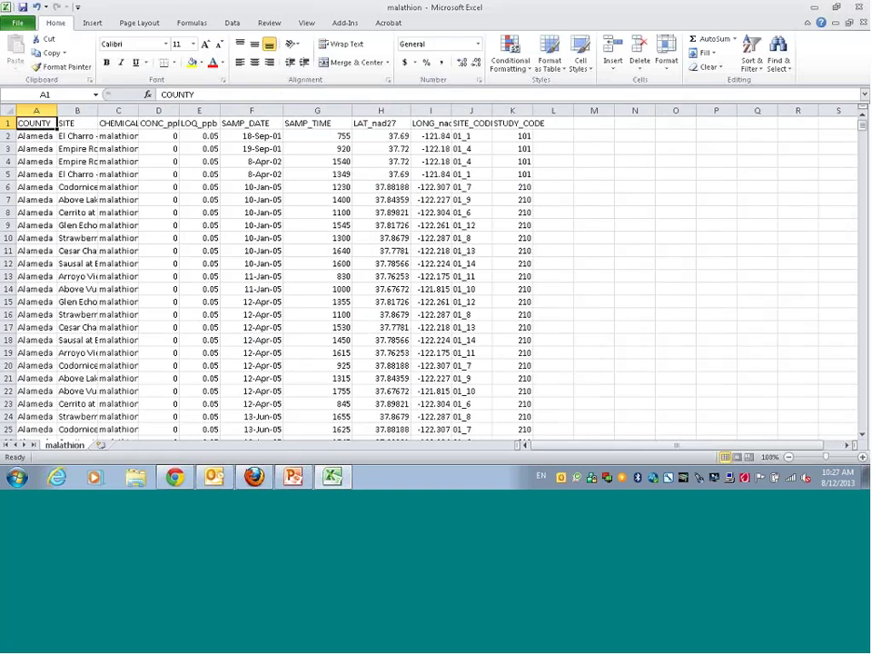
Insert a blank column G before SAMP_TIME, formatted as Number with 0 decimal places
{"action": "left_click", "coordinate": [309, 111]}
{"action": "right_click", "coordinate": [310, 112]}
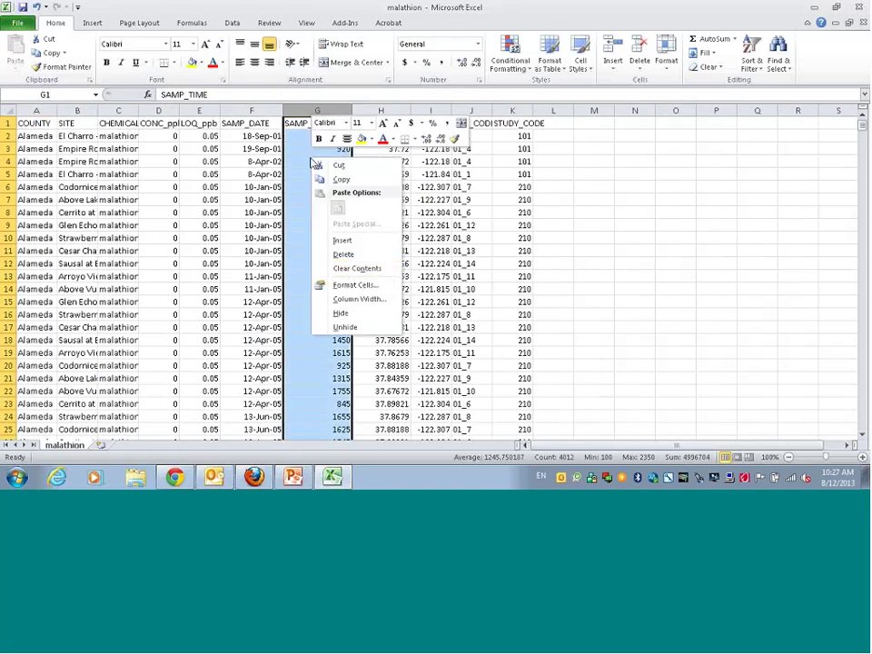
{"action": "left_click", "coordinate": [341, 241]}
{"action": "right_click", "coordinate": [309, 112]}
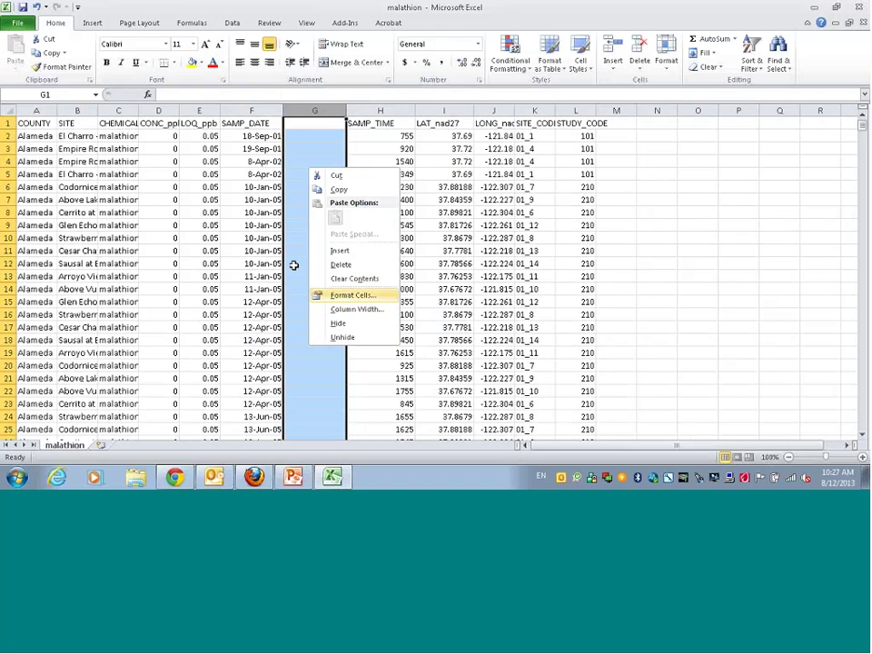
{"action": "key", "text": "Return"}
{"action": "key", "text": "Down"}
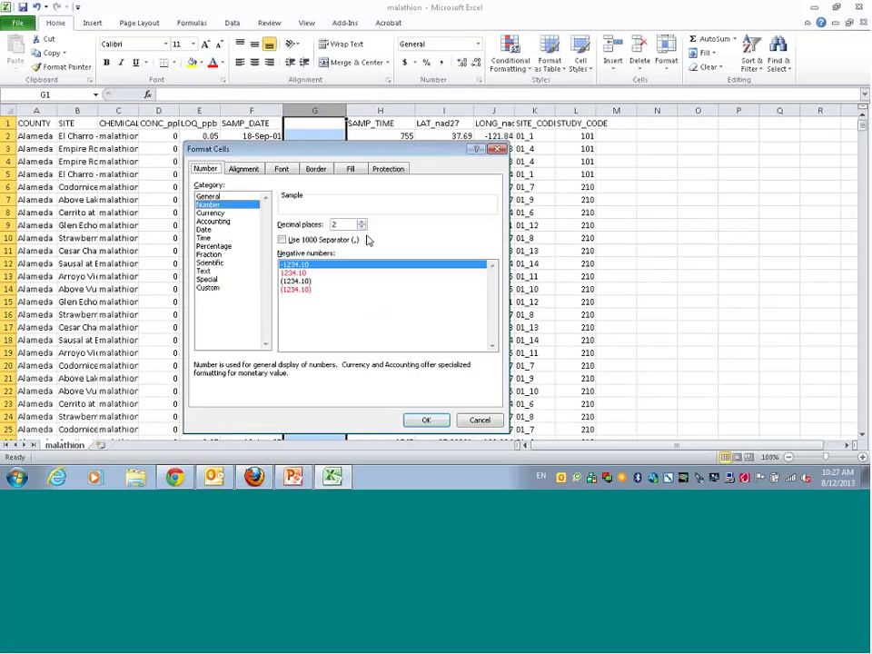
{"action": "left_click", "coordinate": [362, 227]}
{"action": "left_click", "coordinate": [361, 227]}
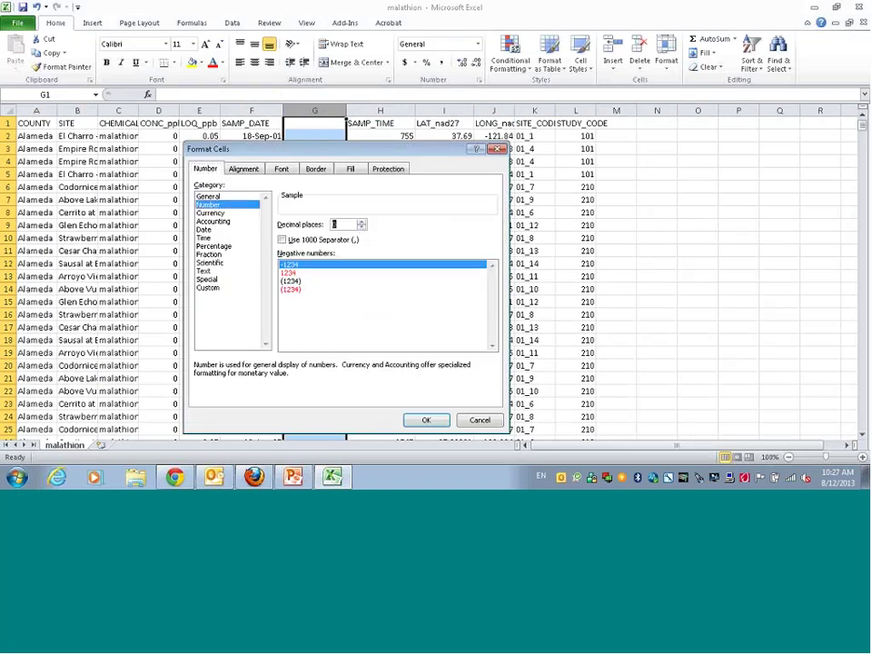
{"action": "key", "text": "Return"}
Head column G 'year' and fill it down with =YEAR(F2)
{"action": "left_click", "coordinate": [305, 128]}
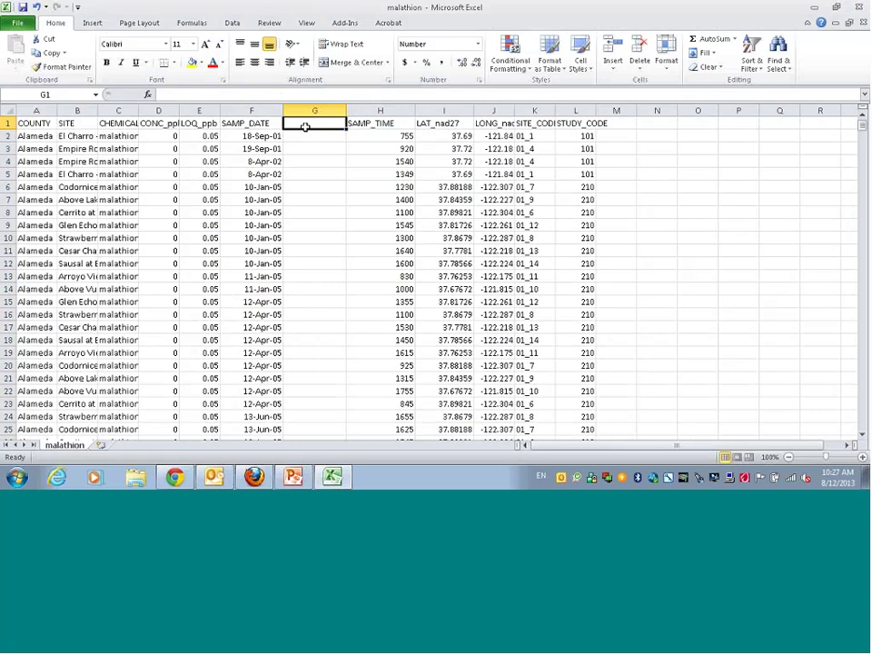
{"action": "type", "text": "year"}
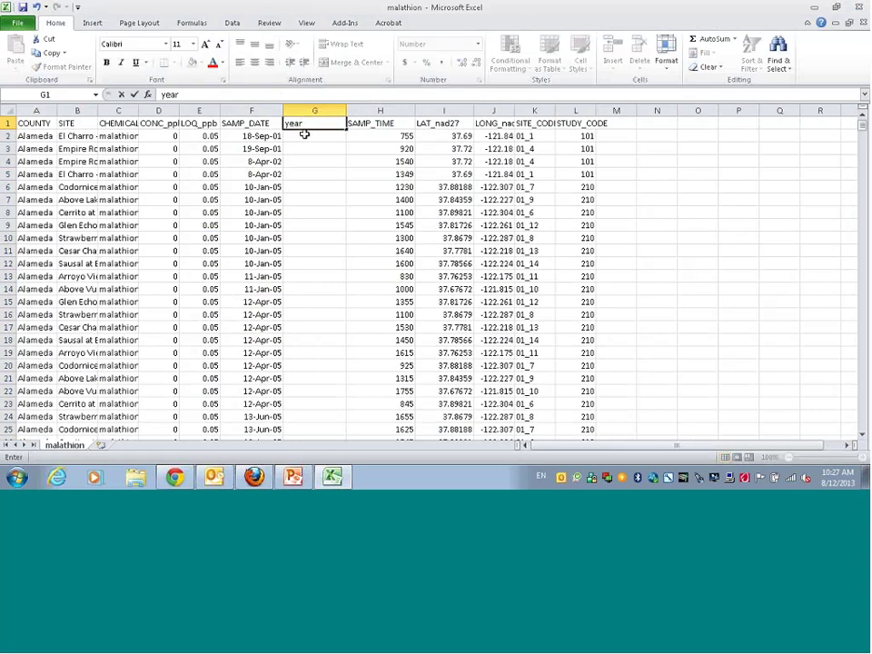
{"action": "key", "text": "Return"}
{"action": "type", "text": "=year("}
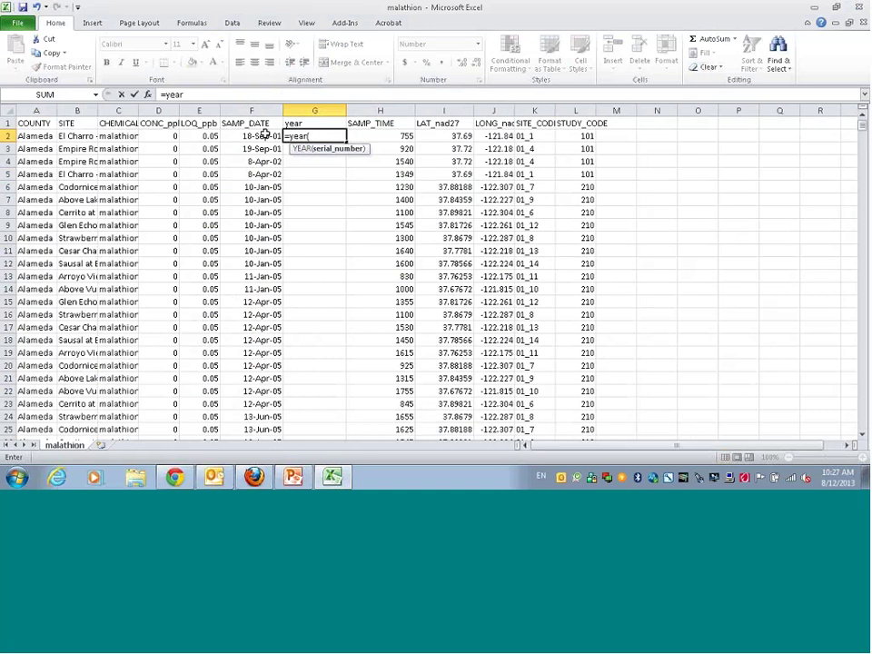
{"action": "left_click", "coordinate": [261, 136]}
{"action": "type", "text": ")"}
{"action": "key", "text": "Return"}
{"action": "left_click", "coordinate": [312, 136]}
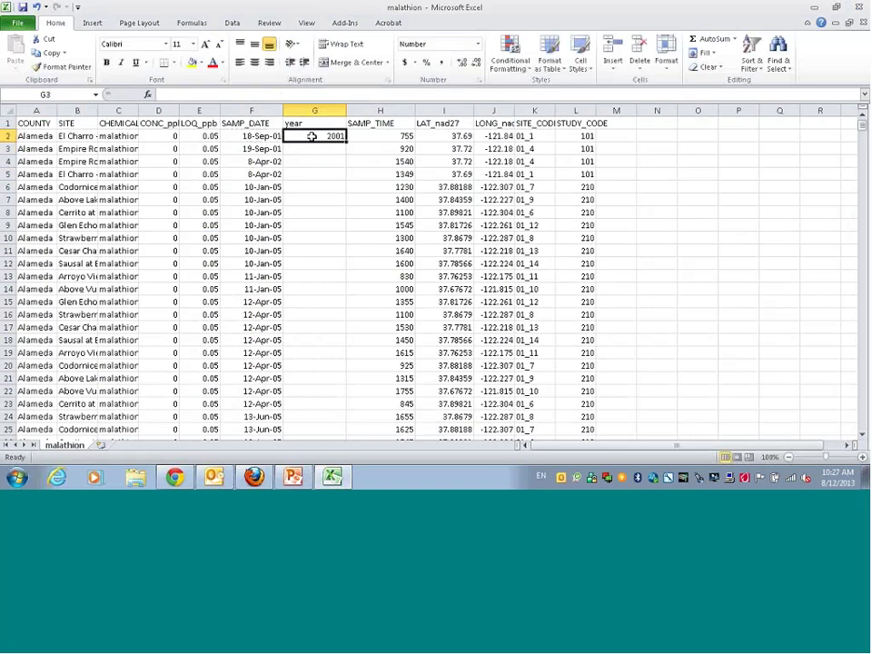
{"action": "double_click", "coordinate": [346, 142]}
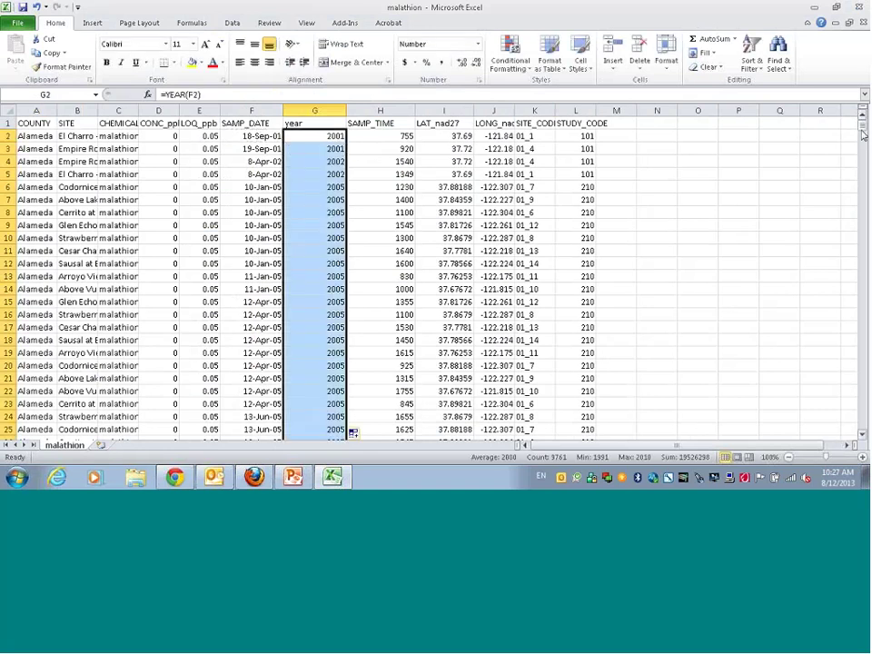
{"action": "mouse_move", "coordinate": [862, 130]}
{"action": "left_mouse_down"}
{"action": "mouse_move", "coordinate": [863, 309]}
{"action": "mouse_move", "coordinate": [862, 130]}
{"action": "left_mouse_up"}
{"action": "left_click", "coordinate": [337, 202]}
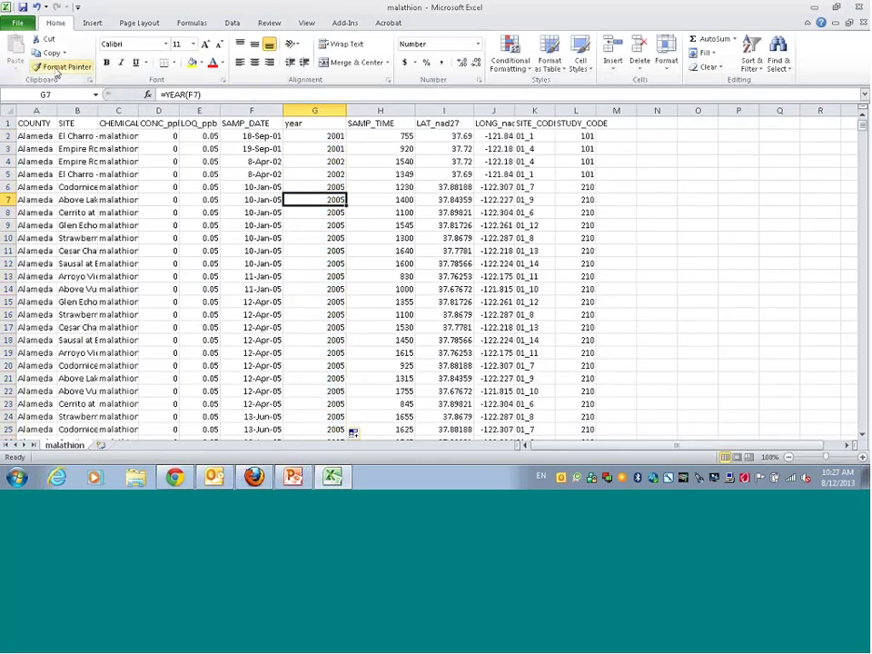
Save malathion.csv in CSV format, then close Excel choosing Don't Save
{"action": "left_click", "coordinate": [24, 7]}
{"action": "left_click", "coordinate": [448, 277]}
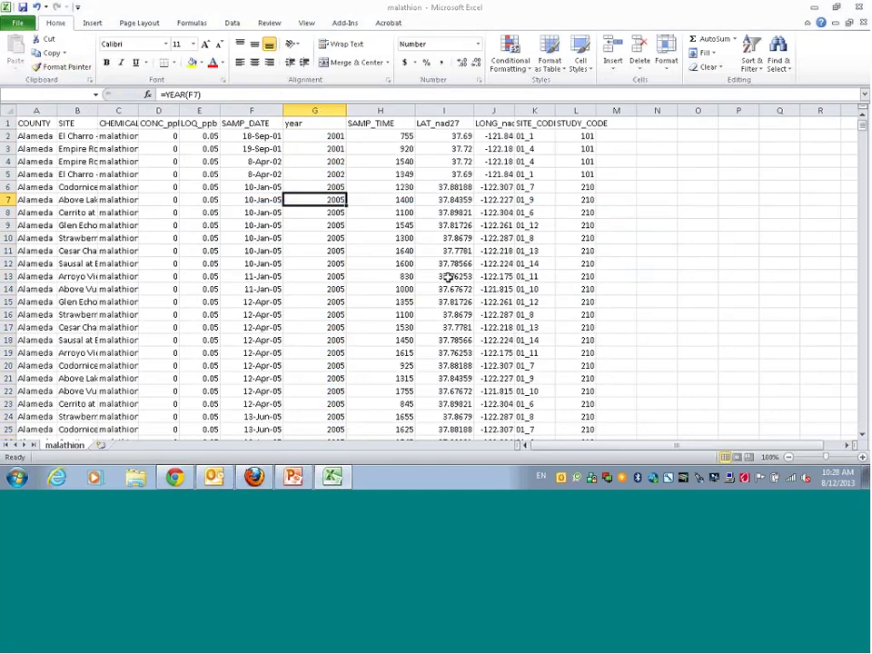
{"action": "key", "text": "alt+F4"}
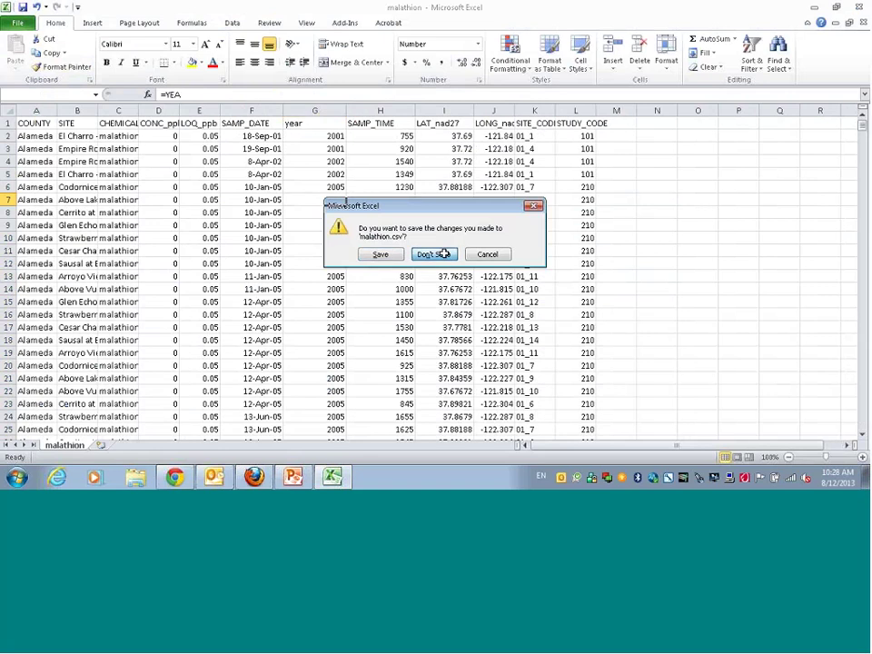
{"action": "left_click", "coordinate": [436, 254]}
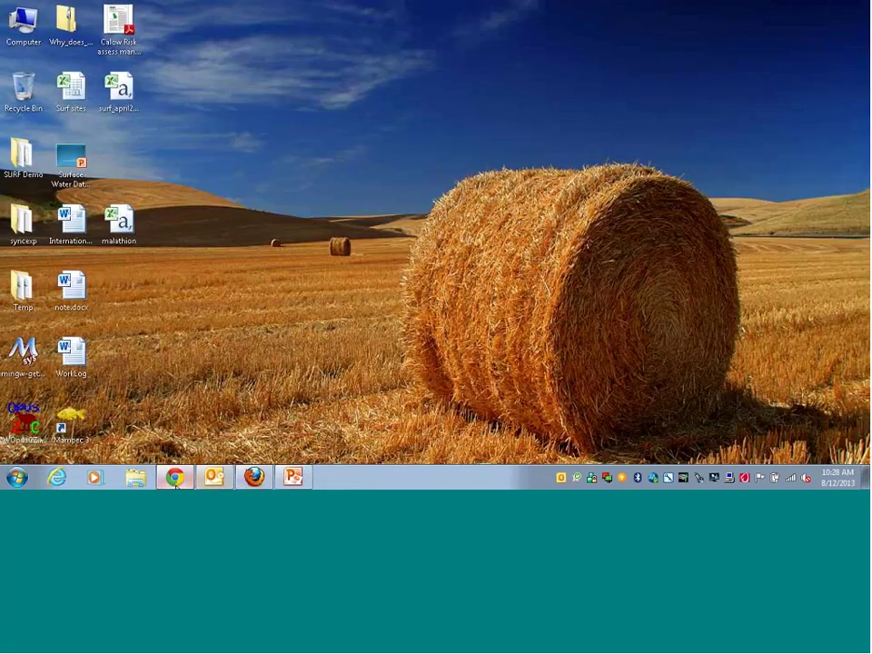
Create a new table via File > New table, uploading malathion from the Desktop, and continue
{"action": "key", "text": "alt+Tab"}
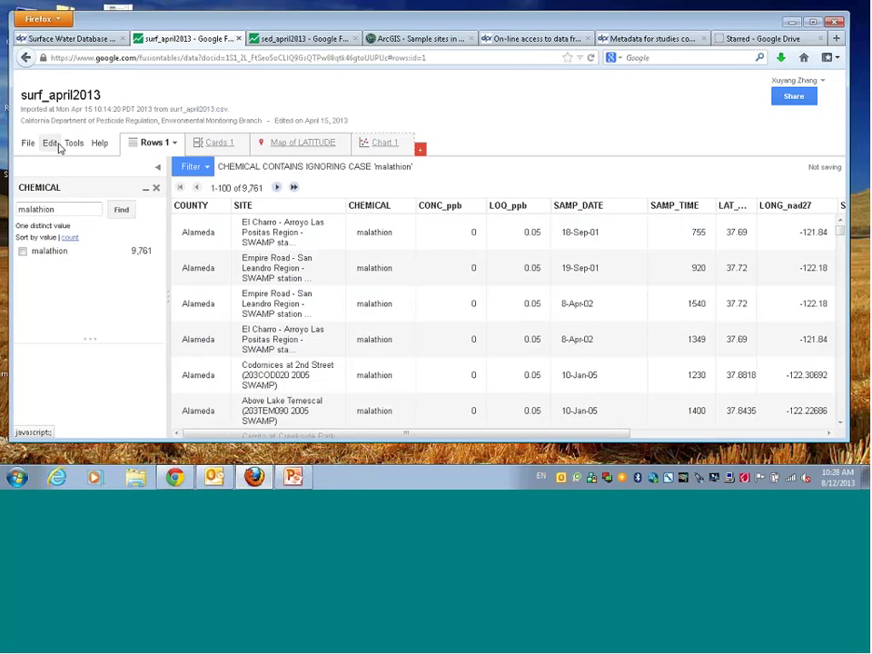
{"action": "left_click", "coordinate": [28, 145]}
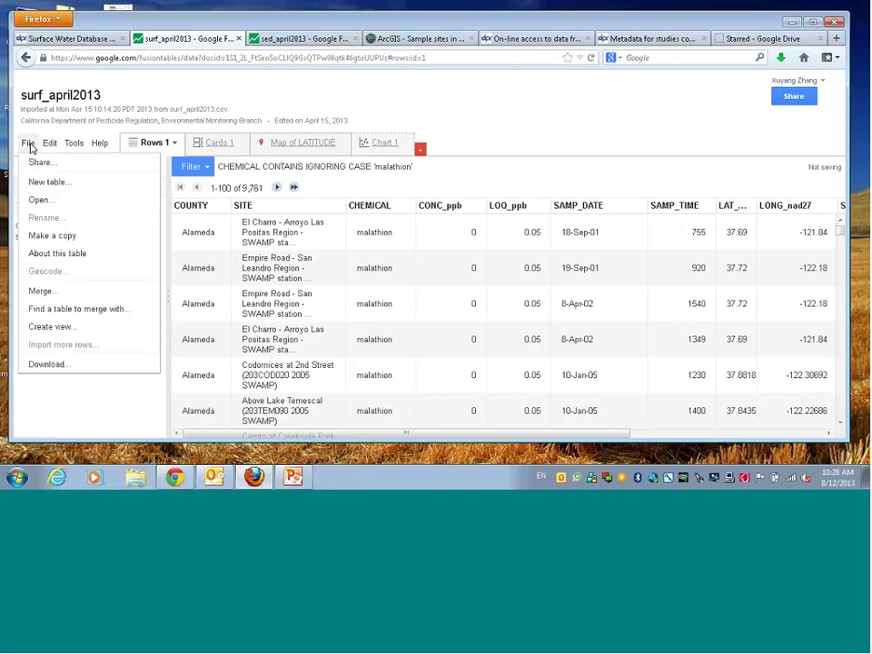
{"action": "left_click", "coordinate": [56, 187]}
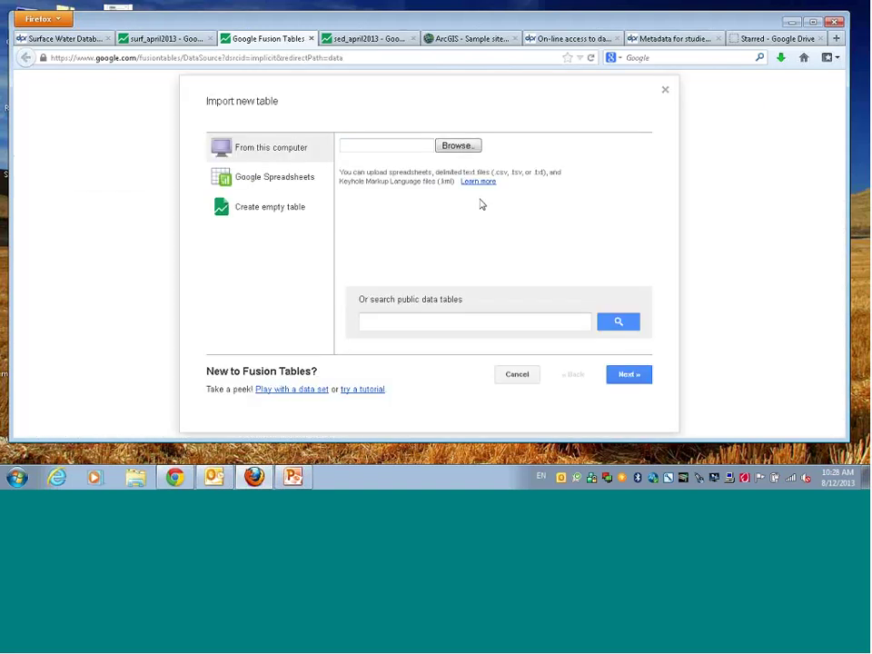
{"action": "left_click", "coordinate": [458, 146]}
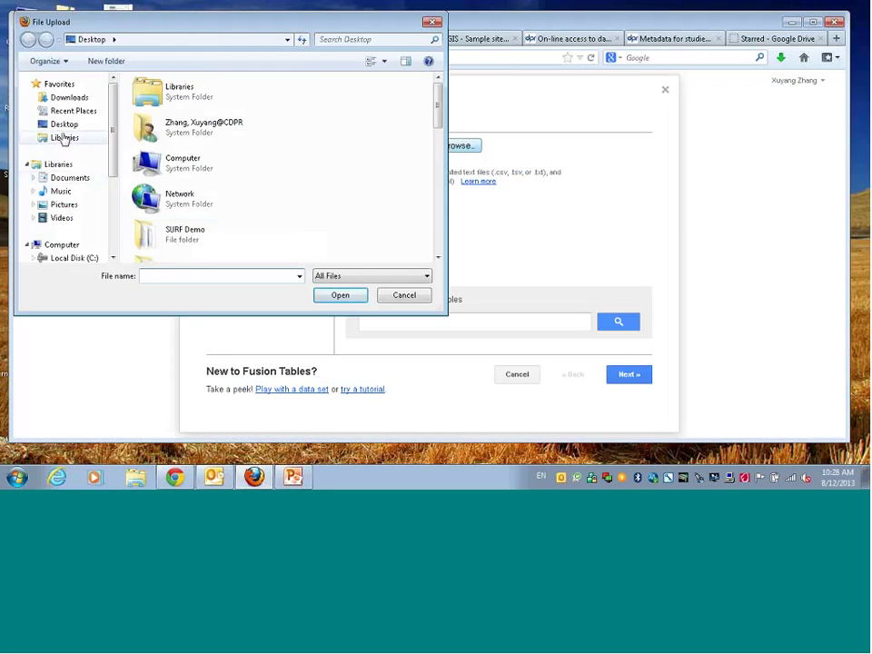
{"action": "left_click_drag", "start_coordinate": [437, 108], "coordinate": [437, 182]}
{"action": "left_click", "coordinate": [229, 155]}
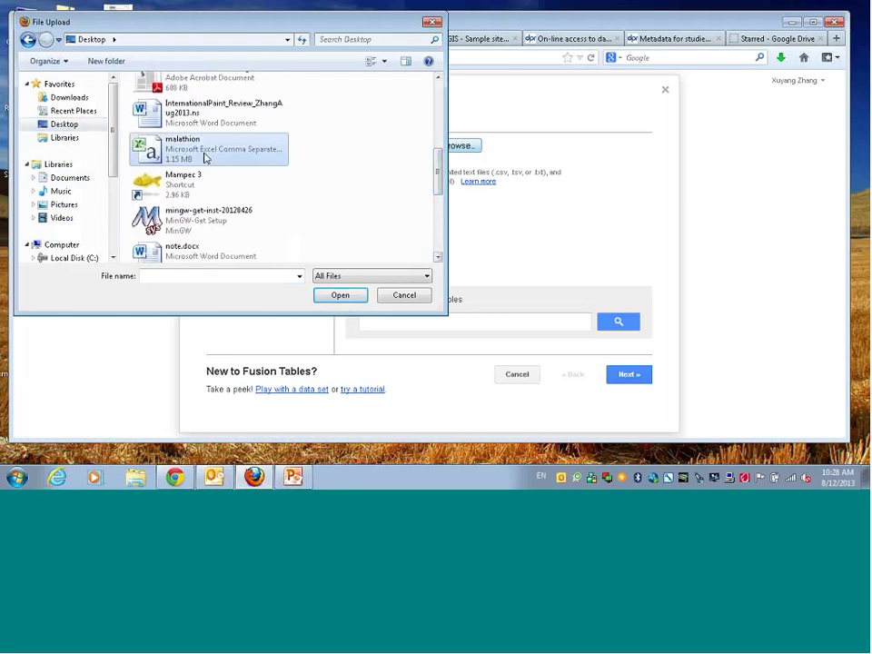
{"action": "key", "text": "Return"}
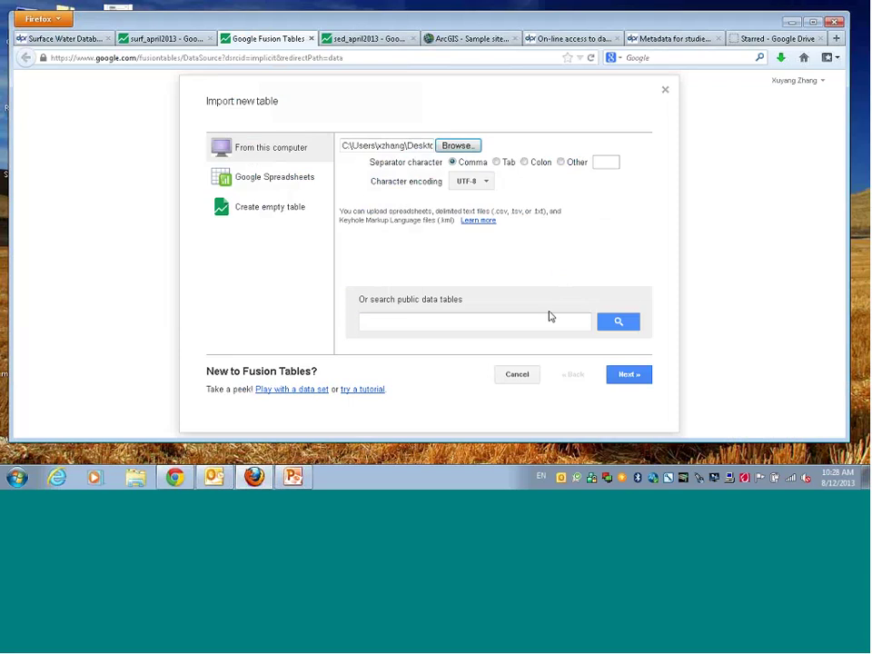
{"action": "left_click", "coordinate": [628, 376]}
{"action": "left_click", "coordinate": [630, 378]}
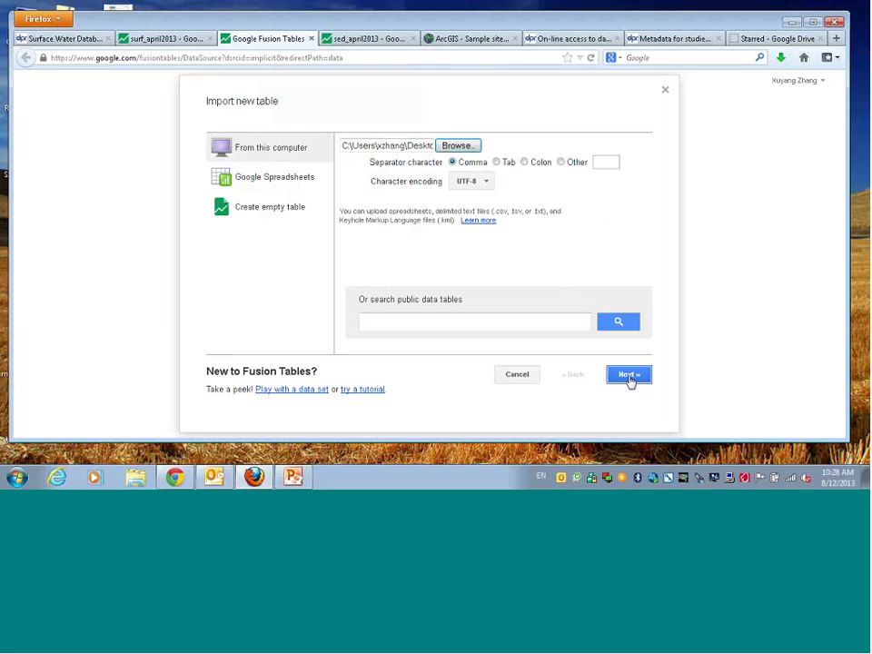
{"action": "left_click", "coordinate": [629, 378]}
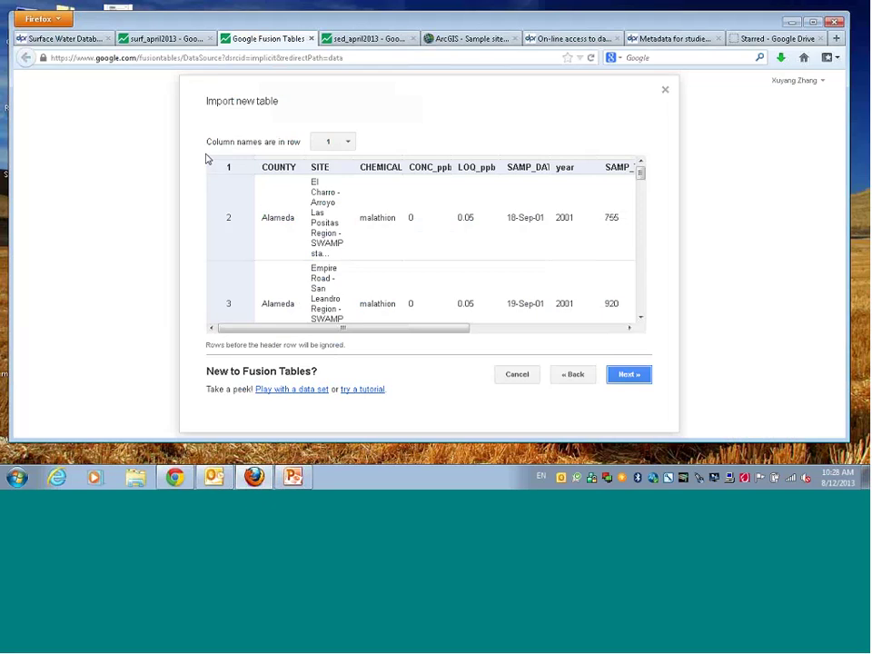
Leave 'Column names are in row' at 1 and proceed to table details
{"action": "left_click", "coordinate": [348, 145]}
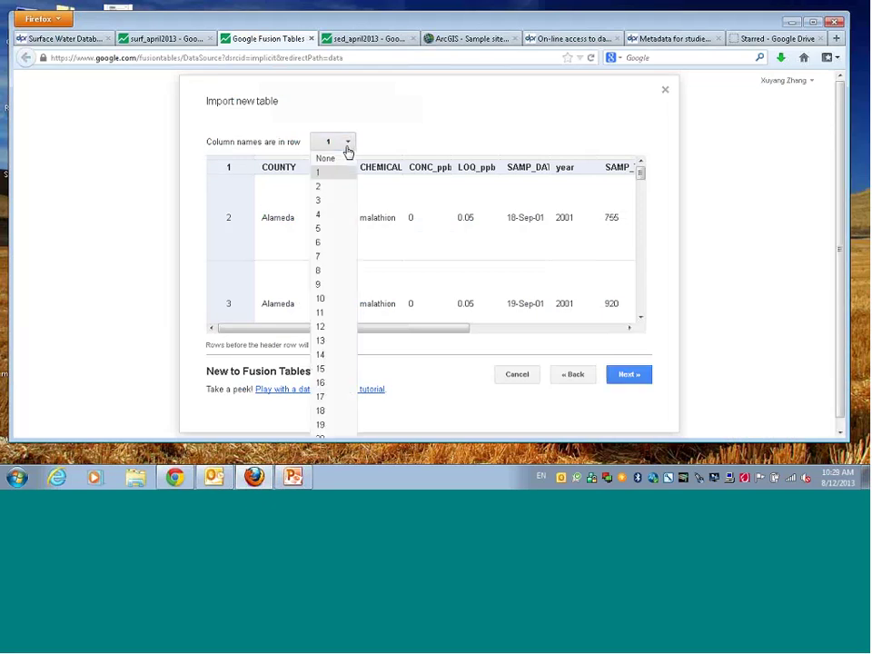
{"action": "left_click", "coordinate": [323, 172]}
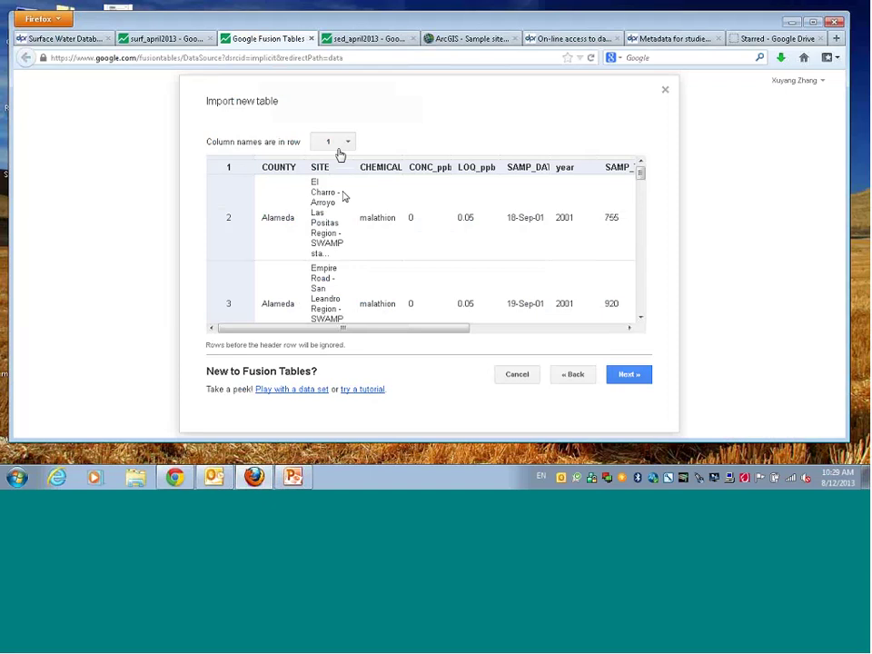
{"action": "left_click", "coordinate": [637, 376]}
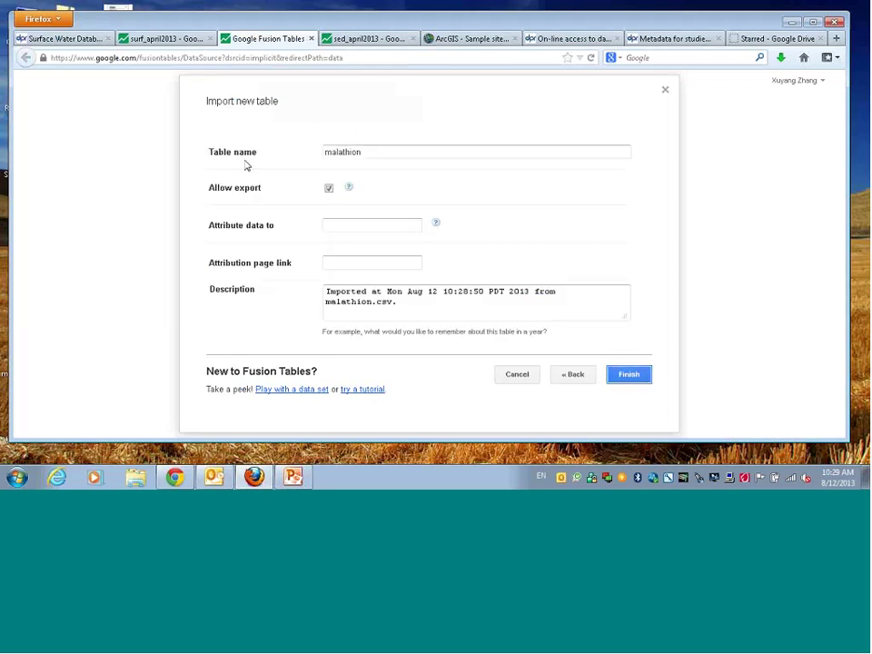
Confirm the table name malathion, leave attribution and description as default, and finish
{"action": "left_click", "coordinate": [363, 154]}
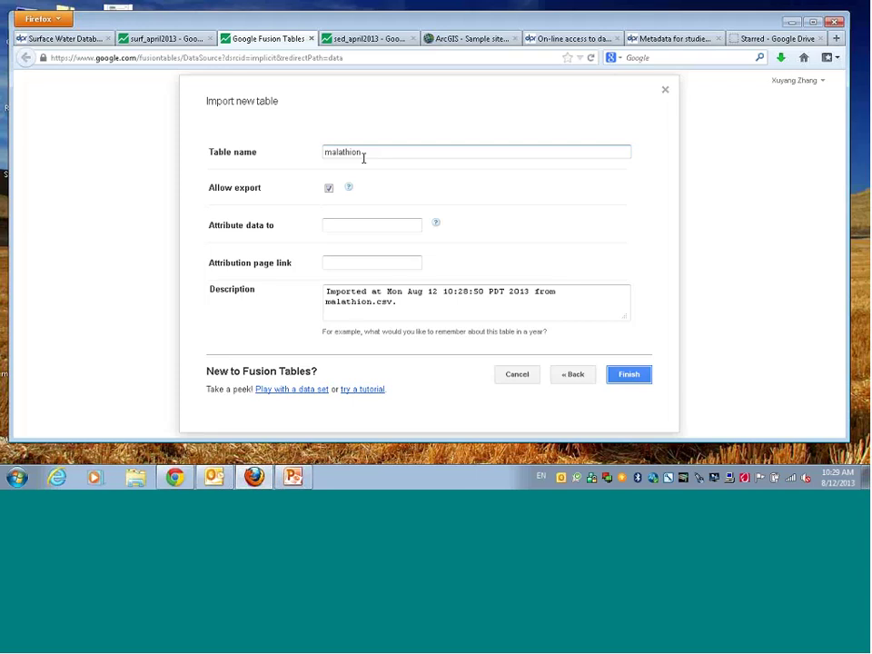
{"action": "left_click", "coordinate": [325, 229]}
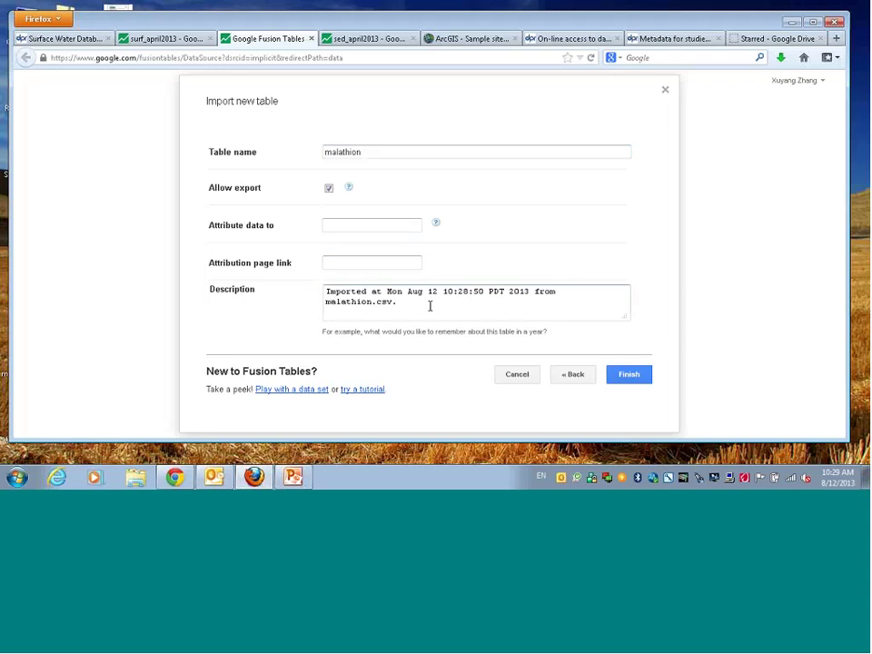
{"action": "left_click", "coordinate": [628, 376]}
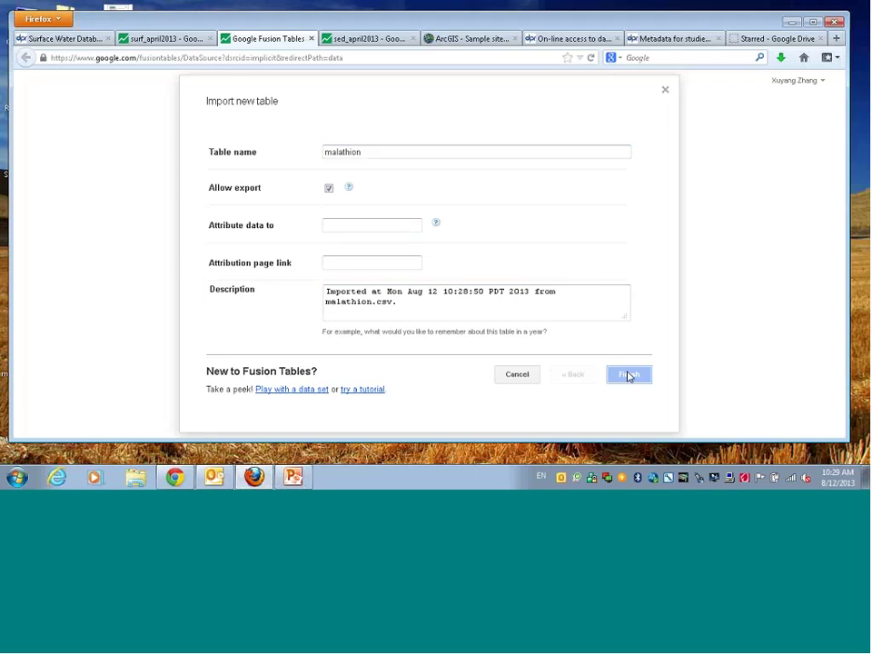
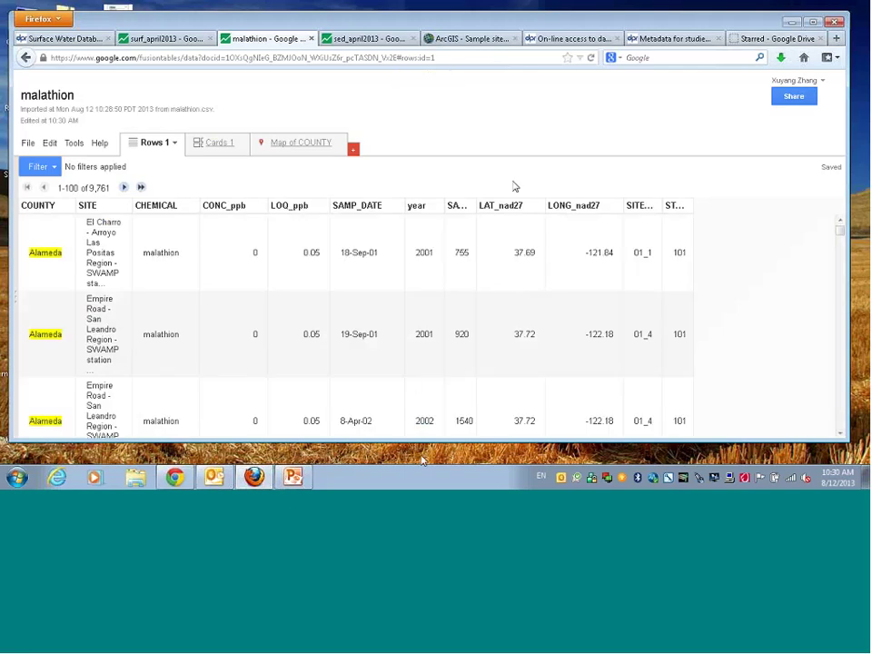
From the Starred list in Google Drive, open the Malathion table in a new tab
{"action": "left_click", "coordinate": [772, 38]}
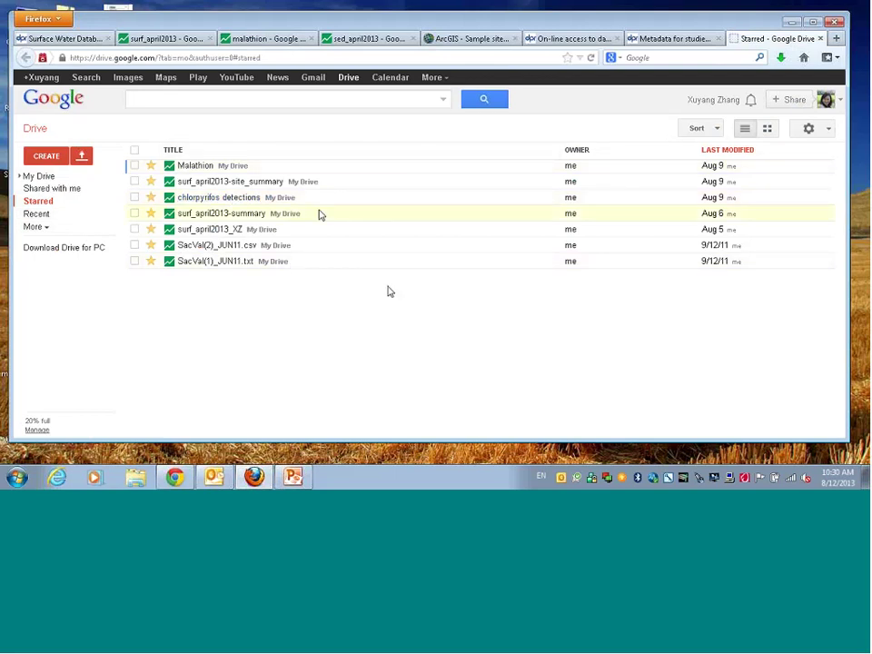
{"action": "left_click", "coordinate": [188, 166]}
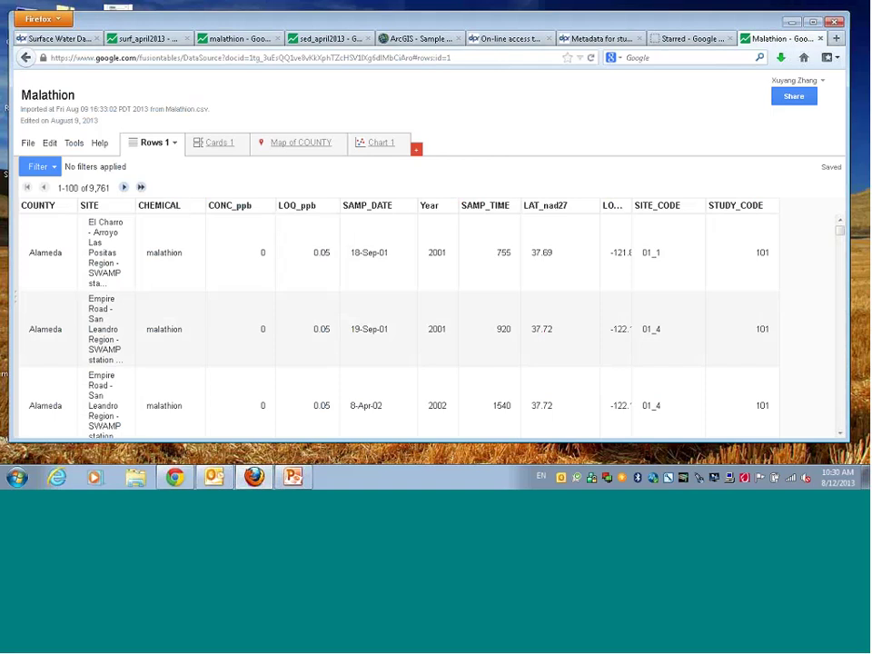
Browse the File, Edit and Help menus, then view the Malathion records in Cards 1
{"action": "left_click", "coordinate": [30, 147]}
{"action": "left_click", "coordinate": [50, 192]}
{"action": "left_click", "coordinate": [51, 144]}
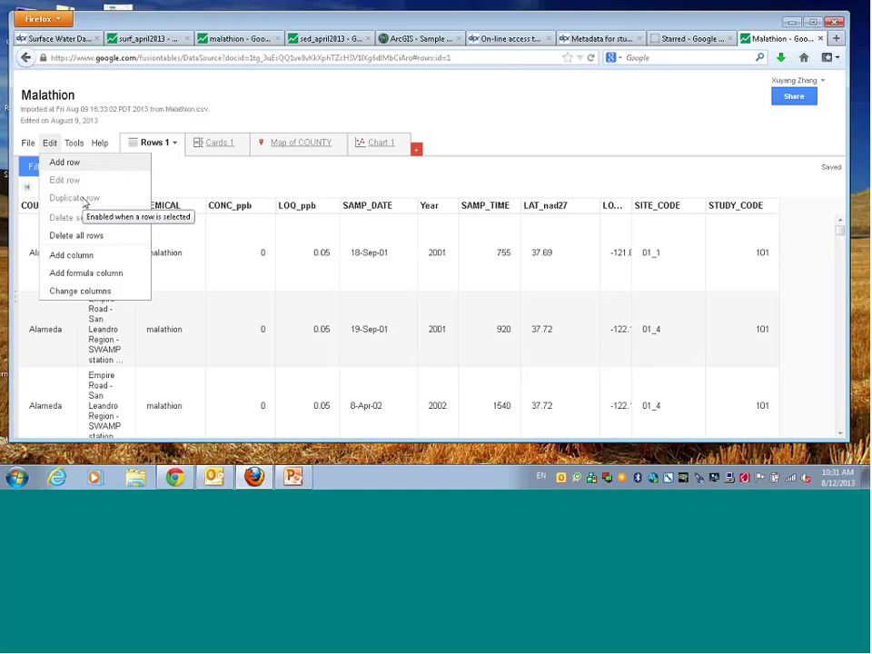
{"action": "left_click", "coordinate": [632, 156]}
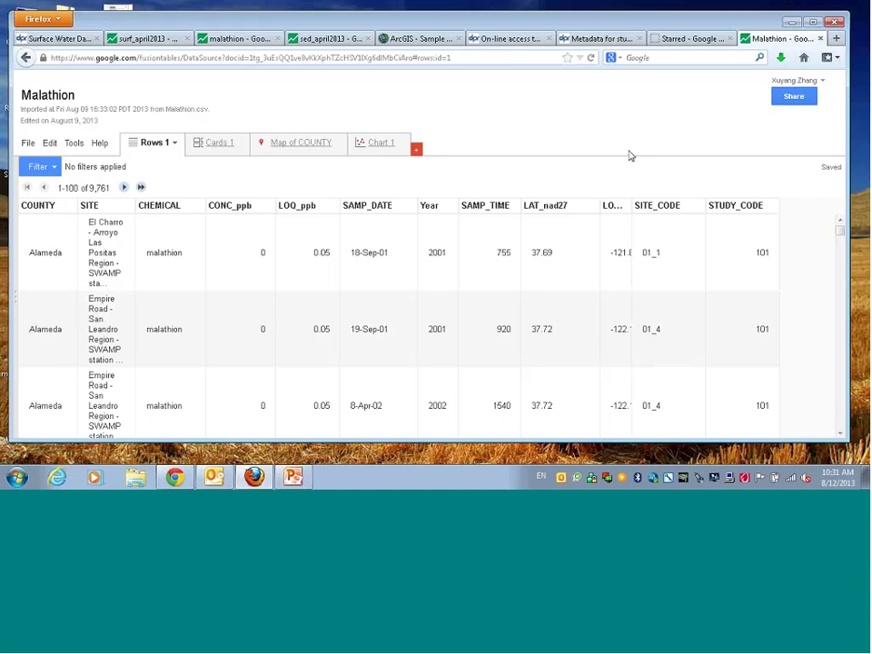
{"action": "left_click", "coordinate": [100, 145]}
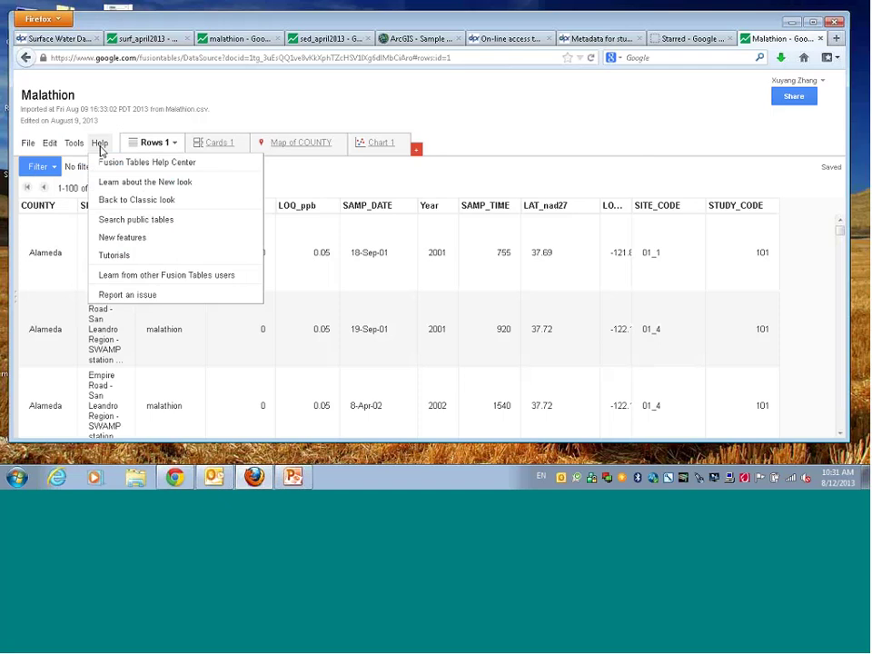
{"action": "left_click", "coordinate": [351, 116]}
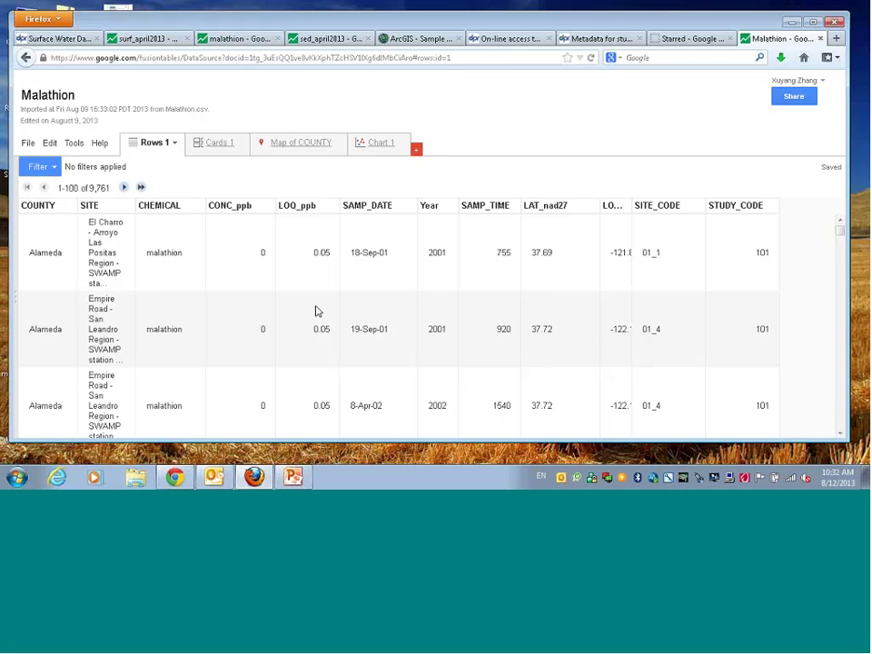
{"action": "left_click", "coordinate": [230, 147]}
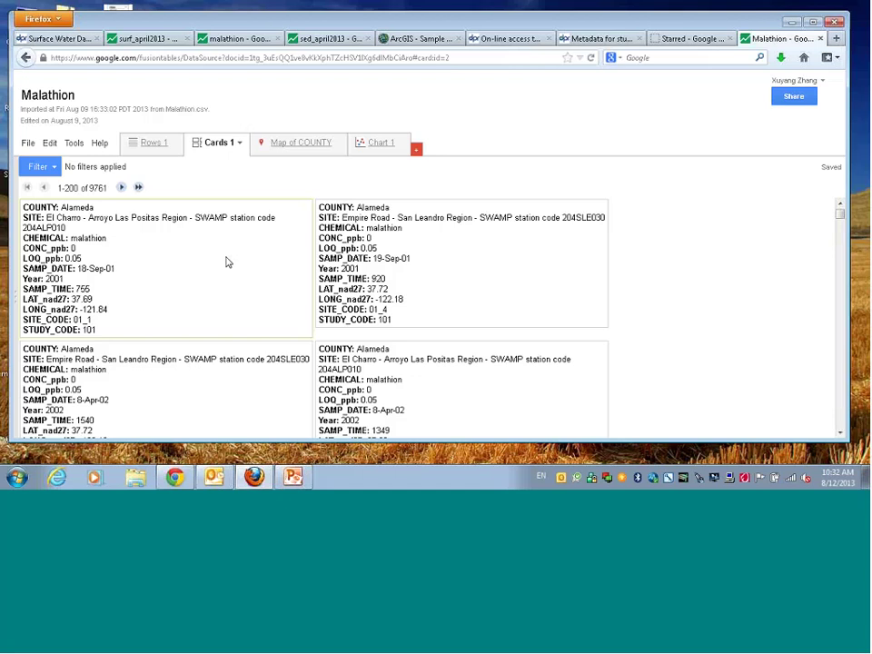
Switch back to the Rows 1 table view of the Malathion data
{"action": "left_click", "coordinate": [154, 144]}
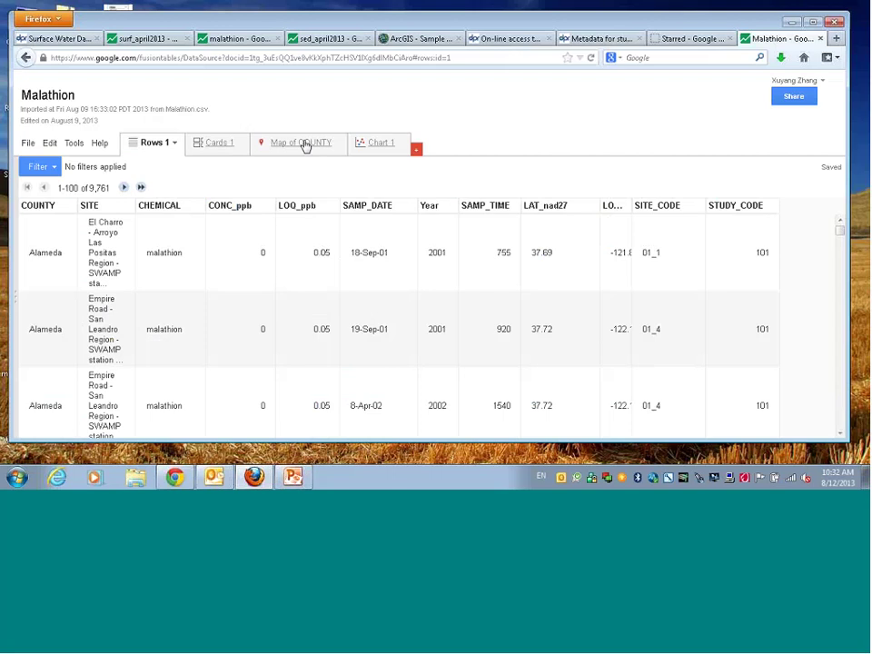
Show the Map of COUNTY view and pan and zoom across the California and Nevada markers
{"action": "left_click", "coordinate": [306, 148]}
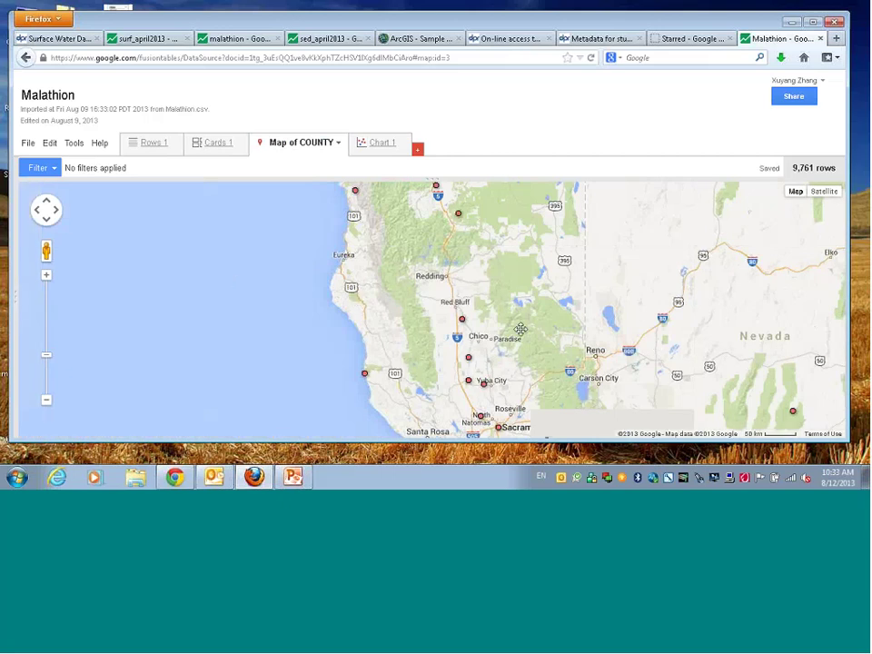
{"action": "left_click_drag", "start_coordinate": [551, 373], "coordinate": [501, 299]}
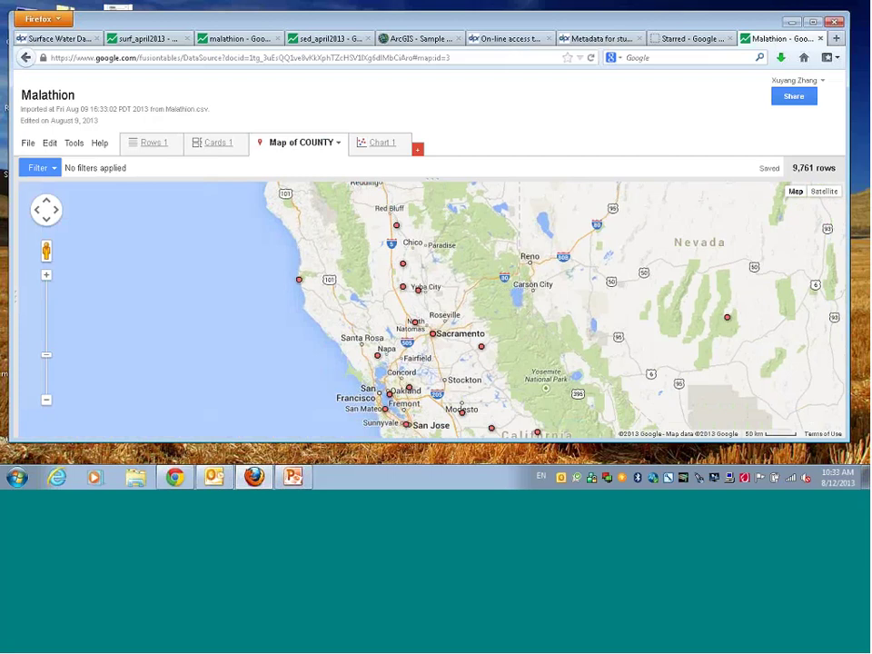
{"action": "left_click_drag", "start_coordinate": [458, 251], "coordinate": [406, 188]}
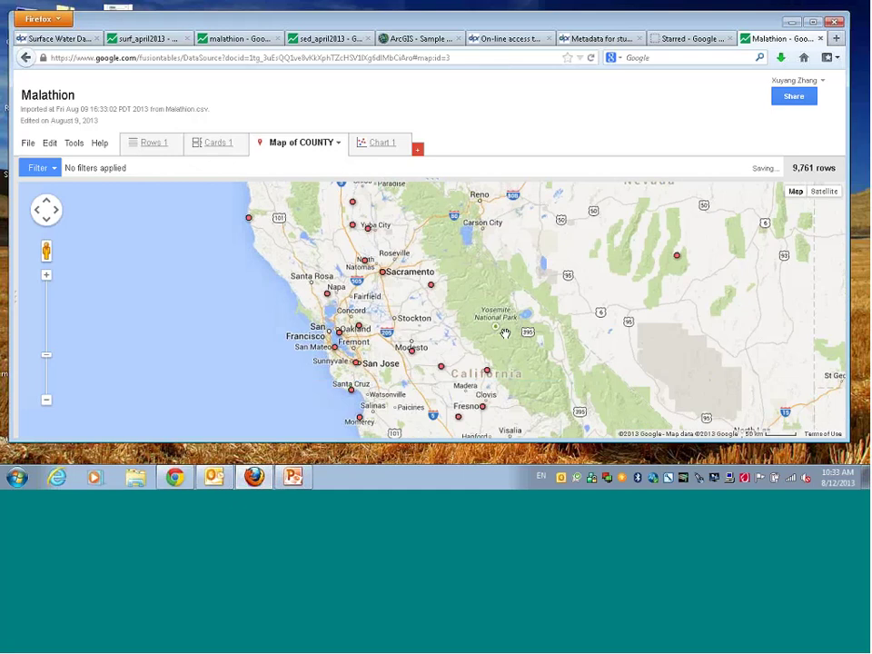
{"action": "scroll", "coordinate": [505, 334], "scroll_direction": "down", "scroll_amount": 1}
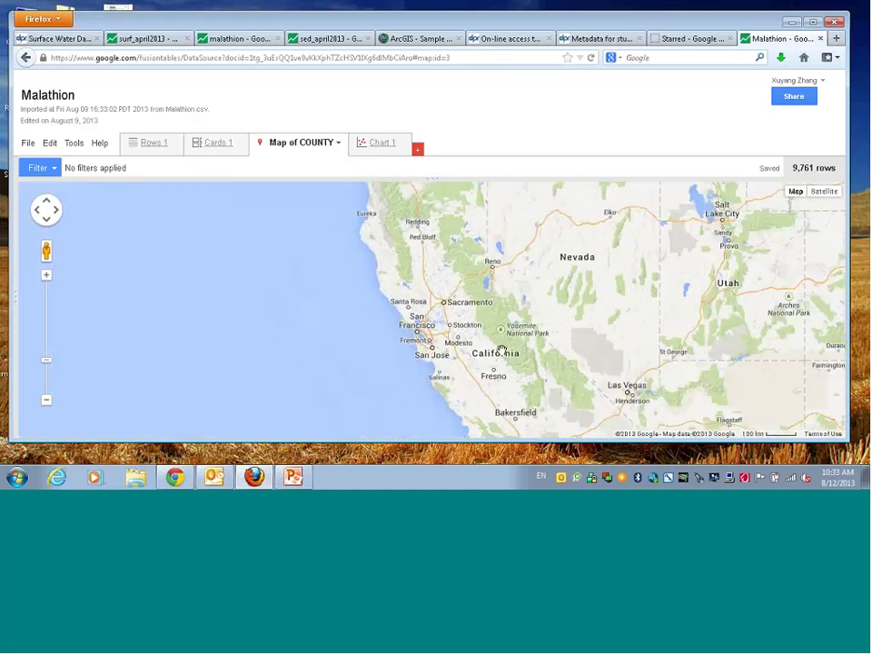
{"action": "left_click_drag", "start_coordinate": [613, 337], "coordinate": [554, 387]}
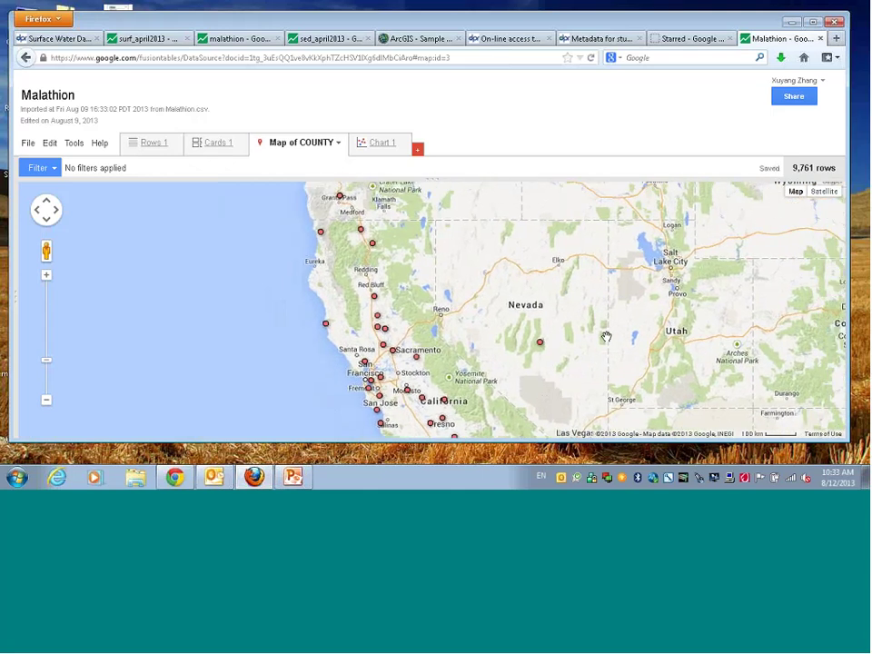
{"action": "scroll", "coordinate": [557, 355], "scroll_direction": "up", "scroll_amount": 1}
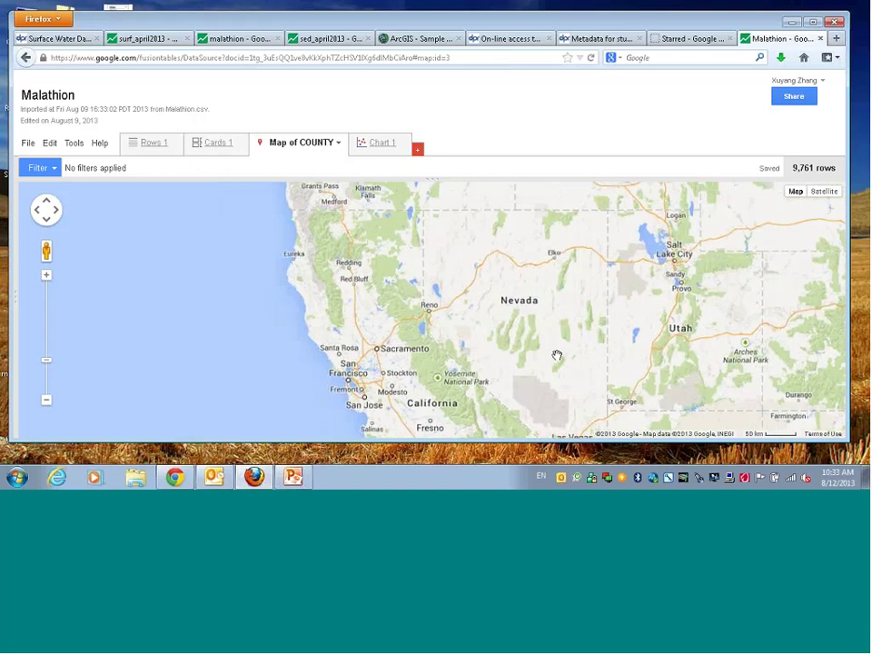
{"action": "scroll", "coordinate": [557, 355], "scroll_direction": "up", "scroll_amount": 1}
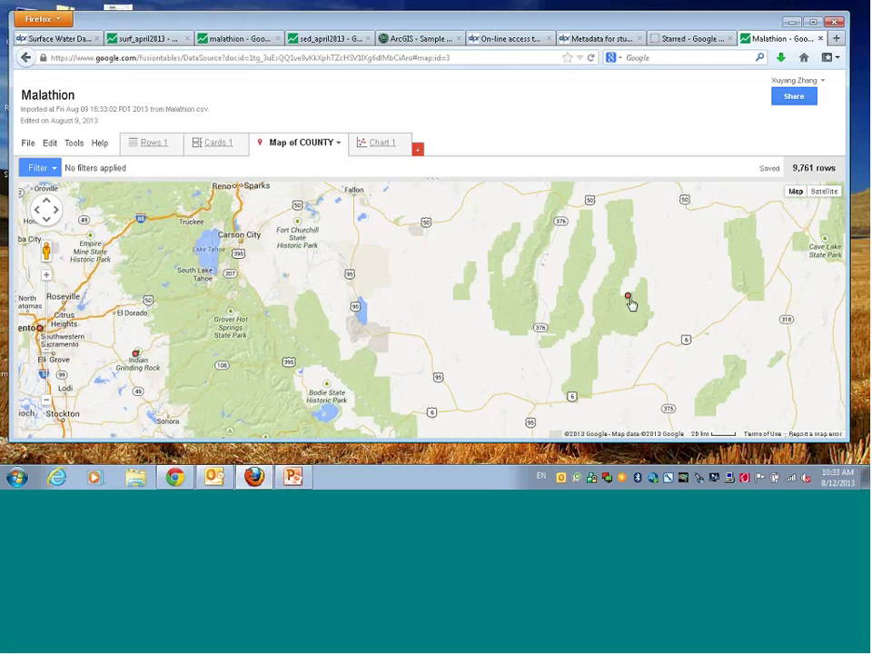
{"action": "left_click", "coordinate": [627, 298]}
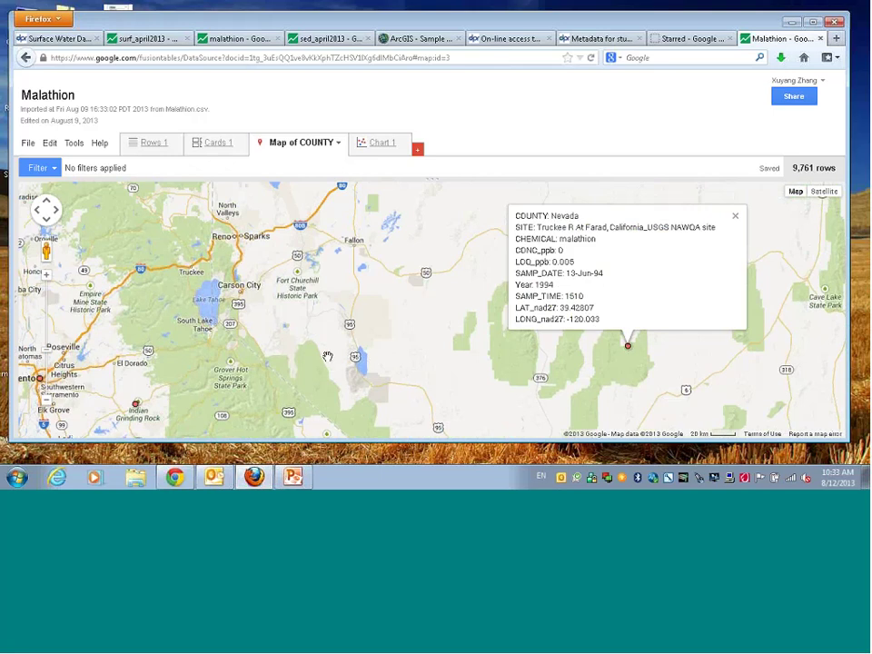
{"action": "left_click_drag", "start_coordinate": [355, 358], "coordinate": [496, 358]}
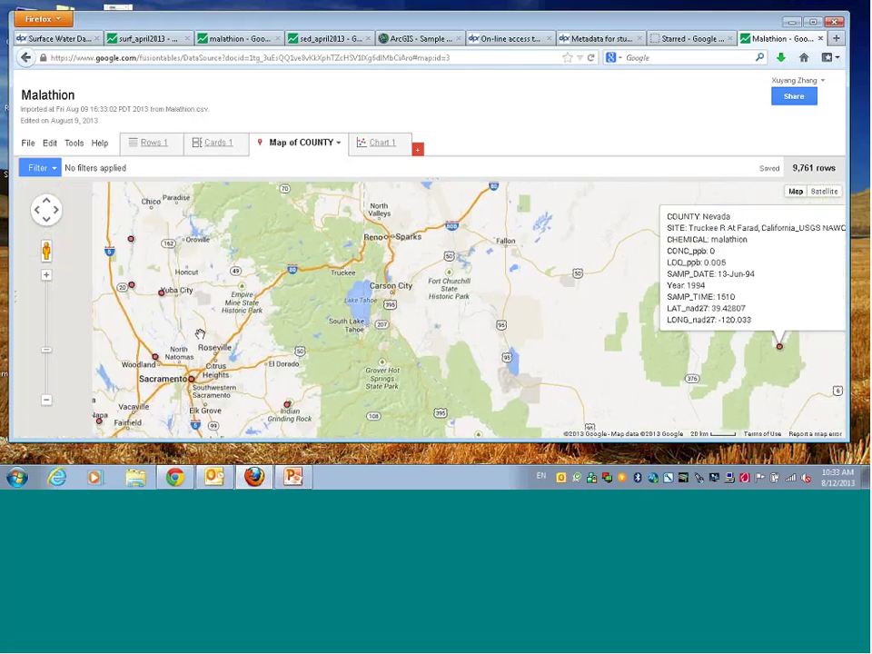
{"action": "left_click_drag", "start_coordinate": [191, 326], "coordinate": [348, 296]}
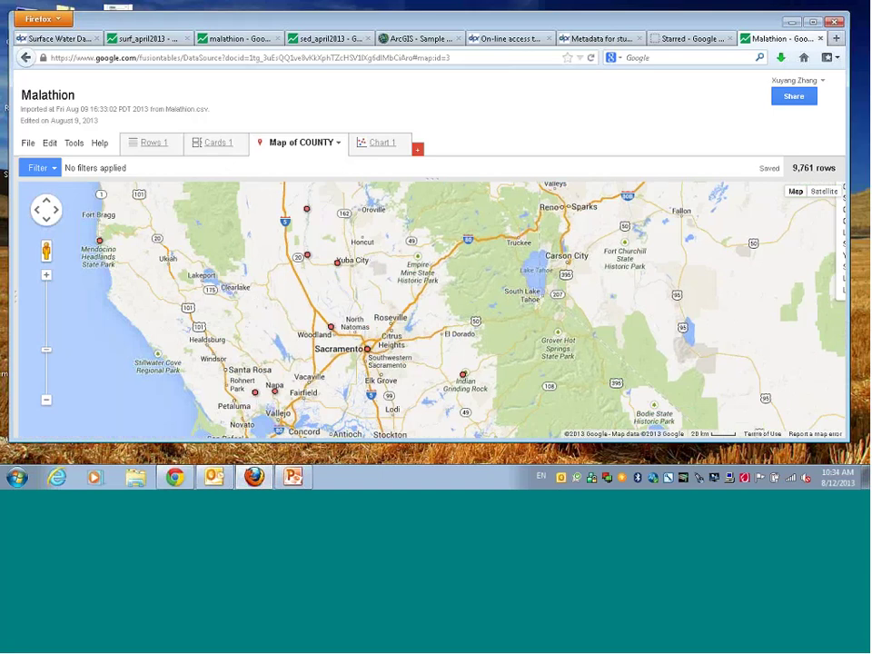
{"action": "left_click_drag", "start_coordinate": [350, 376], "coordinate": [372, 327]}
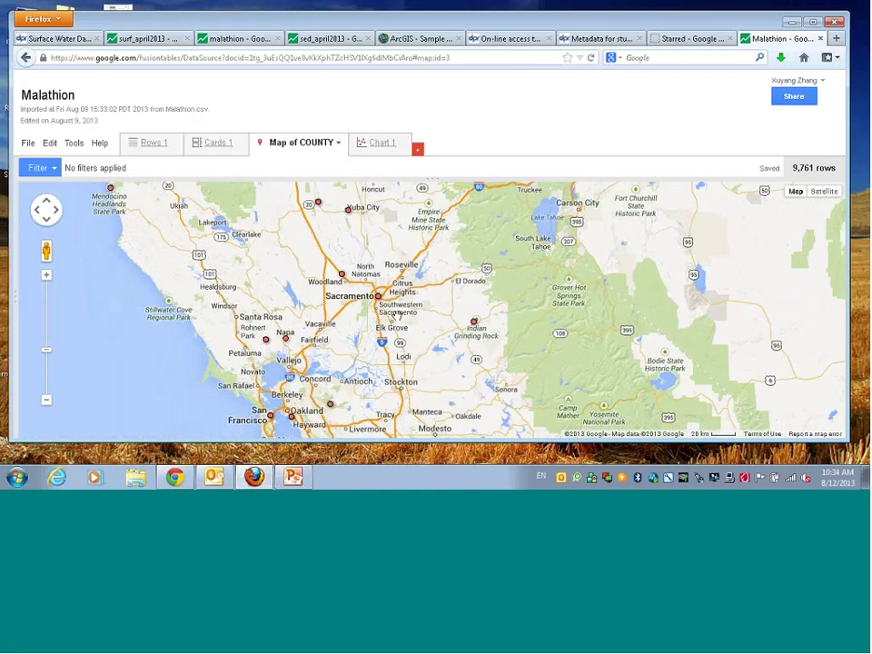
{"action": "scroll", "coordinate": [364, 298], "scroll_direction": "up", "scroll_amount": 1}
{"action": "scroll", "coordinate": [364, 298], "scroll_direction": "up", "scroll_amount": 1}
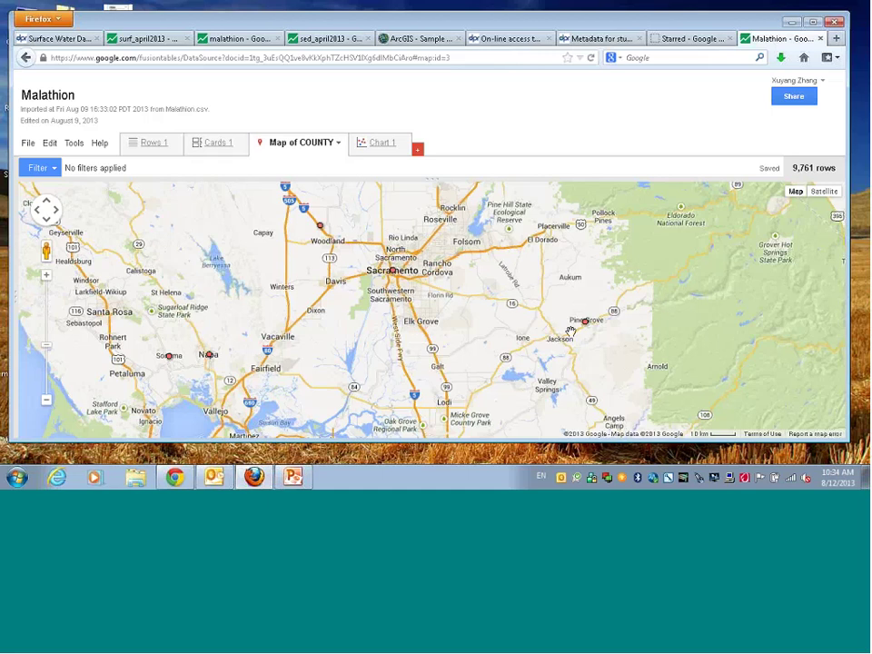
{"action": "left_click", "coordinate": [393, 272]}
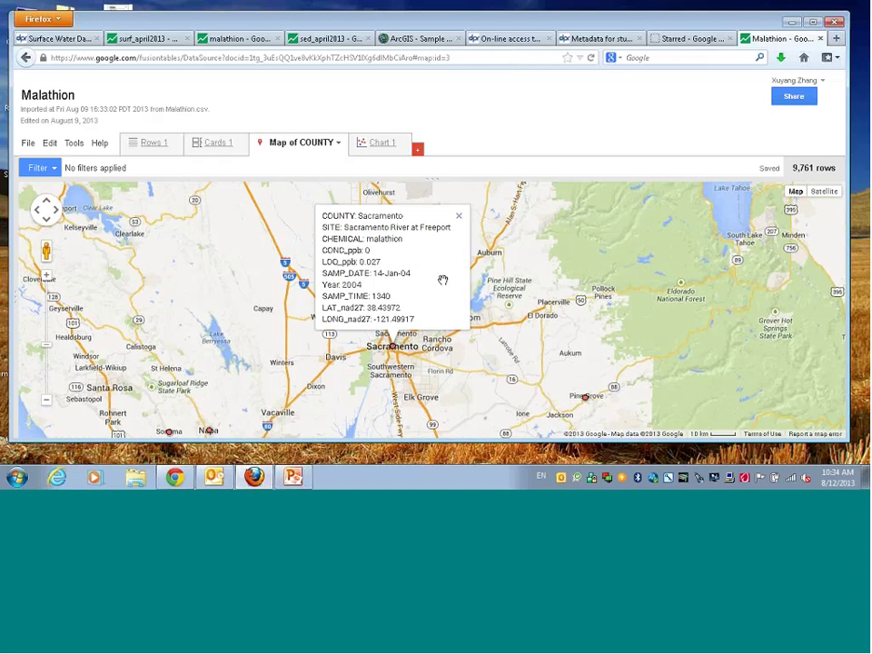
{"action": "left_click", "coordinate": [458, 216]}
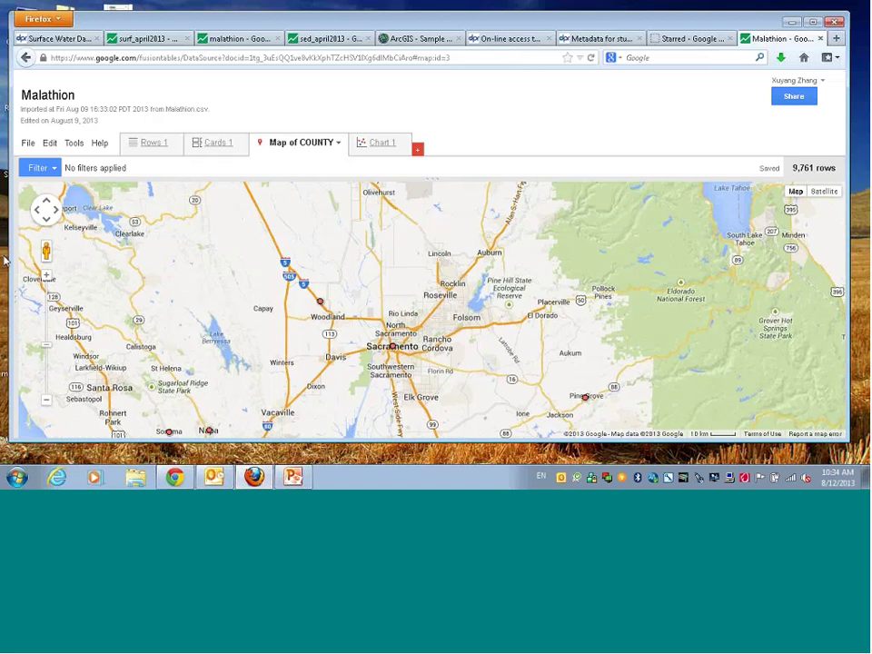
{"action": "left_click", "coordinate": [48, 405]}
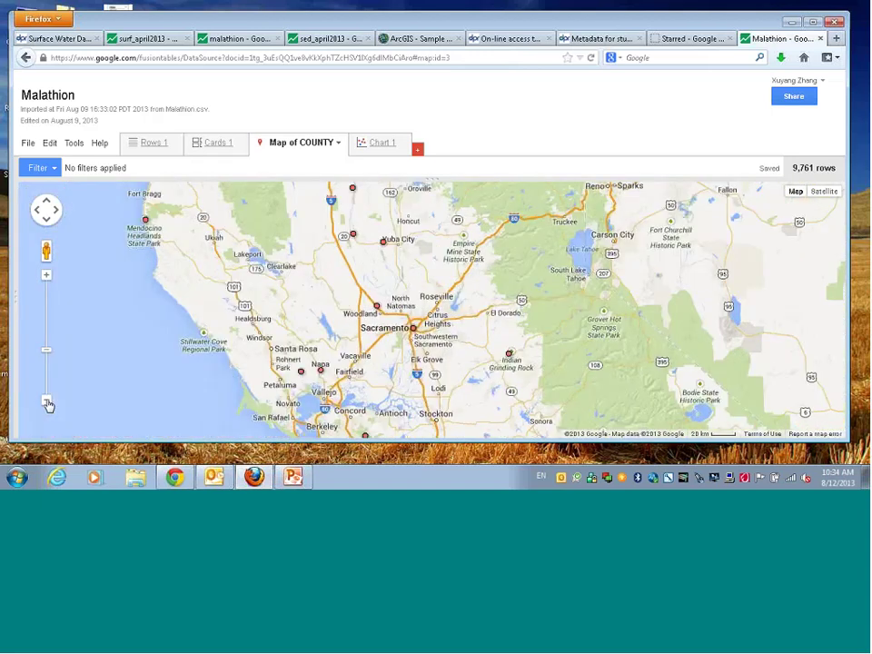
{"action": "left_click", "coordinate": [48, 405]}
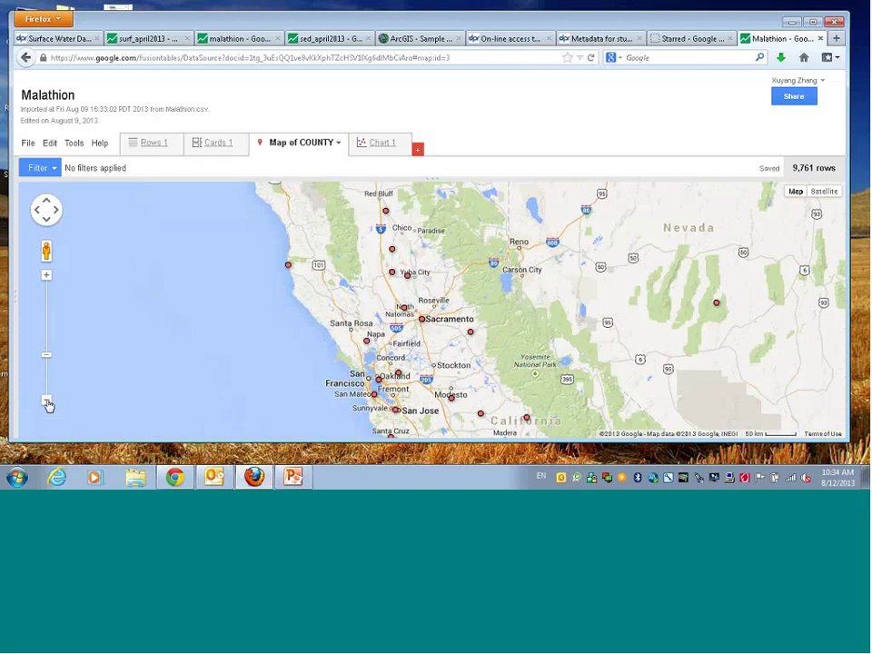
{"action": "left_click", "coordinate": [48, 405]}
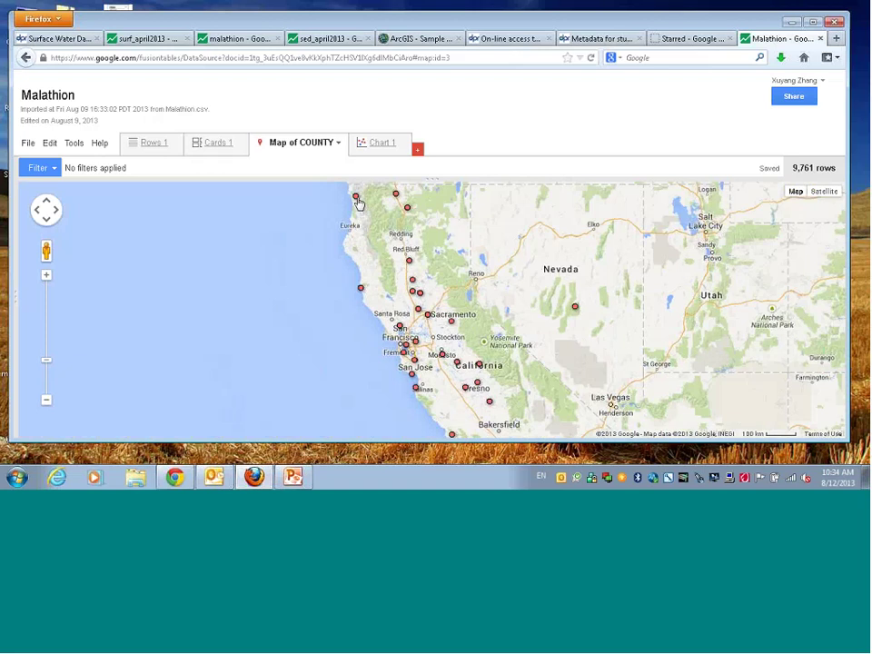
Open the chart and plot CONC_ppb instead of LOQ_ppb, keeping Year on the horizontal axis
{"action": "left_click", "coordinate": [385, 146]}
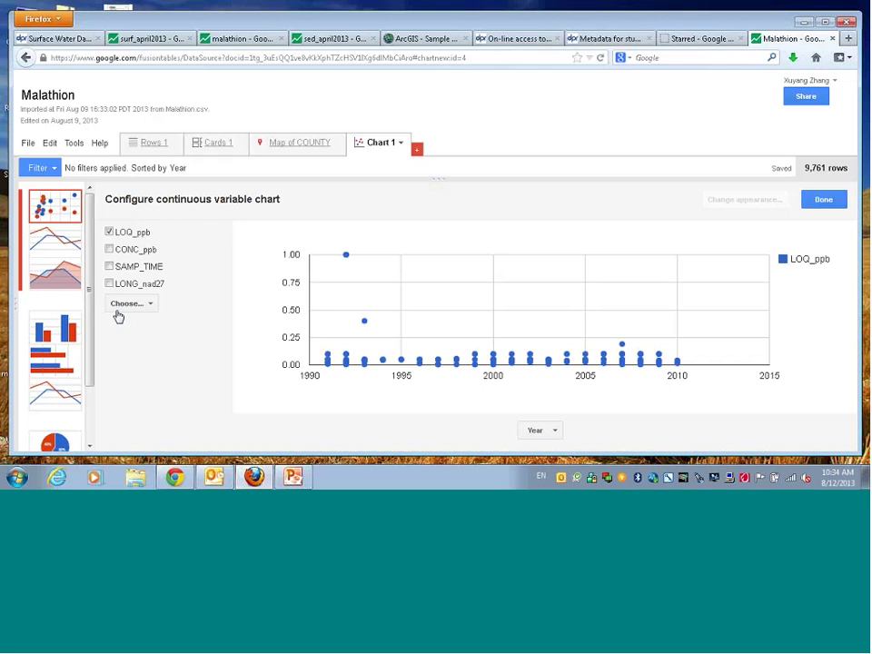
{"action": "scroll", "coordinate": [87, 285], "scroll_direction": "down", "scroll_amount": 1}
{"action": "left_click_drag", "start_coordinate": [87, 284], "coordinate": [84, 335]}
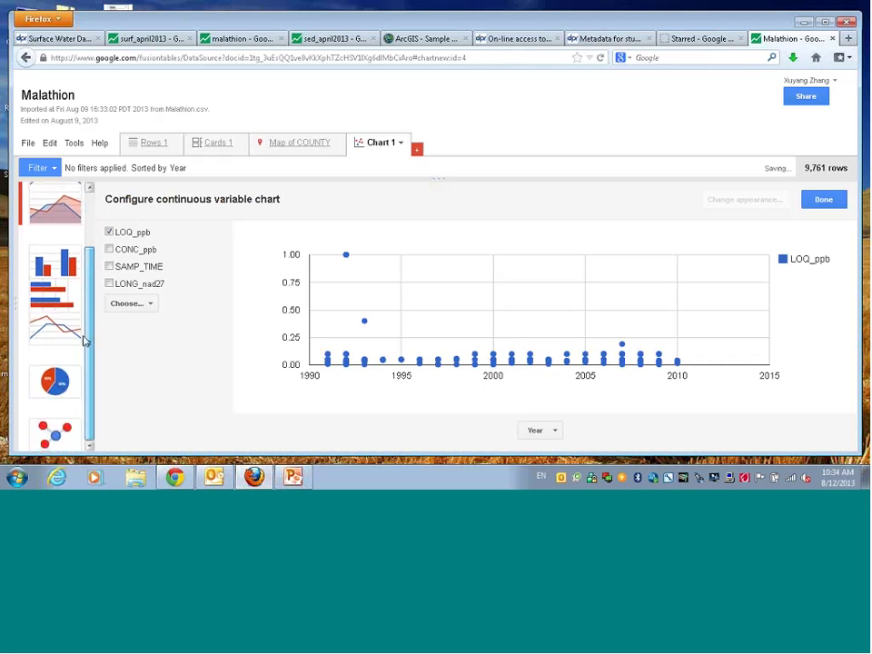
{"action": "scroll", "coordinate": [56, 210], "scroll_direction": "up", "scroll_amount": 2}
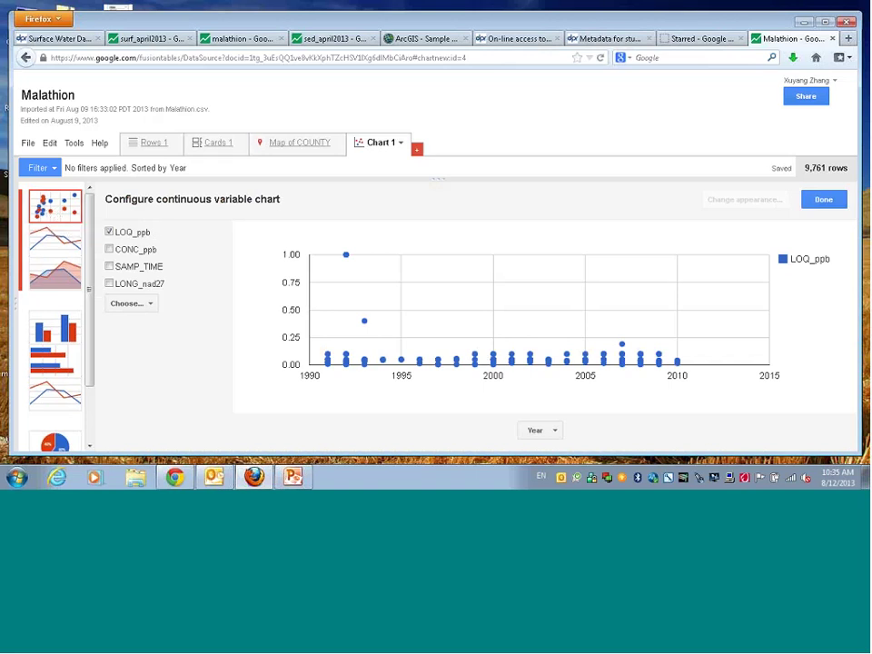
{"action": "left_click", "coordinate": [110, 250]}
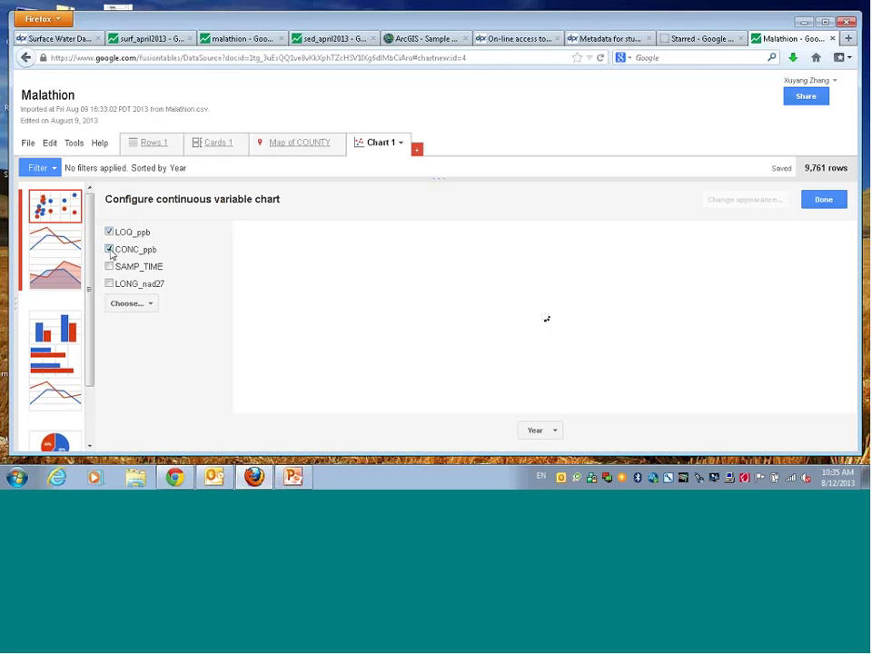
{"action": "left_click", "coordinate": [109, 233]}
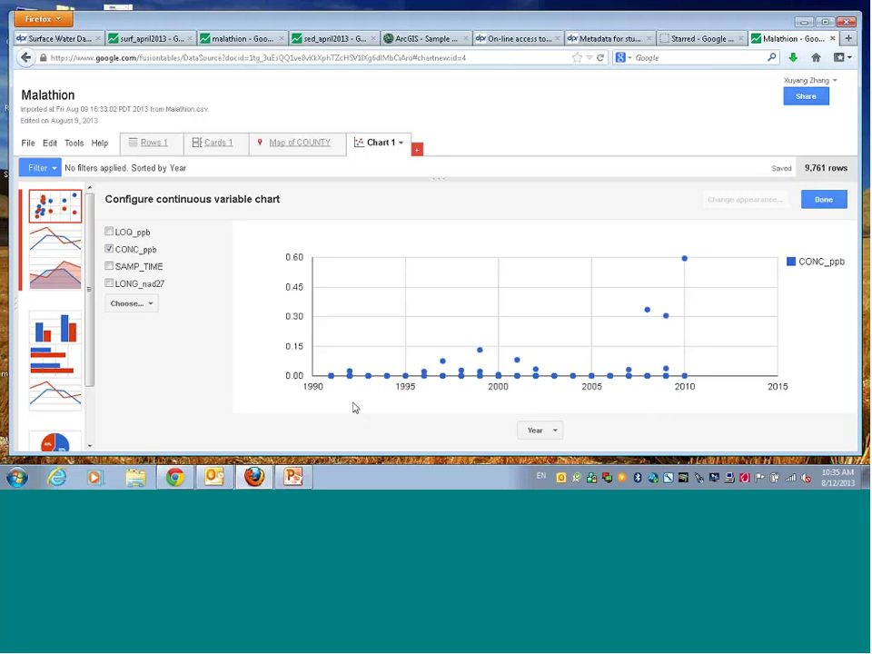
{"action": "left_click", "coordinate": [556, 432]}
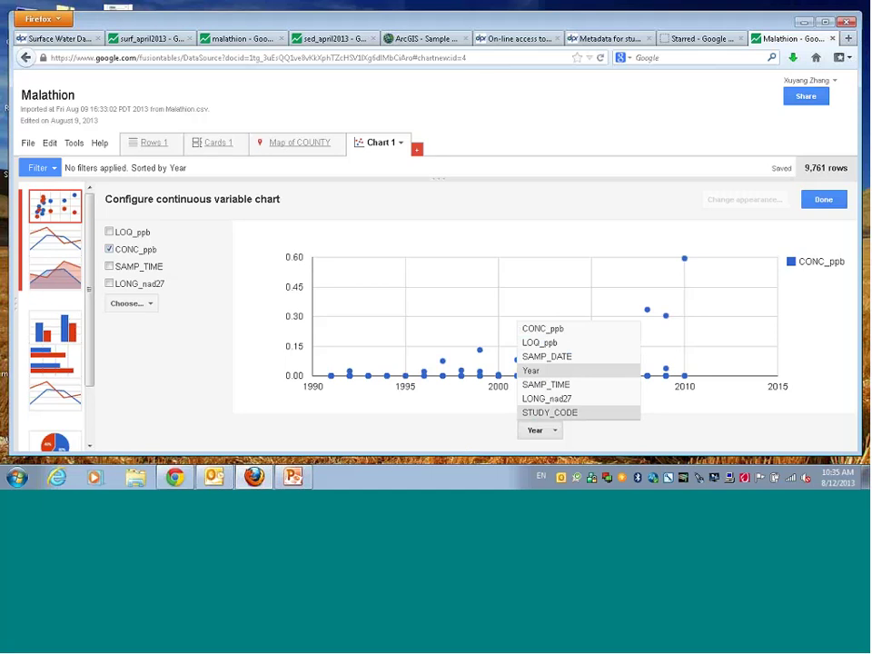
{"action": "left_click", "coordinate": [535, 370]}
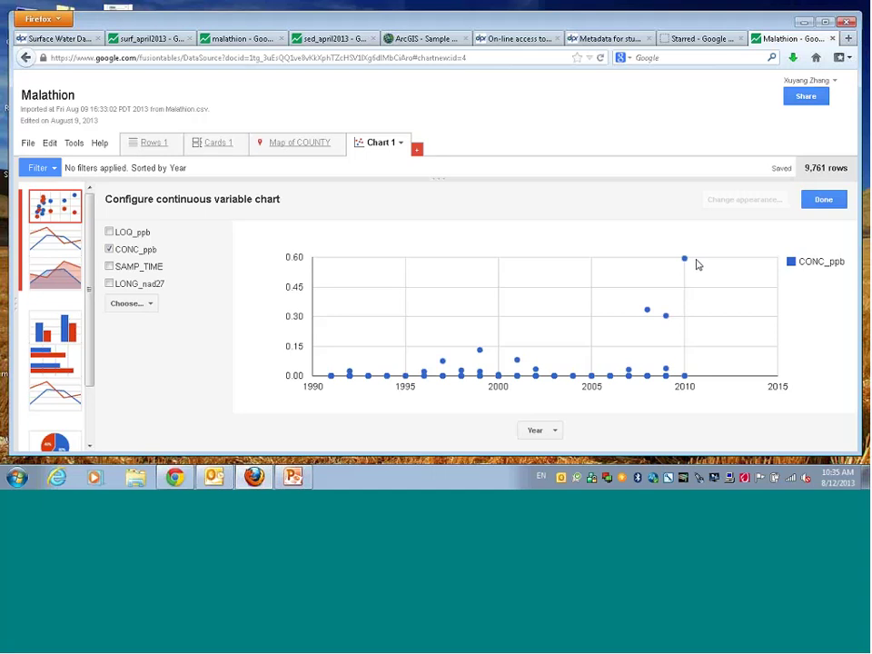
Make it a bar chart by COUNTY, summarized with count and maximum CONC_ppb
{"action": "mouse_move", "coordinate": [687, 263]}
{"action": "left_click", "coordinate": [53, 247]}
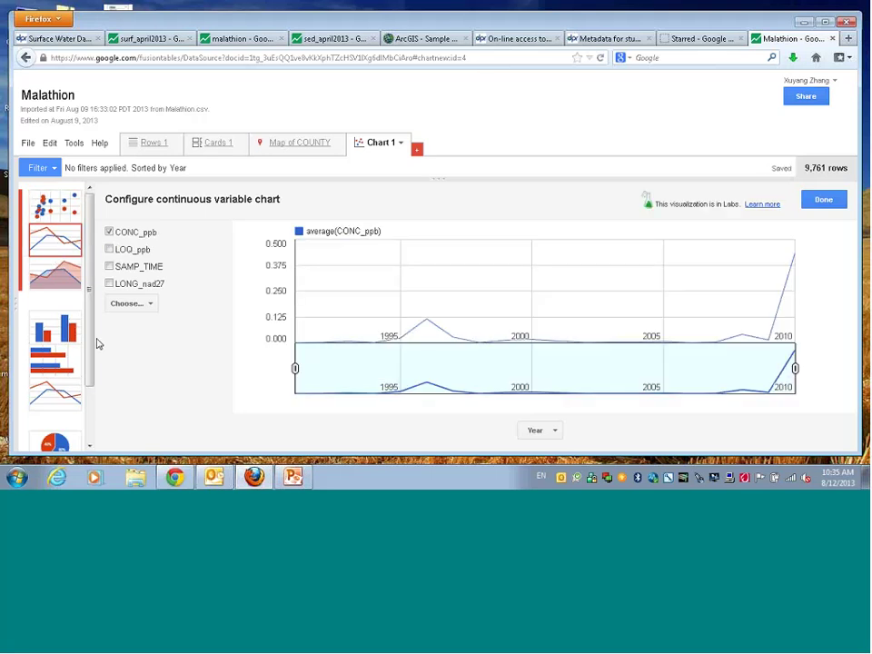
{"action": "left_click", "coordinate": [64, 341]}
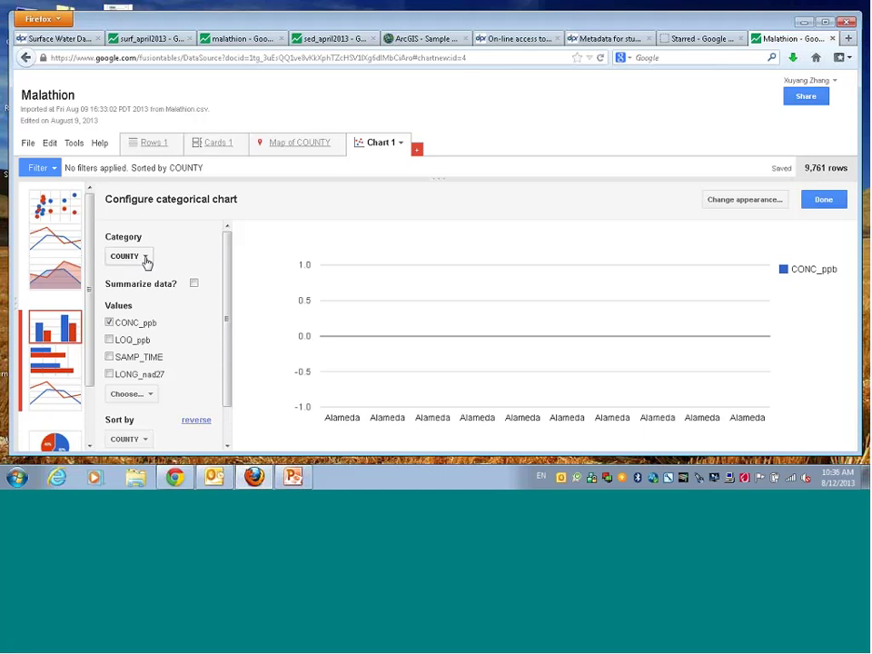
{"action": "left_click", "coordinate": [145, 261]}
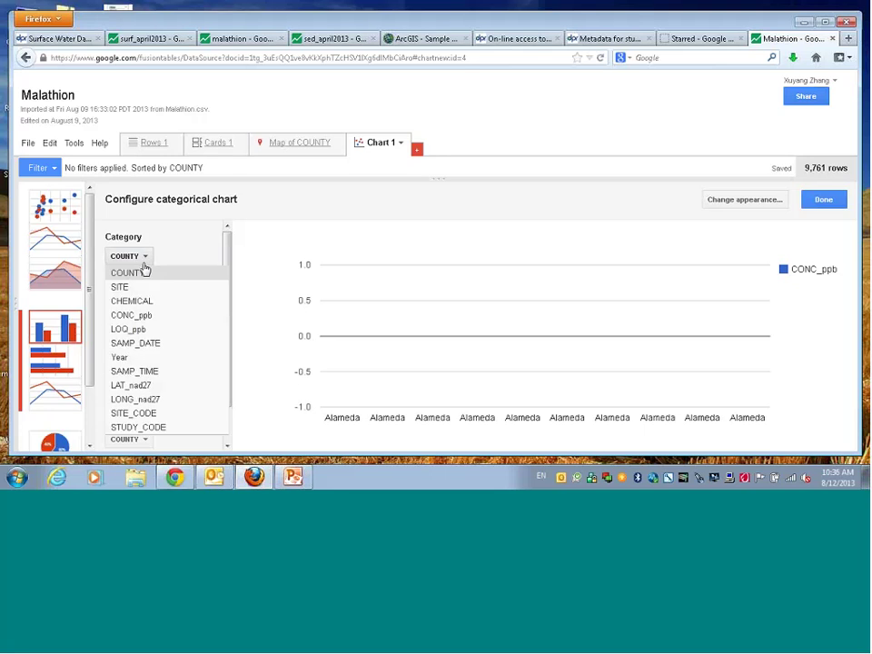
{"action": "left_click", "coordinate": [139, 274]}
{"action": "left_click", "coordinate": [194, 285]}
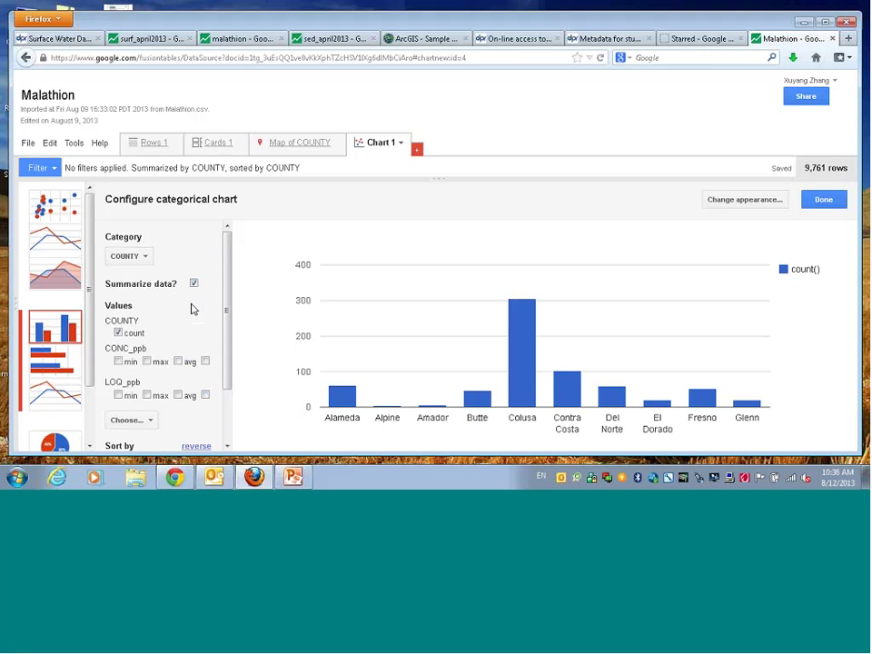
{"action": "scroll", "coordinate": [225, 281], "scroll_direction": "down", "scroll_amount": 2}
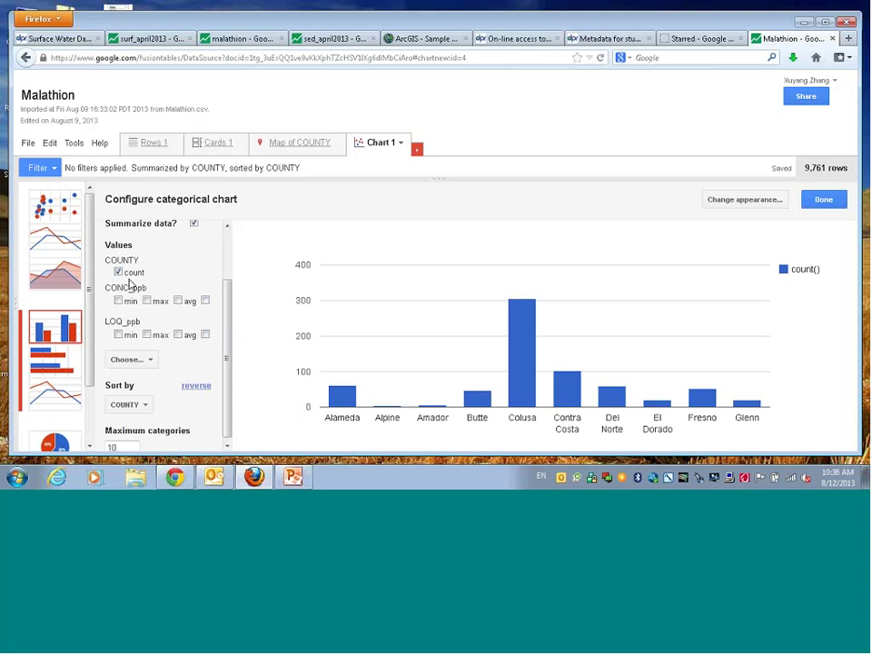
{"action": "left_click", "coordinate": [146, 300]}
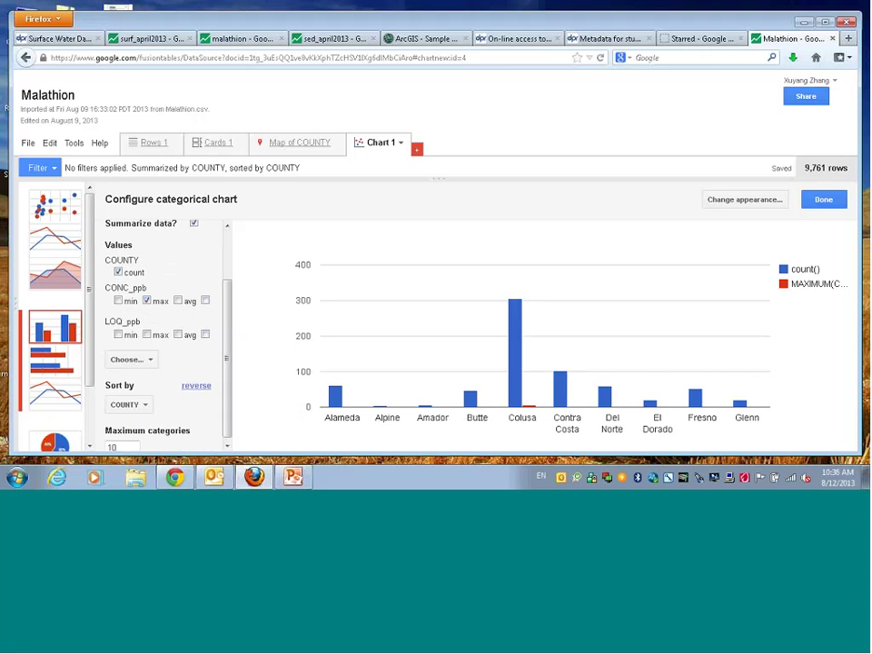
{"action": "scroll", "coordinate": [224, 357], "scroll_direction": "down", "scroll_amount": 1}
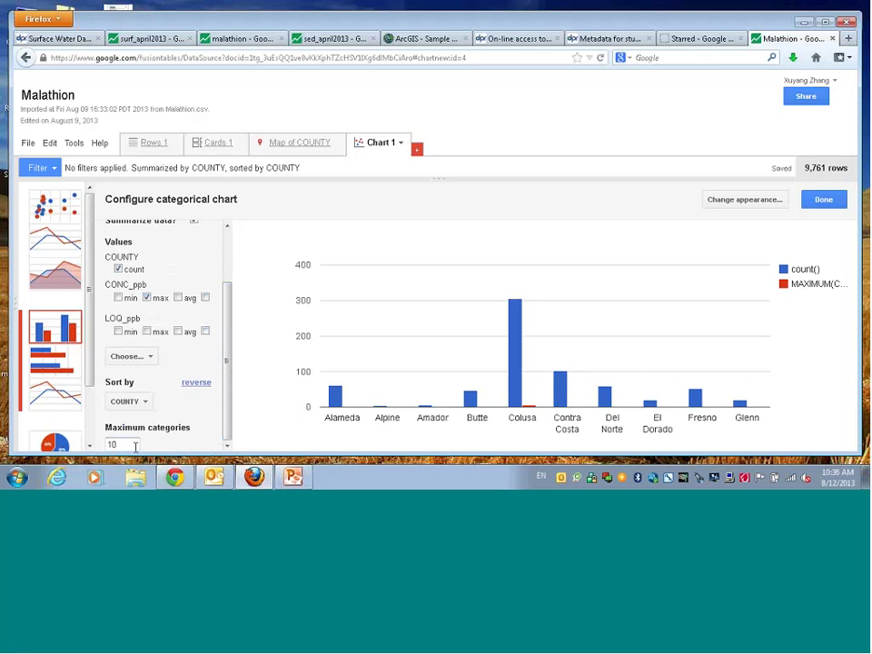
Set maximum categories to 50, sort ascending by maximum CONC_ppb, and drop the count series
{"action": "double_click", "coordinate": [135, 447]}
{"action": "type", "text": "50"}
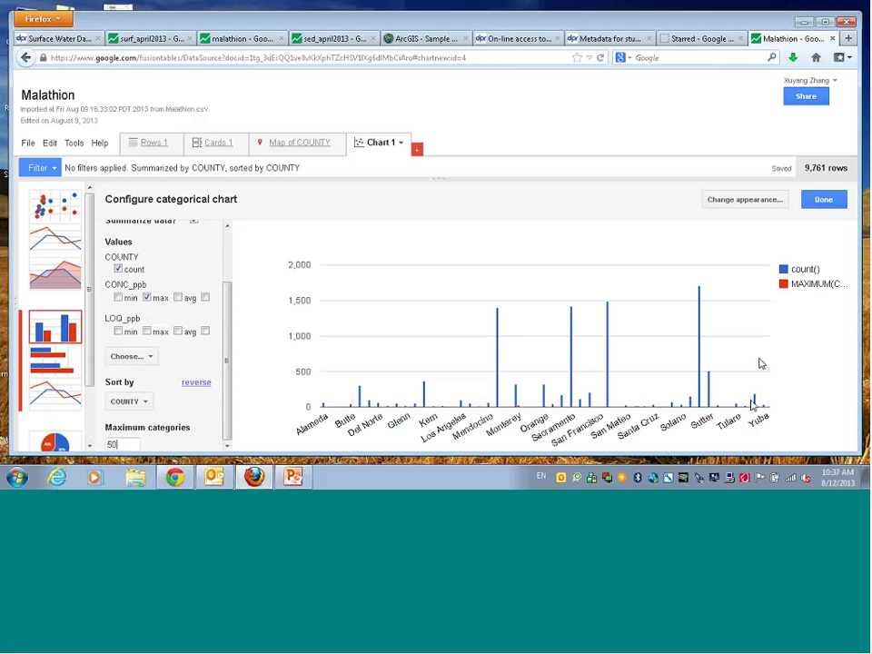
{"action": "left_click", "coordinate": [148, 406]}
{"action": "left_click", "coordinate": [150, 383]}
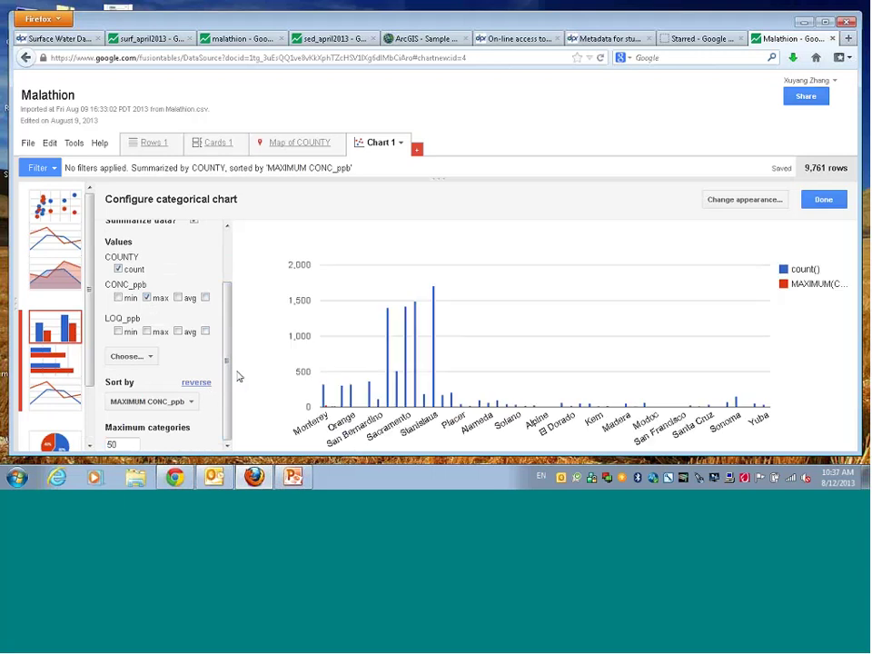
{"action": "left_click", "coordinate": [118, 270]}
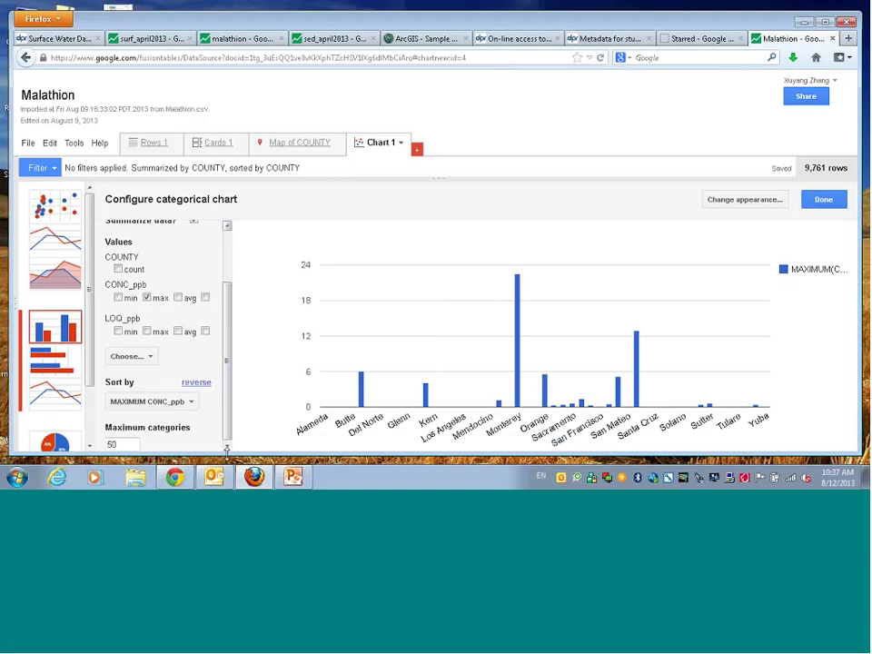
{"action": "left_click", "coordinate": [196, 383]}
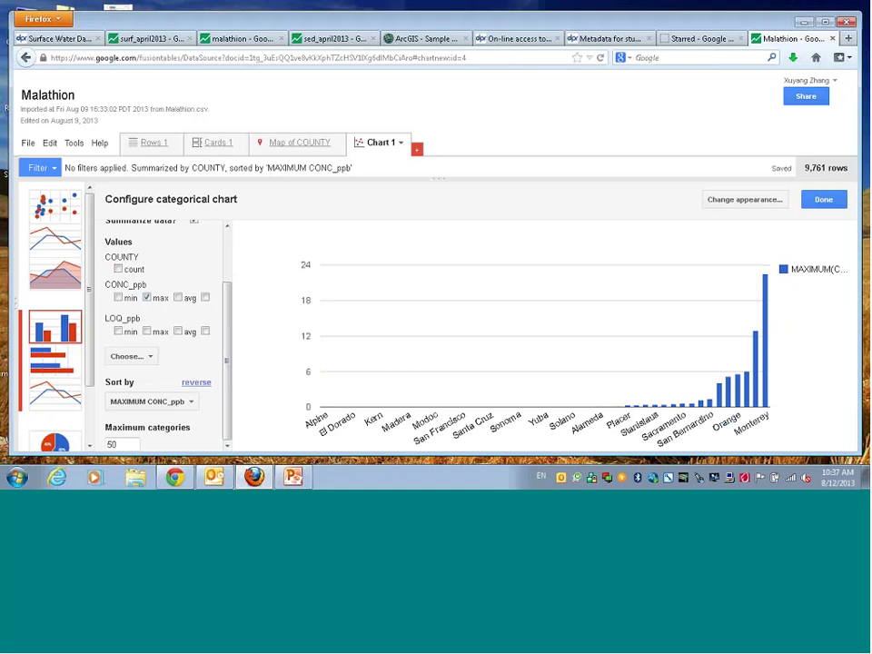
{"action": "mouse_move", "coordinate": [753, 372]}
{"action": "scroll", "coordinate": [92, 296], "scroll_direction": "down", "scroll_amount": 1}
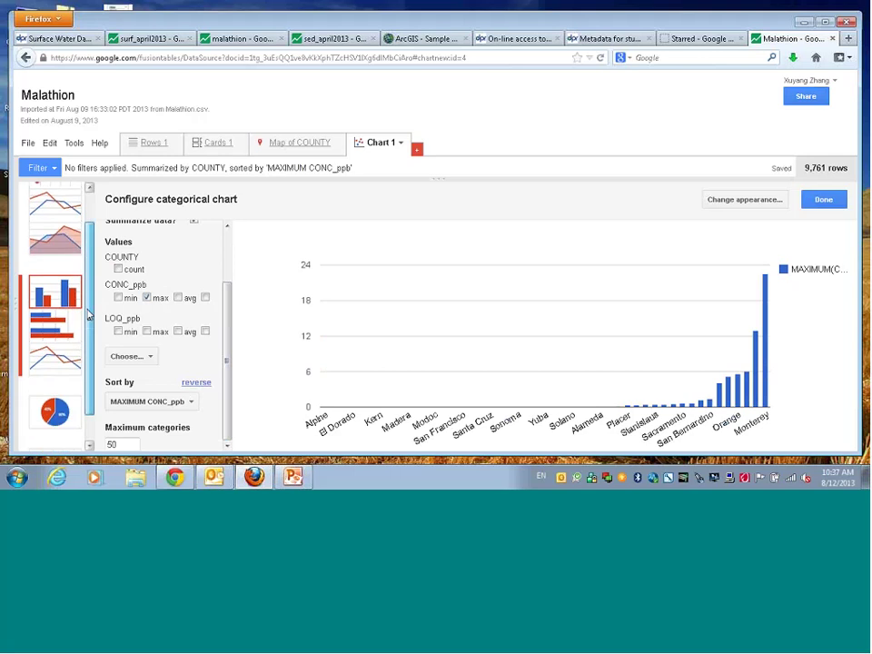
{"action": "left_click_drag", "start_coordinate": [88, 315], "coordinate": [88, 346]}
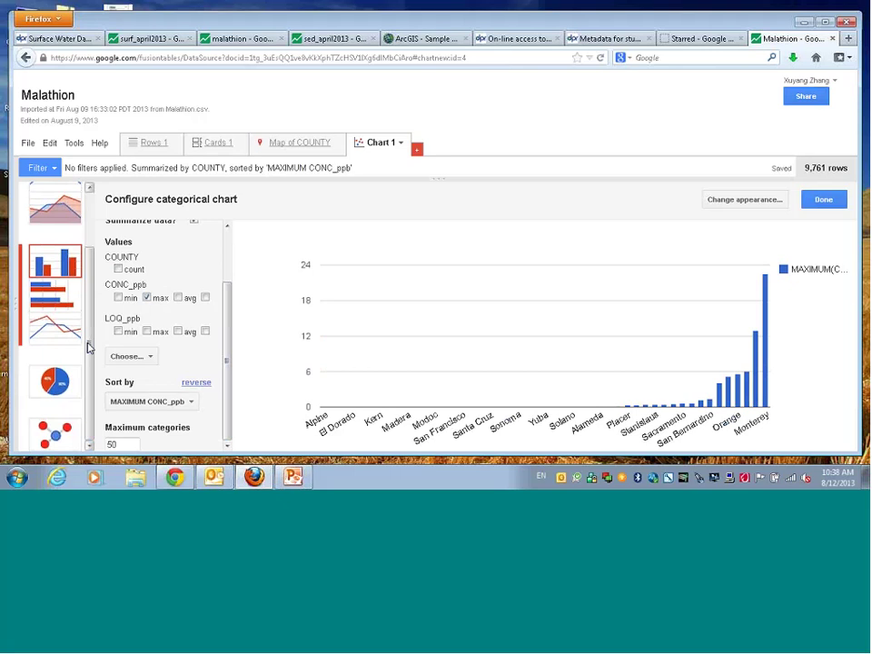
Turn Chart 1 into a pie chart sized by Count of COUNTY and show the add-tab menu
{"action": "left_click", "coordinate": [57, 380]}
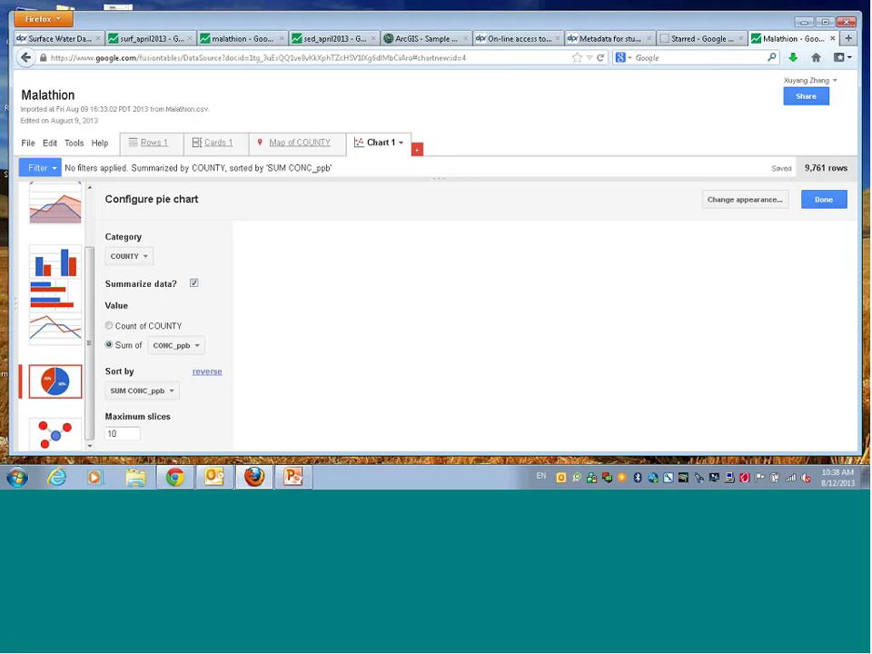
{"action": "left_click", "coordinate": [108, 326]}
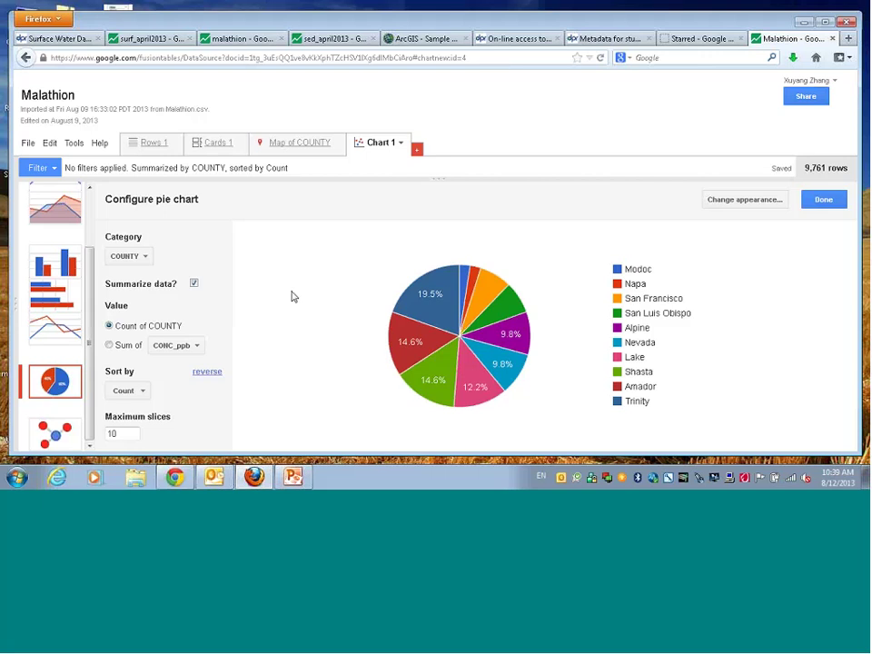
{"action": "left_click", "coordinate": [417, 151]}
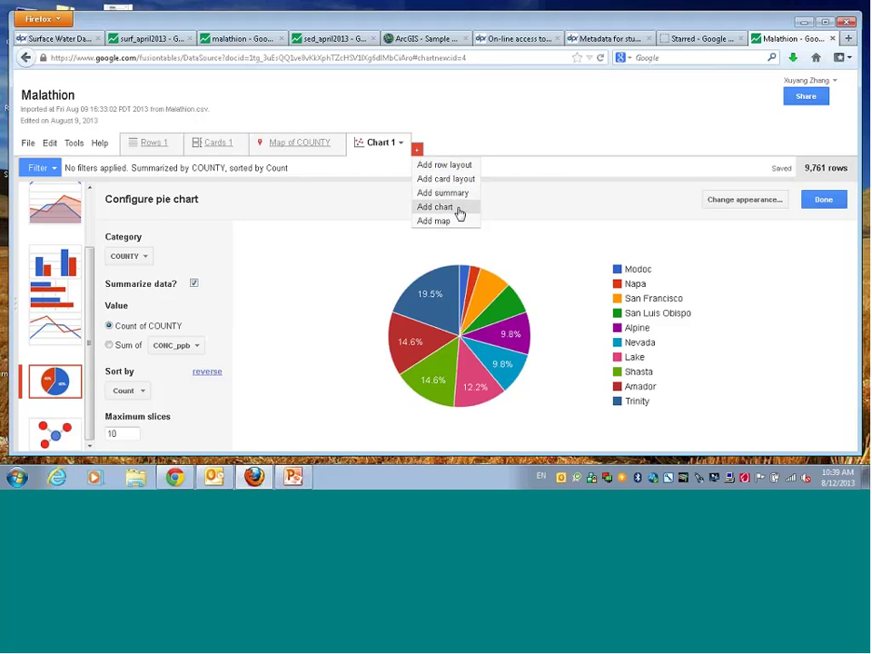
Close and reopen the add-tab menu beside Chart 1
{"action": "left_click", "coordinate": [525, 191]}
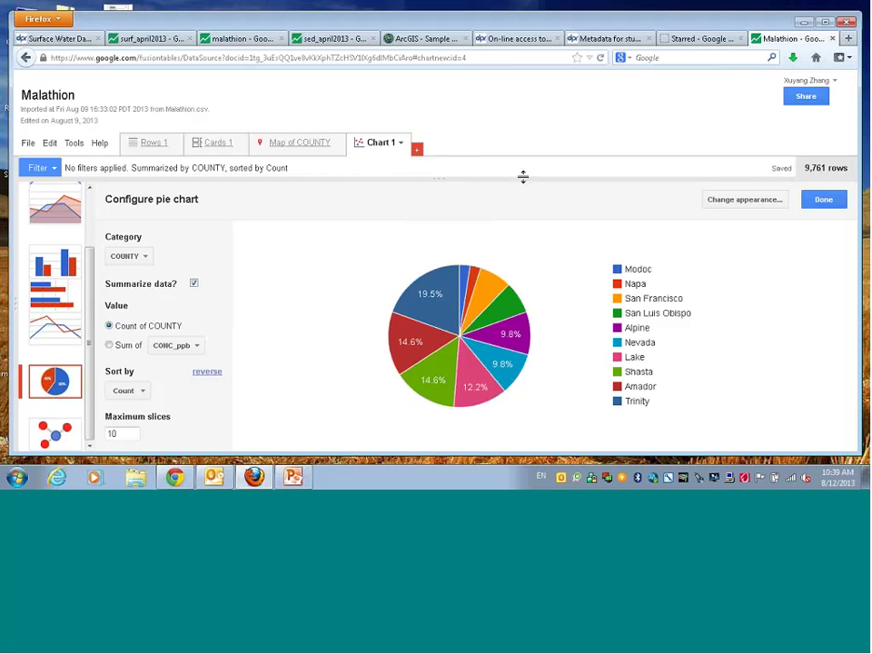
{"action": "left_click", "coordinate": [418, 151]}
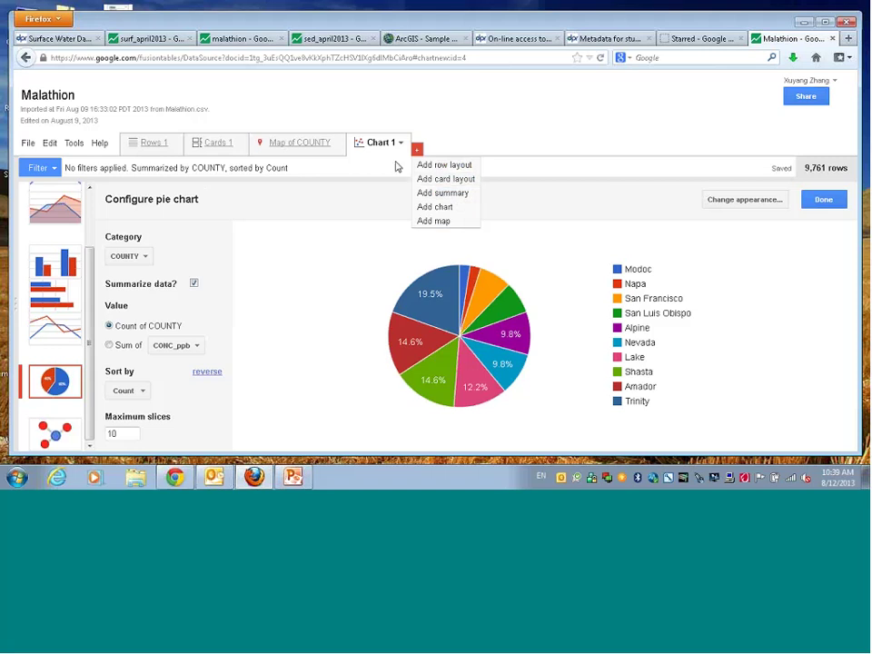
Go back to the Rows 1 table of Malathion records and open its tab dropdown menu
{"action": "left_click", "coordinate": [155, 148]}
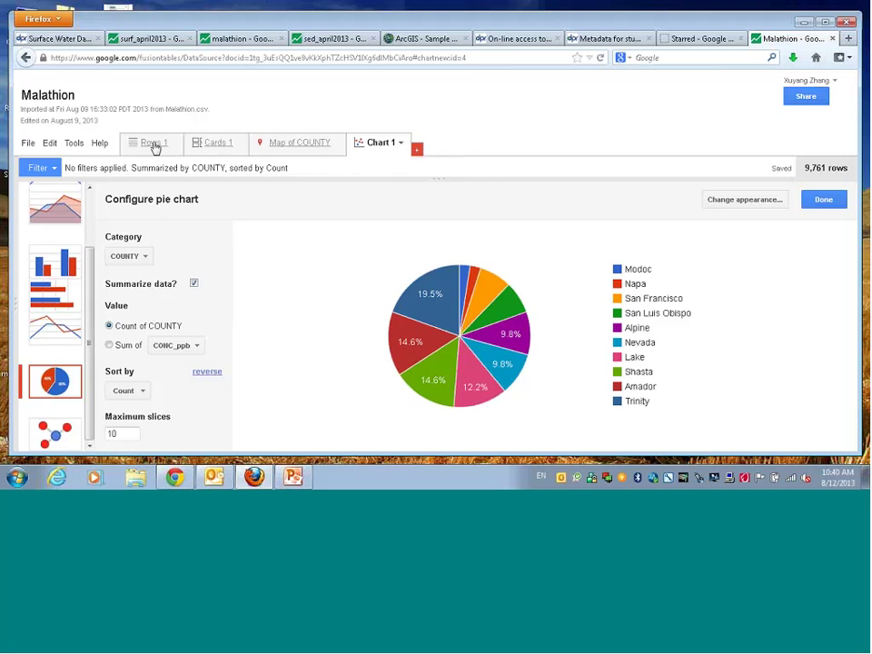
{"action": "left_click", "coordinate": [155, 145]}
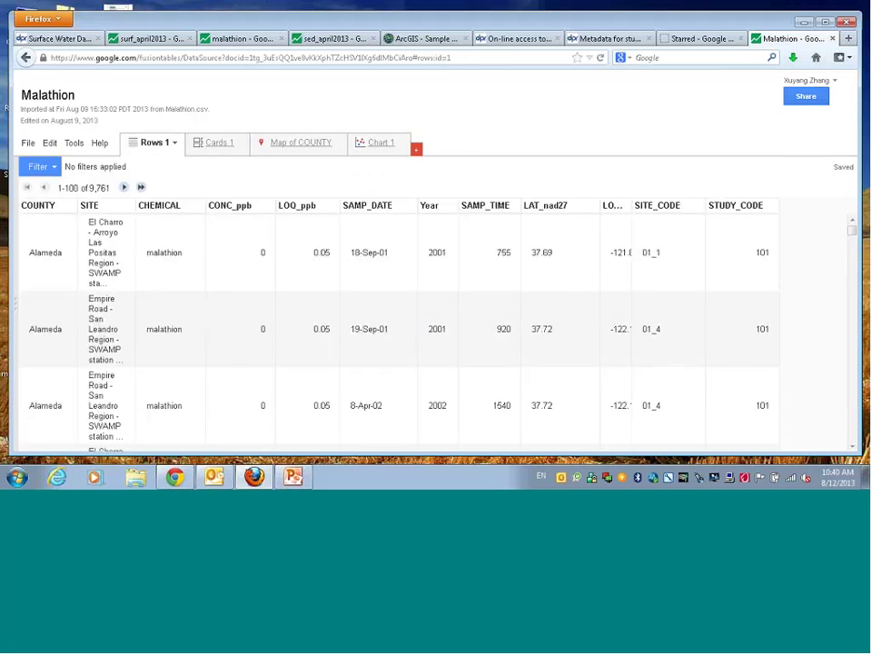
{"action": "scroll", "coordinate": [208, 334], "scroll_direction": "down", "scroll_amount": 1}
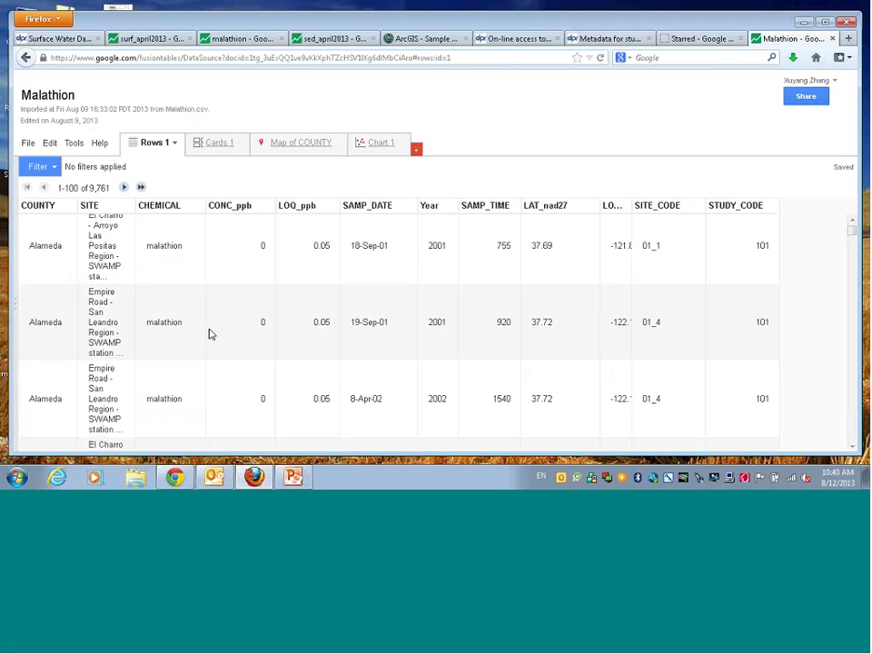
{"action": "scroll", "coordinate": [209, 335], "scroll_direction": "up", "scroll_amount": 1}
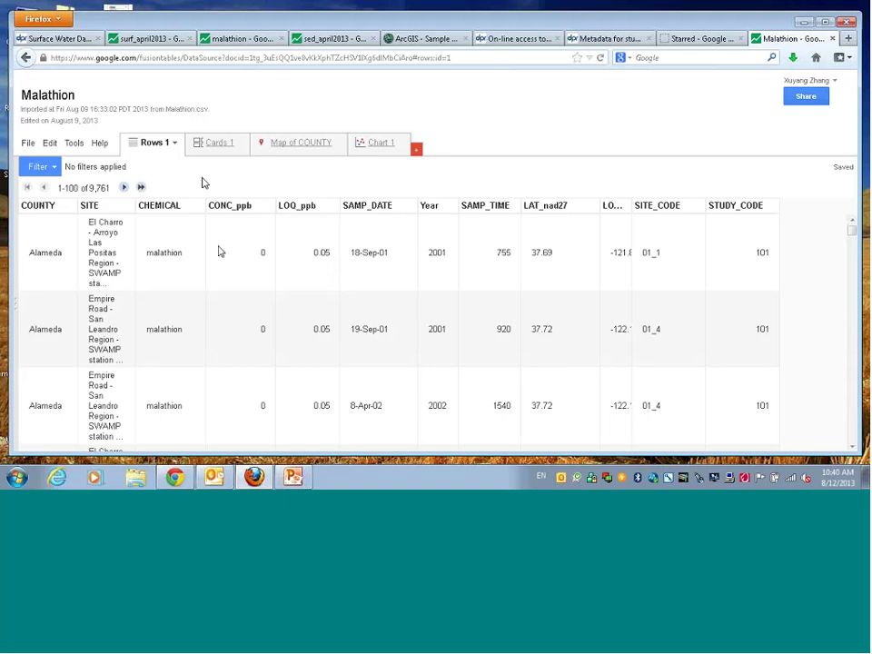
{"action": "left_click", "coordinate": [176, 145]}
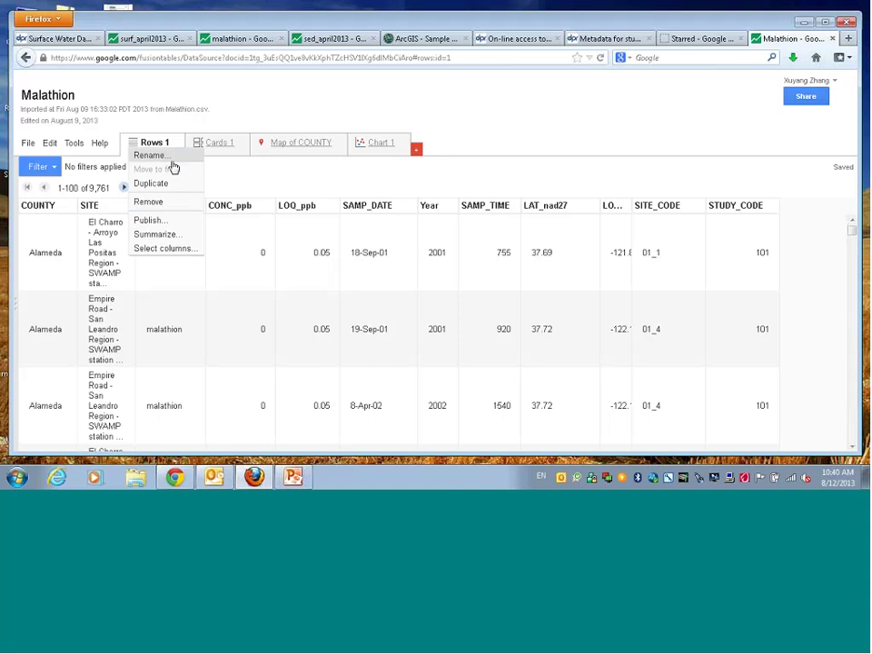
Open Choose summary columns and group the summary by COUNTY and Year
{"action": "left_click", "coordinate": [172, 235]}
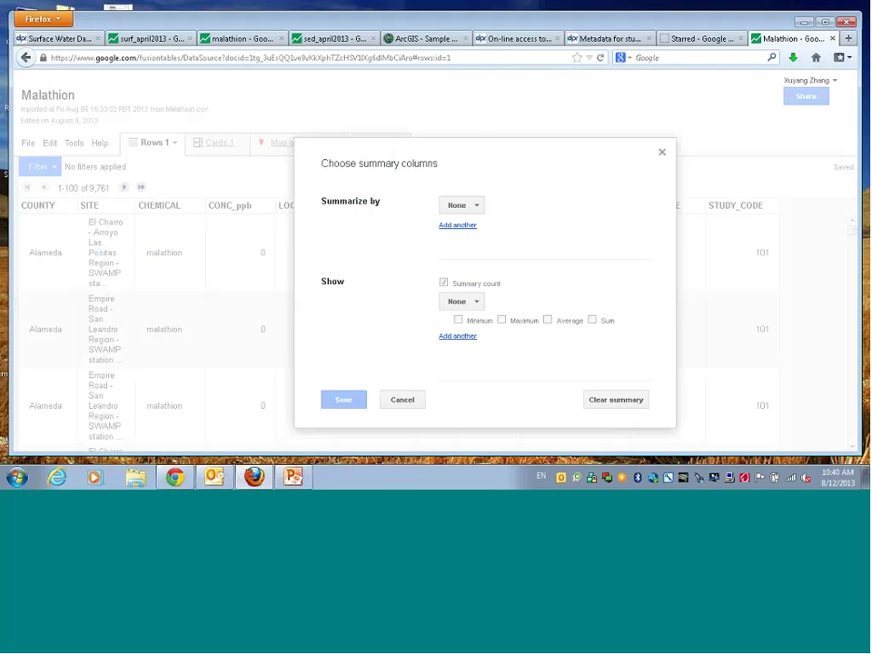
{"action": "left_click", "coordinate": [477, 206]}
{"action": "left_click", "coordinate": [463, 235]}
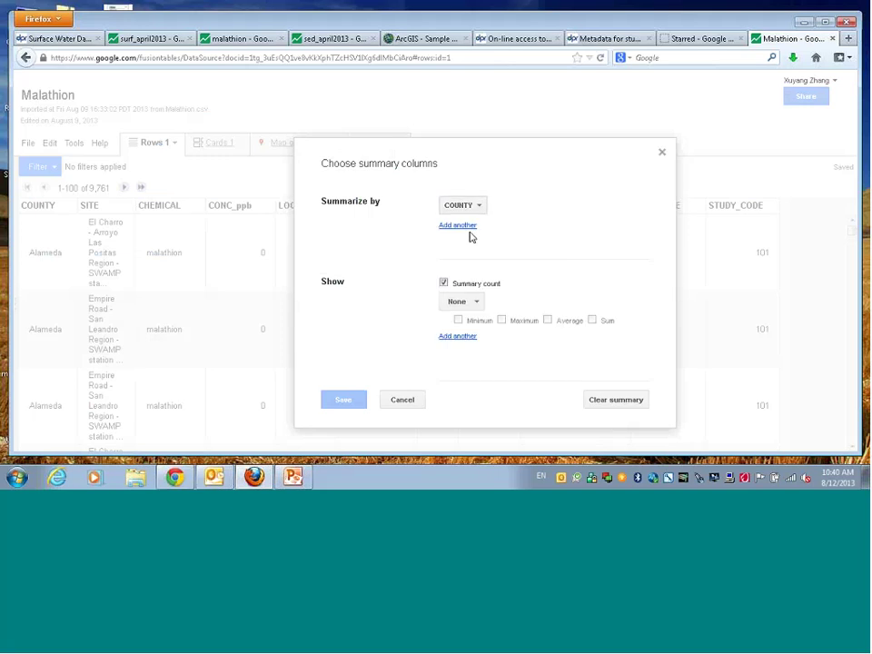
{"action": "left_click", "coordinate": [459, 225]}
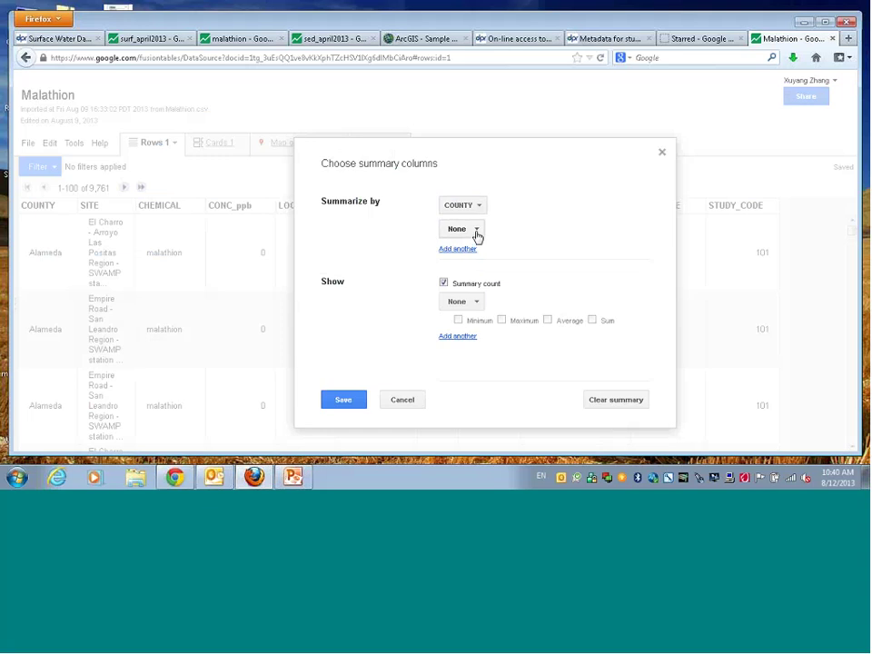
{"action": "left_click", "coordinate": [475, 232]}
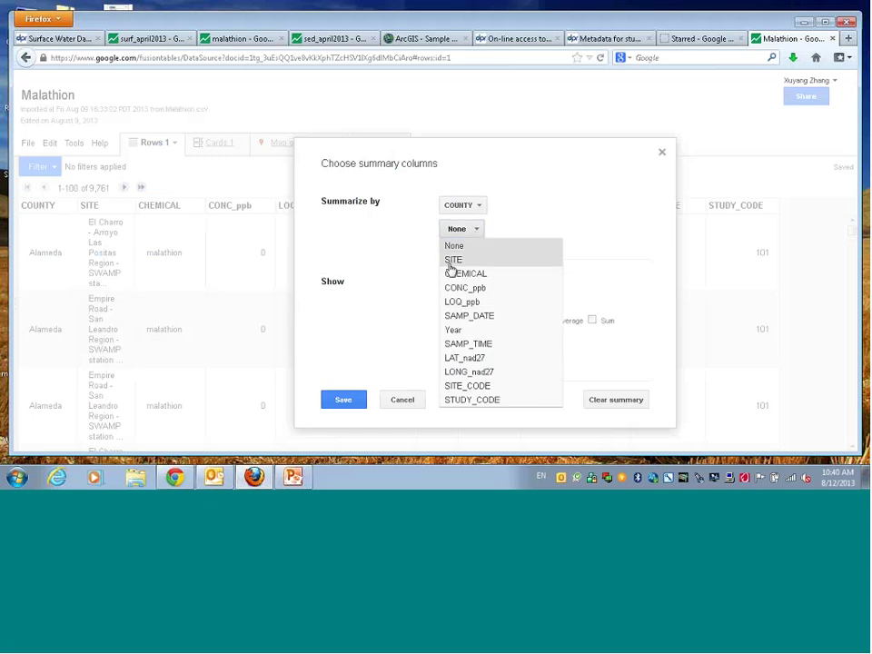
{"action": "left_click", "coordinate": [454, 329]}
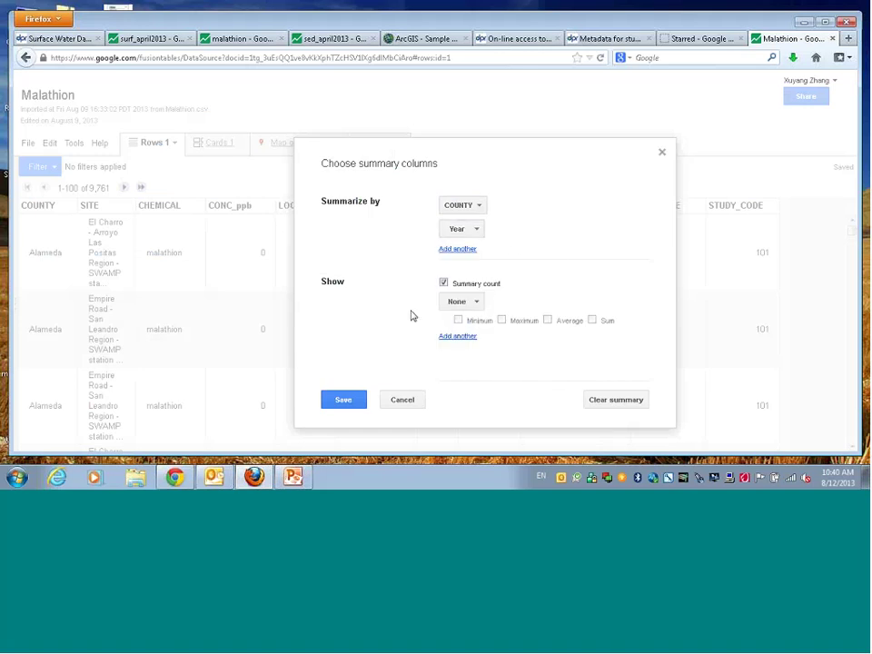
Summarize CONC_ppb with minimum, maximum and average, and save the summary
{"action": "left_click", "coordinate": [475, 303]}
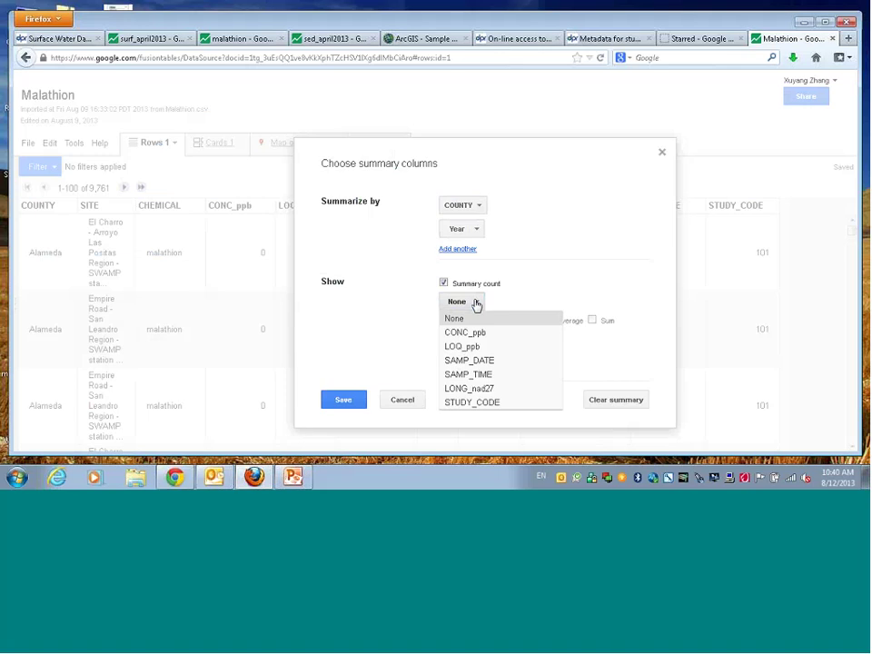
{"action": "left_click", "coordinate": [471, 332]}
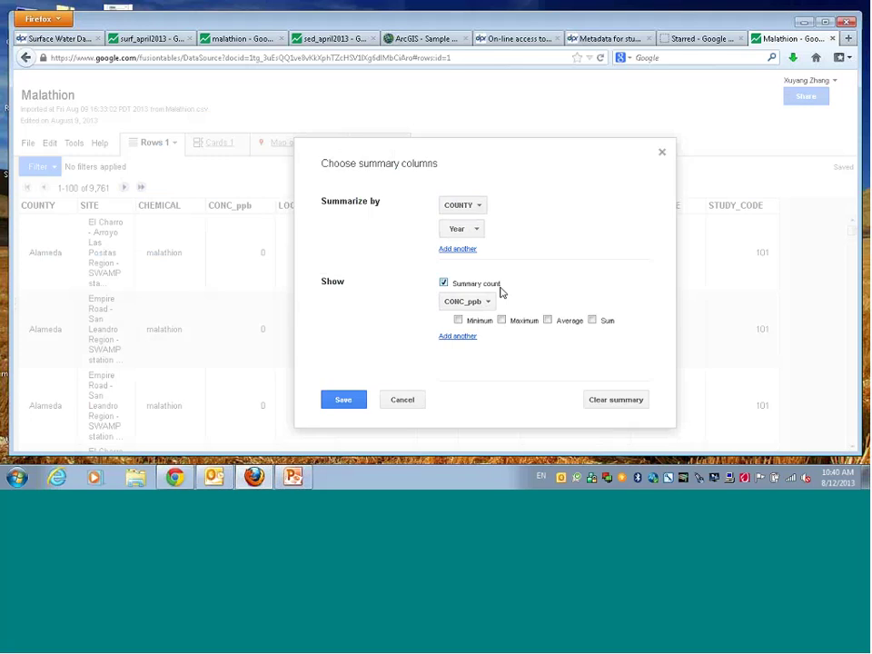
{"action": "left_click", "coordinate": [458, 319]}
{"action": "left_click", "coordinate": [501, 319]}
{"action": "left_click", "coordinate": [547, 320]}
{"action": "left_click", "coordinate": [343, 399]}
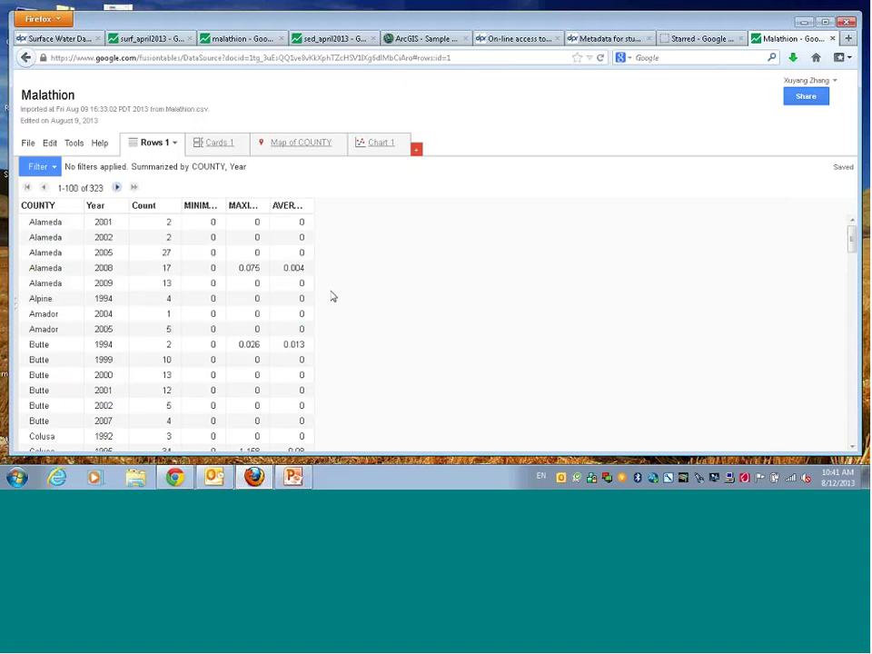
Widen the MINIMUM, MAXIMUM and AVERAGE CONC_ppb columns so their full headers show
{"action": "left_click_drag", "start_coordinate": [313, 205], "coordinate": [360, 210]}
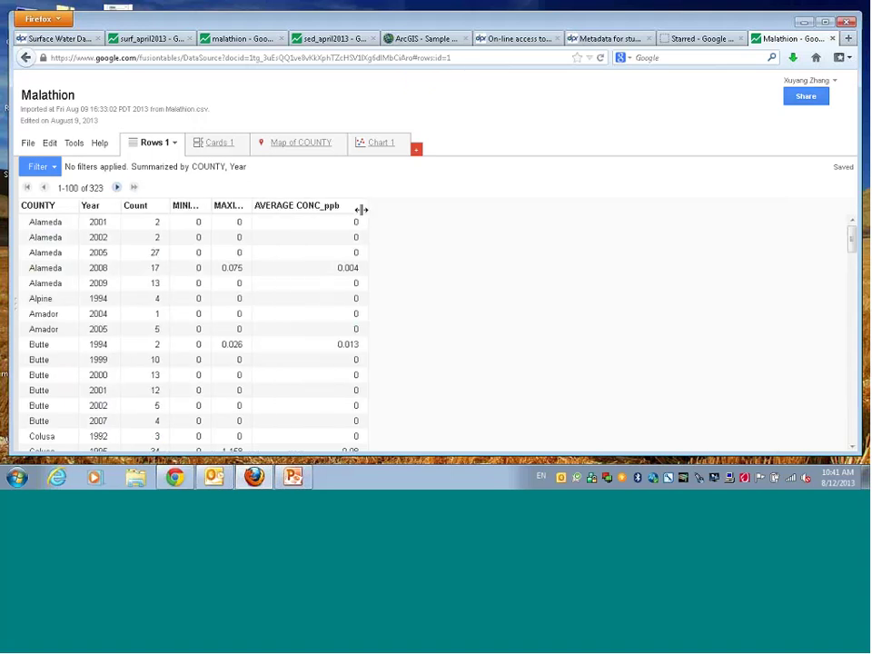
{"action": "double_click", "coordinate": [250, 205]}
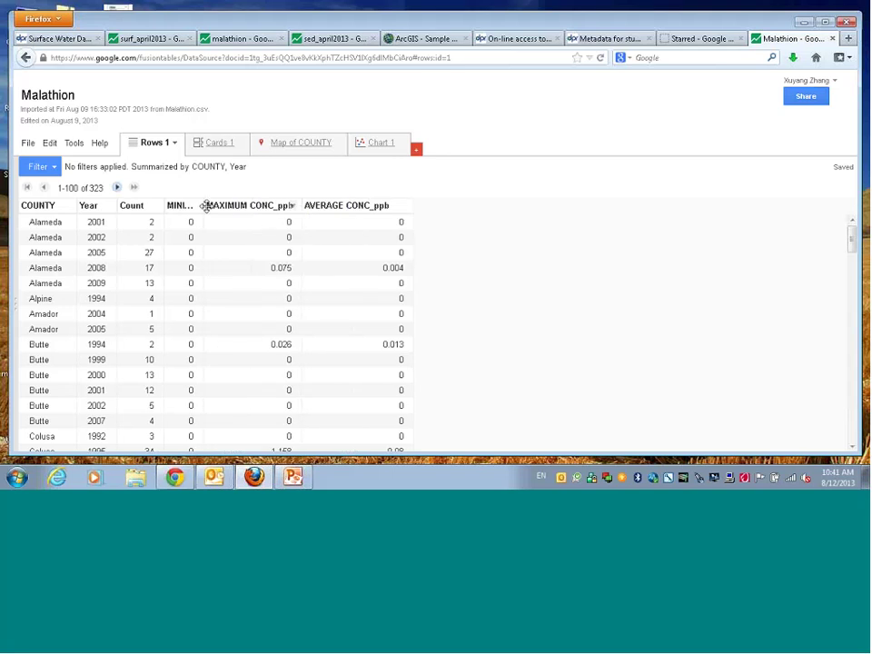
{"action": "left_click_drag", "start_coordinate": [205, 206], "coordinate": [253, 210]}
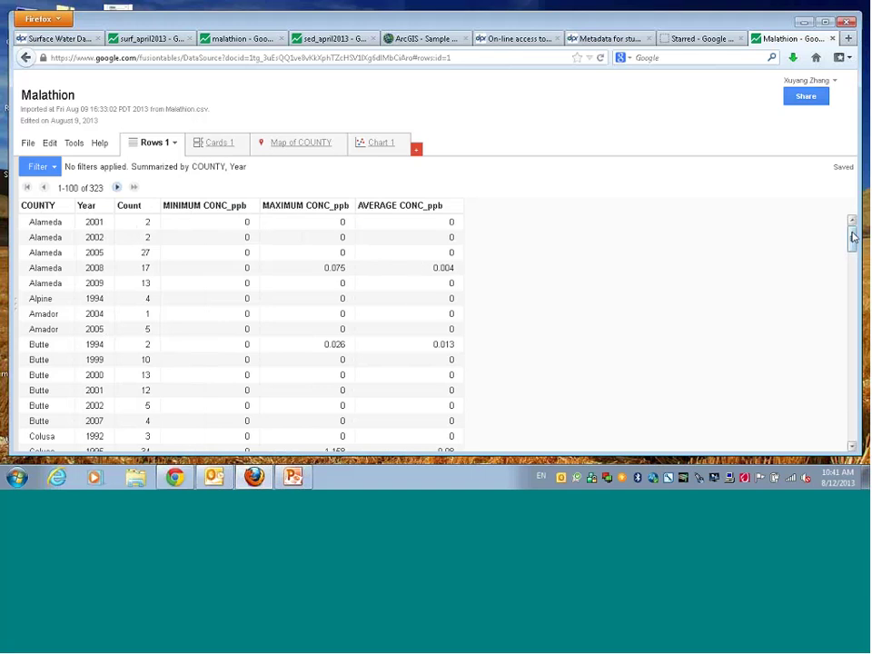
{"action": "mouse_move", "coordinate": [850, 237]}
{"action": "left_mouse_down"}
{"action": "mouse_move", "coordinate": [837, 427]}
{"action": "mouse_move", "coordinate": [841, 233]}
{"action": "left_mouse_up"}
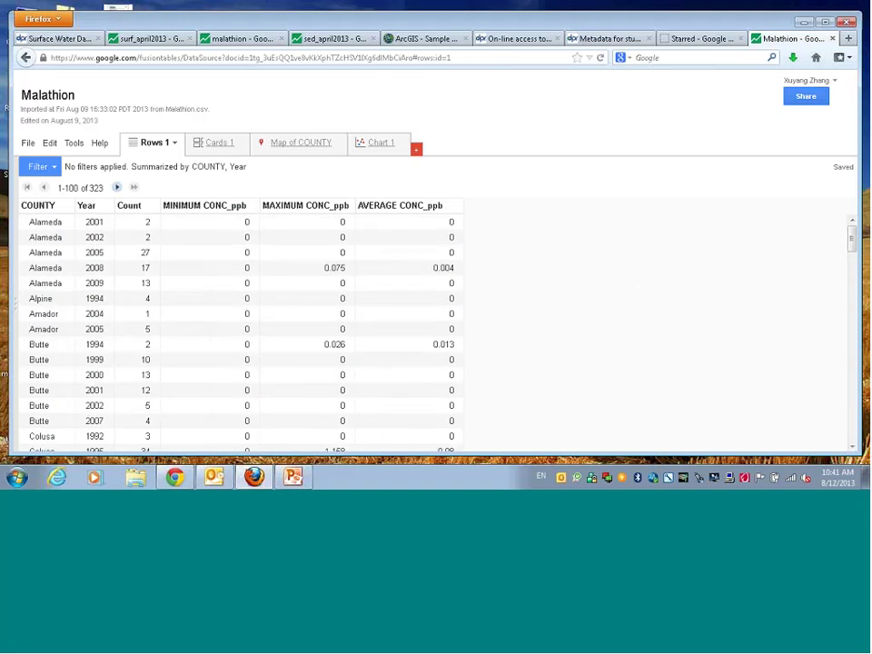
{"action": "left_click", "coordinate": [49, 143]}
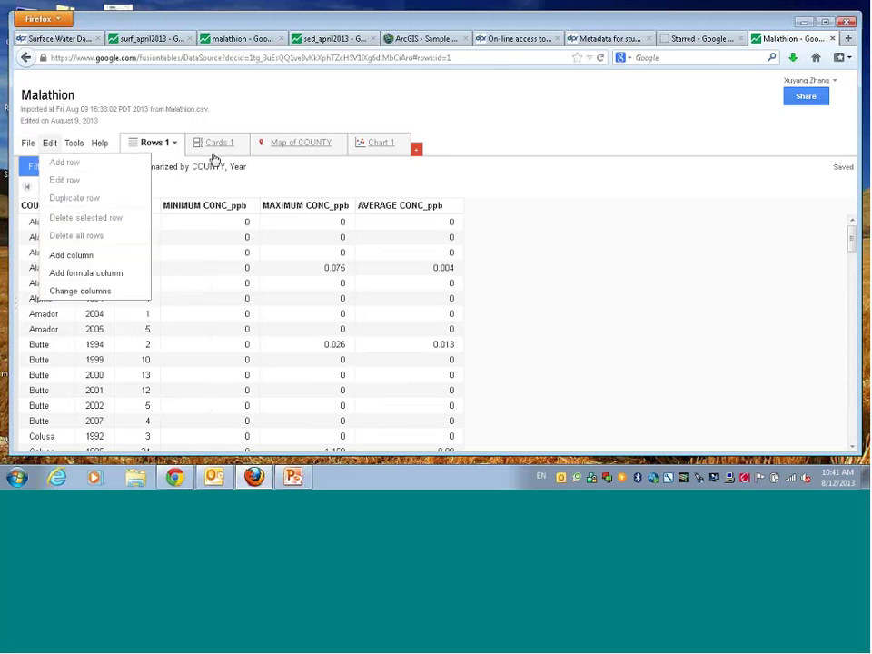
{"action": "left_click", "coordinate": [154, 145]}
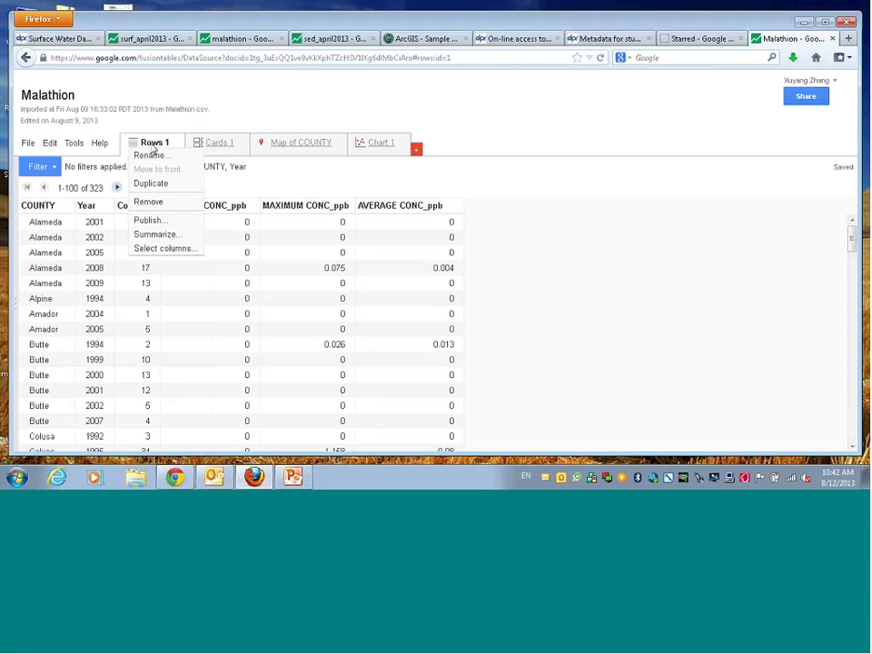
Clear the COUNTY-Year summary from the Rows 1 view, restoring all 9,761 Malathion rows
{"action": "left_click", "coordinate": [159, 235]}
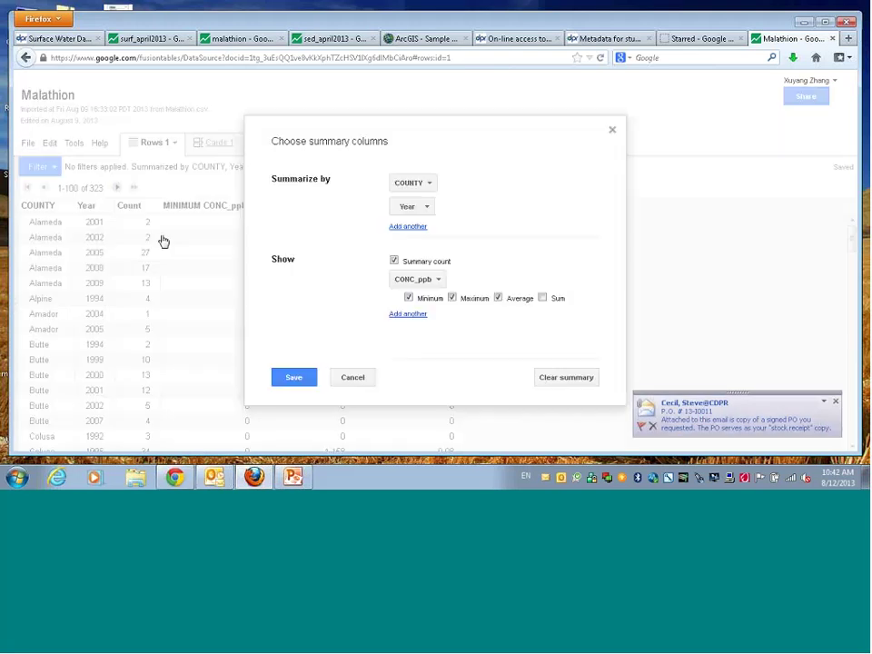
{"action": "left_click", "coordinate": [570, 378]}
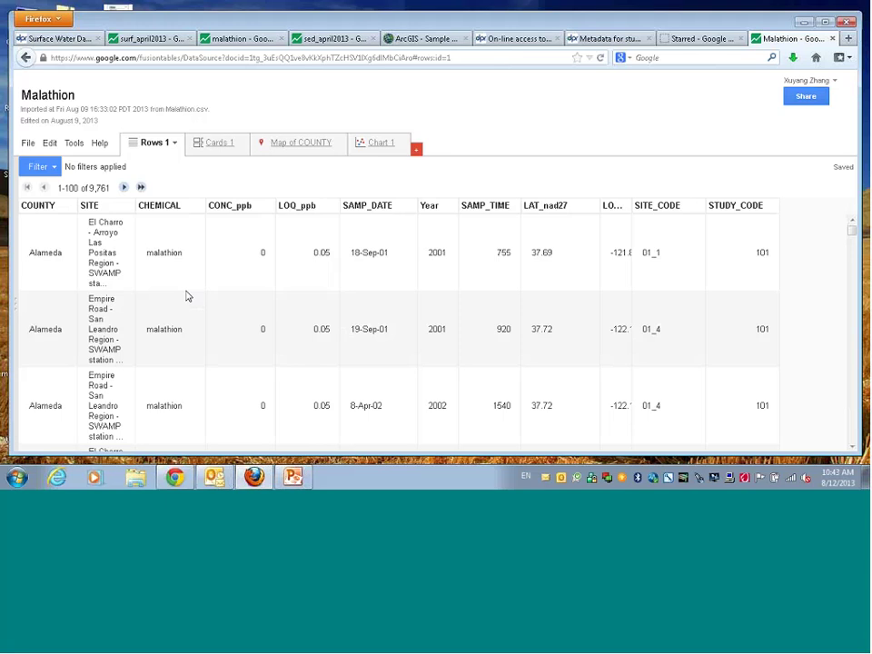
Filter CONC_ppb to a minimum of 0.0000001, narrowing the Malathion table to 433 rows
{"action": "left_click", "coordinate": [53, 167]}
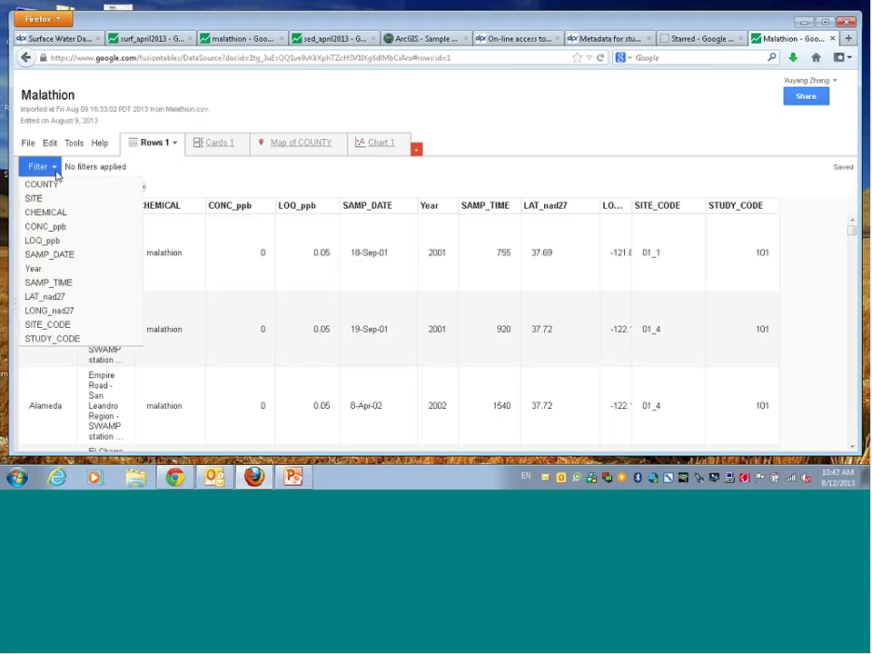
{"action": "left_click", "coordinate": [52, 227]}
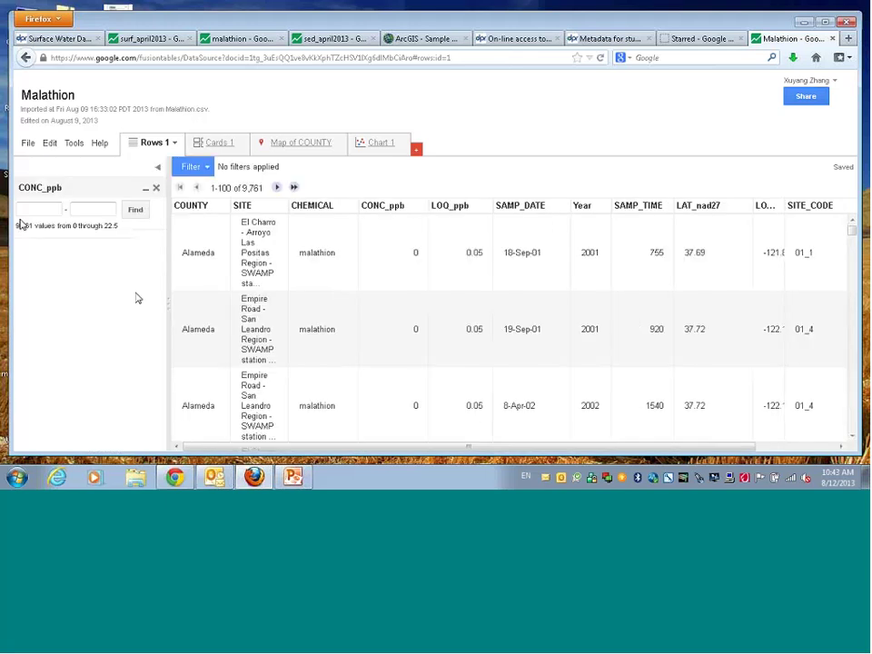
{"action": "left_click", "coordinate": [52, 210]}
{"action": "type", "text": "0.0000"}
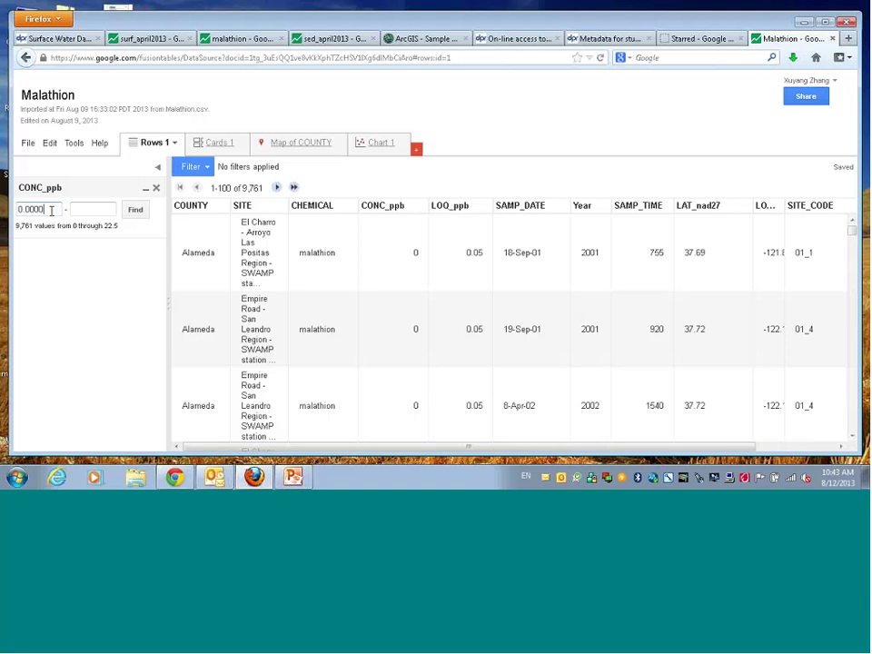
{"action": "type", "text": "1"}
{"action": "left_click", "coordinate": [45, 209]}
{"action": "type", "text": "00"}
{"action": "left_click", "coordinate": [134, 210]}
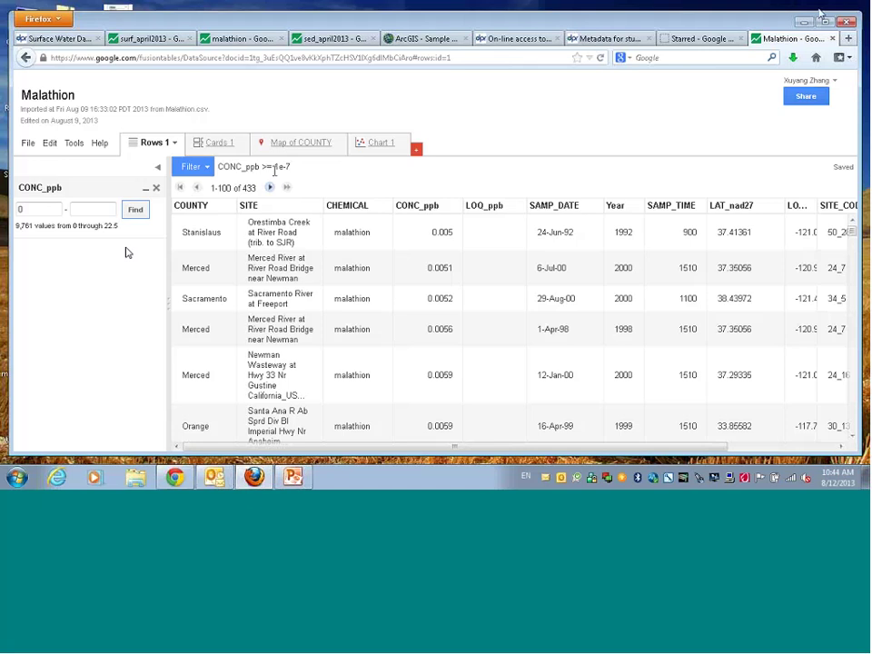
{"action": "left_click", "coordinate": [100, 144]}
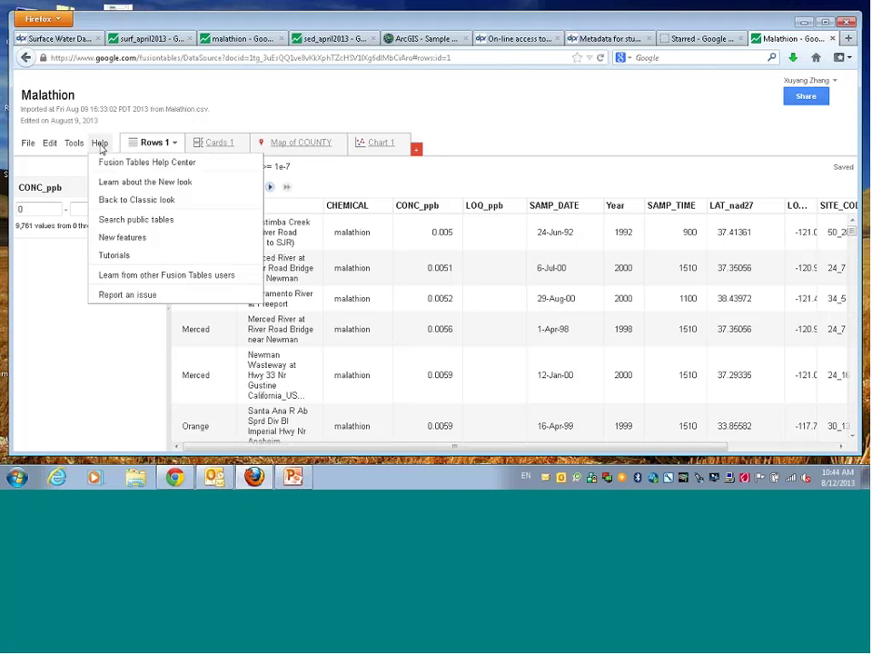
Switch the table back to the classic look and add a filter condition
{"action": "left_click", "coordinate": [132, 203]}
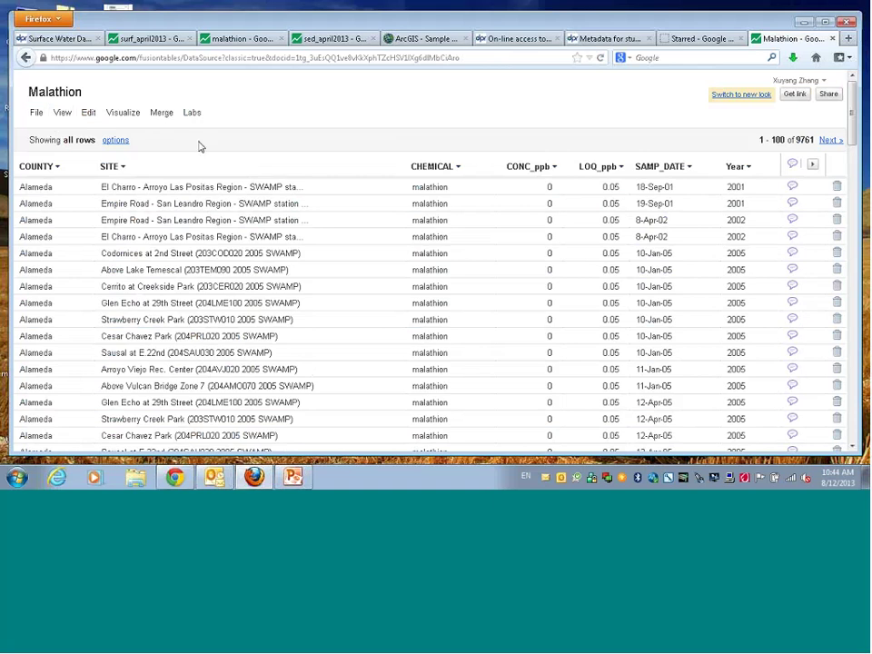
{"action": "left_click", "coordinate": [87, 116]}
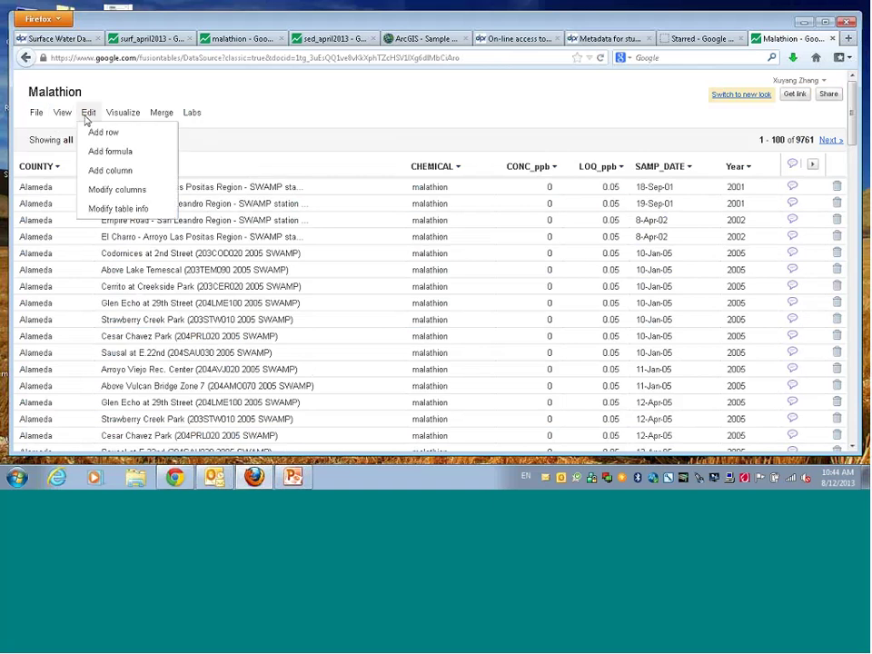
{"action": "mouse_move", "coordinate": [61, 116]}
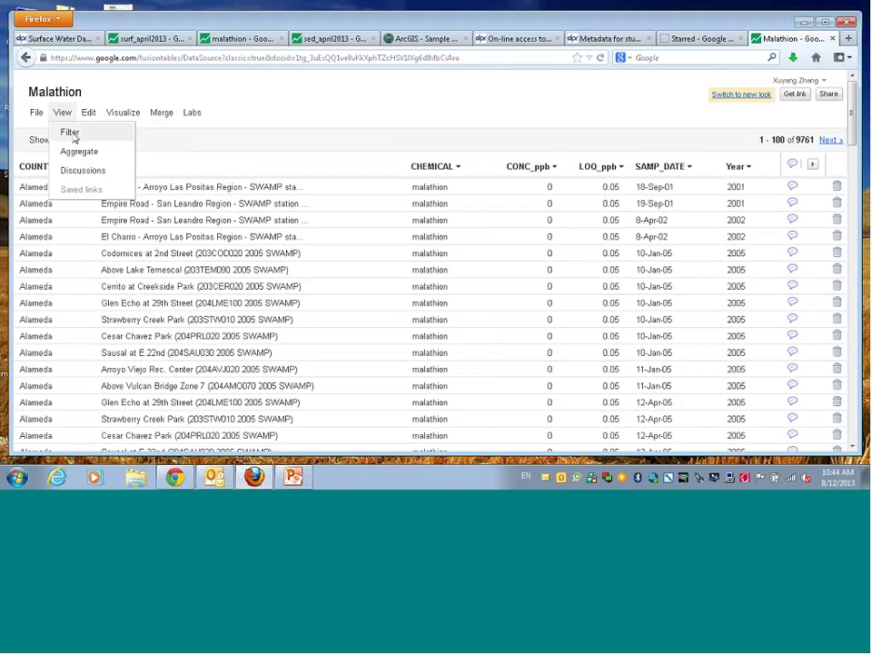
{"action": "left_click", "coordinate": [71, 134]}
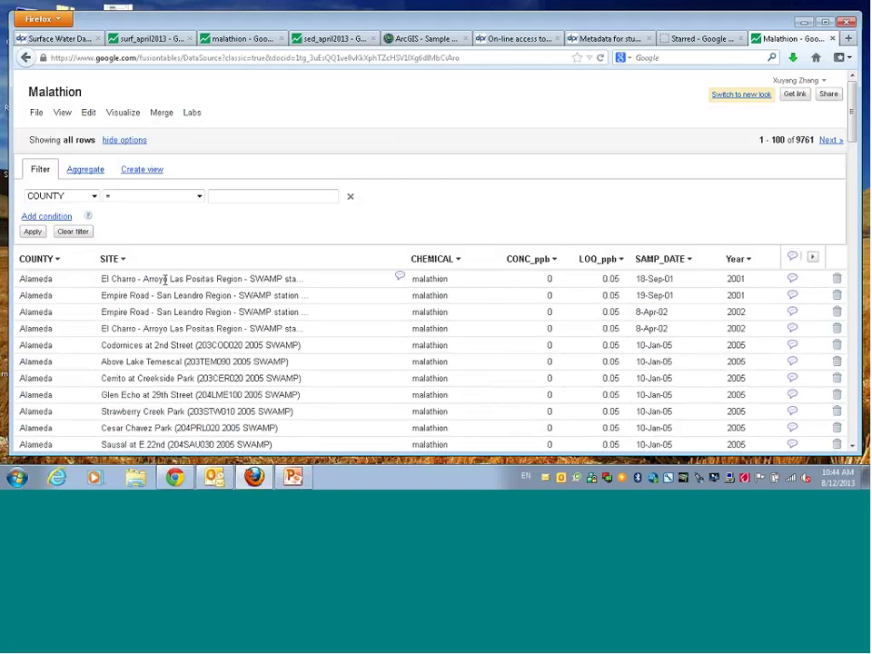
Set the filter condition to CONC_ppb > 0 and apply it
{"action": "left_click", "coordinate": [93, 196]}
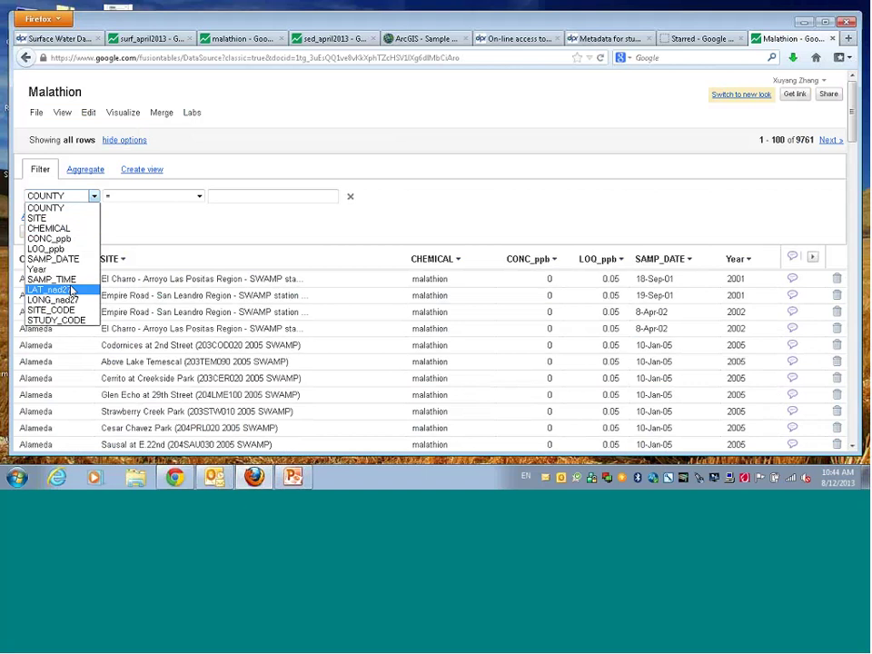
{"action": "left_click", "coordinate": [49, 238]}
{"action": "left_click", "coordinate": [189, 198]}
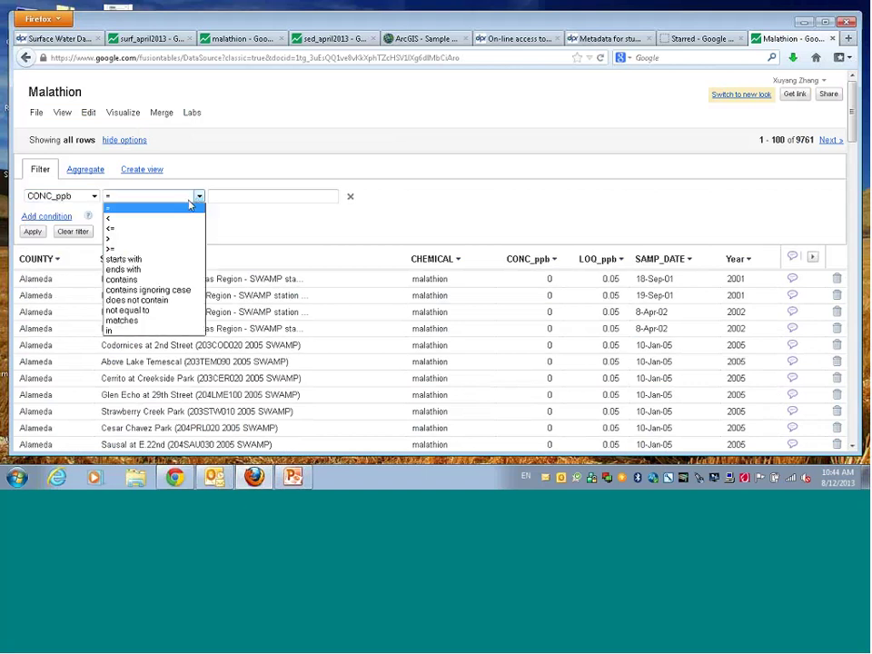
{"action": "left_click", "coordinate": [141, 238]}
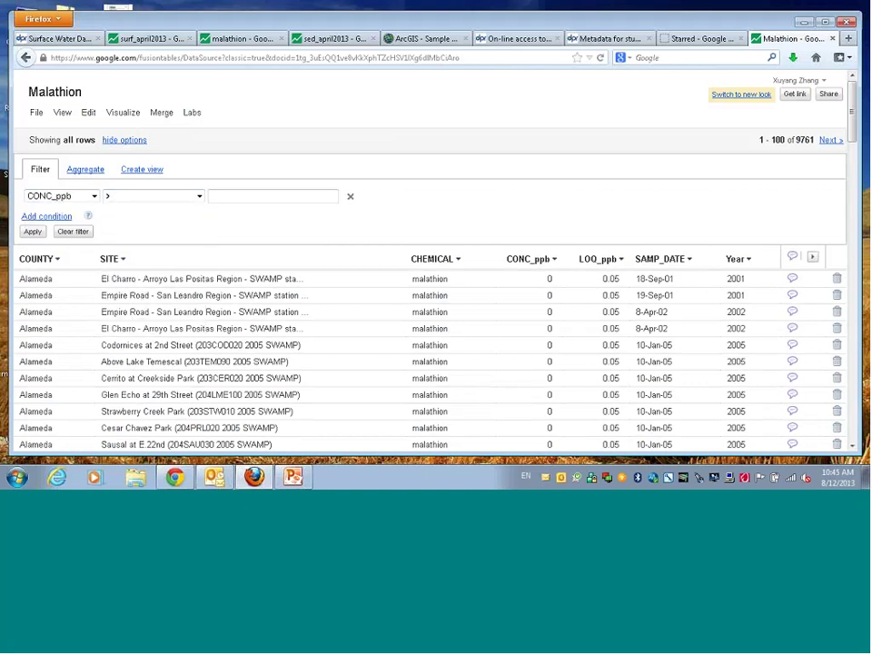
{"action": "left_click", "coordinate": [251, 196]}
{"action": "type", "text": "0"}
{"action": "left_click", "coordinate": [31, 233]}
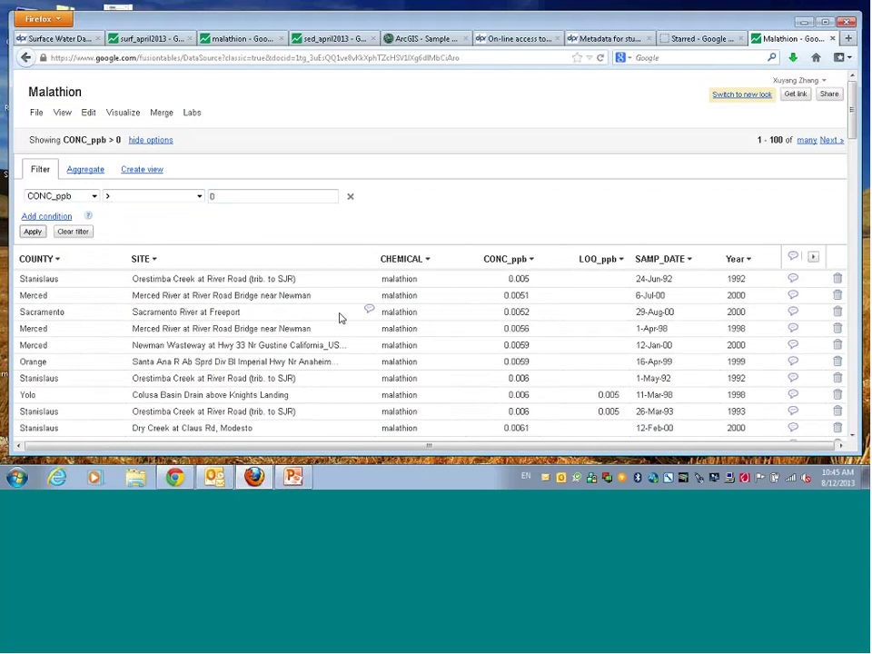
{"action": "scroll", "coordinate": [340, 317], "scroll_direction": "down", "scroll_amount": 3}
{"action": "scroll", "coordinate": [635, 338], "scroll_direction": "up", "scroll_amount": 1}
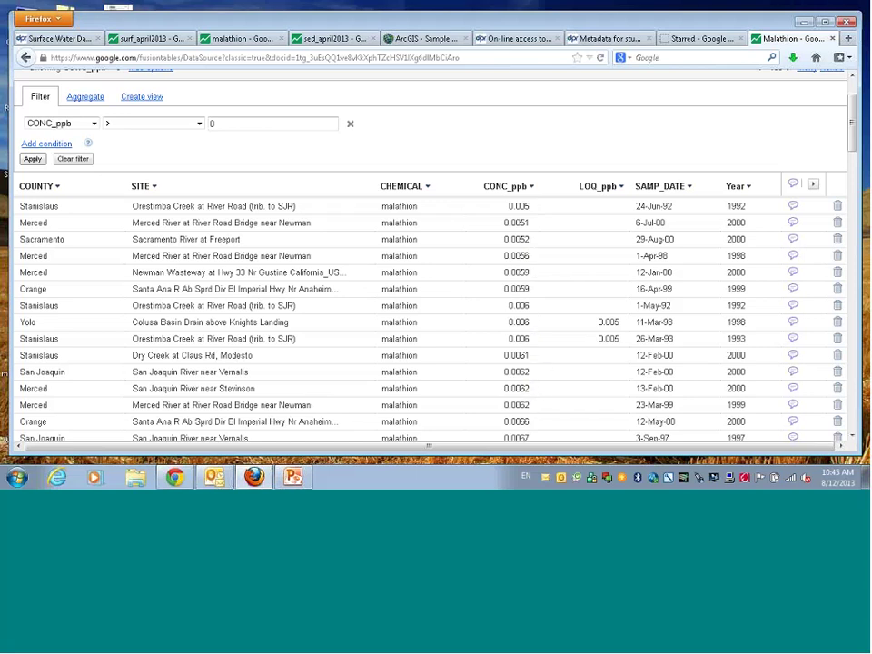
{"action": "scroll", "coordinate": [325, 217], "scroll_direction": "up", "scroll_amount": 1}
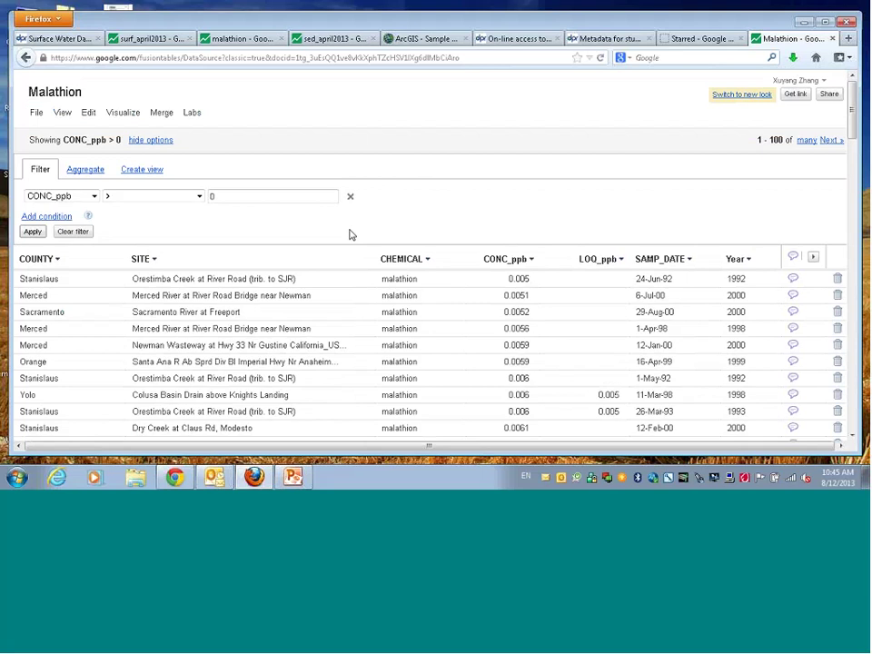
Open the malathion spreadsheet in Excel, widen SAMP_DATE and STUDY_CODE, then return to Fusion Tables
{"action": "left_click", "coordinate": [802, 23]}
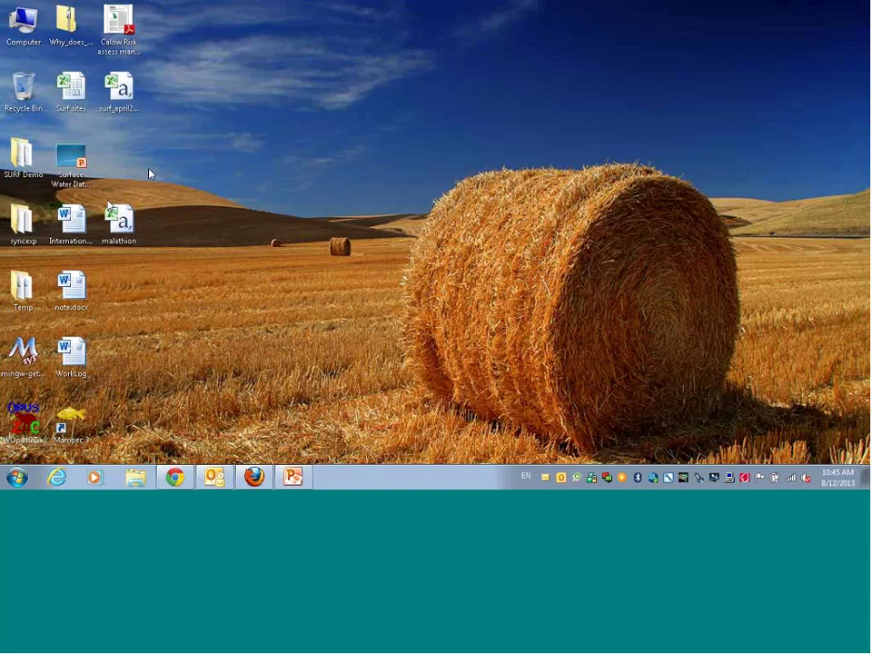
{"action": "double_click", "coordinate": [134, 241]}
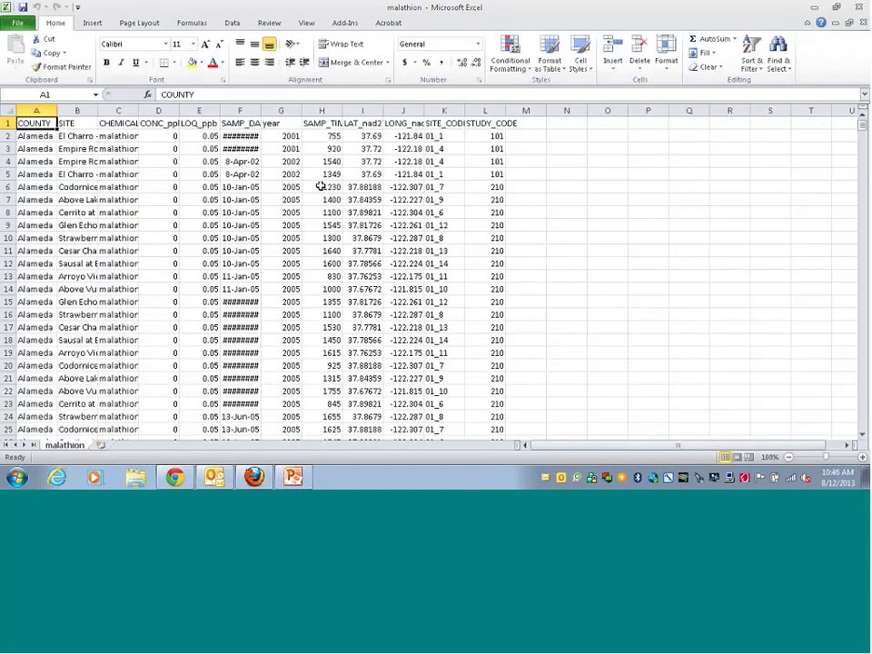
{"action": "left_click_drag", "start_coordinate": [261, 110], "coordinate": [277, 110]}
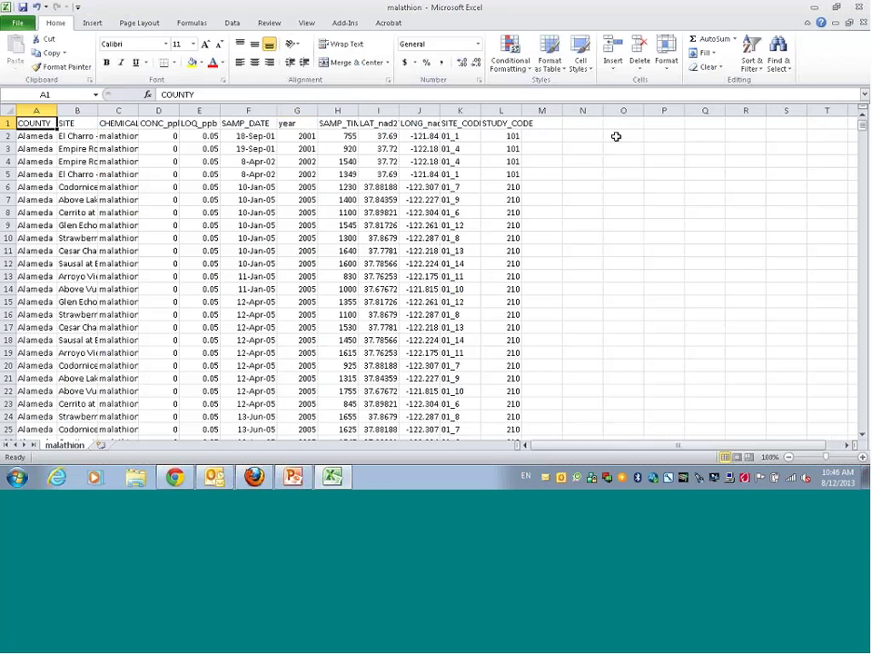
{"action": "left_click_drag", "start_coordinate": [522, 111], "coordinate": [553, 111]}
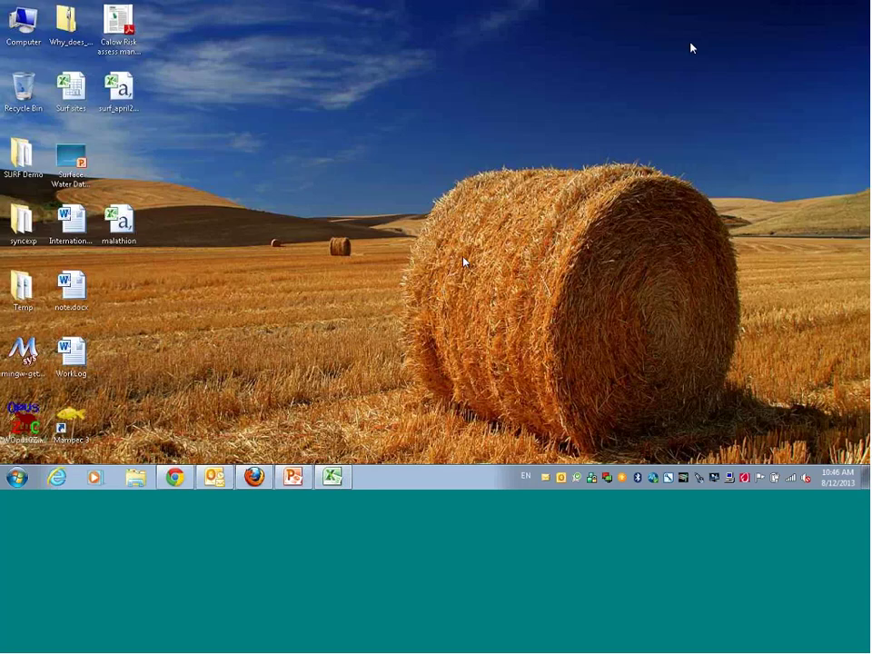
{"action": "left_click", "coordinate": [814, 7]}
{"action": "key", "text": "alt+Tab"}
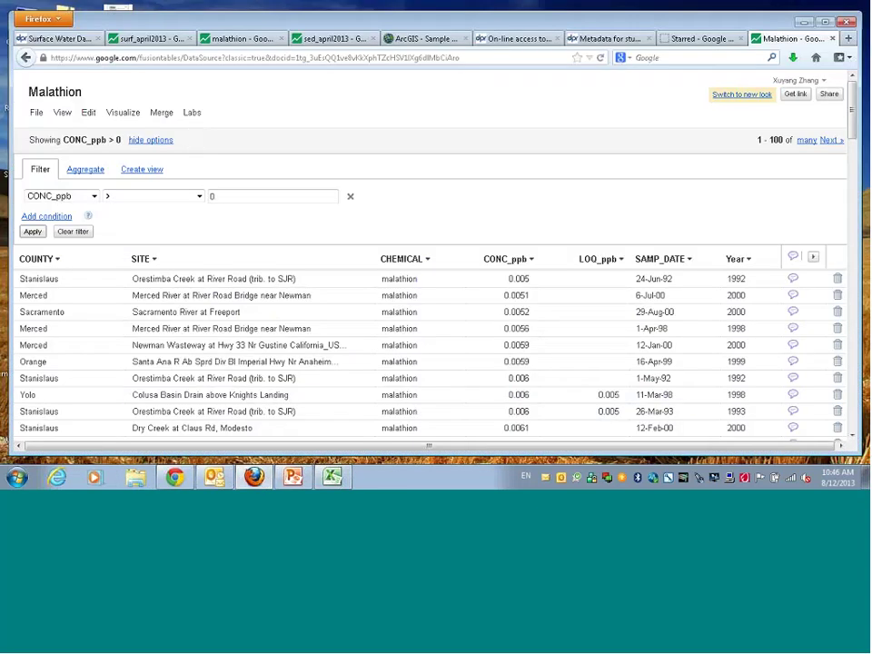
Switch to the new look and add a column named year2
{"action": "left_click", "coordinate": [741, 97]}
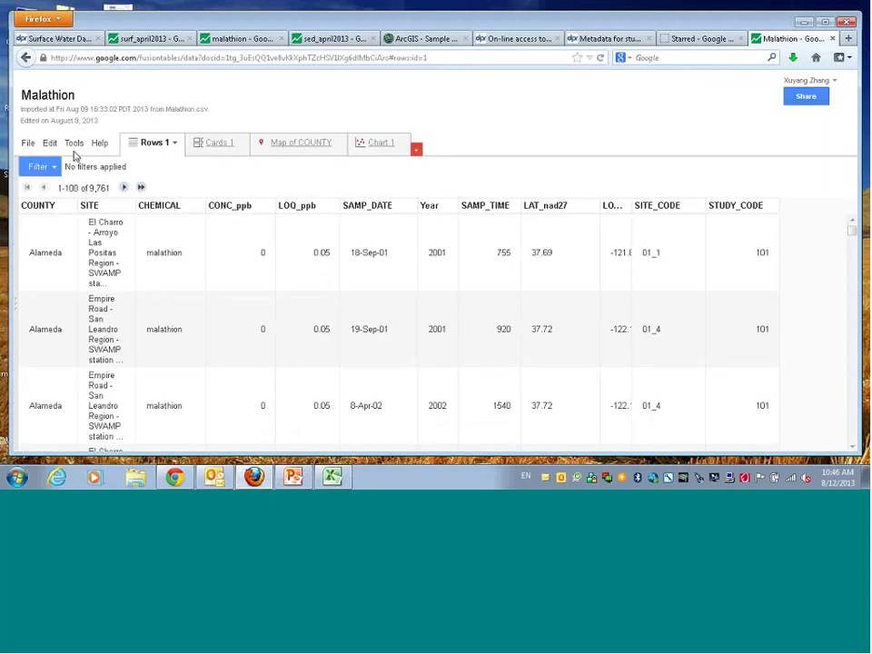
{"action": "left_click", "coordinate": [50, 145]}
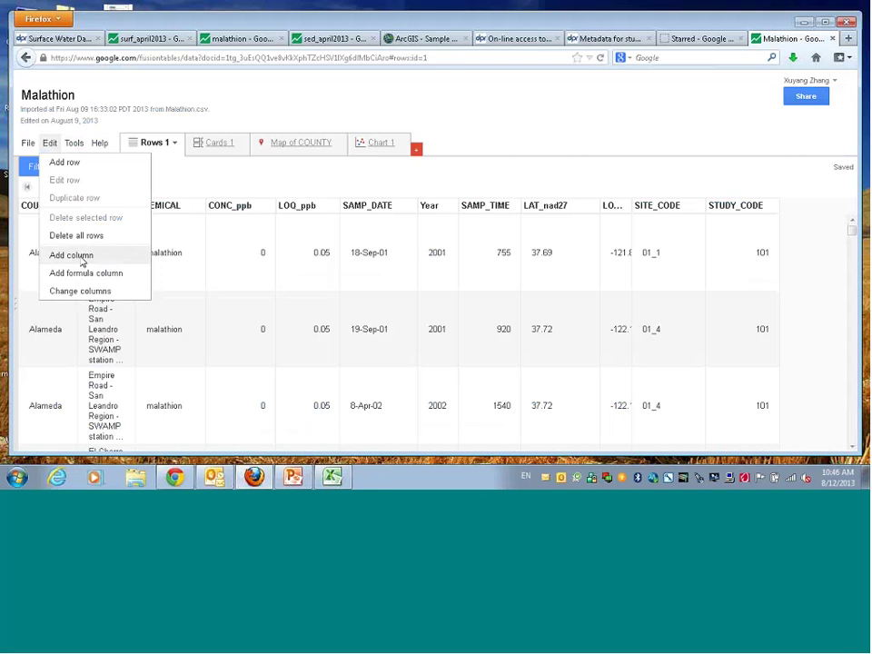
{"action": "left_click", "coordinate": [71, 256]}
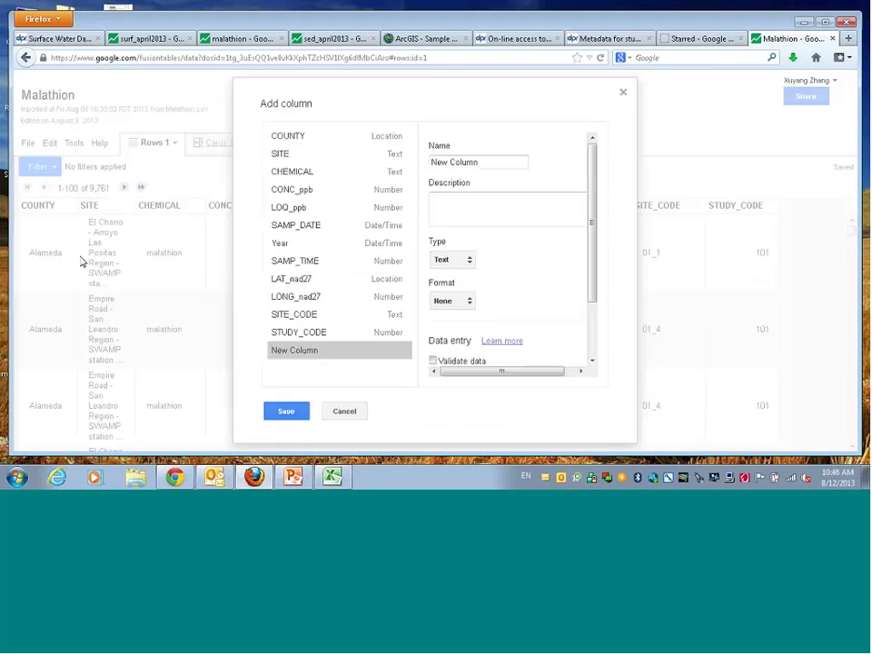
{"action": "left_click", "coordinate": [493, 157]}
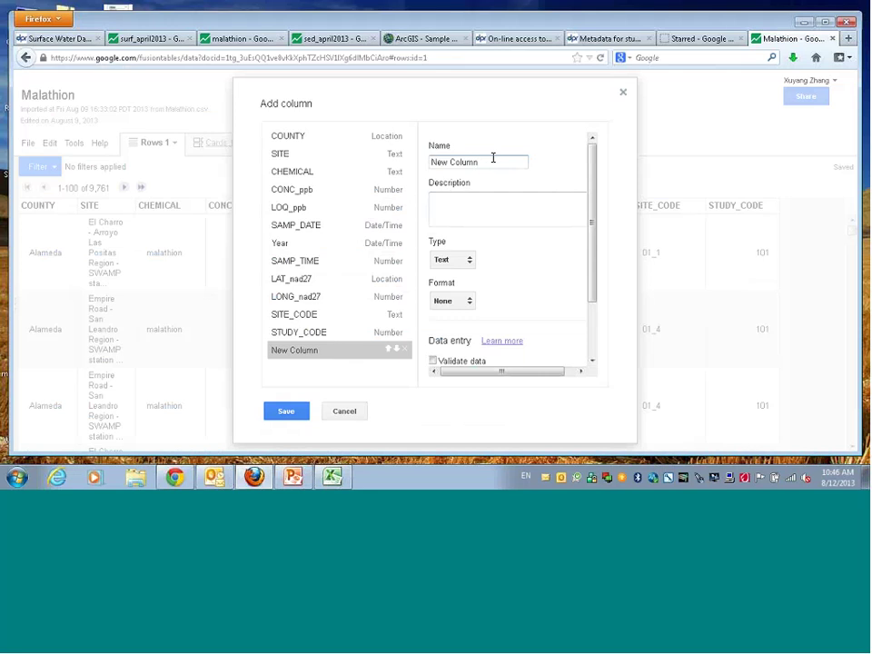
{"action": "triple_click", "coordinate": [492, 158]}
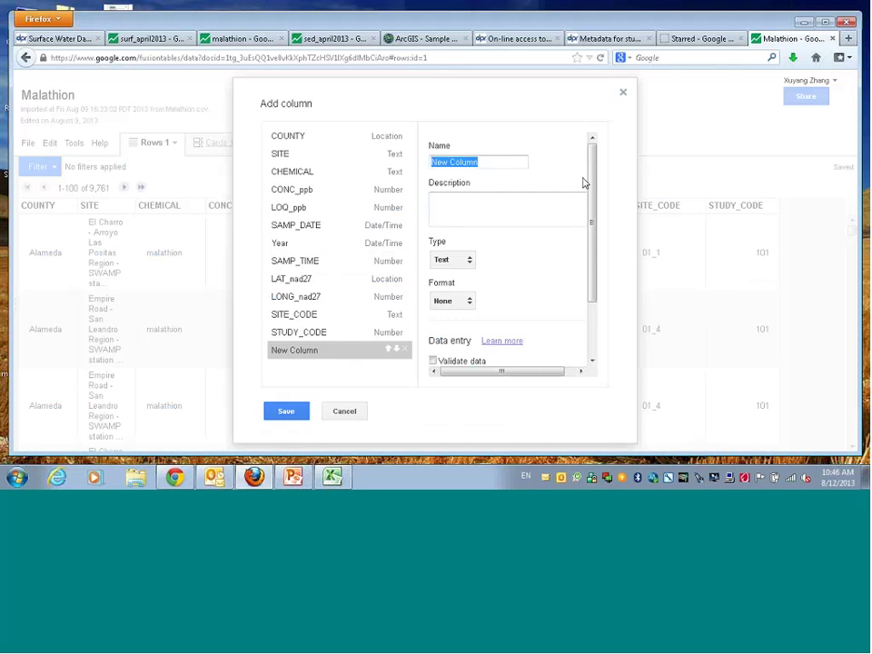
{"action": "type", "text": "y"}
{"action": "key", "text": "BackSpace"}
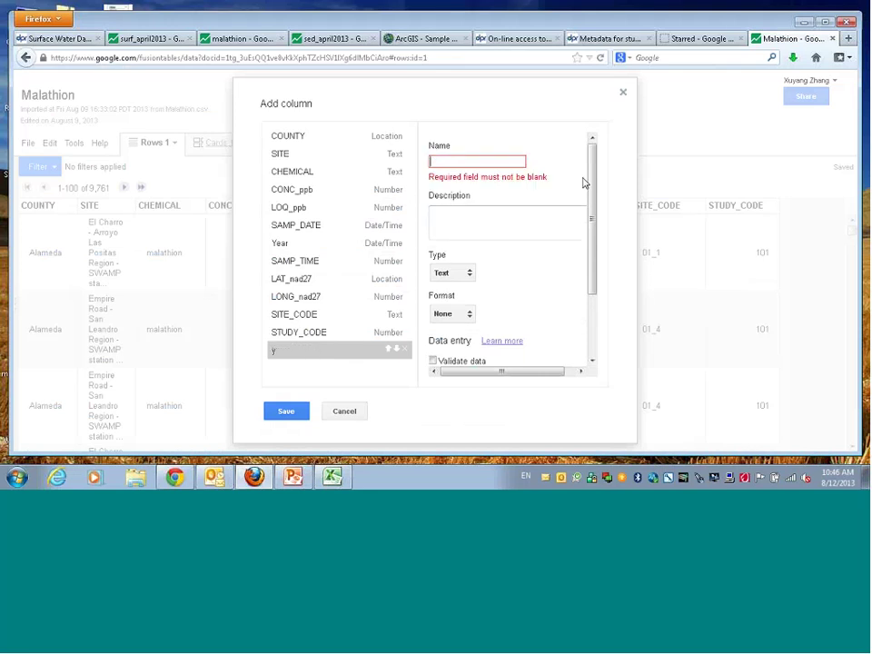
{"action": "type", "text": "year"}
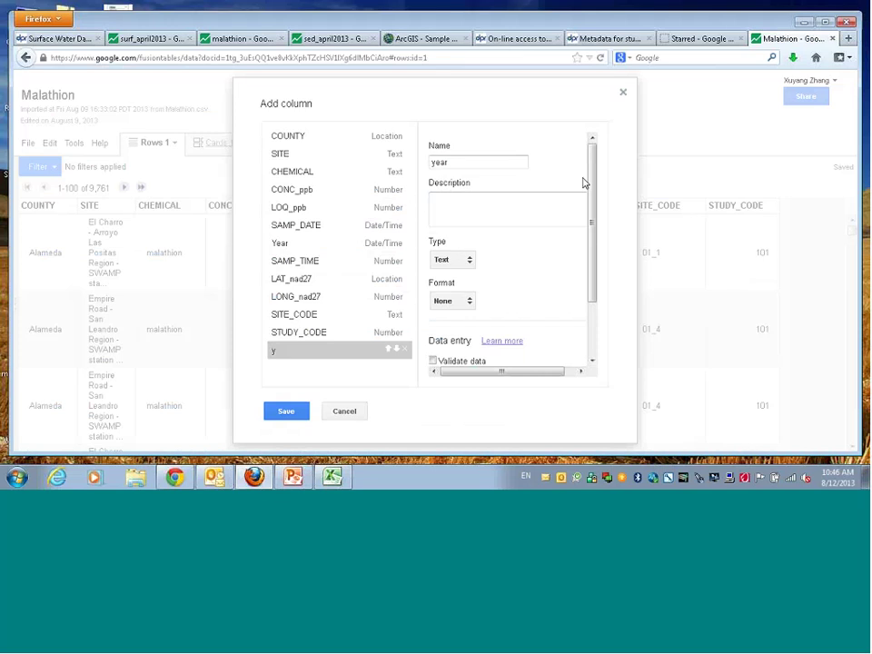
{"action": "type", "text": "2"}
{"action": "left_click", "coordinate": [537, 204]}
Make year2 a Number column with the 1235 format and open the data entry help
{"action": "left_click", "coordinate": [470, 264]}
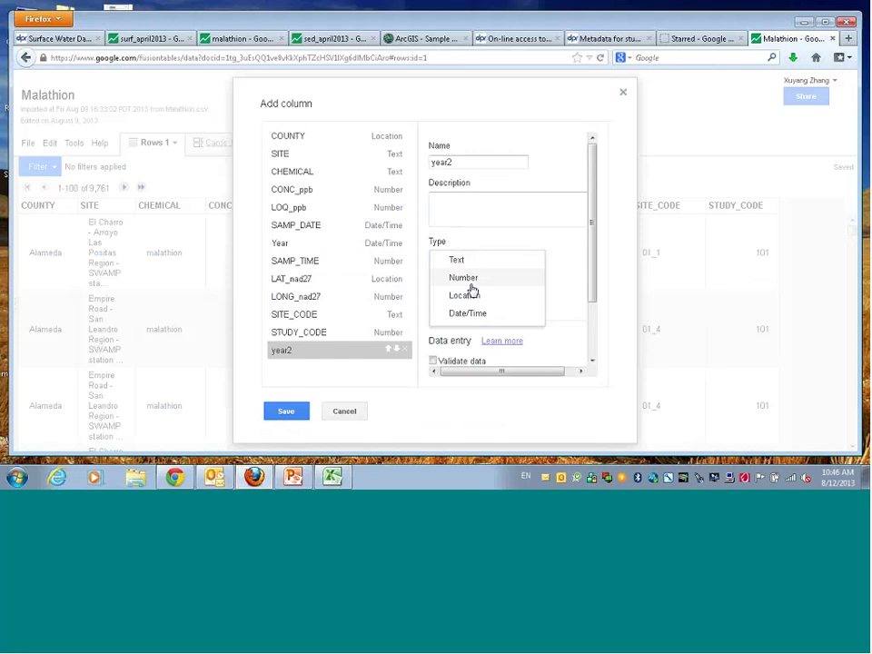
{"action": "left_click", "coordinate": [470, 283]}
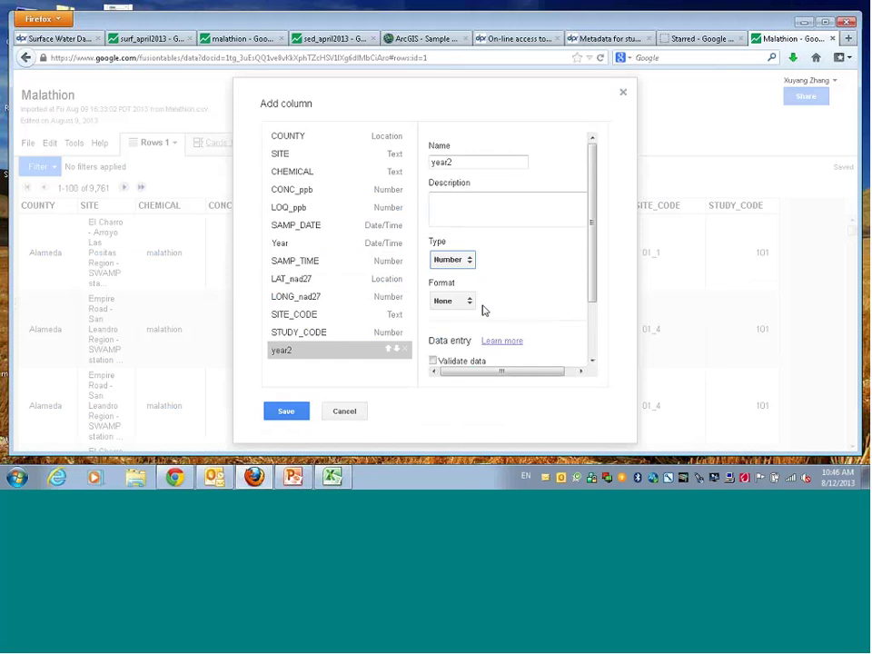
{"action": "scroll", "coordinate": [495, 258], "scroll_direction": "down", "scroll_amount": 1}
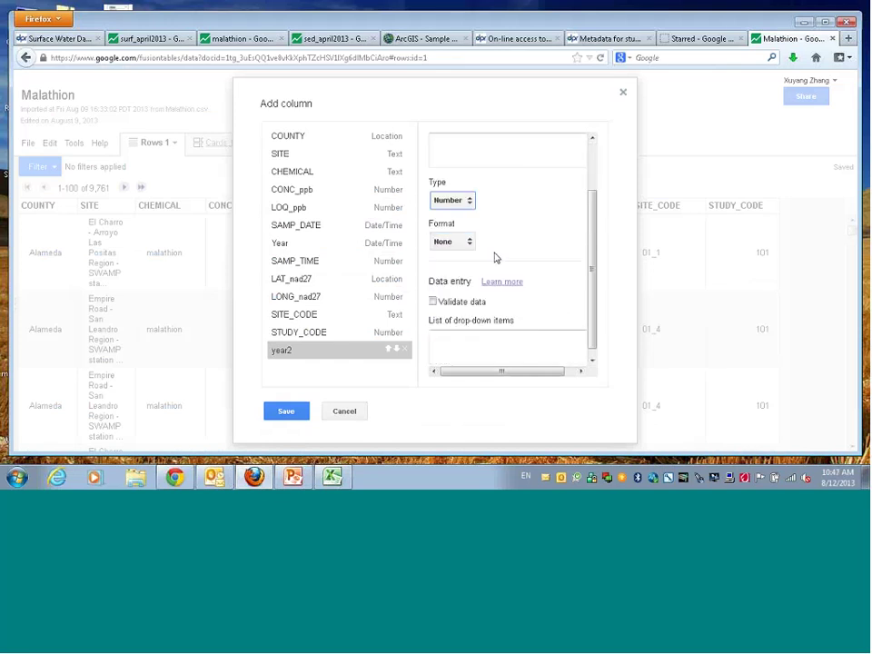
{"action": "left_click", "coordinate": [469, 244]}
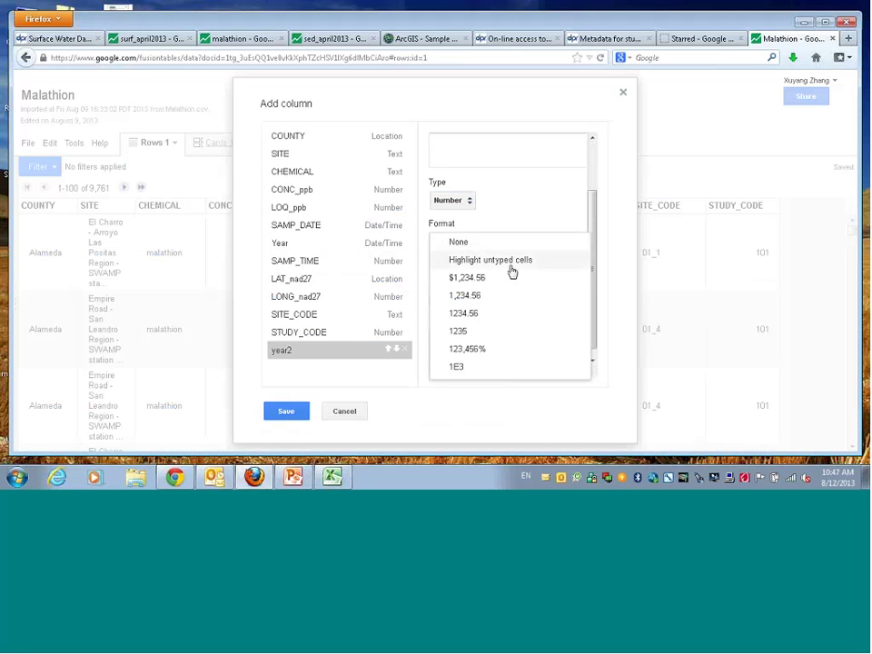
{"action": "left_click", "coordinate": [503, 330]}
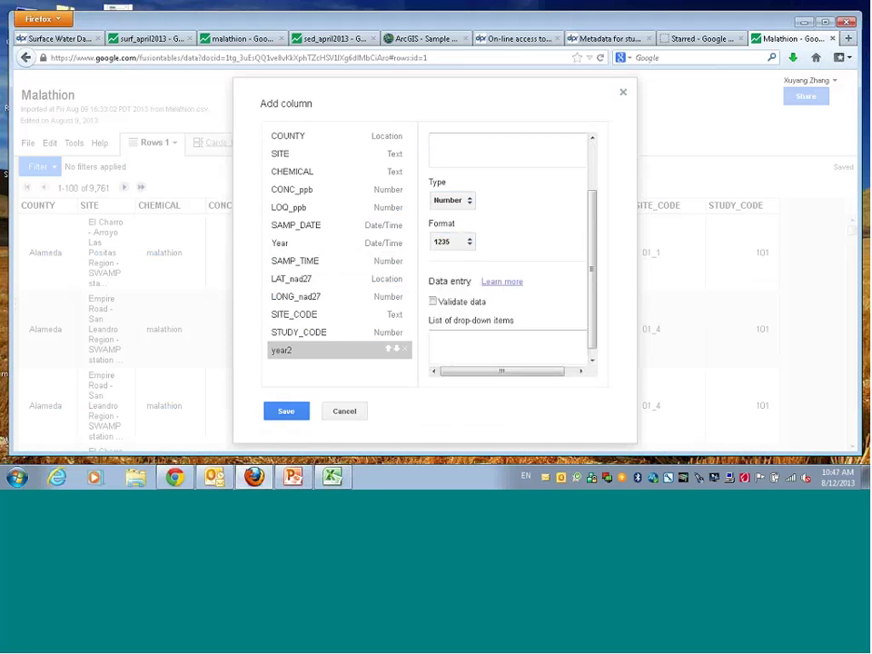
{"action": "left_click_drag", "start_coordinate": [593, 271], "coordinate": [591, 303]}
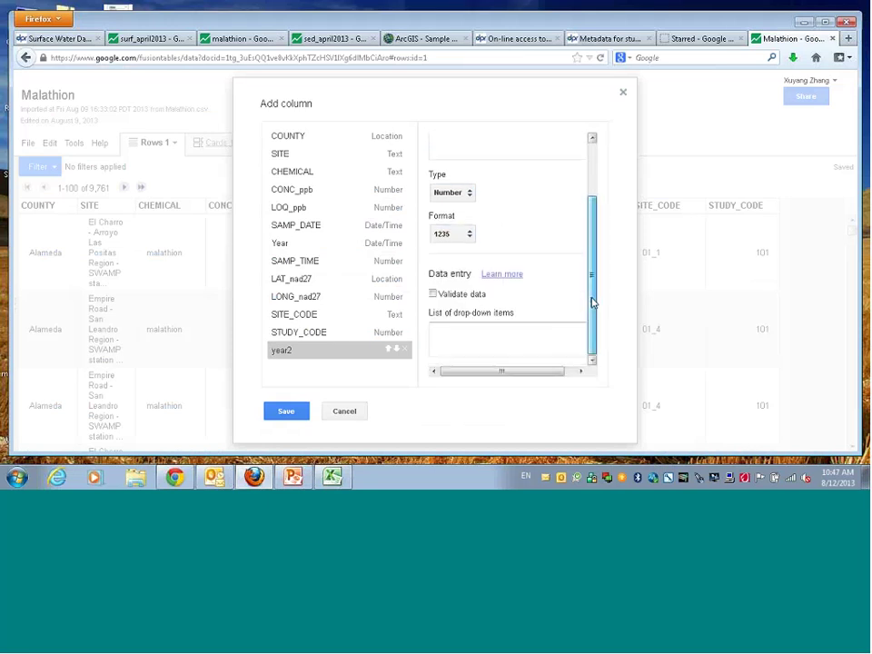
{"action": "left_click", "coordinate": [502, 274]}
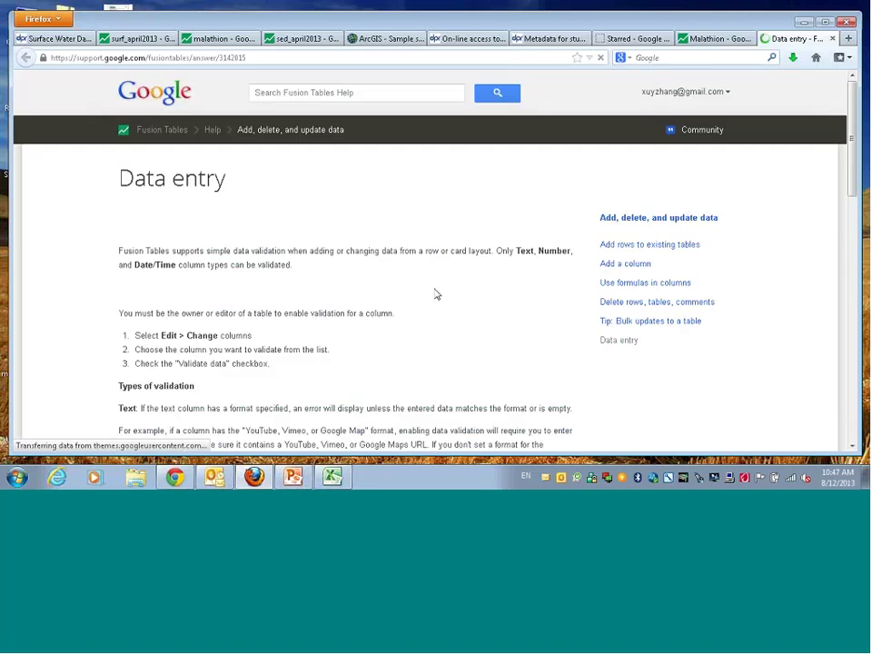
Read the data entry help, then save the year2 column and widen the table area
{"action": "scroll", "coordinate": [435, 308], "scroll_direction": "down", "scroll_amount": 3}
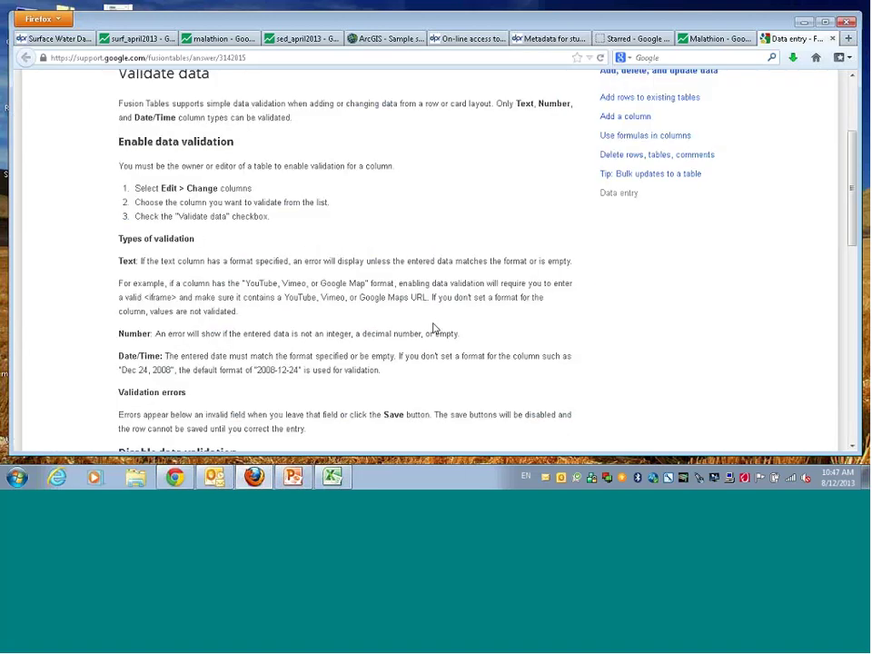
{"action": "scroll", "coordinate": [433, 329], "scroll_direction": "down", "scroll_amount": 2}
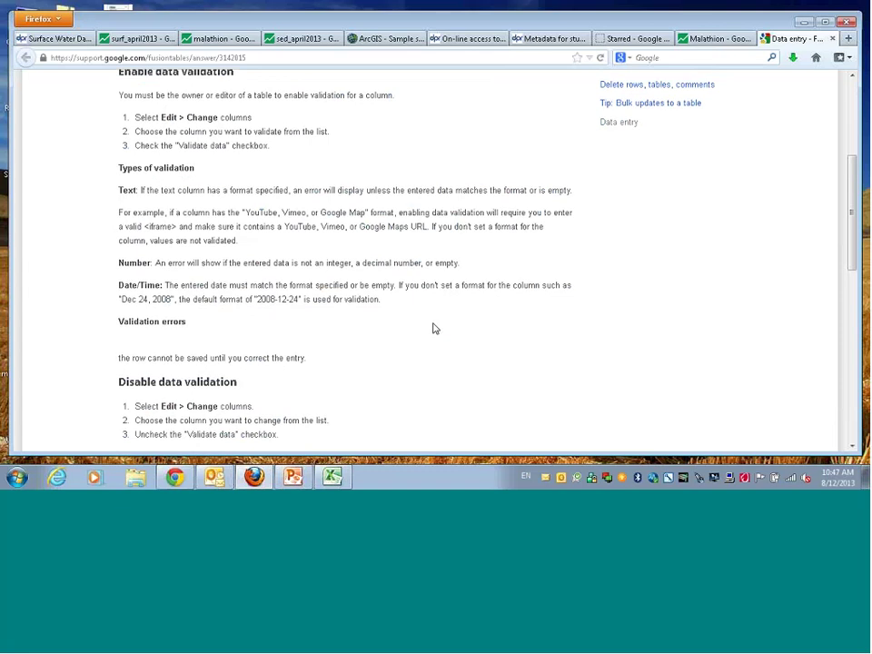
{"action": "scroll", "coordinate": [433, 329], "scroll_direction": "down", "scroll_amount": 2}
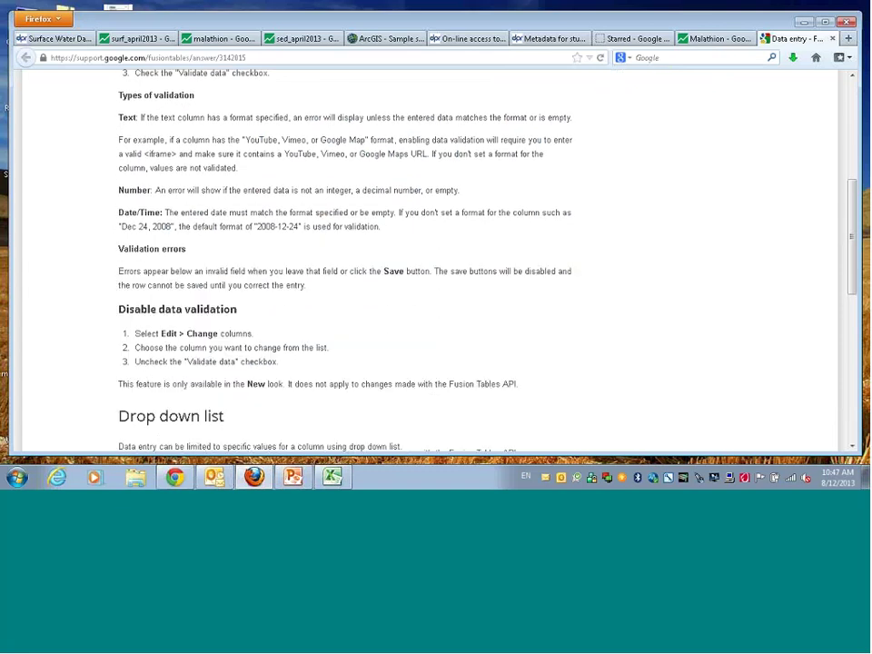
{"action": "left_click", "coordinate": [690, 39]}
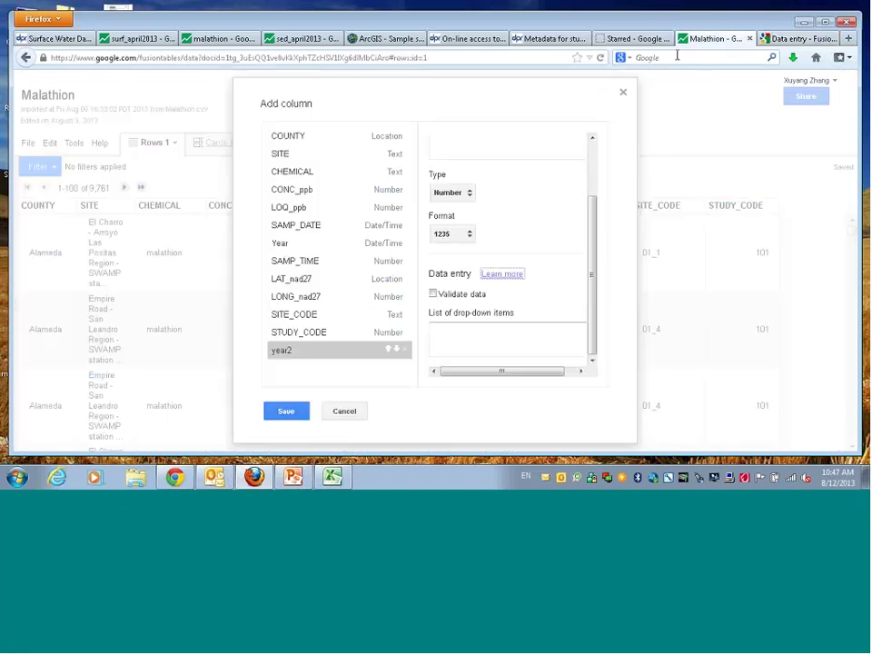
{"action": "left_click", "coordinate": [481, 331]}
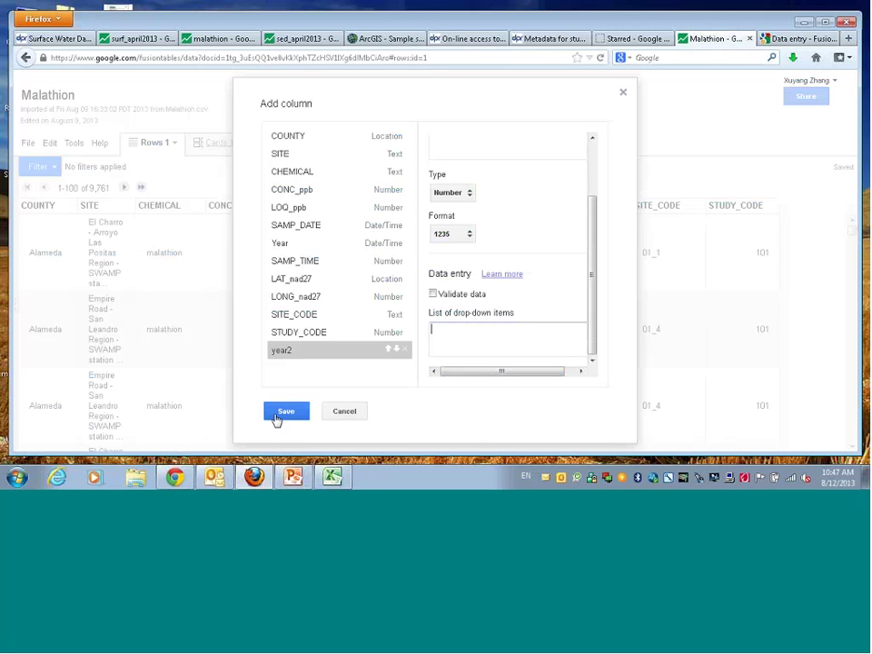
{"action": "left_click", "coordinate": [279, 413]}
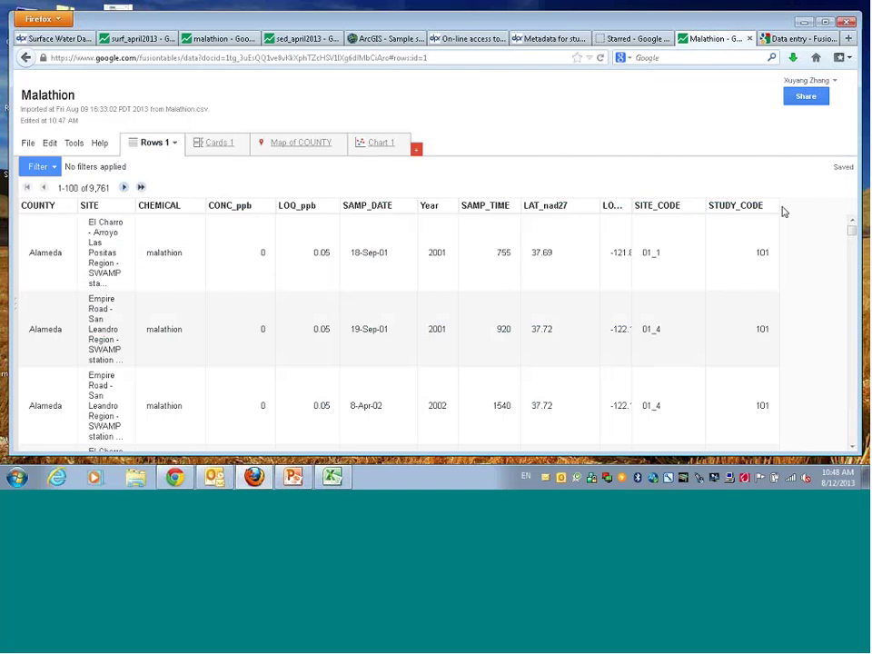
{"action": "left_click_drag", "start_coordinate": [784, 211], "coordinate": [814, 208]}
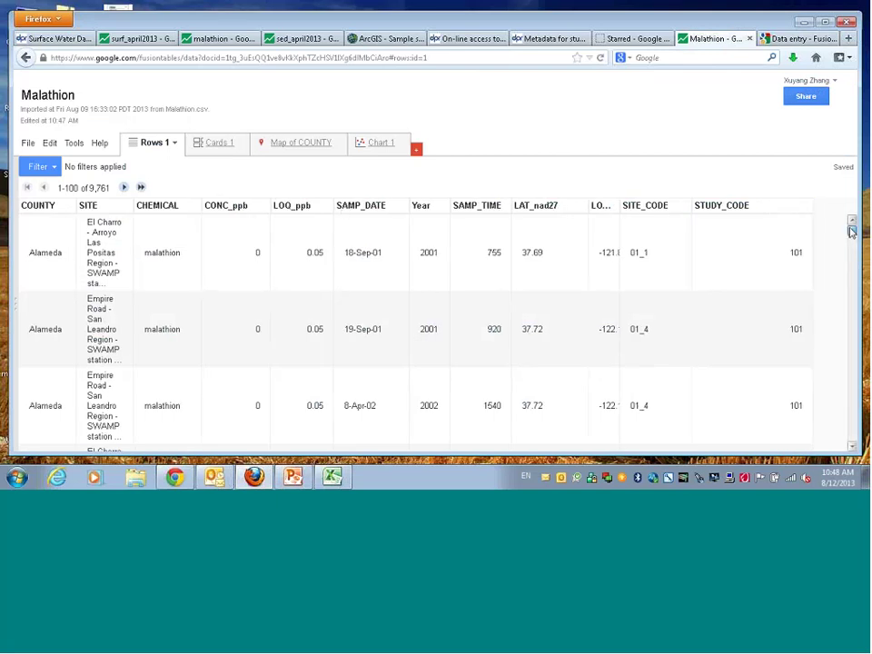
{"action": "left_click_drag", "start_coordinate": [851, 231], "coordinate": [833, 210]}
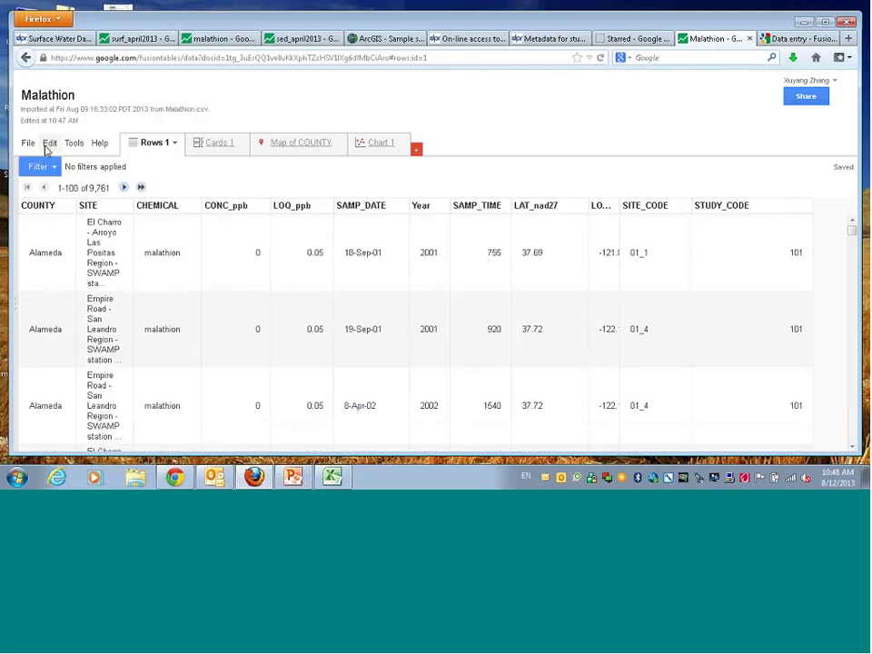
Begin adding a formula column named New Calc Column
{"action": "left_click", "coordinate": [49, 145]}
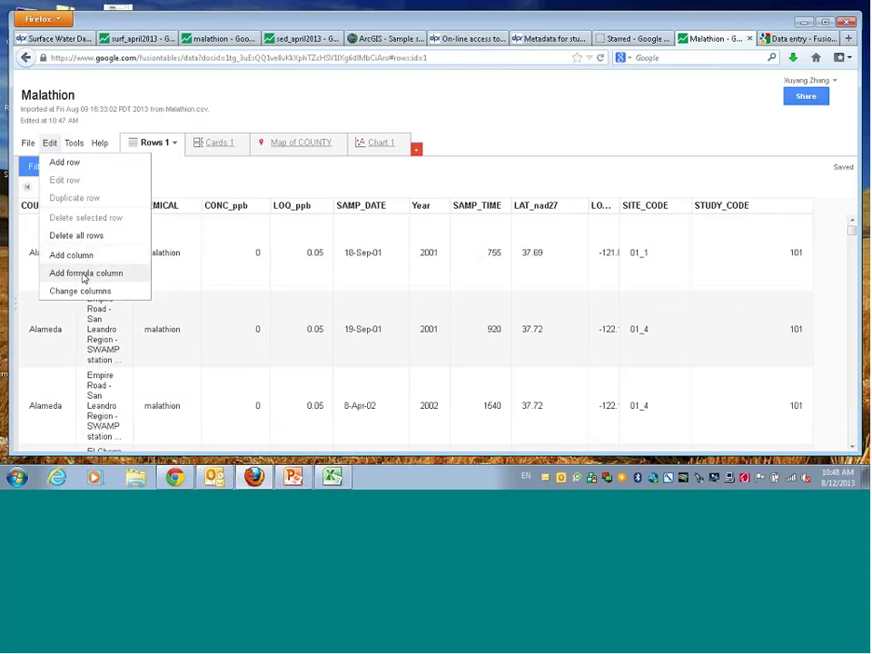
{"action": "left_click", "coordinate": [83, 273]}
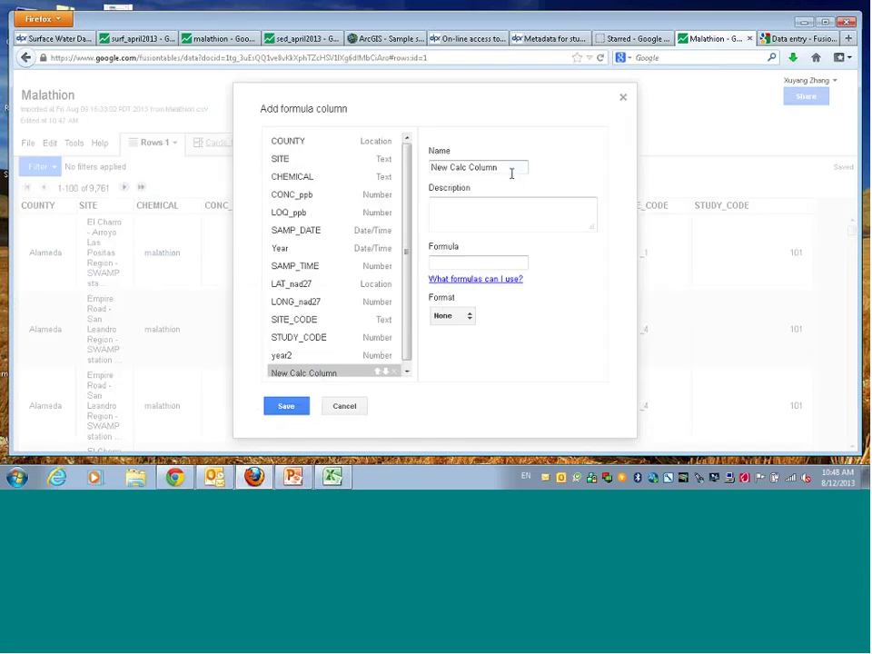
{"action": "left_click", "coordinate": [498, 218]}
{"action": "left_click", "coordinate": [466, 260]}
{"action": "type", "text": "="}
{"action": "key", "text": "BackSpace"}
Open and scroll the 'Use formulas in columns' help page
{"action": "left_click", "coordinate": [492, 281]}
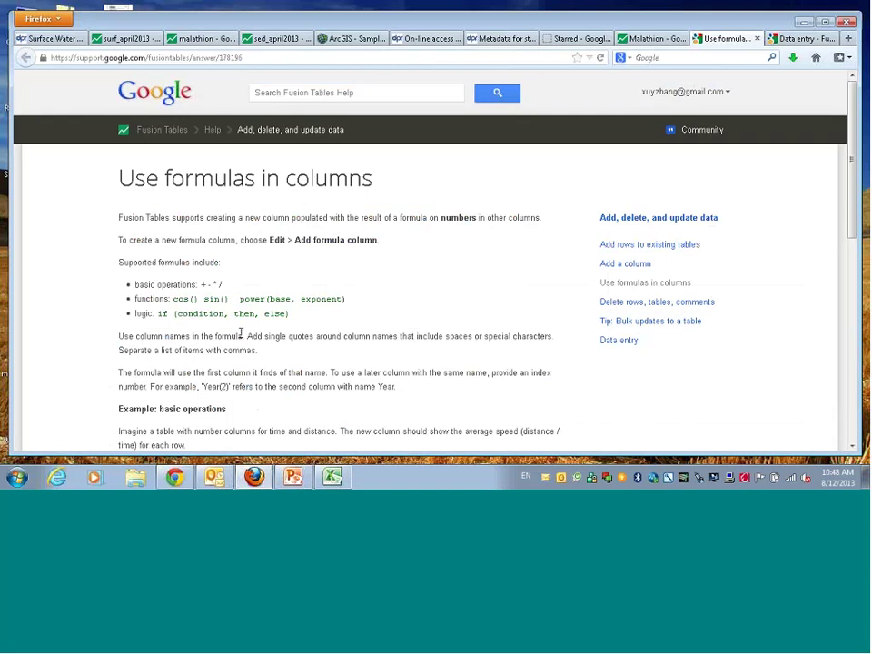
{"action": "scroll", "coordinate": [272, 336], "scroll_direction": "down", "scroll_amount": 3}
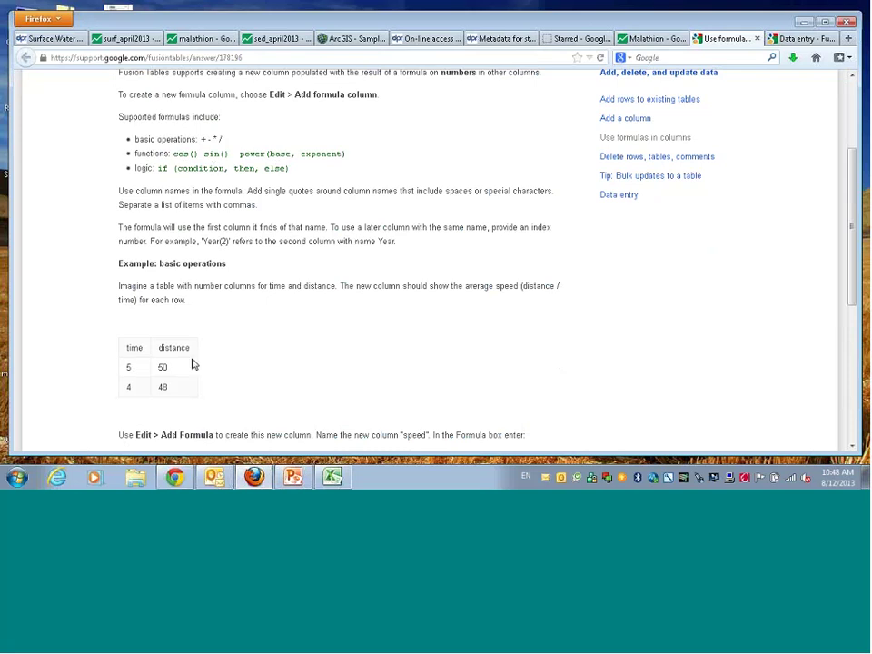
{"action": "scroll", "coordinate": [391, 336], "scroll_direction": "up", "scroll_amount": 3}
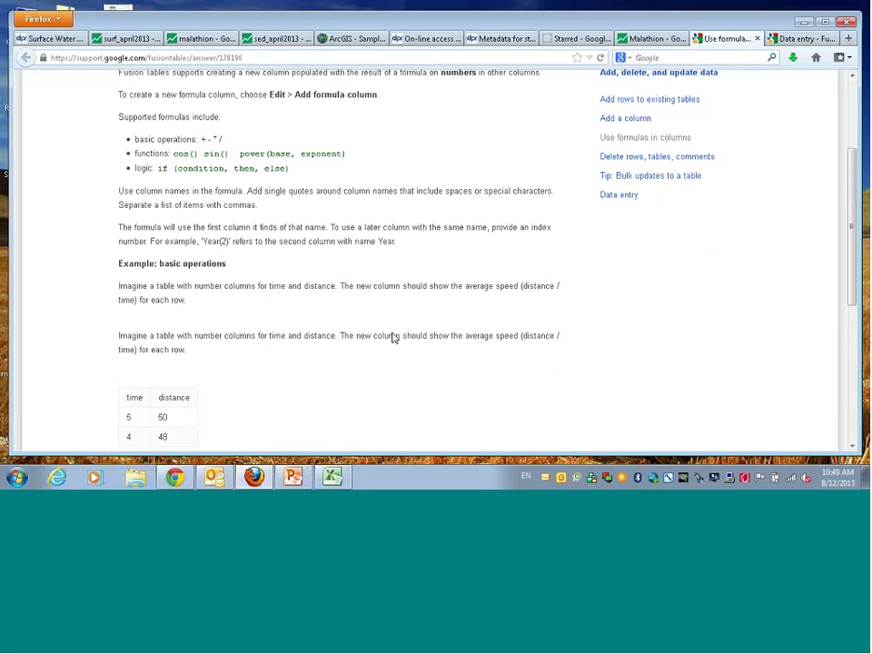
{"action": "scroll", "coordinate": [391, 336], "scroll_direction": "down", "scroll_amount": 2}
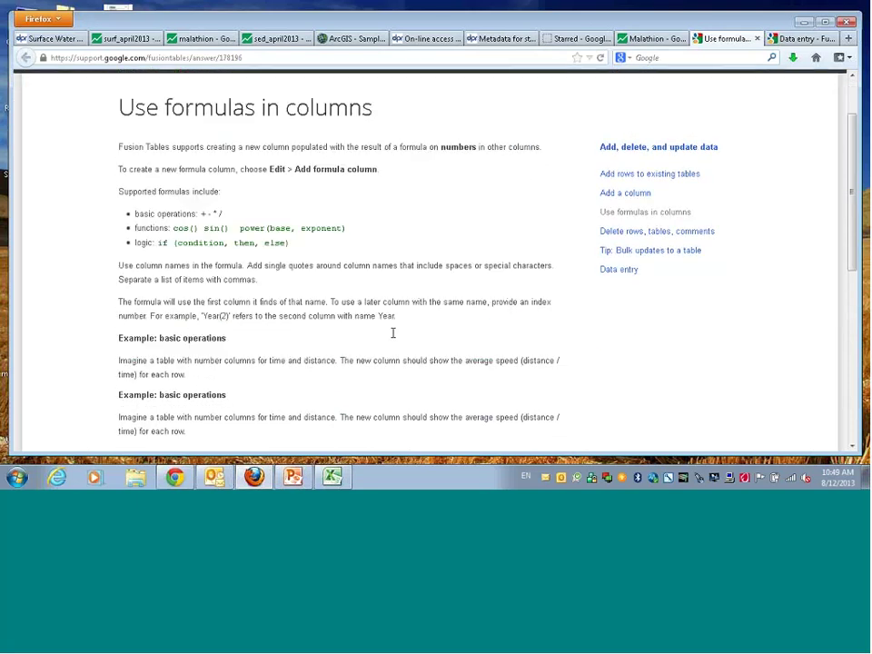
{"action": "scroll", "coordinate": [392, 333], "scroll_direction": "up", "scroll_amount": 2}
Enter +5 as the formula, review the CONC_ppb column settings, and save New Calc Column
{"action": "left_click", "coordinate": [643, 39]}
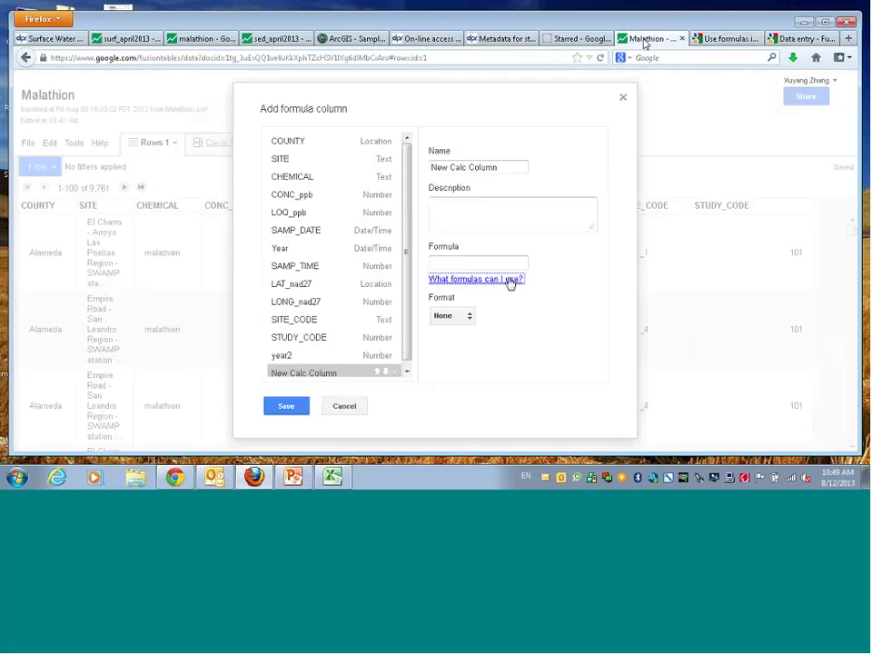
{"action": "left_click", "coordinate": [465, 262]}
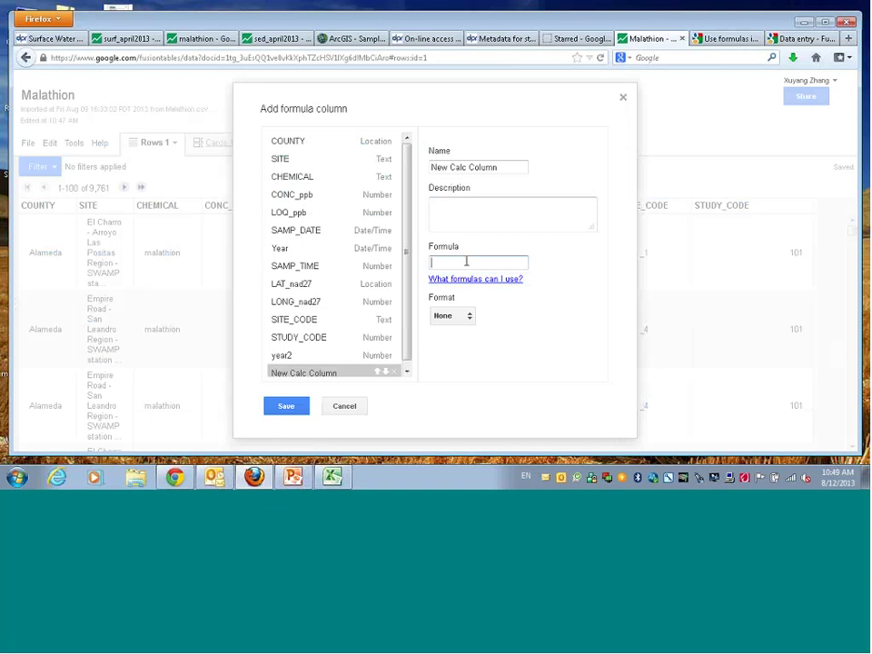
{"action": "type", "text": "+5"}
{"action": "left_click_drag", "start_coordinate": [443, 263], "coordinate": [414, 247]}
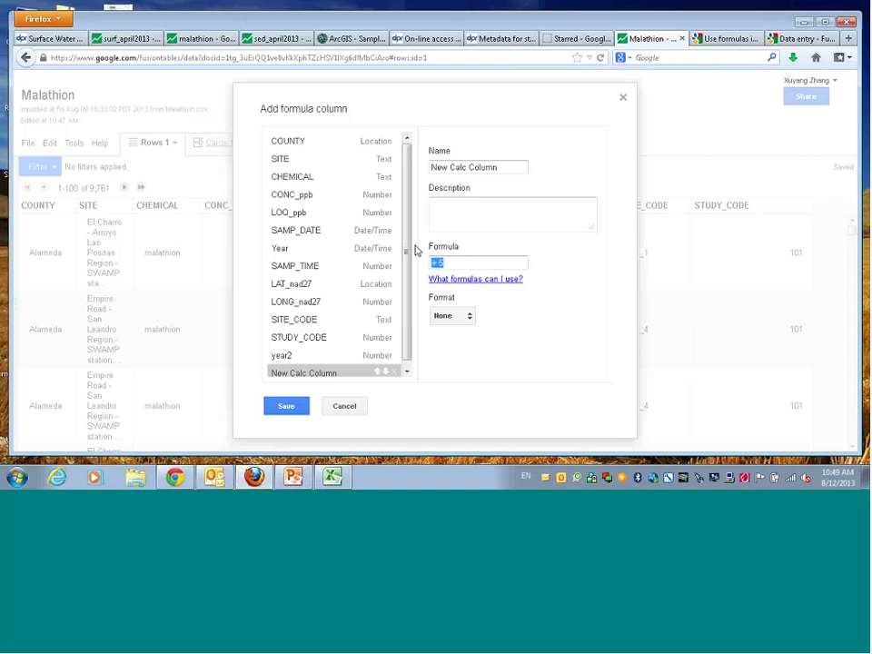
{"action": "double_click", "coordinate": [293, 199]}
{"action": "mouse_move", "coordinate": [596, 234]}
{"action": "left_mouse_down"}
{"action": "mouse_move", "coordinate": [597, 283]}
{"action": "mouse_move", "coordinate": [597, 228]}
{"action": "left_mouse_up"}
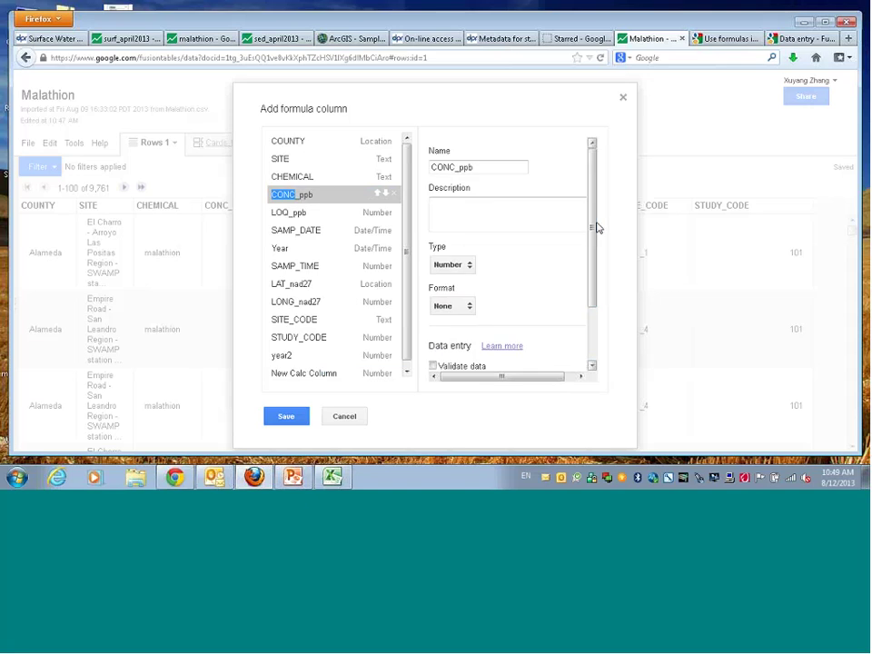
{"action": "left_click", "coordinate": [496, 213]}
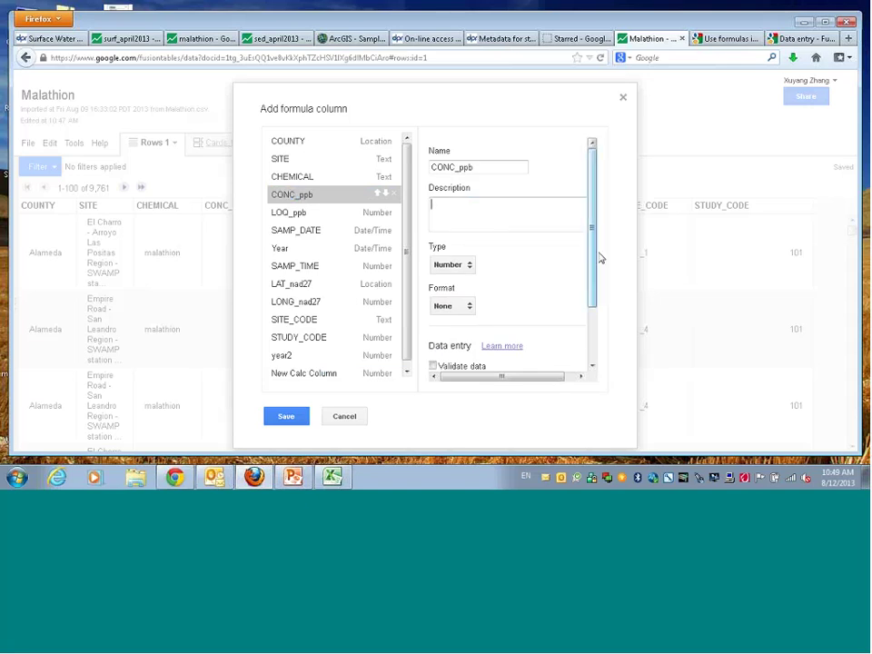
{"action": "left_click_drag", "start_coordinate": [595, 237], "coordinate": [599, 296]}
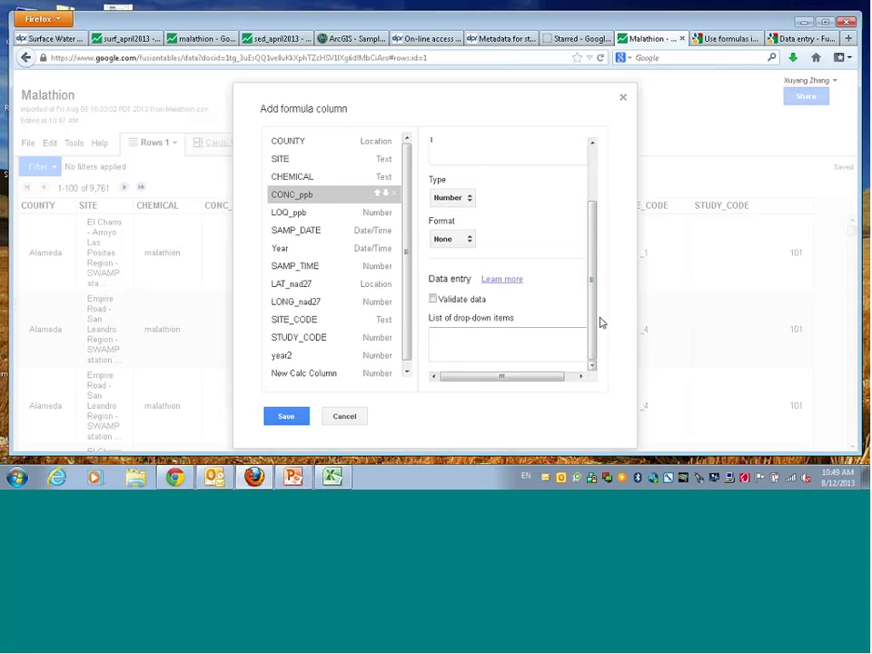
{"action": "left_click", "coordinate": [515, 354]}
{"action": "scroll", "coordinate": [512, 291], "scroll_direction": "up", "scroll_amount": 2}
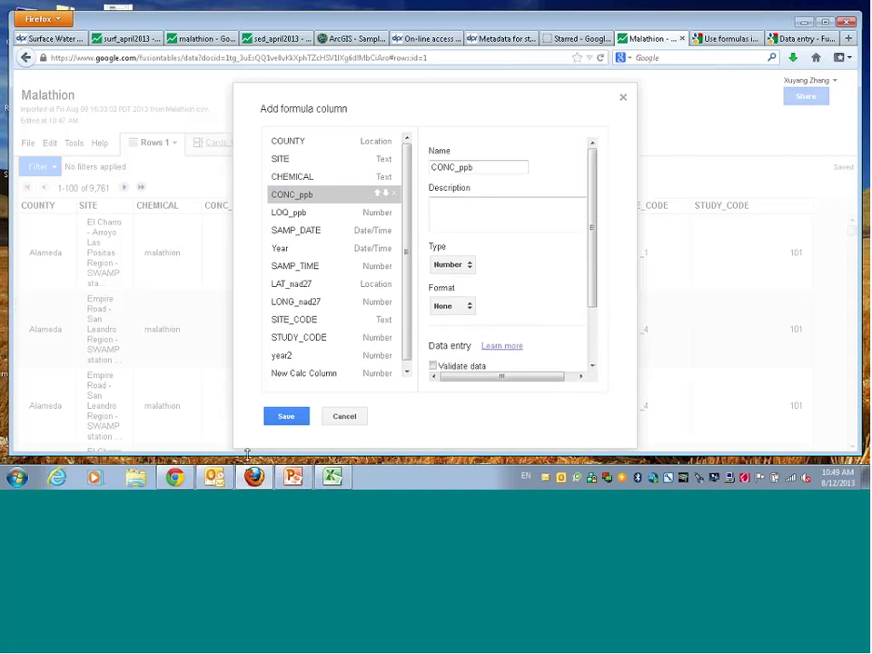
{"action": "left_click", "coordinate": [285, 415]}
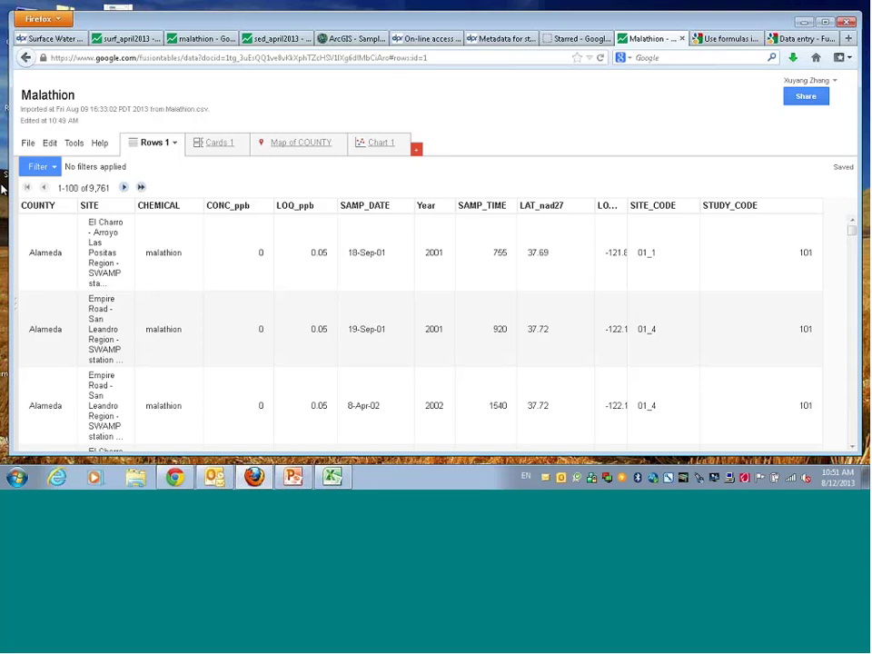
Filter CONC_ppb to a minimum of 22, leaving only the Monterey 2008 row at 22.5 ppb
{"action": "left_click", "coordinate": [54, 167]}
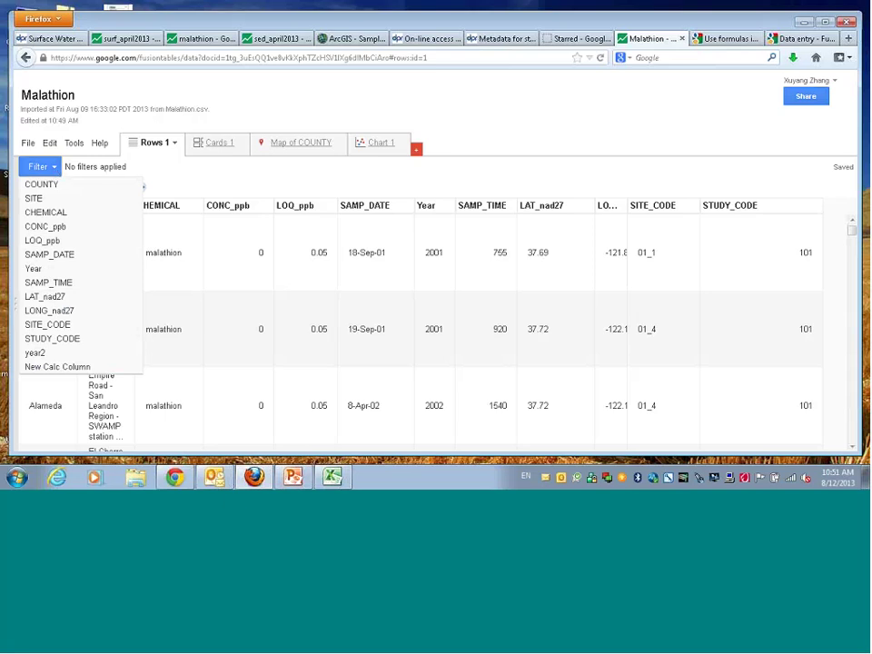
{"action": "left_click", "coordinate": [54, 227]}
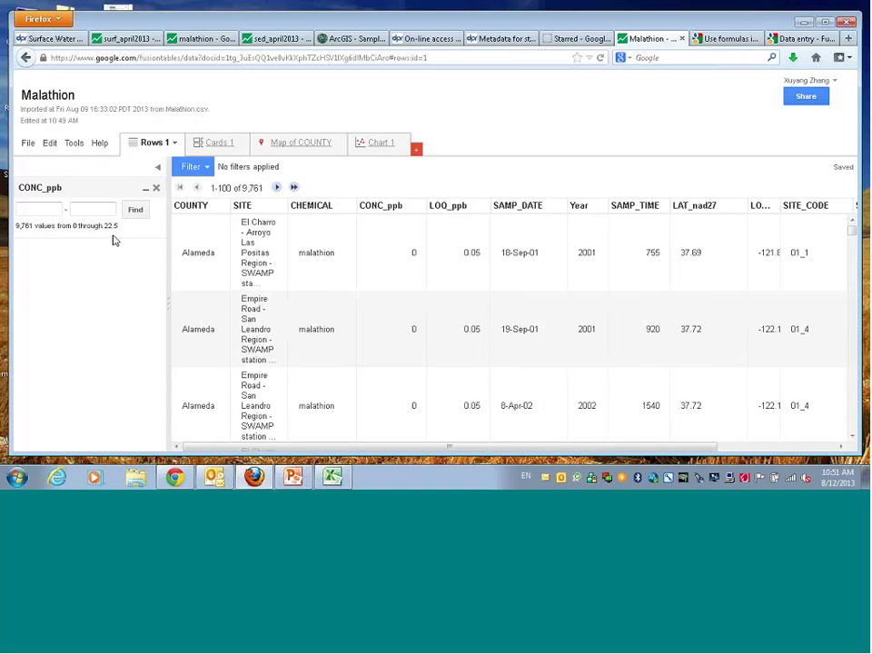
{"action": "left_click", "coordinate": [48, 210]}
{"action": "type", "text": "22"}
{"action": "left_click", "coordinate": [135, 209]}
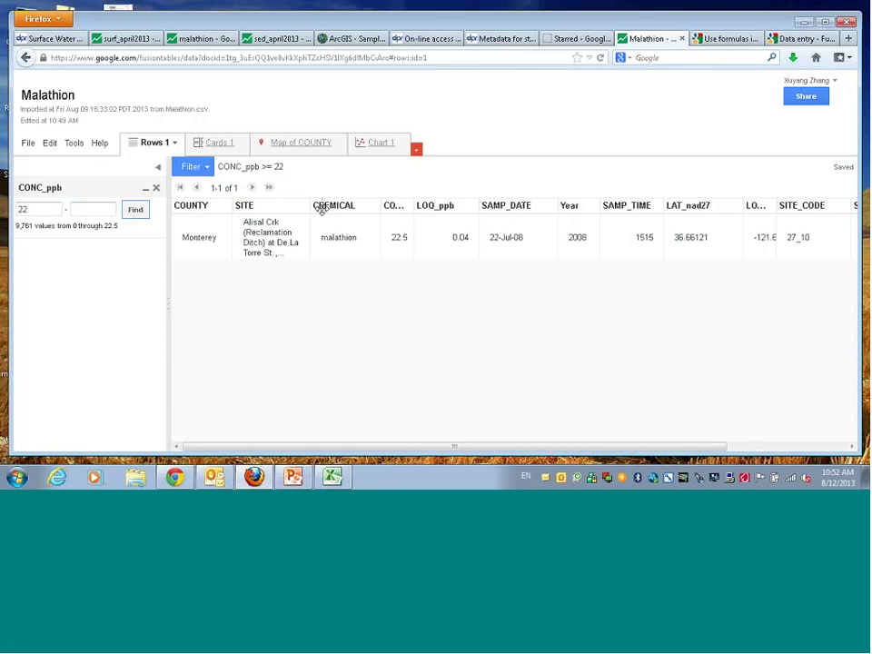
Resize the malathion table's columns, making SITE wider and STUDY_CODE narrower
{"action": "left_click_drag", "start_coordinate": [321, 208], "coordinate": [334, 208]}
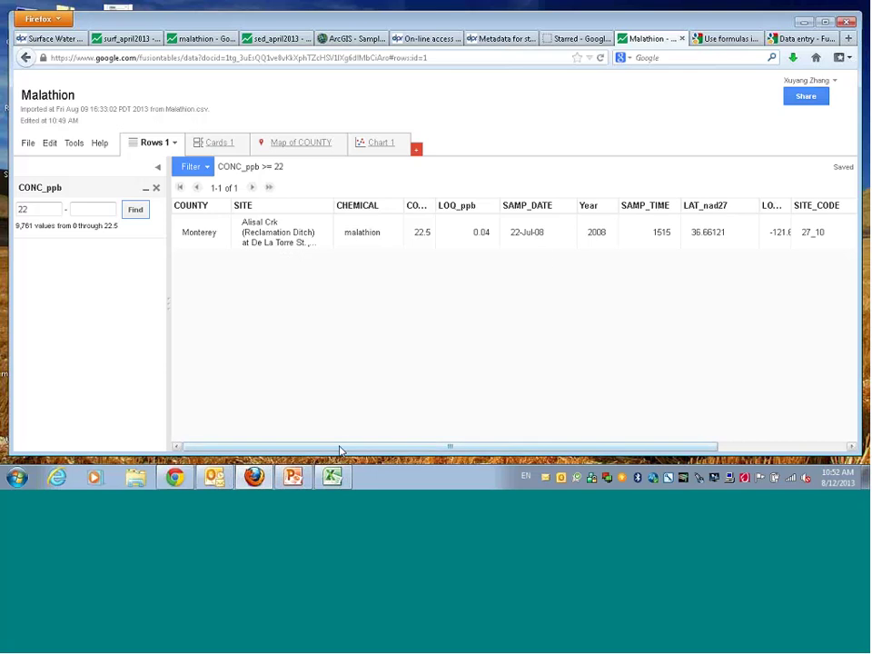
{"action": "left_click_drag", "start_coordinate": [341, 446], "coordinate": [456, 447]}
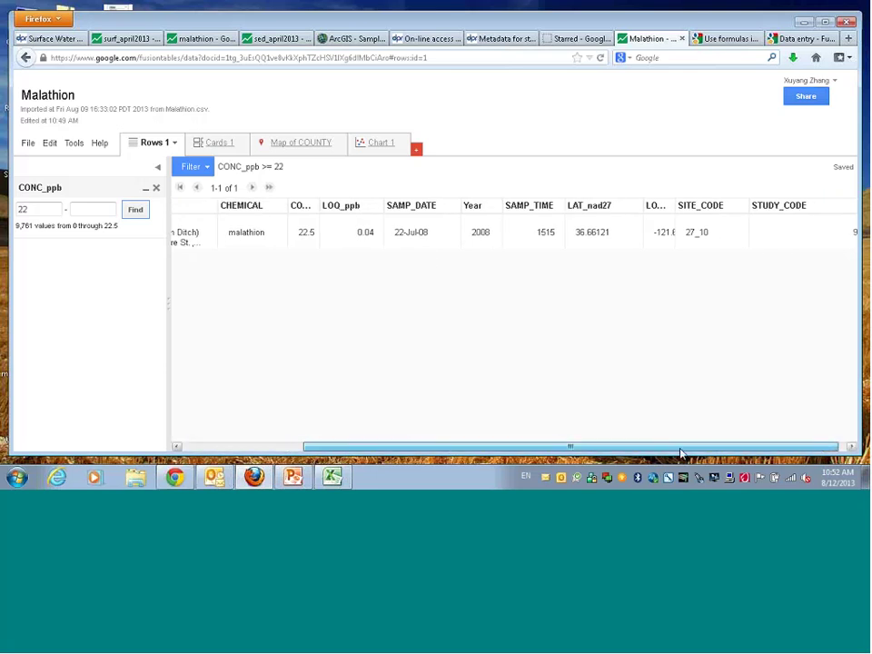
{"action": "left_click_drag", "start_coordinate": [681, 452], "coordinate": [696, 451]}
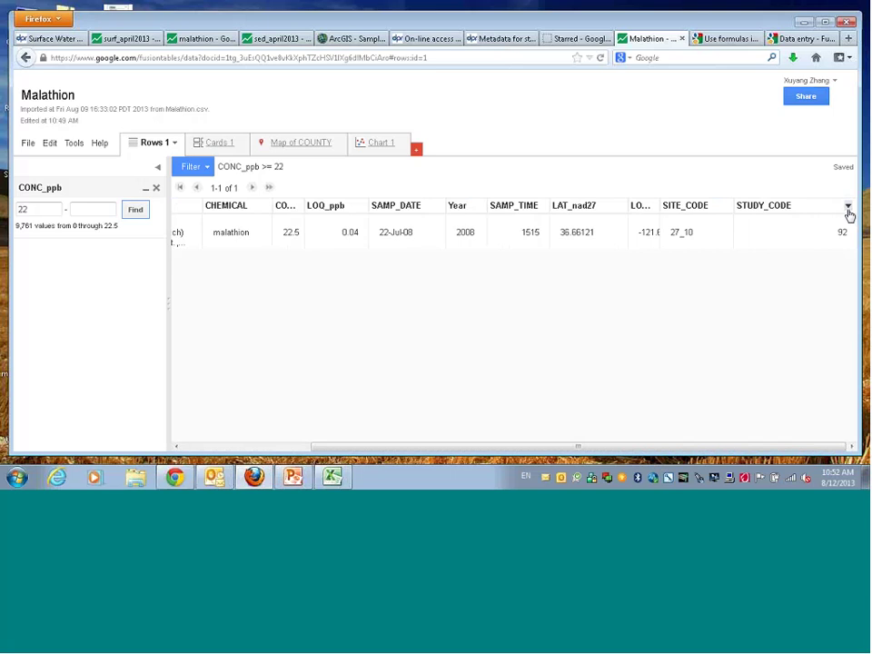
{"action": "left_click_drag", "start_coordinate": [853, 211], "coordinate": [774, 233]}
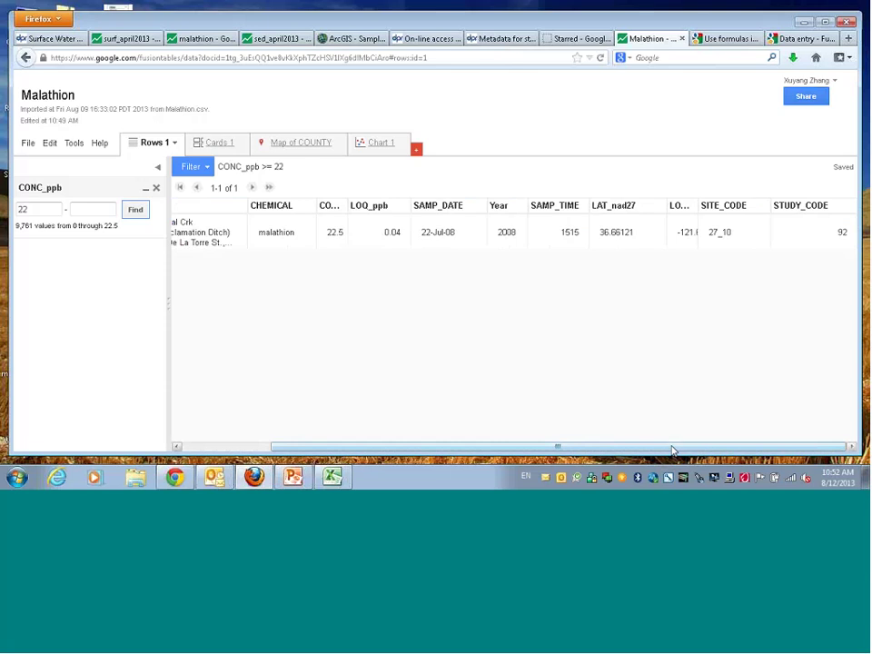
{"action": "left_click_drag", "start_coordinate": [672, 447], "coordinate": [620, 452]}
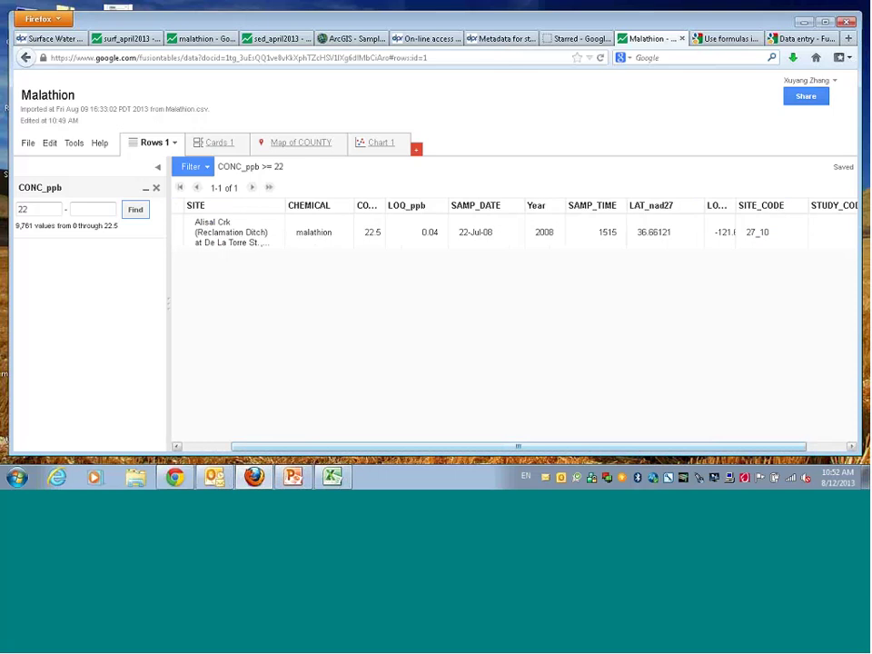
{"action": "left_click_drag", "start_coordinate": [517, 447], "coordinate": [560, 449]}
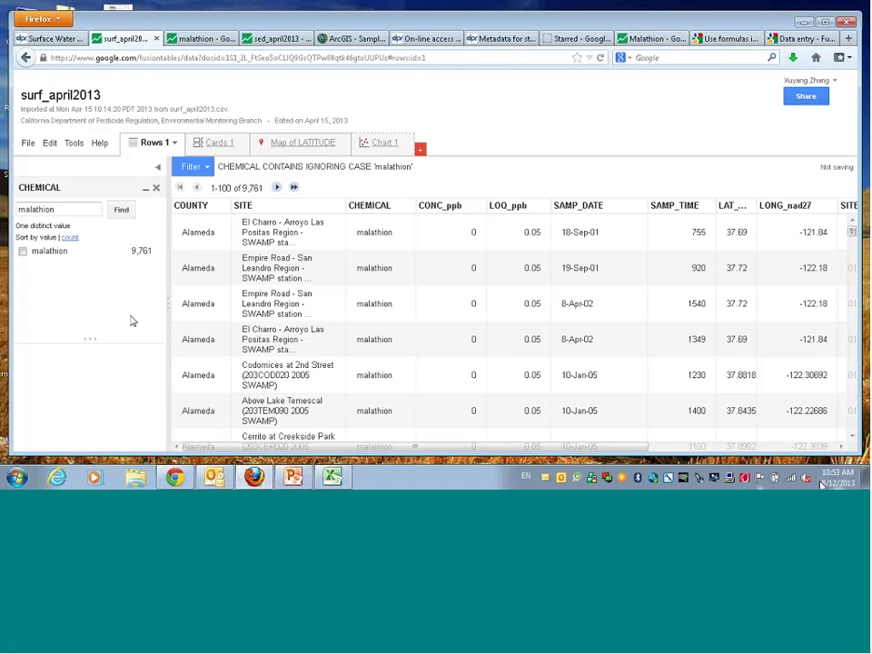
Clear the CHEMICAL 'malathion' filter and add a SITE_CODE filter to surf_april2013
{"action": "left_click", "coordinate": [156, 191]}
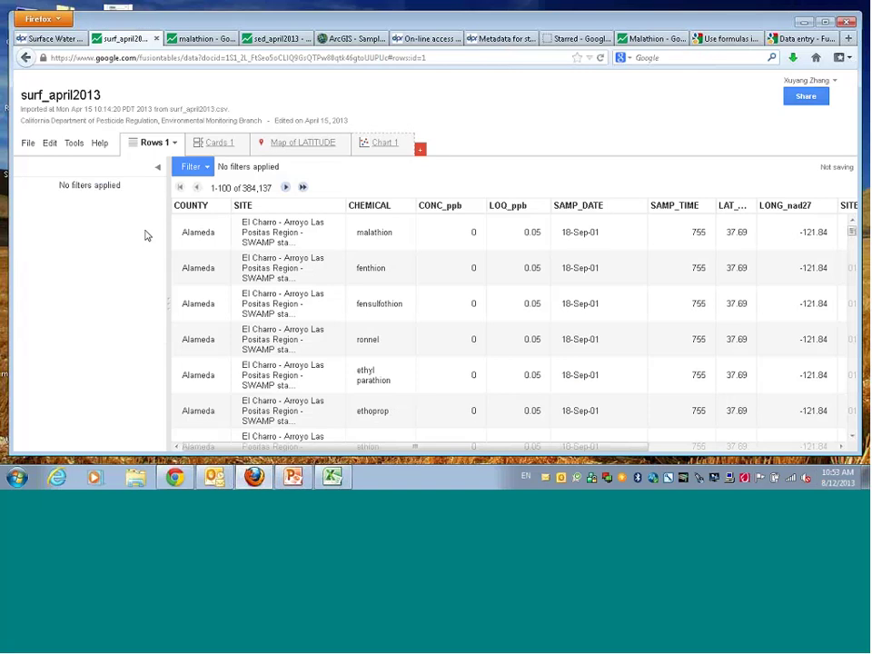
{"action": "left_click", "coordinate": [206, 175]}
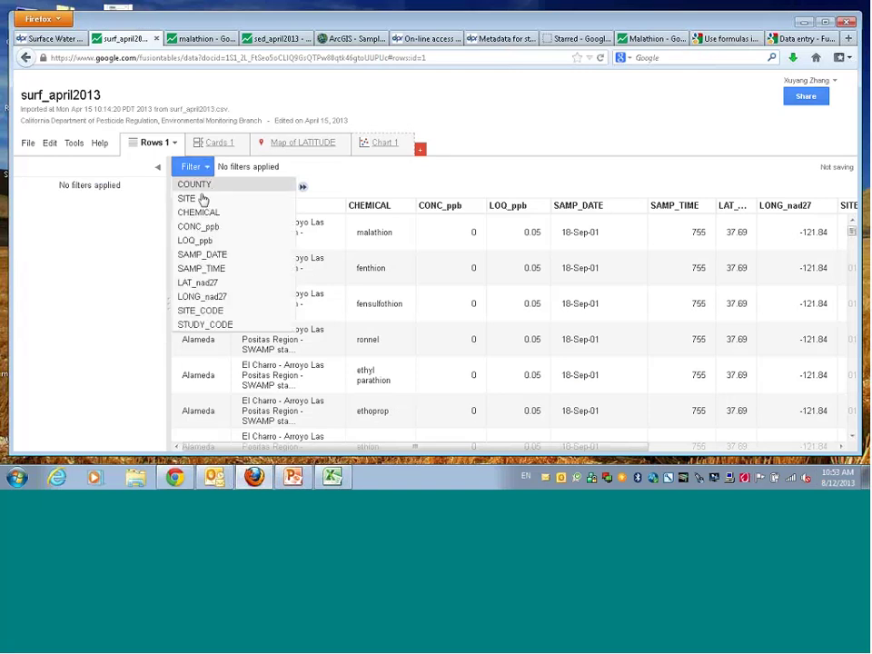
{"action": "left_click", "coordinate": [202, 309]}
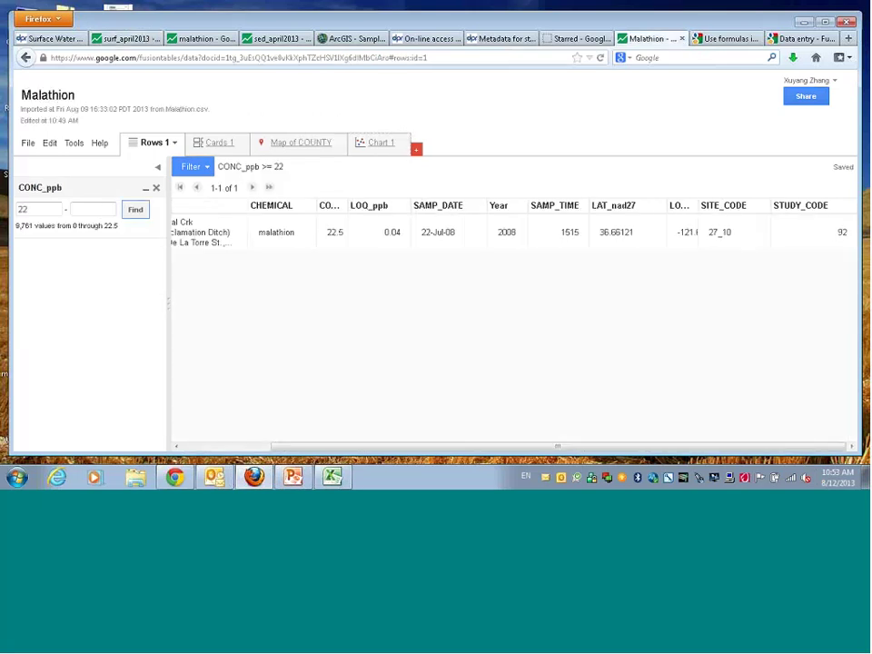
{"action": "left_click", "coordinate": [124, 38]}
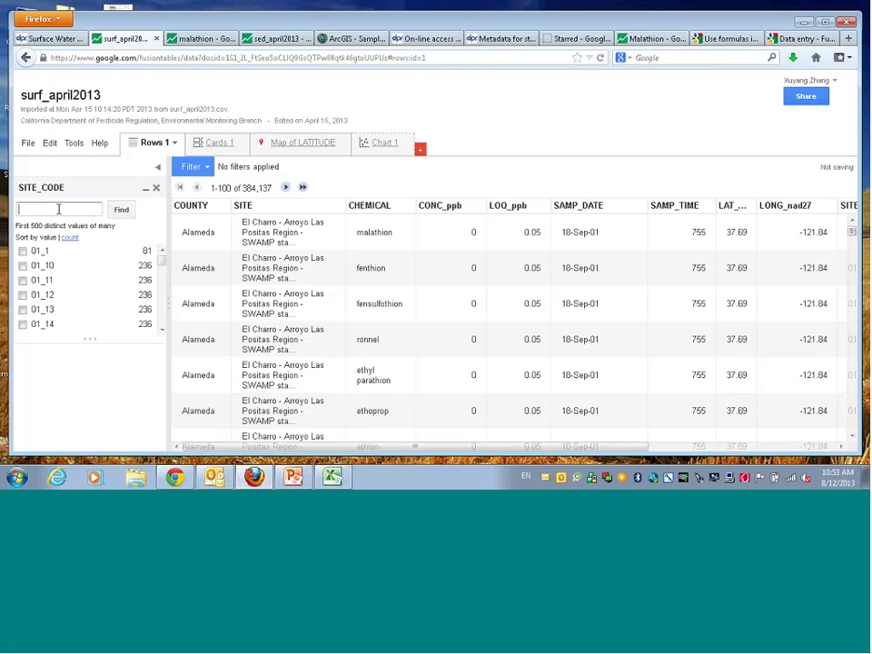
Filter SITE_CODE to 27_10, leaving 1,002 Monterey Alisal Creek rows
{"action": "left_click", "coordinate": [58, 209]}
{"action": "type", "text": "27"}
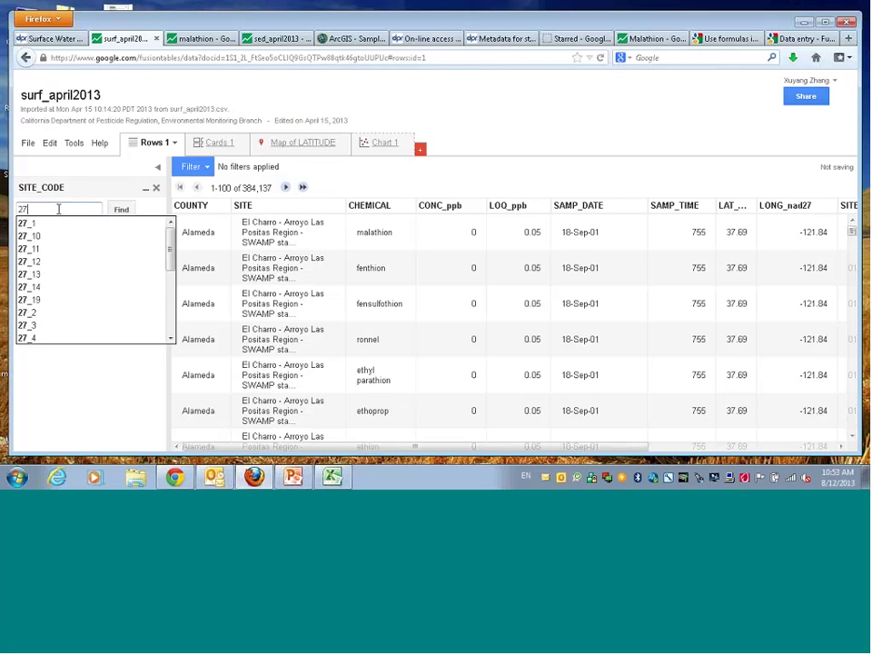
{"action": "type", "text": "_1"}
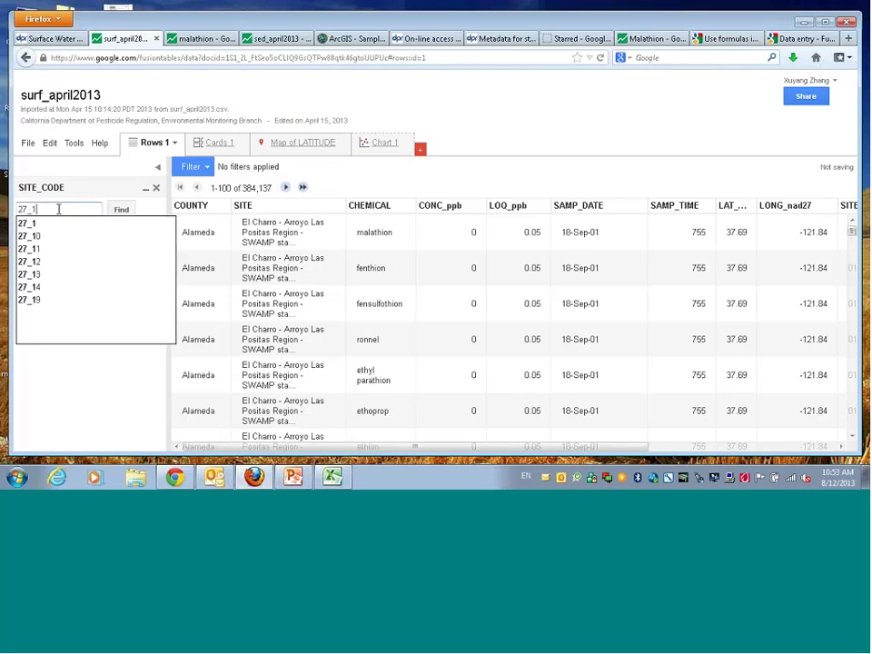
{"action": "type", "text": "0"}
{"action": "left_click", "coordinate": [122, 210]}
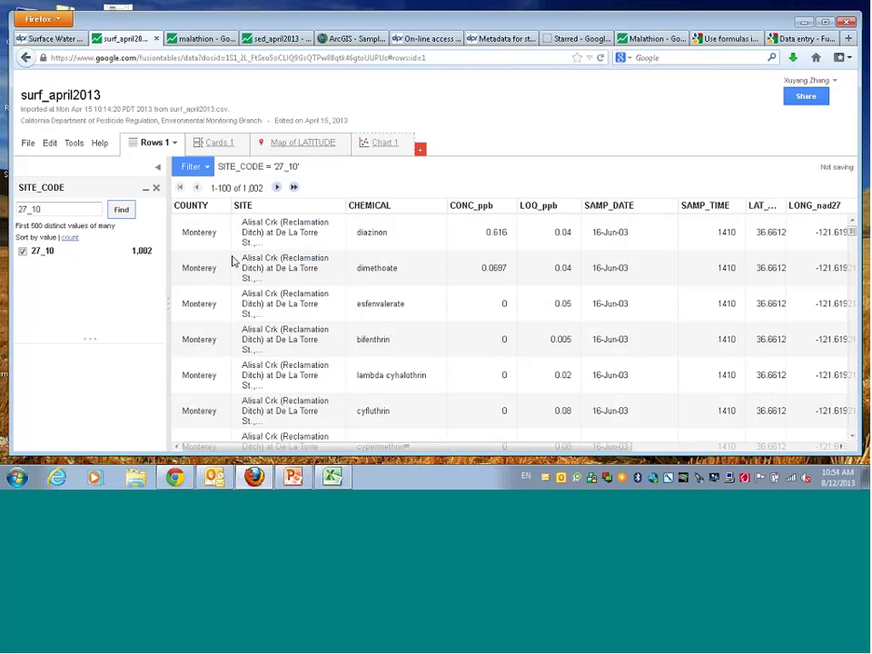
Add a SAMP_DATE filter from 05/01/2008 to 08/30/2008, narrowing the table to 547 rows
{"action": "left_click", "coordinate": [210, 170]}
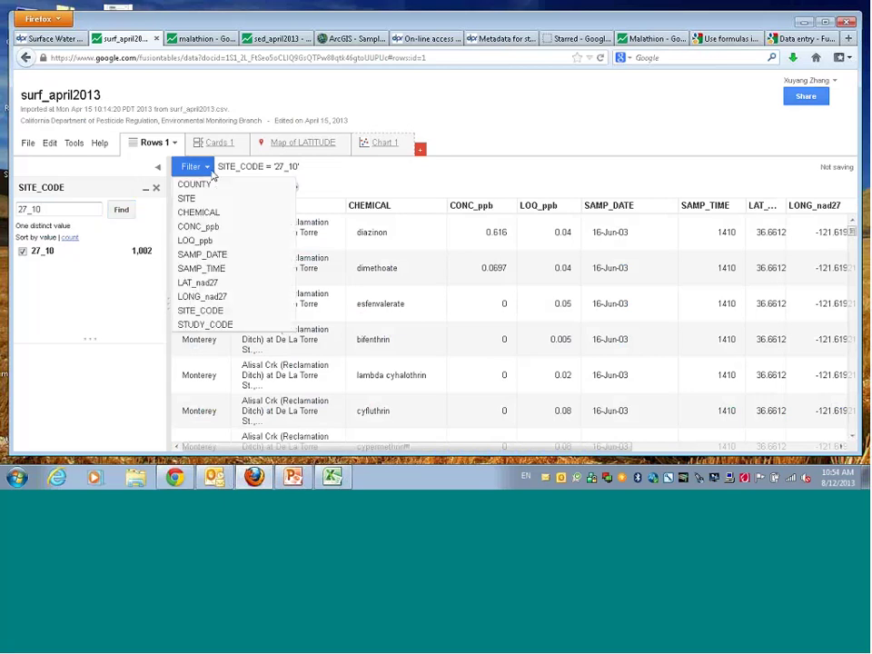
{"action": "left_click", "coordinate": [204, 254]}
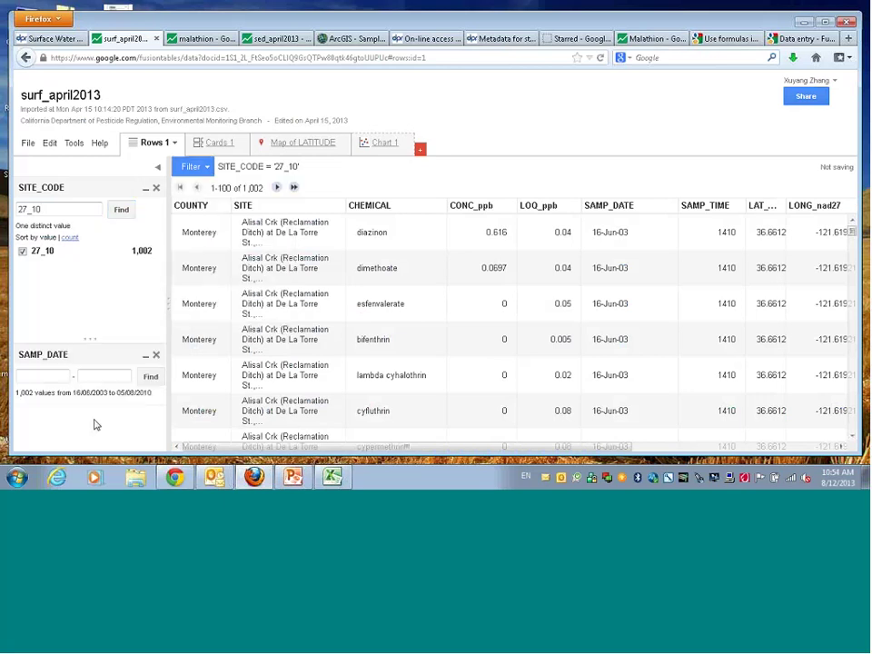
{"action": "left_click", "coordinate": [43, 377]}
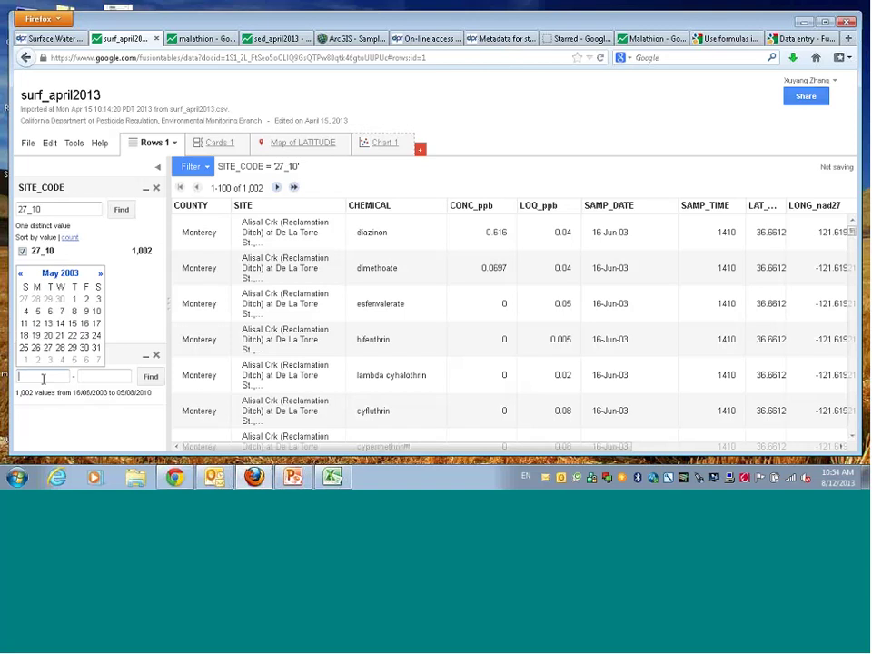
{"action": "type", "text": "05/01/2008"}
{"action": "key", "text": "Tab"}
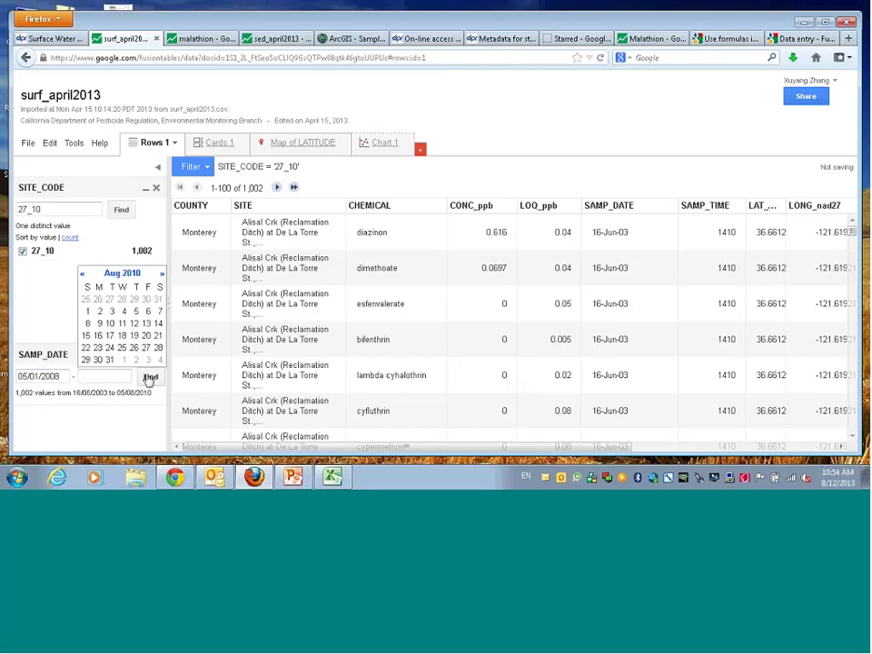
{"action": "type", "text": "08/30/2008"}
{"action": "left_click", "coordinate": [150, 376]}
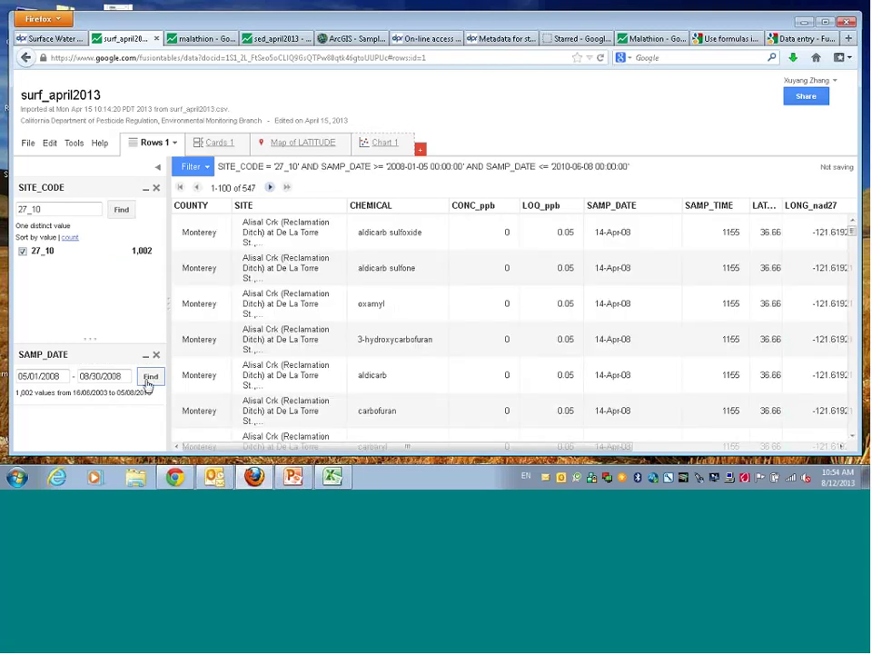
{"action": "left_click", "coordinate": [149, 376]}
{"action": "scroll", "coordinate": [498, 345], "scroll_direction": "down", "scroll_amount": 3}
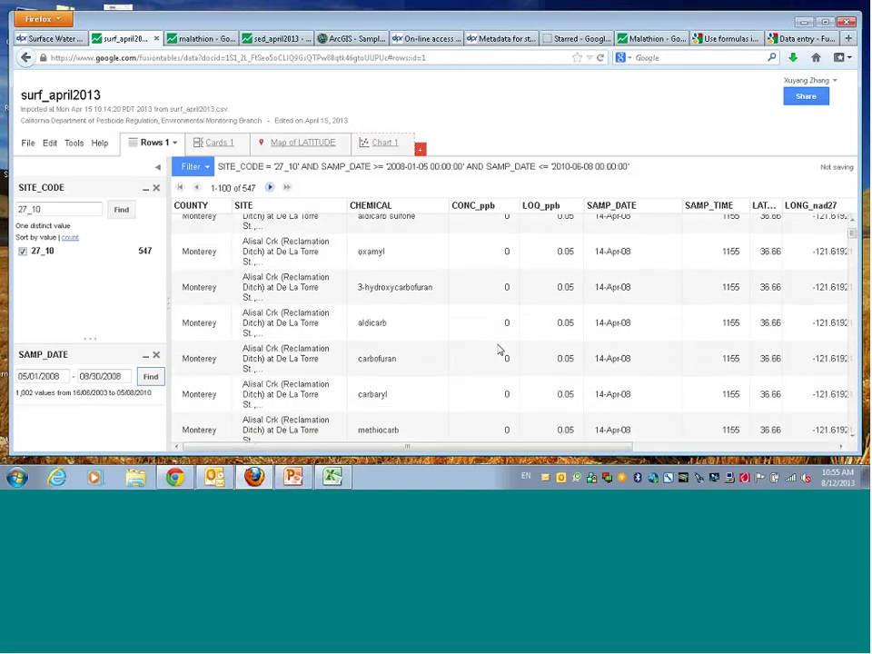
{"action": "scroll", "coordinate": [498, 349], "scroll_direction": "down", "scroll_amount": 3}
{"action": "scroll", "coordinate": [498, 349], "scroll_direction": "down", "scroll_amount": 2}
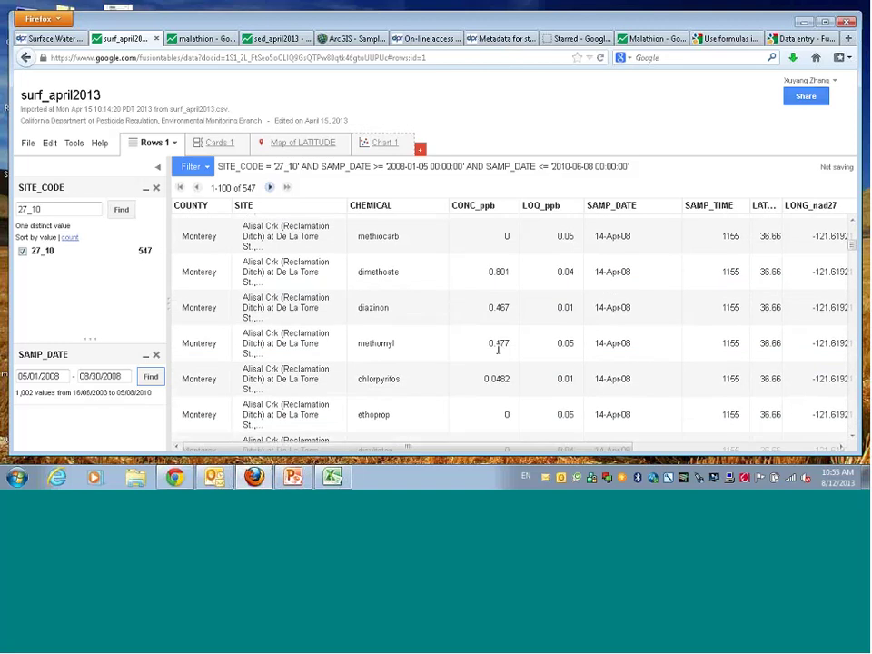
{"action": "scroll", "coordinate": [499, 349], "scroll_direction": "down", "scroll_amount": 3}
{"action": "scroll", "coordinate": [500, 355], "scroll_direction": "up", "scroll_amount": 2}
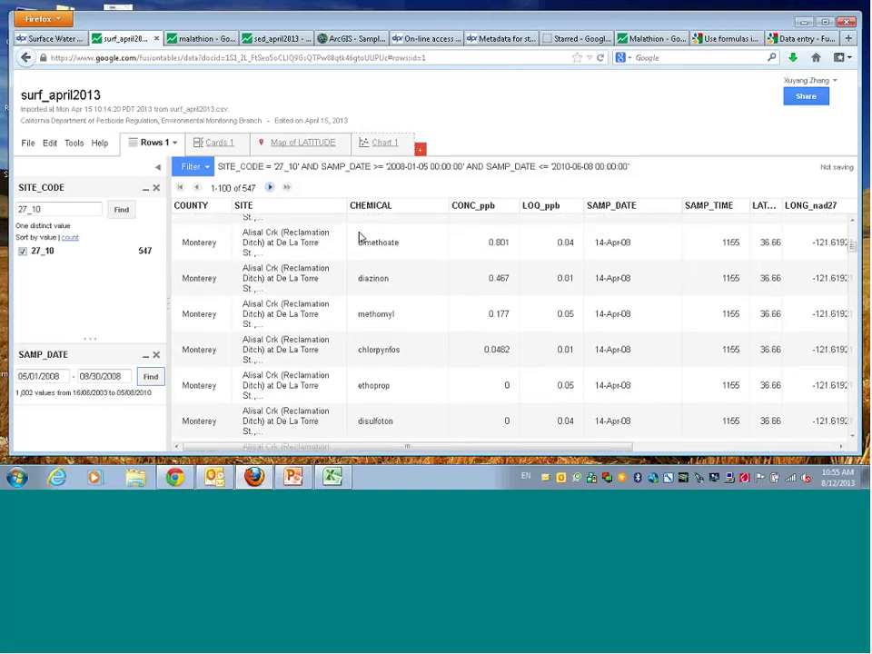
Add a CONC_ppb filter with a minimum of 0.001, leaving 91 rows
{"action": "left_click", "coordinate": [207, 169]}
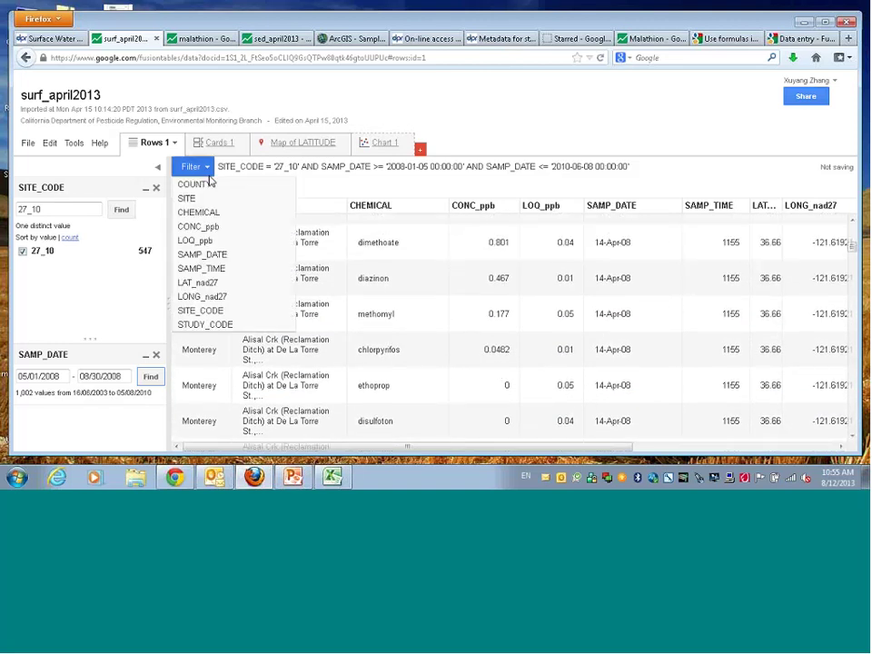
{"action": "left_click", "coordinate": [198, 226]}
{"action": "left_click", "coordinate": [41, 418]}
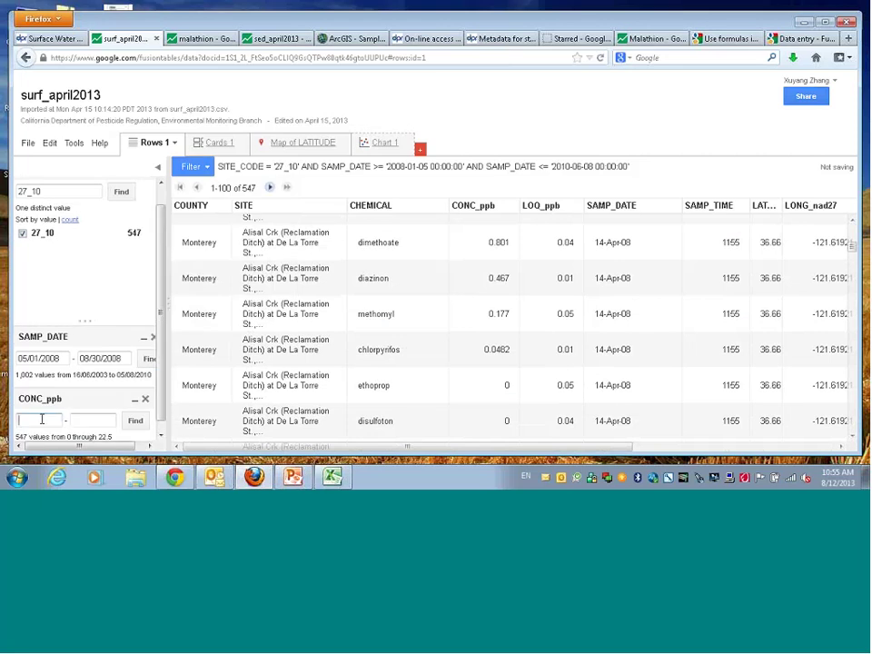
{"action": "type", "text": "0.1"}
{"action": "key", "text": "BackSpace"}
{"action": "type", "text": "001"}
{"action": "left_click", "coordinate": [136, 421]}
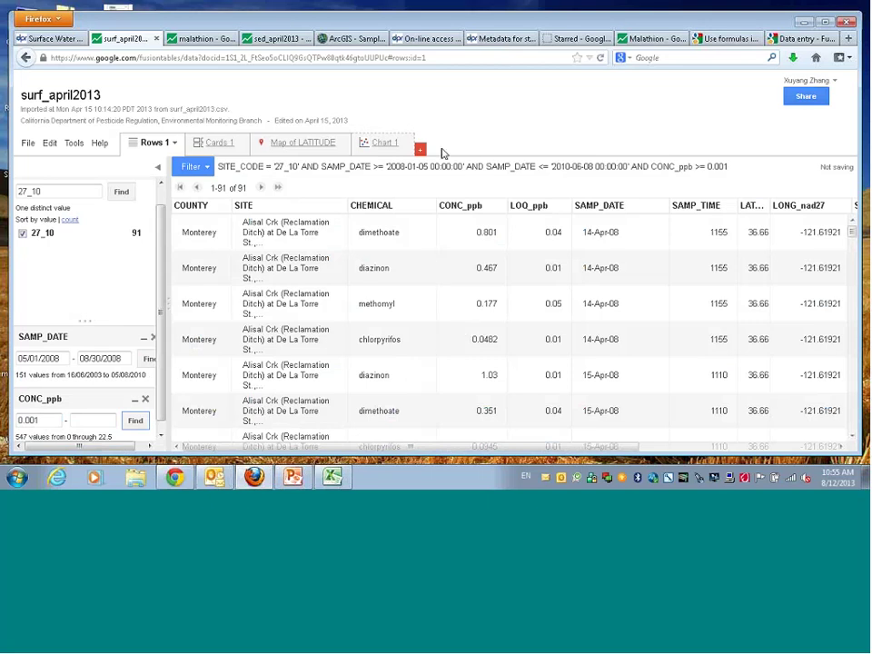
Summarize the 91 rows by CHEMICAL with count and minimum, maximum and average CONC_ppb
{"action": "left_click", "coordinate": [218, 145]}
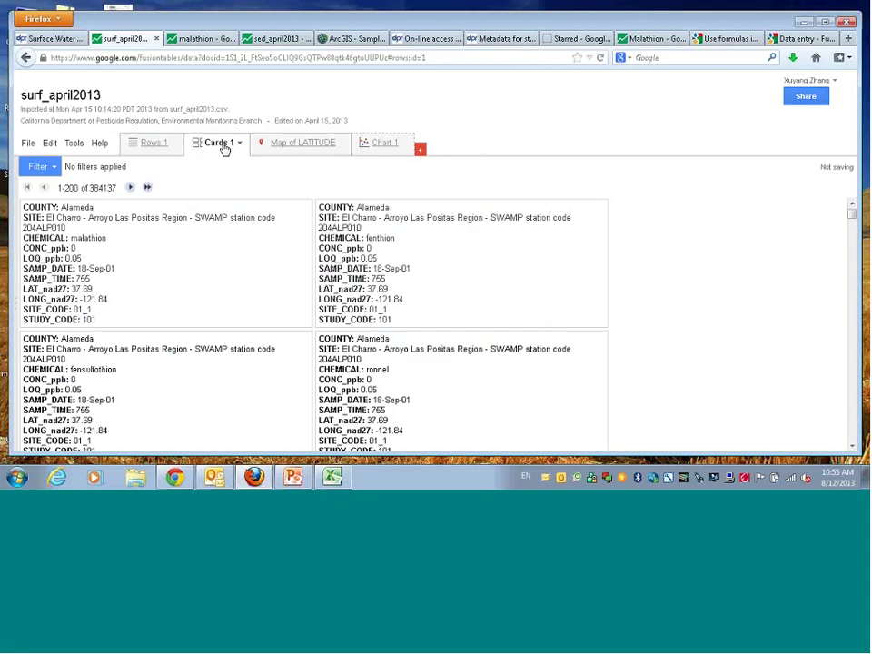
{"action": "left_click", "coordinate": [152, 142]}
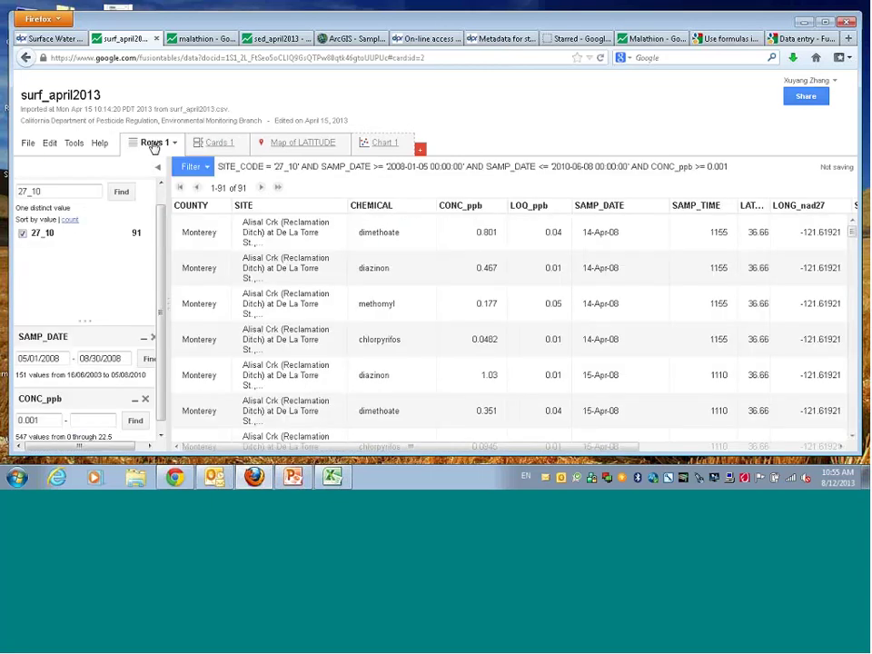
{"action": "left_click", "coordinate": [175, 144]}
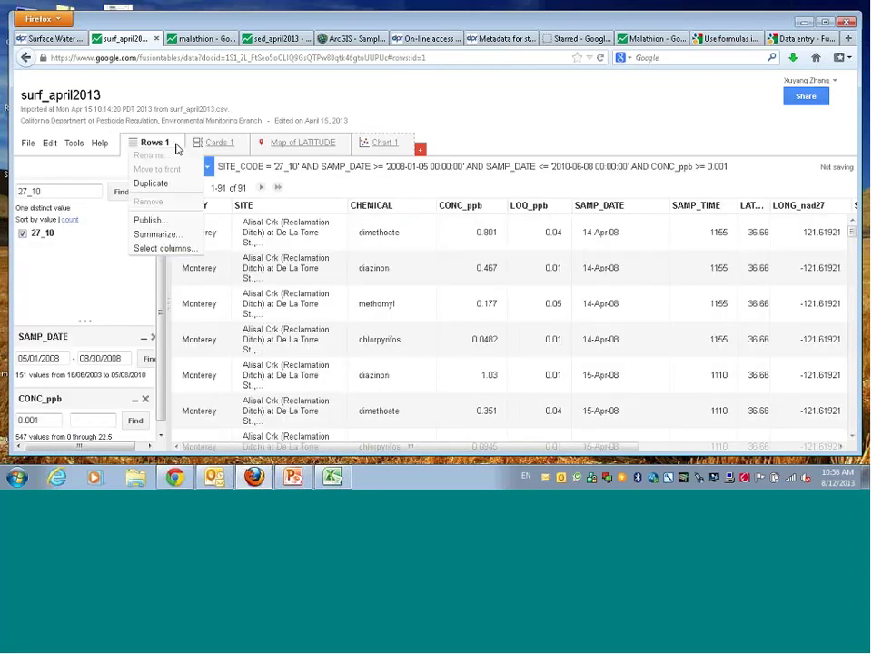
{"action": "left_click", "coordinate": [163, 234]}
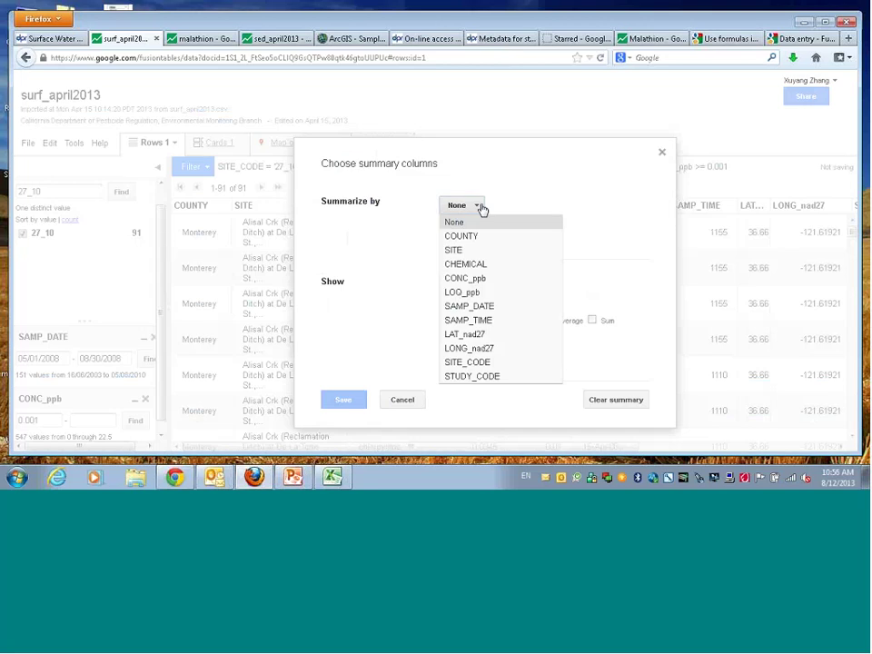
{"action": "left_click", "coordinate": [474, 263]}
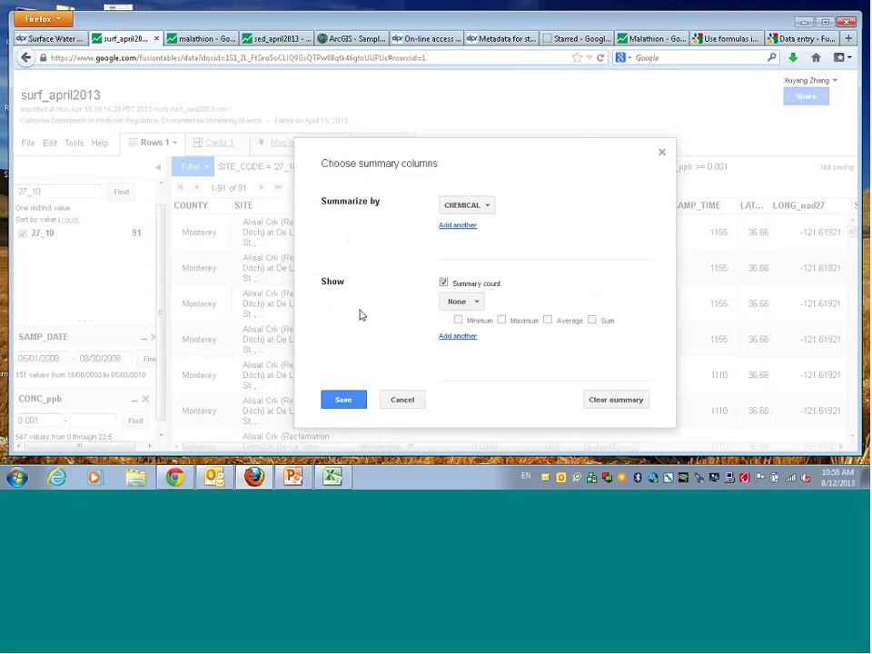
{"action": "left_click", "coordinate": [478, 306]}
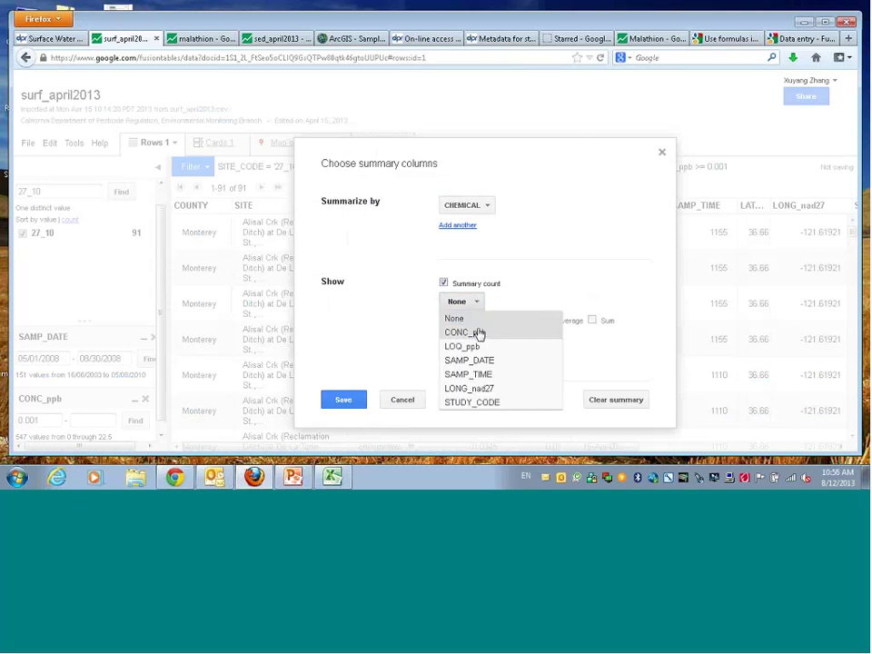
{"action": "left_click", "coordinate": [479, 333]}
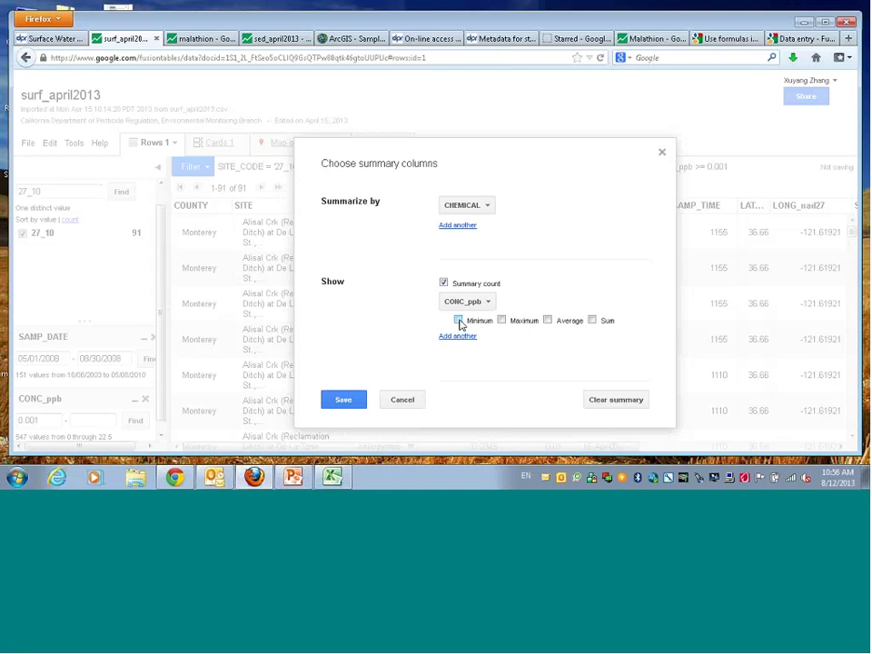
{"action": "left_click", "coordinate": [458, 321]}
{"action": "left_click", "coordinate": [501, 320]}
{"action": "left_click", "coordinate": [549, 322]}
{"action": "left_click", "coordinate": [345, 401]}
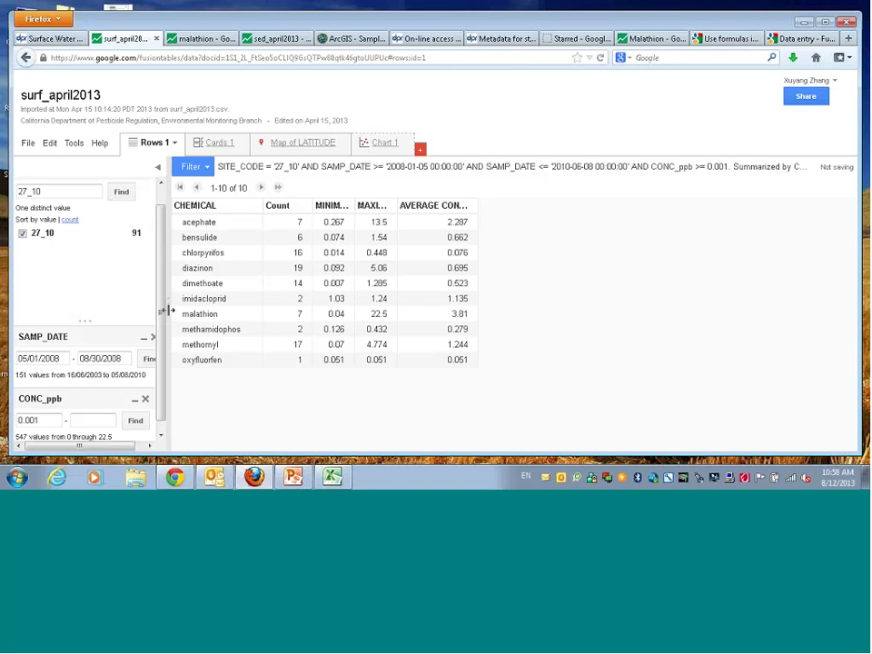
Widen the filter sidebar beside the chemical summary table
{"action": "left_click_drag", "start_coordinate": [168, 327], "coordinate": [216, 327]}
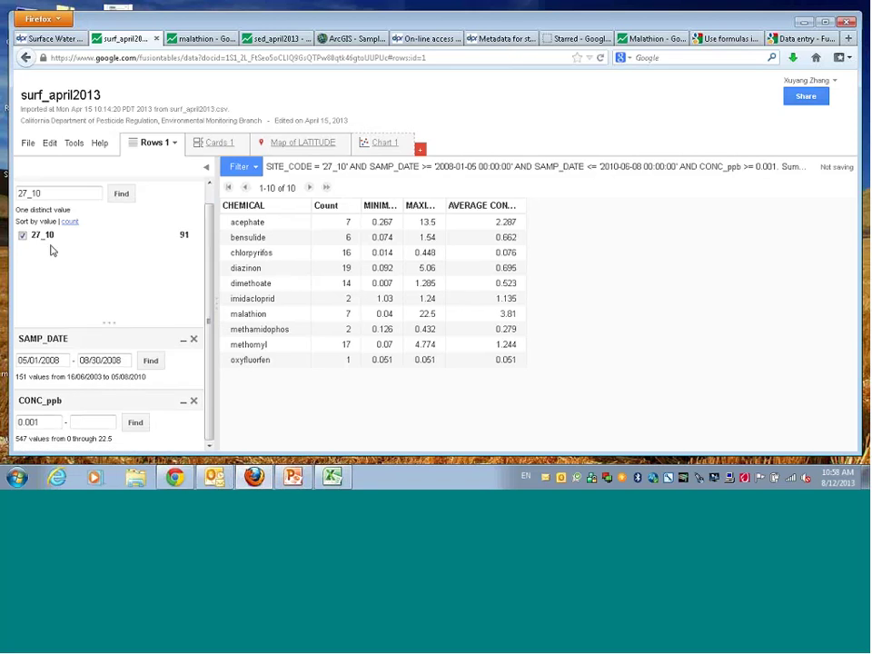
Change the SAMP_DATE range to 01/01/2008 through 12/31/2008, updating the summary to 97 rows
{"action": "left_click", "coordinate": [22, 365]}
{"action": "key", "text": "Delete"}
{"action": "type", "text": "1"}
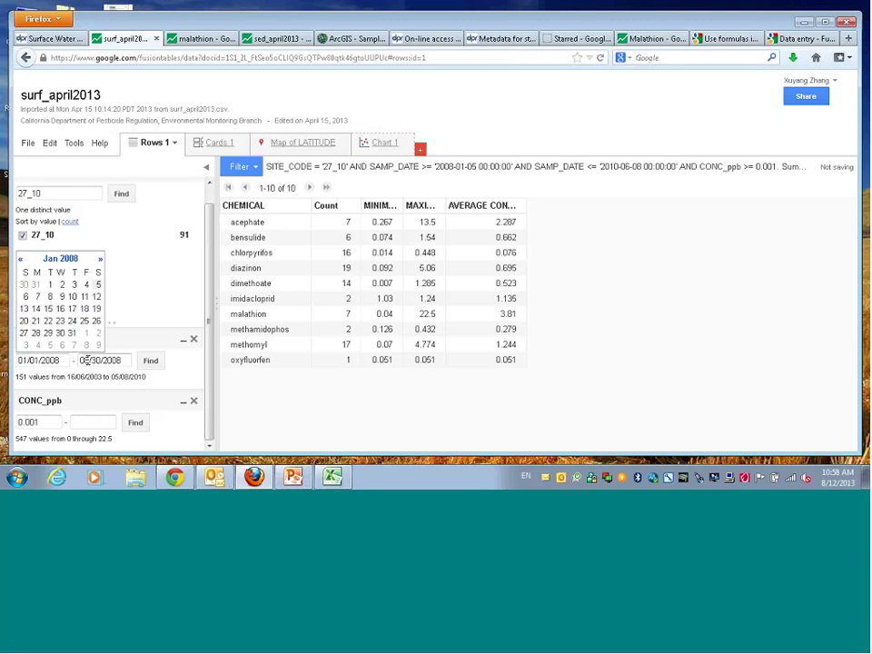
{"action": "left_click_drag", "start_coordinate": [80, 362], "coordinate": [88, 362]}
{"action": "type", "text": "12"}
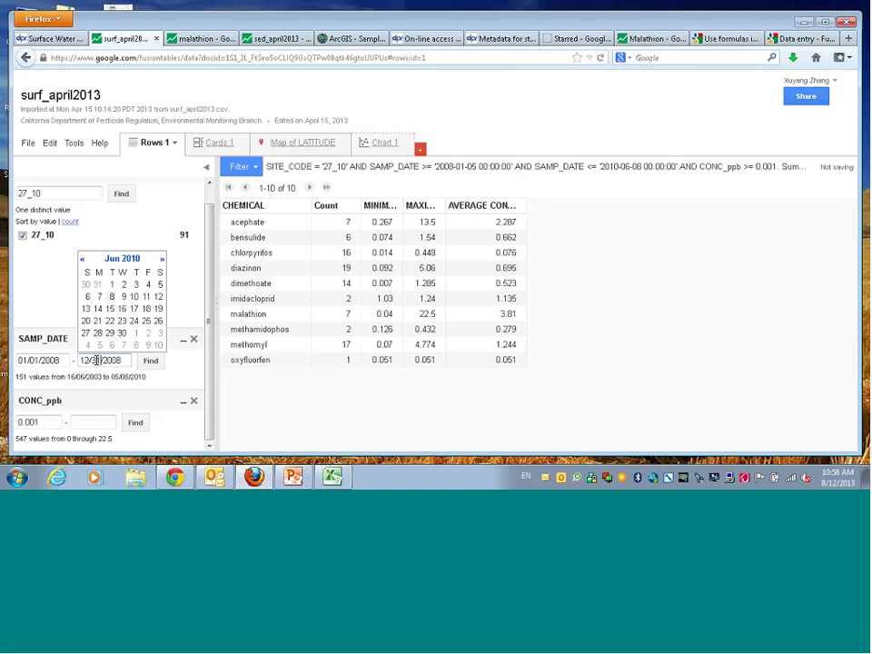
{"action": "left_click", "coordinate": [96, 360]}
{"action": "key", "text": "Delete"}
{"action": "type", "text": "1"}
{"action": "left_click", "coordinate": [152, 361]}
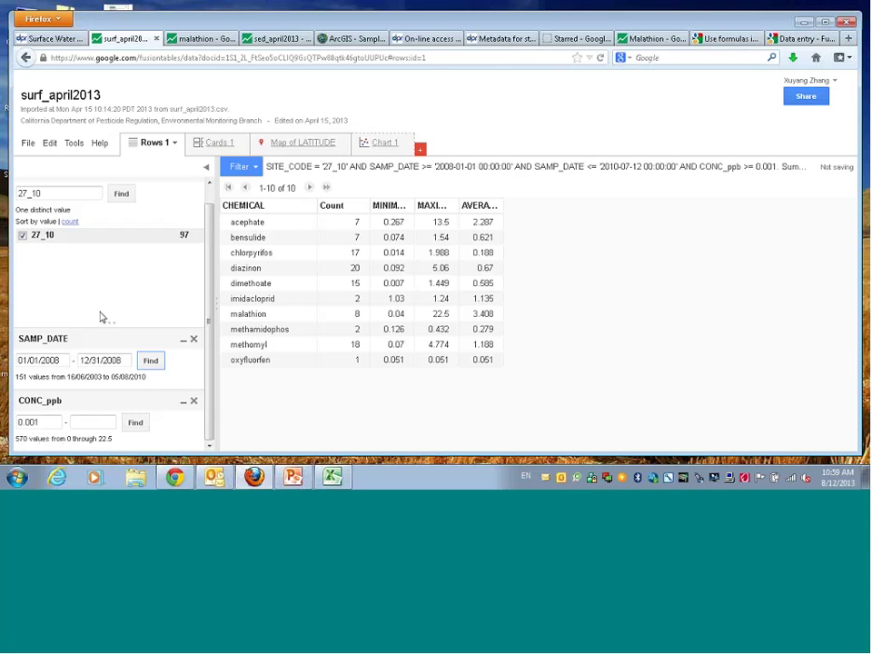
Switch Chart 1 for chlorpyrifos to a categorical bar chart grouped by COUNTY
{"action": "left_click", "coordinate": [381, 144]}
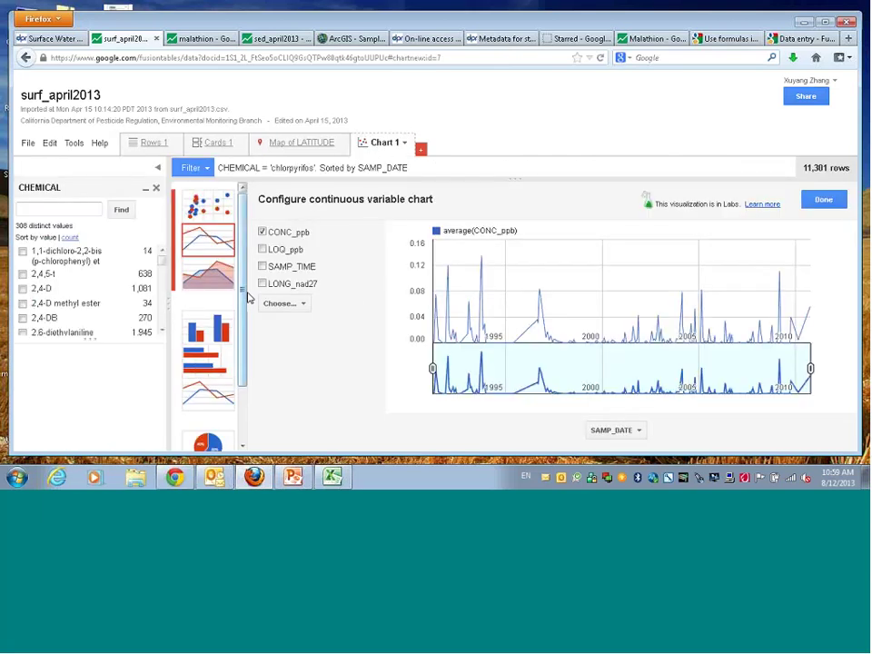
{"action": "scroll", "coordinate": [242, 286], "scroll_direction": "down", "scroll_amount": 1}
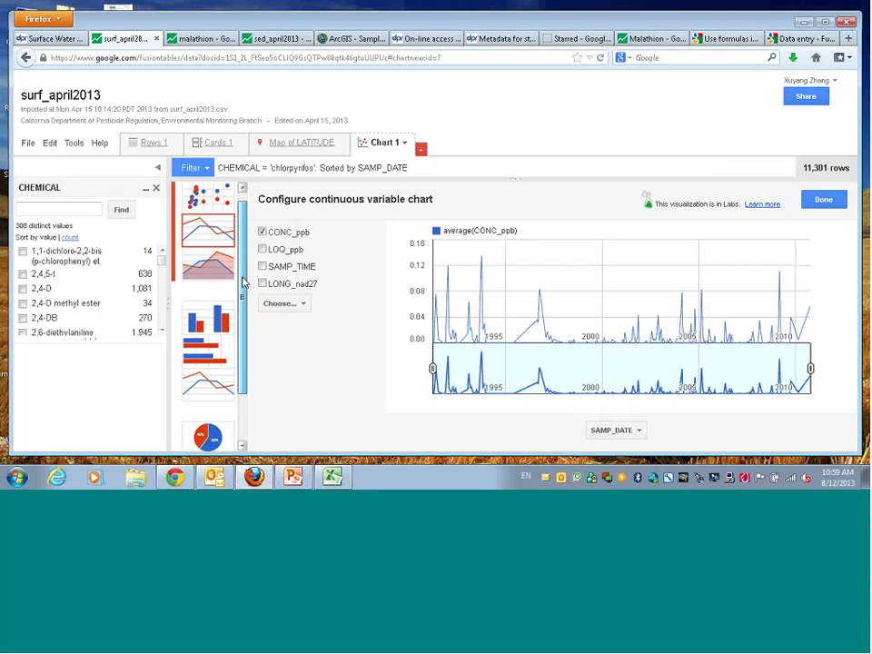
{"action": "left_click_drag", "start_coordinate": [242, 282], "coordinate": [242, 346]}
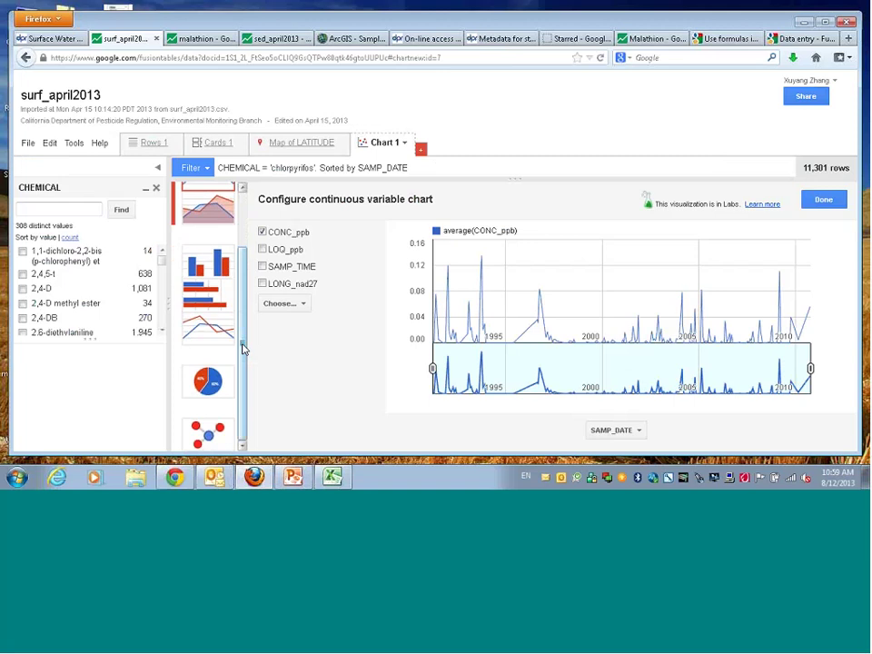
{"action": "left_click_drag", "start_coordinate": [243, 346], "coordinate": [254, 288]}
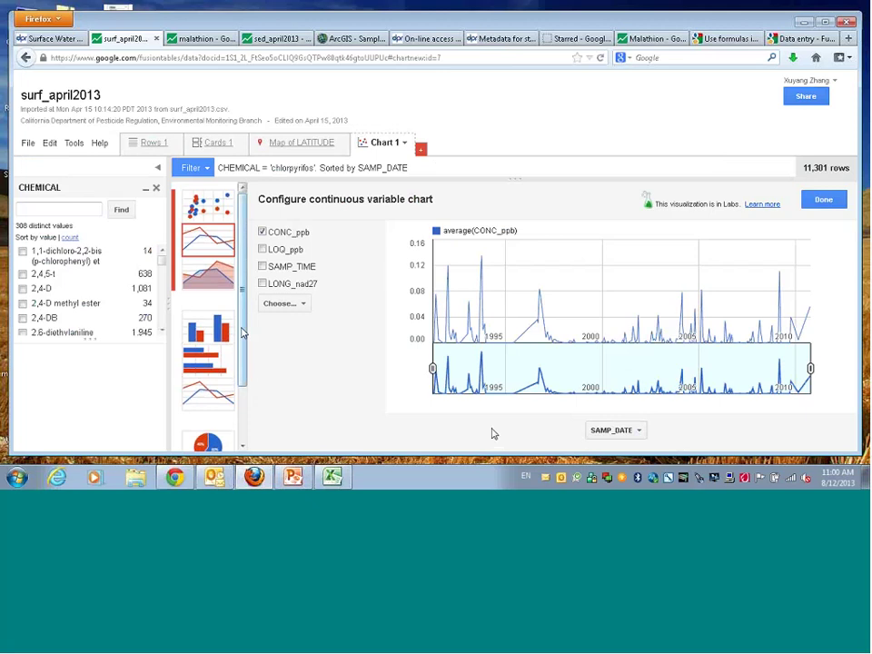
{"action": "scroll", "coordinate": [241, 368], "scroll_direction": "down", "scroll_amount": 2}
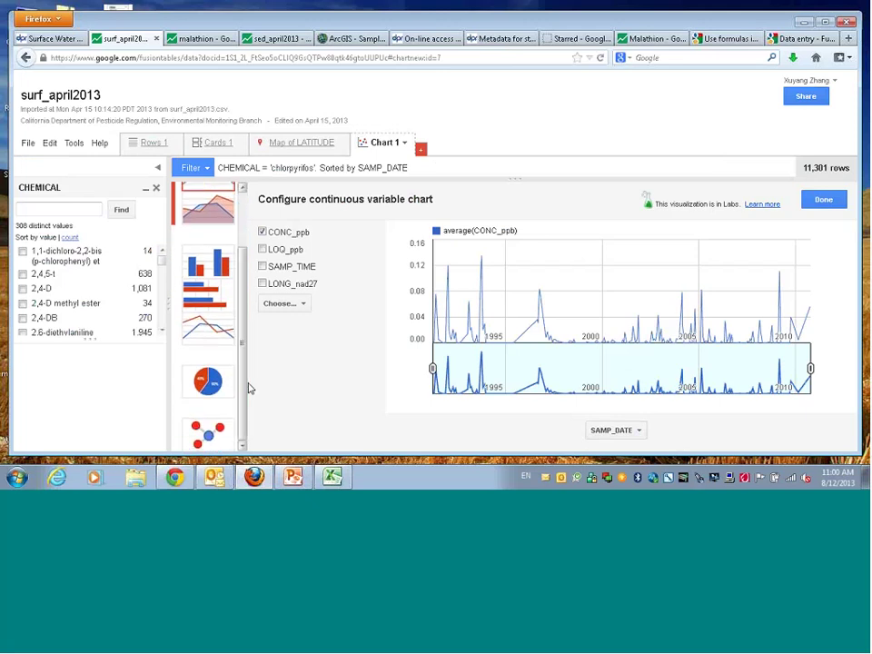
{"action": "left_click", "coordinate": [191, 291]}
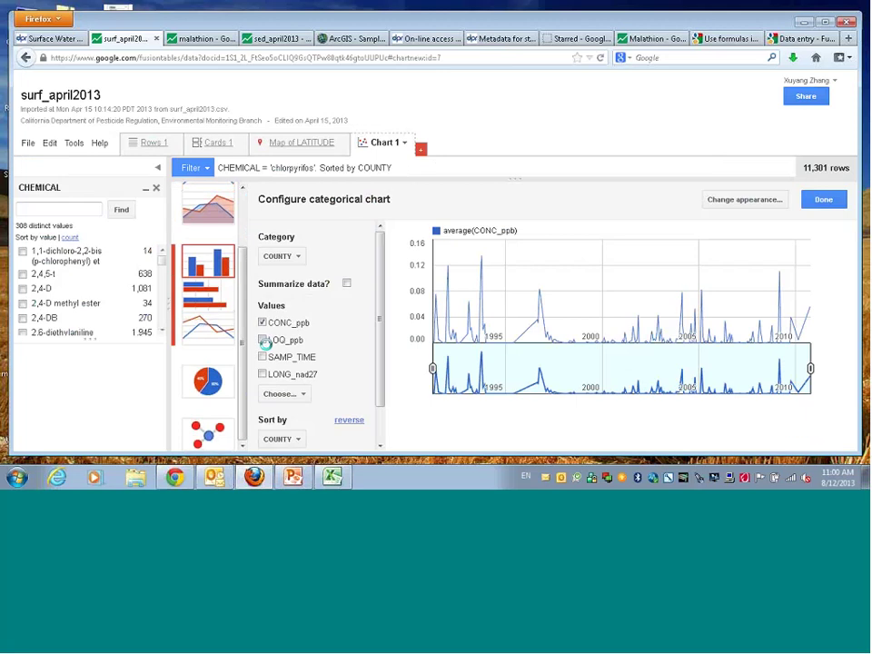